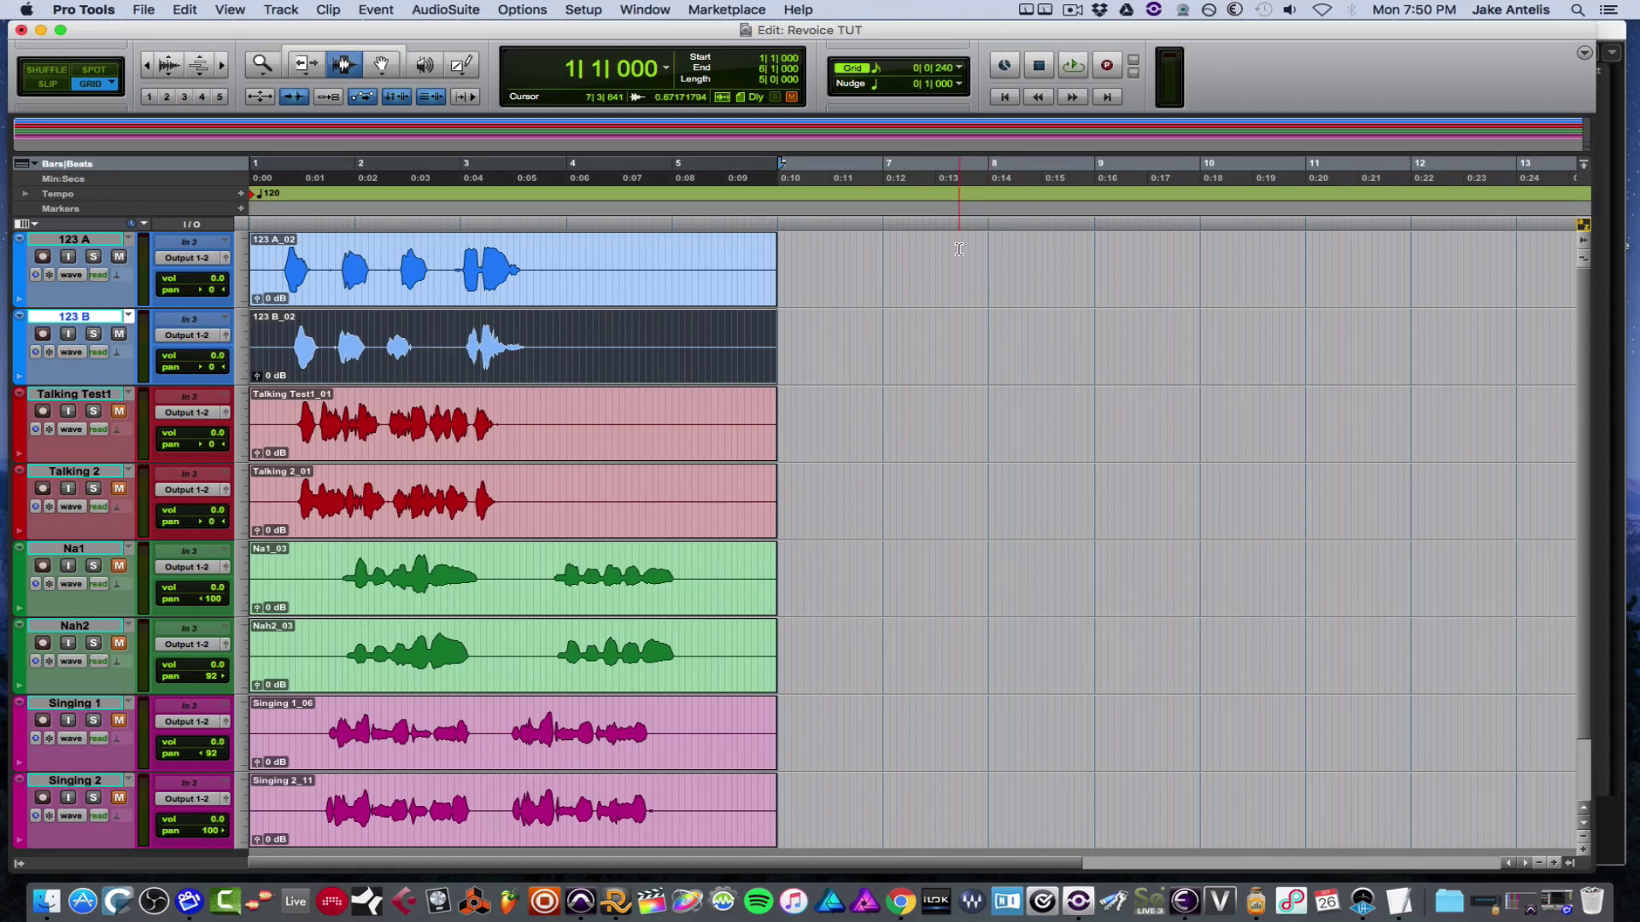
Bring up the Session Setup details, and set the time display in Revoice Pro to Bar & Beats.
key(super+2)
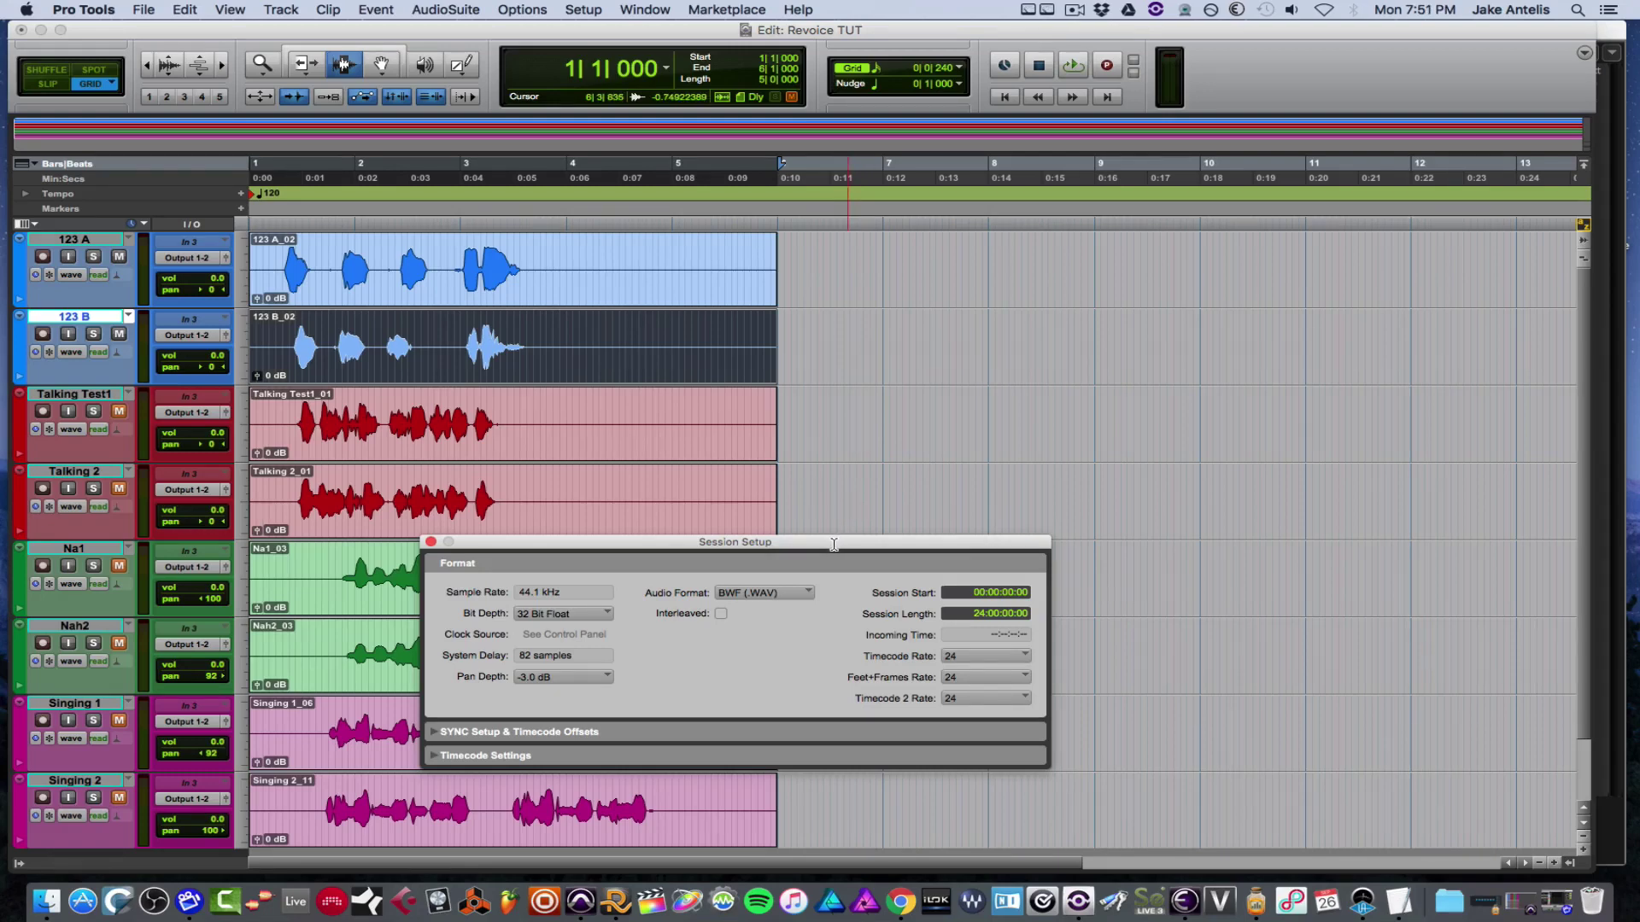
drag(834, 545, 842, 551)
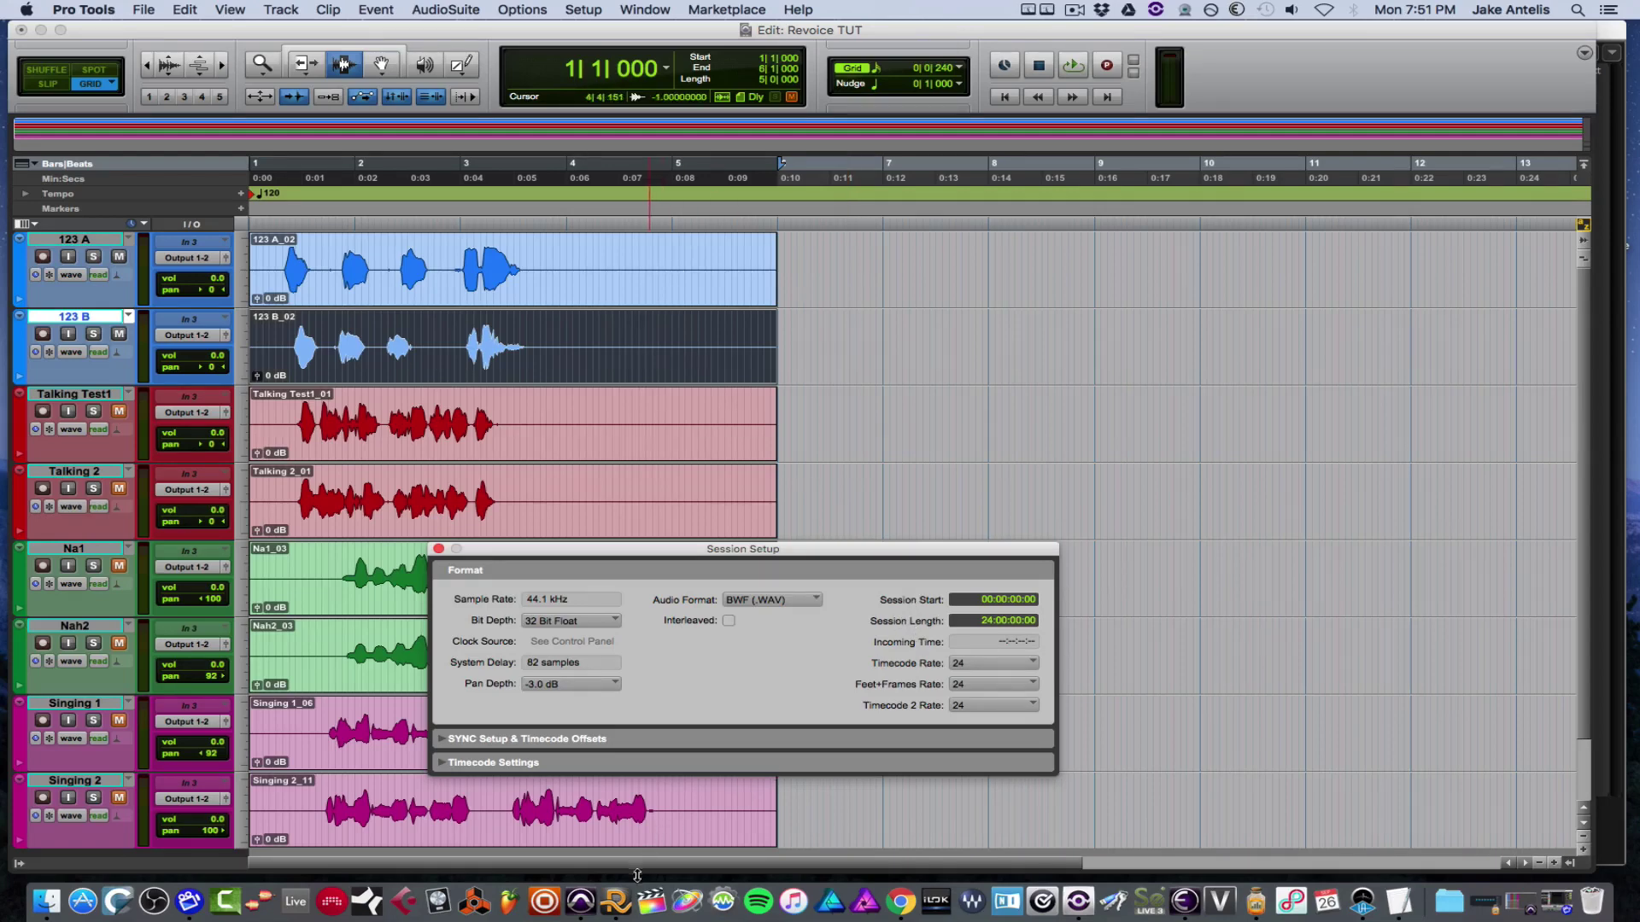
click(617, 901)
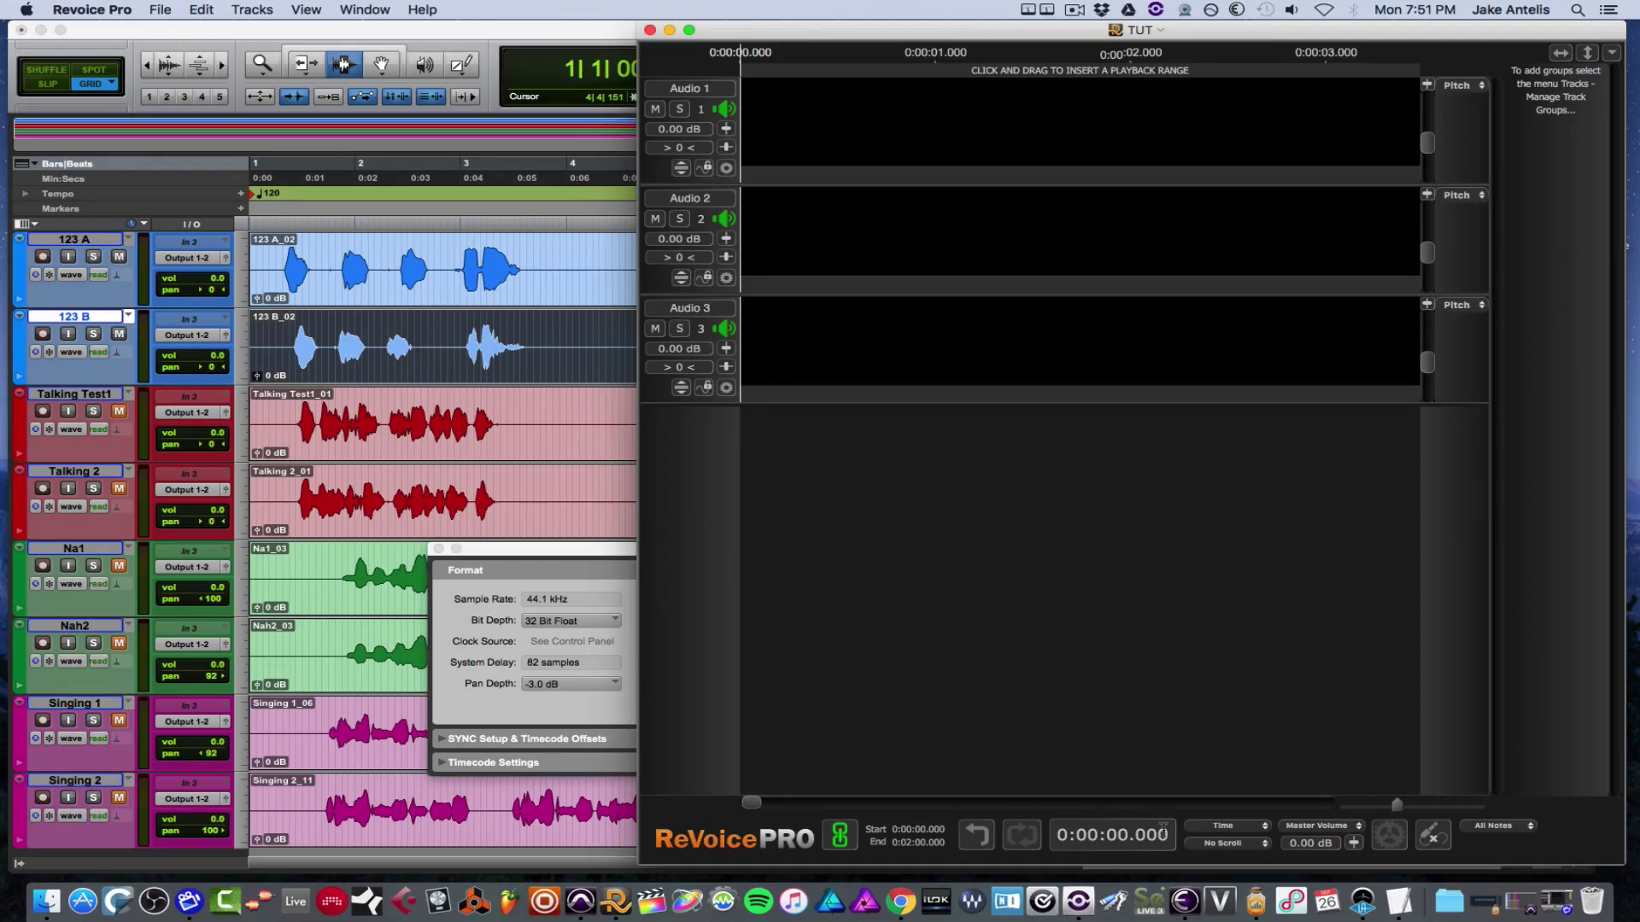
click(1223, 826)
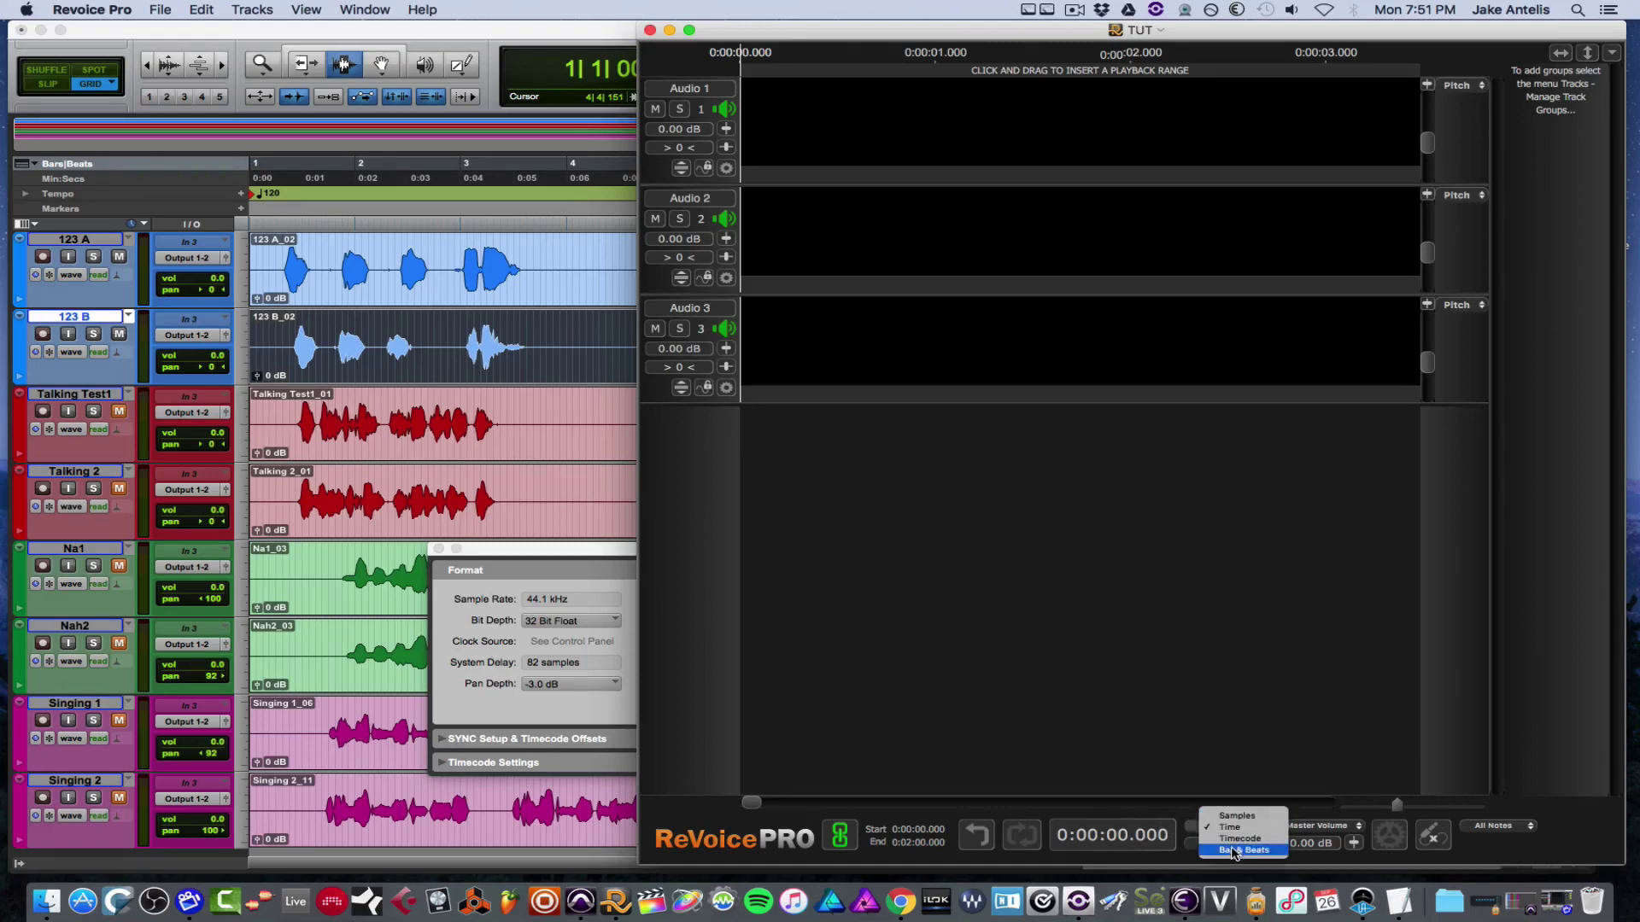
click(1233, 851)
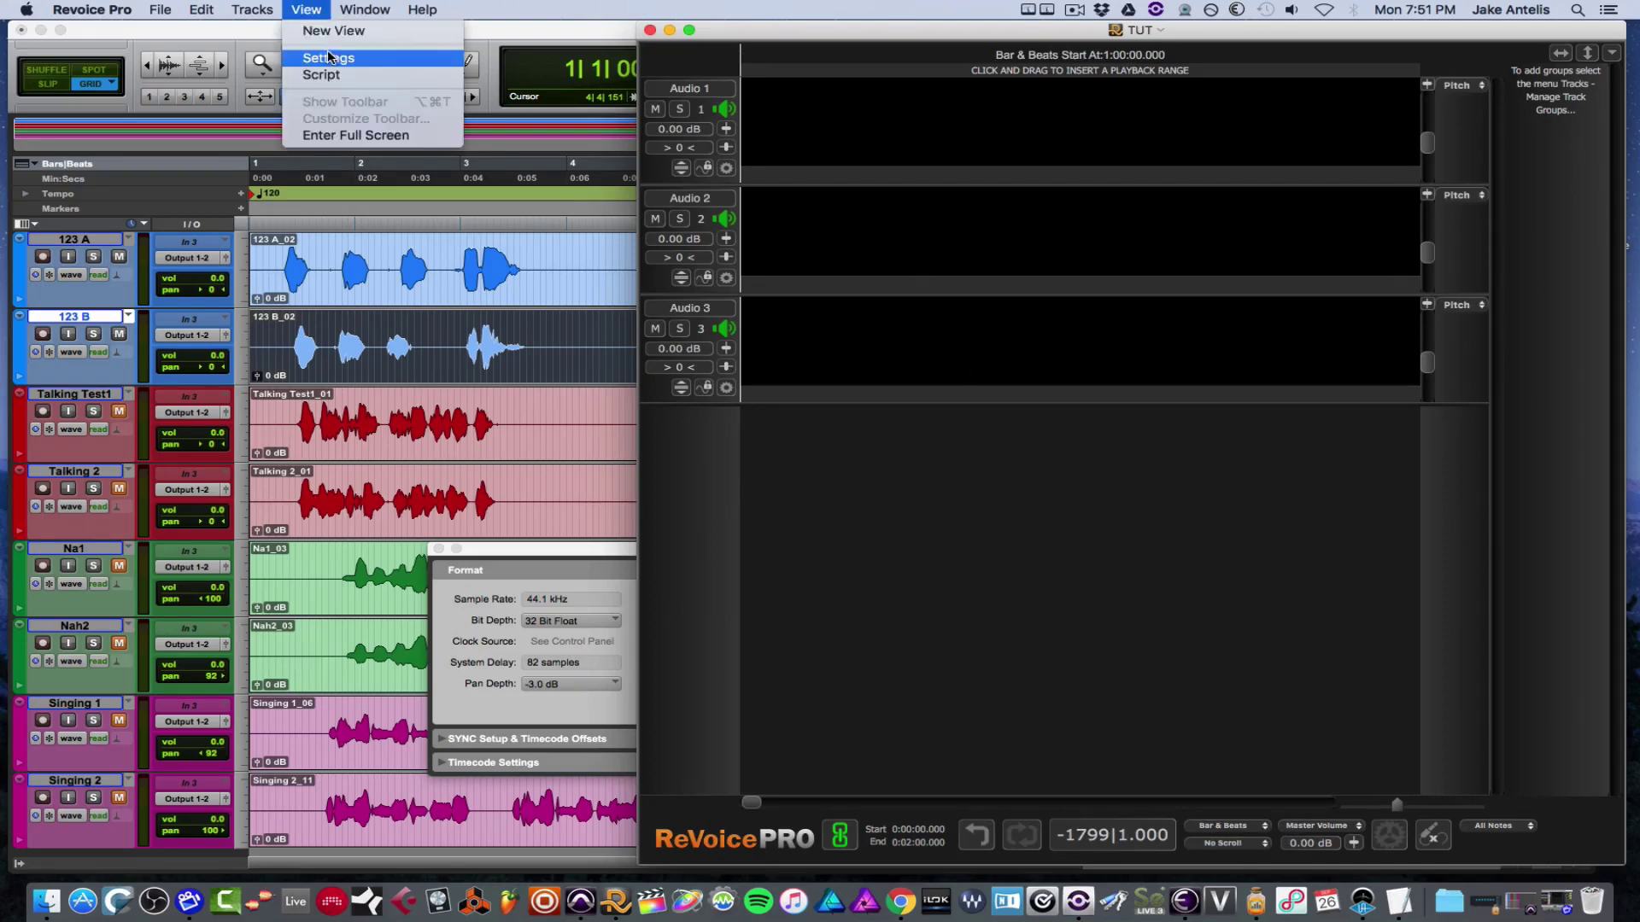
Set the SMPTE time offset in the Revoice Pro session settings to 00:00:00:00 and close the settings.
click(328, 57)
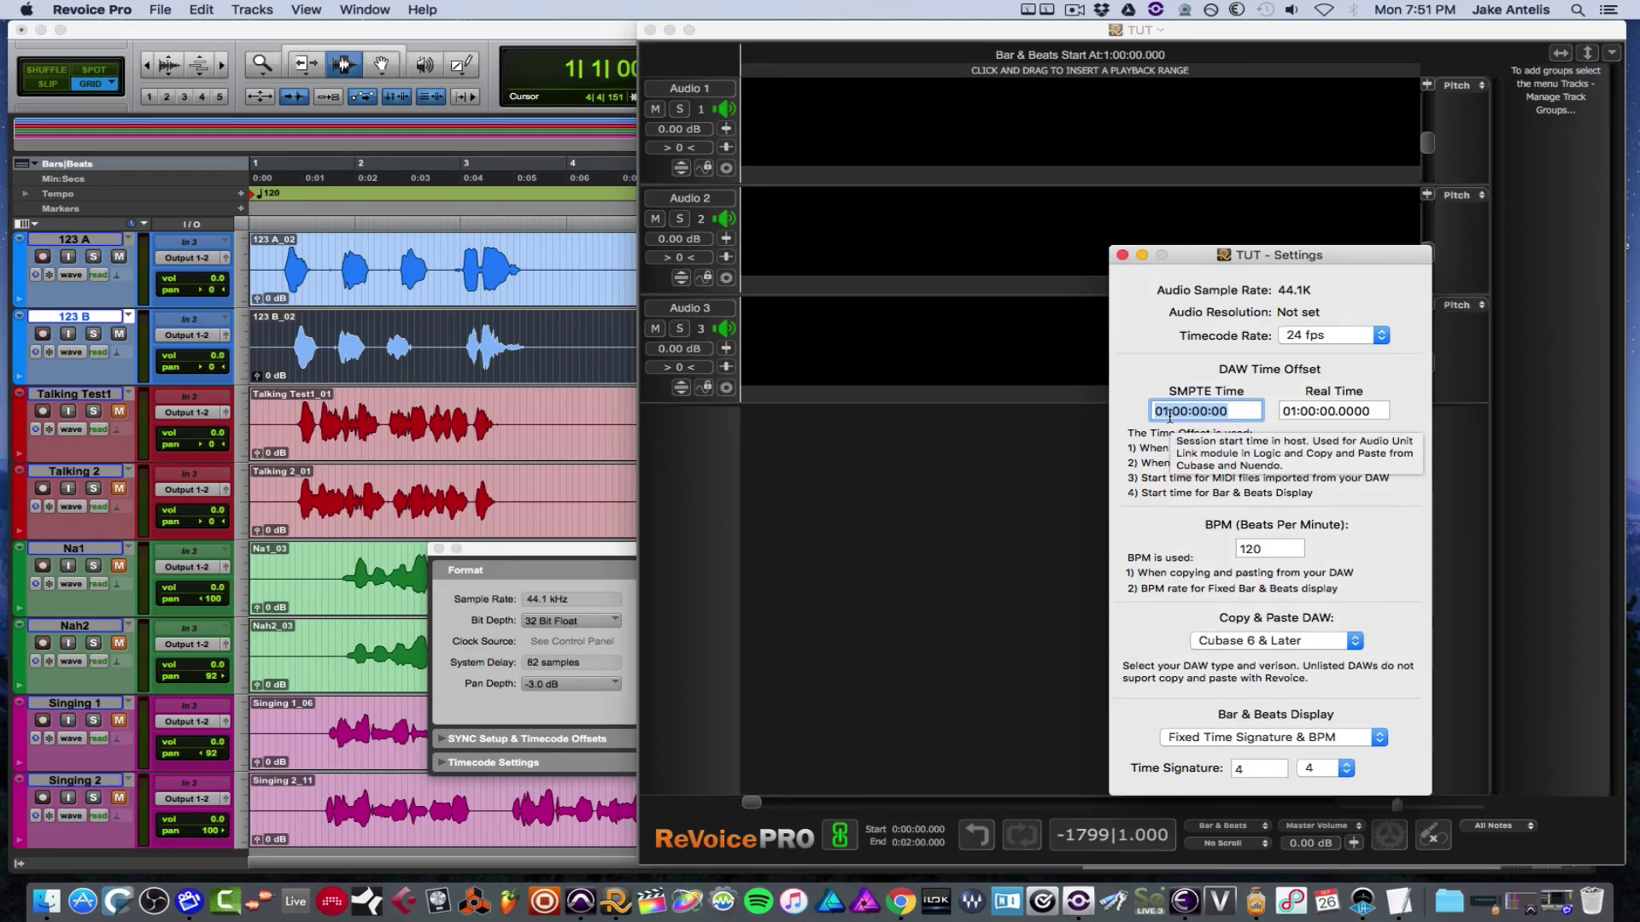
click(1166, 413)
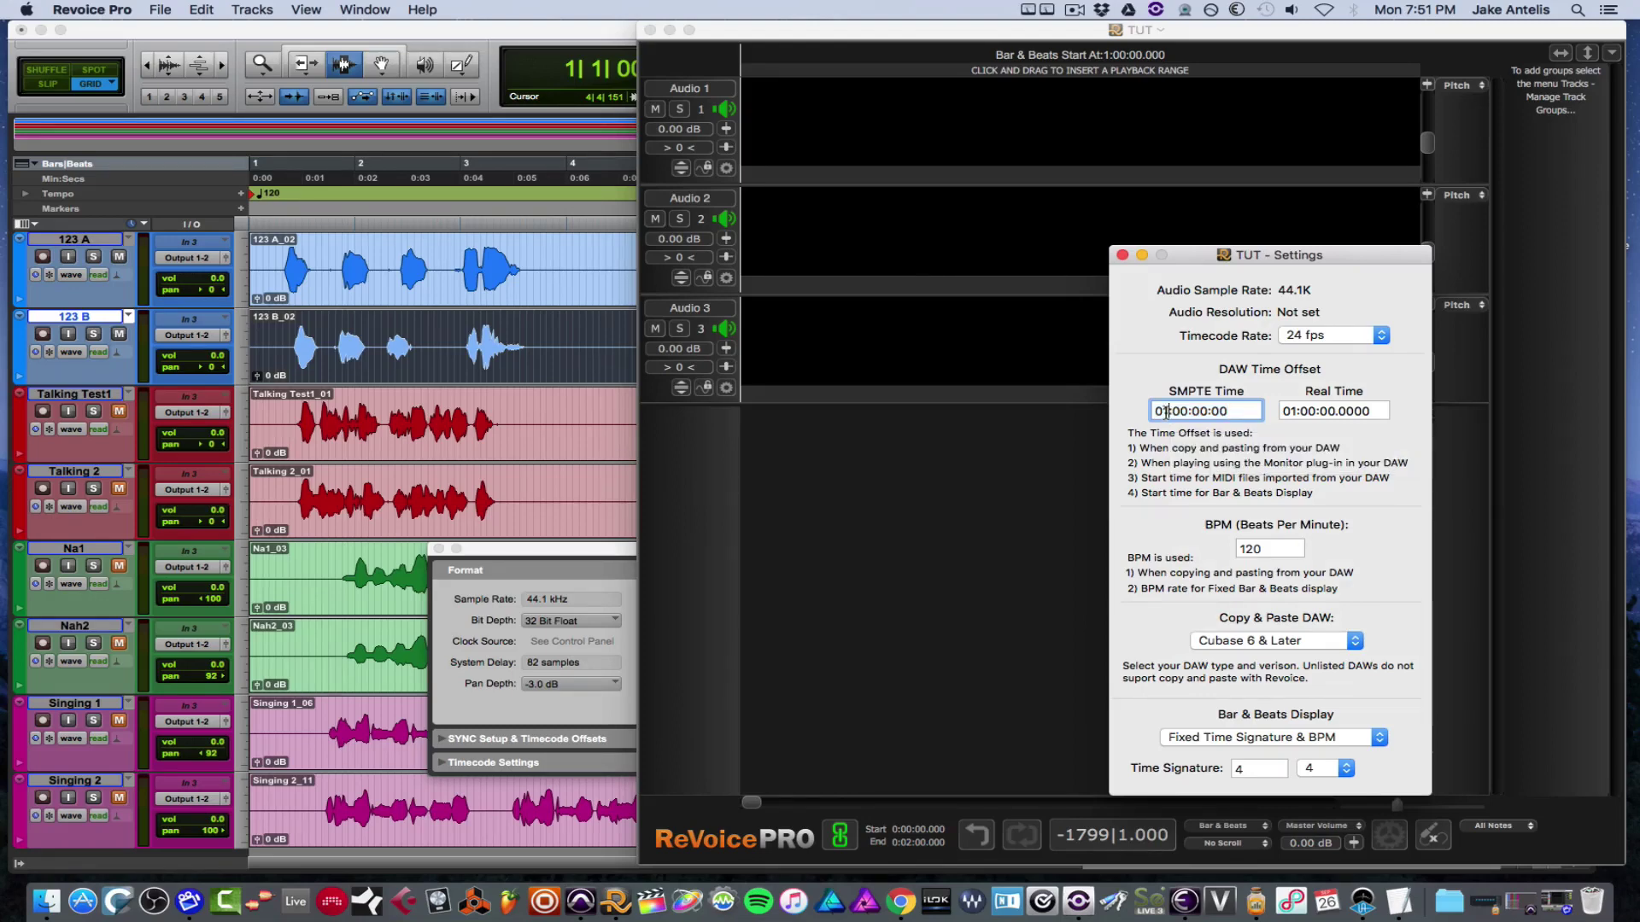
key(BackSpace)
text(0)
key(Return)
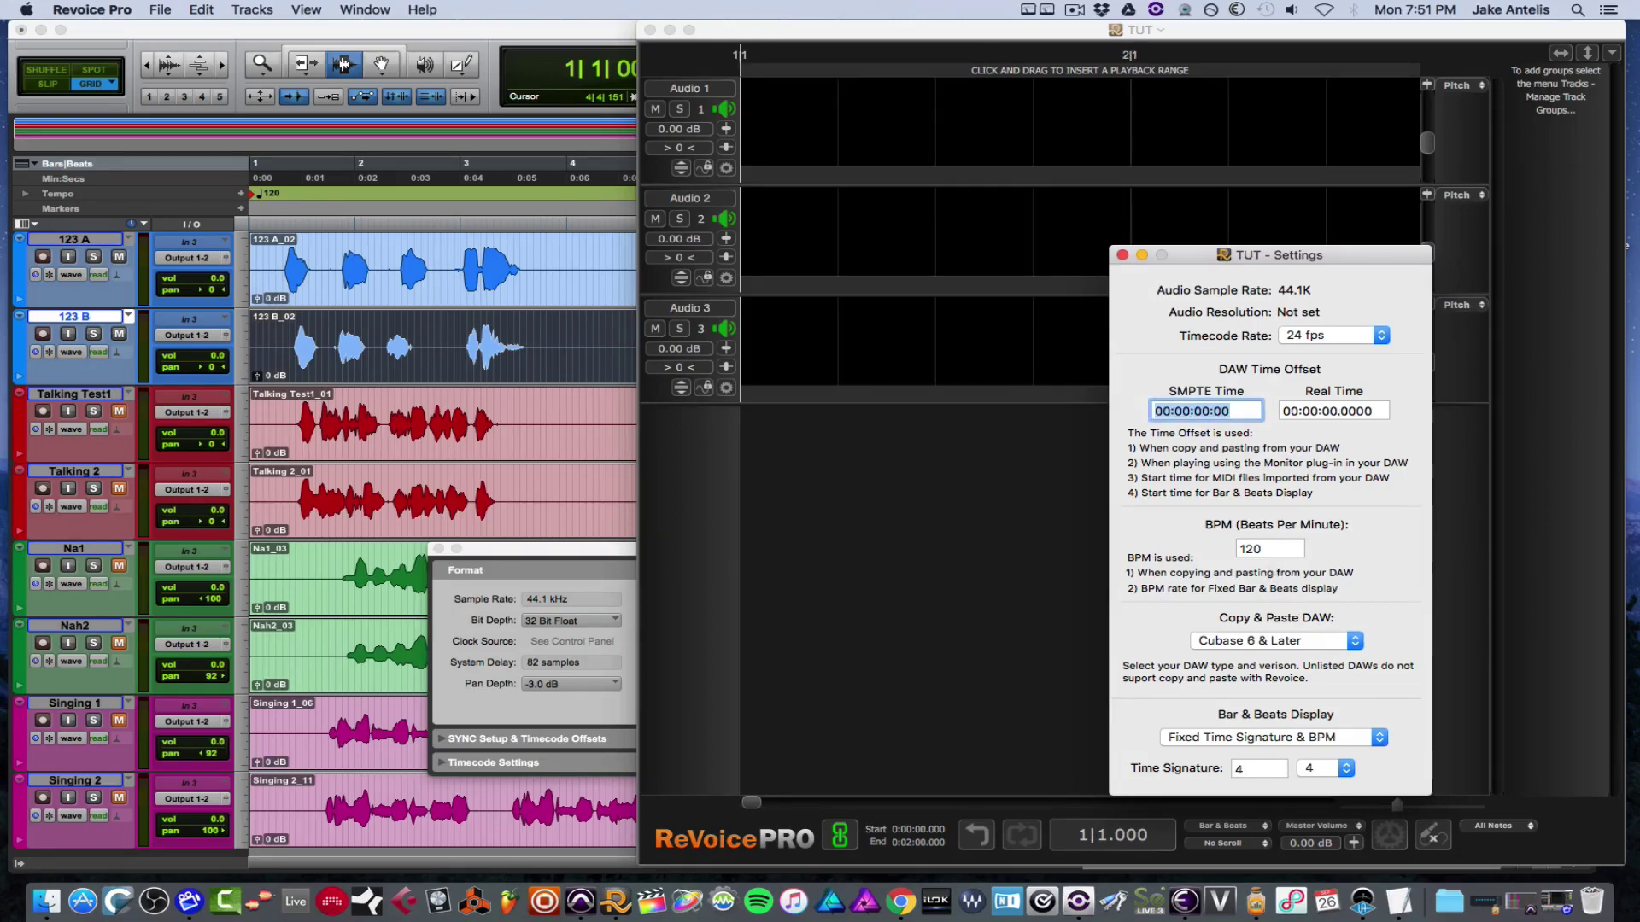
click(1122, 256)
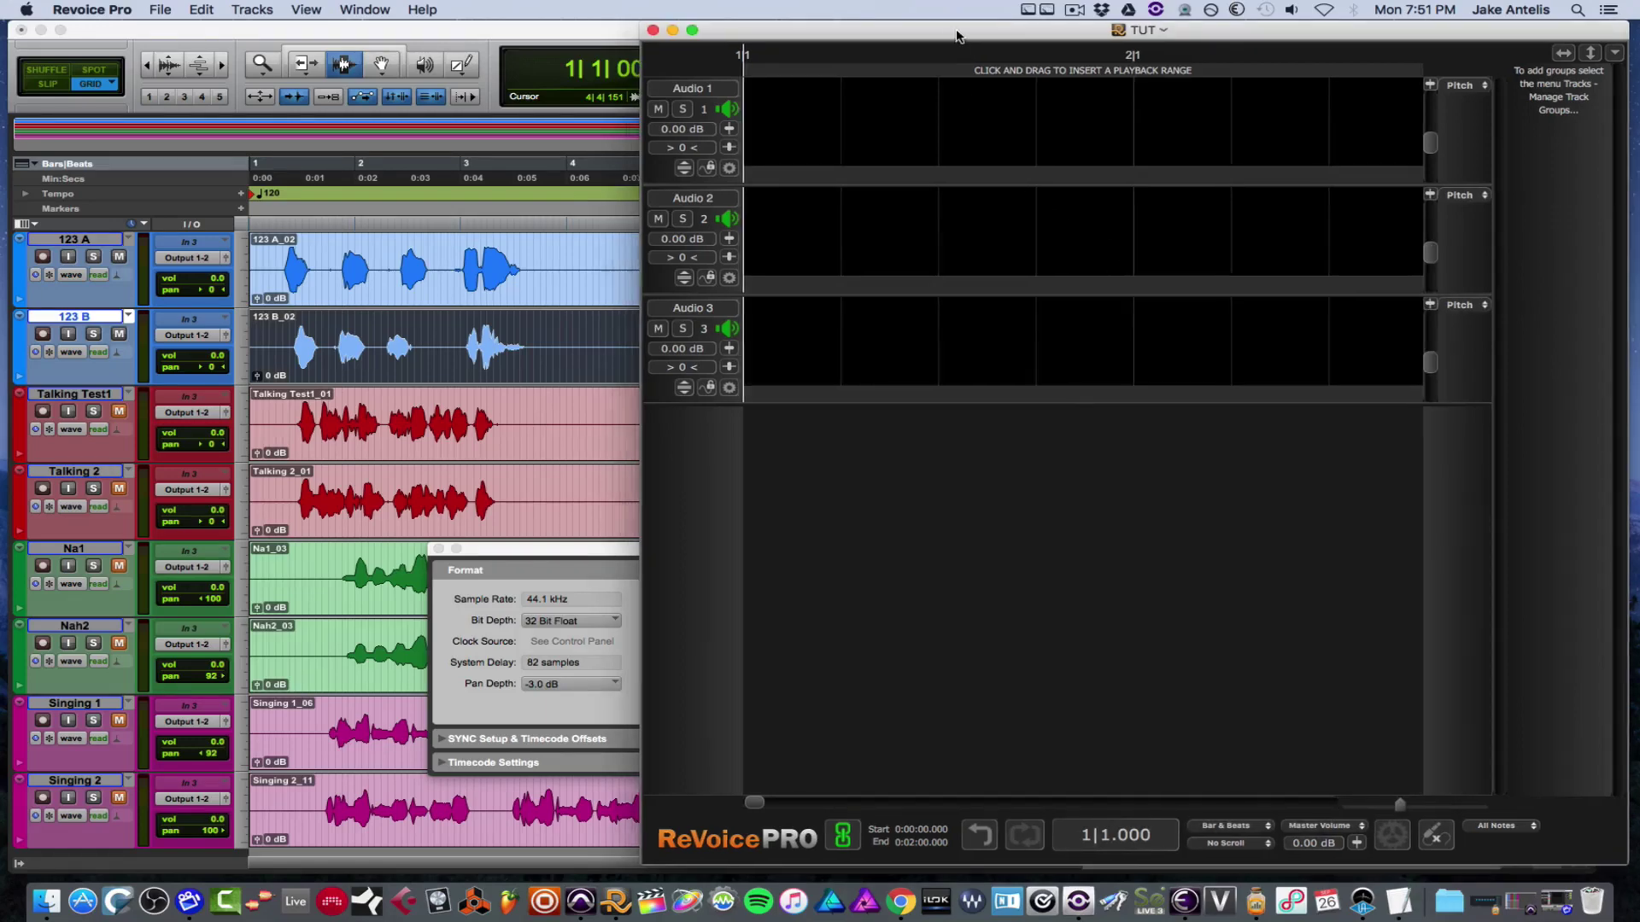
Return to Pro Tools and close the Session Setup window.
double_click(625, 30)
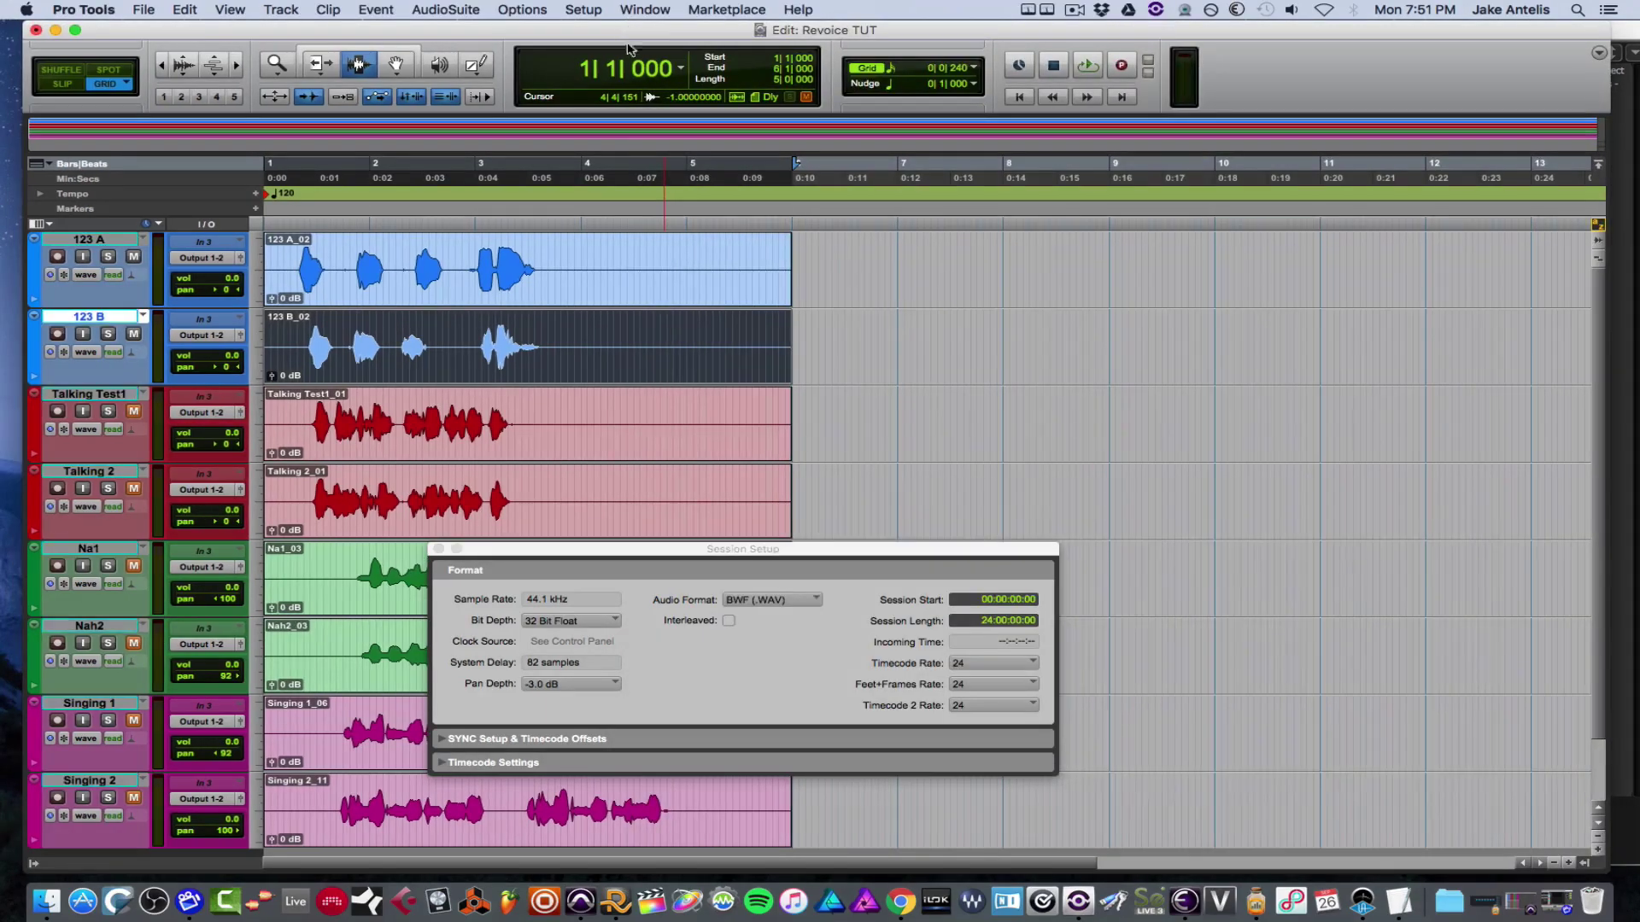
click(438, 549)
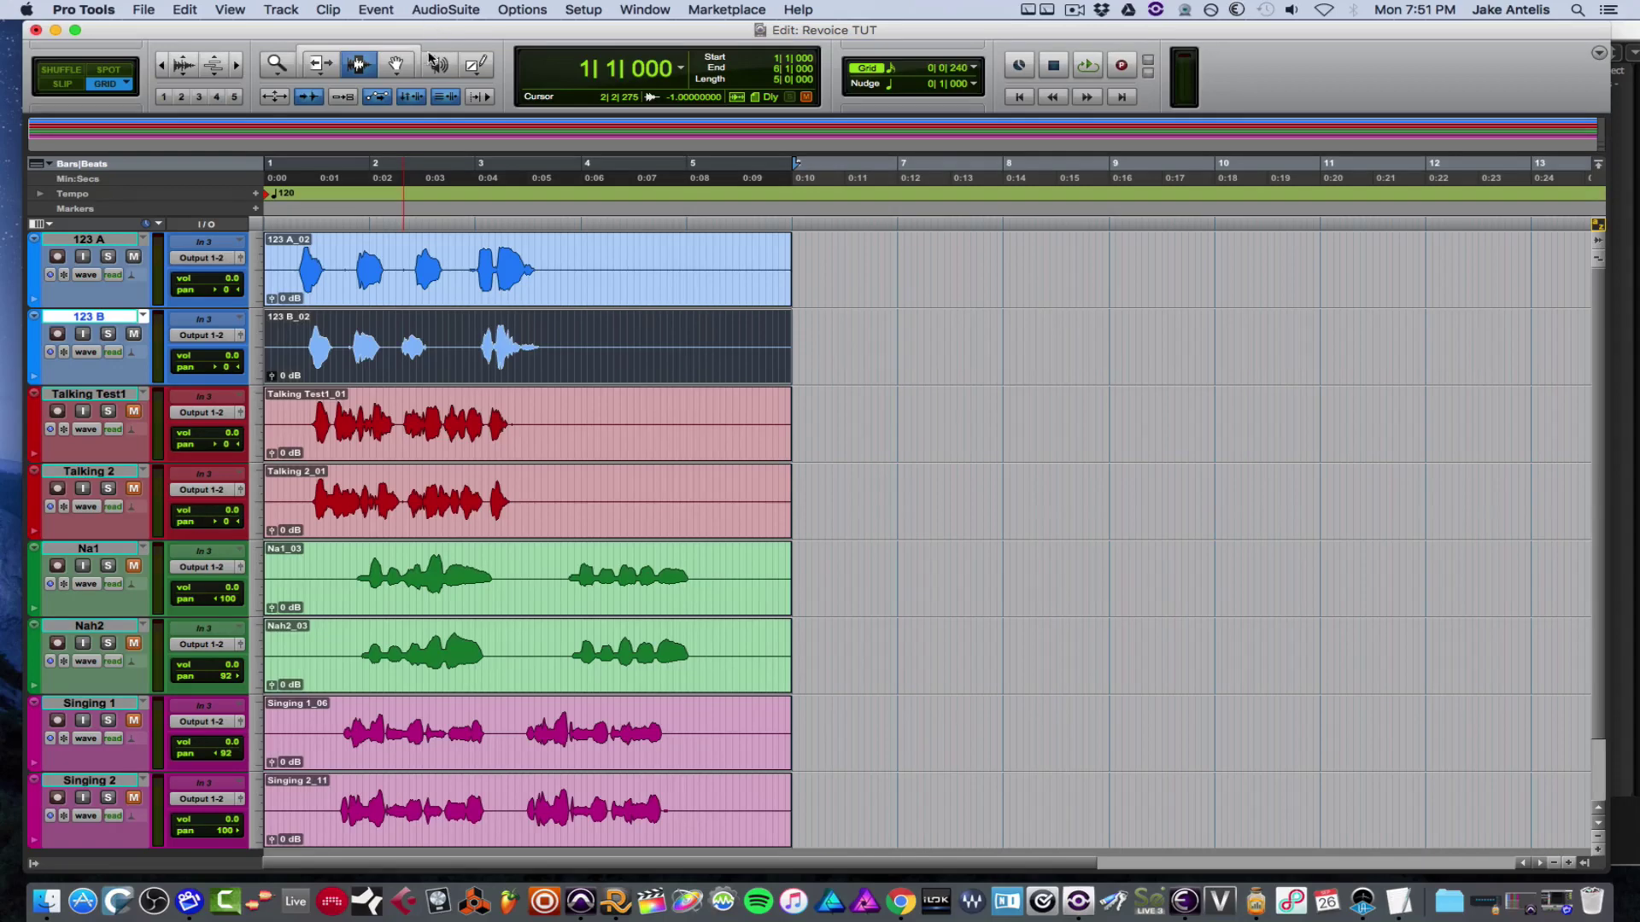
Open the Synchro Arts Revoice Pro APT AudioSuite plug-in and place its window clear of the starts of the clips.
click(423, 8)
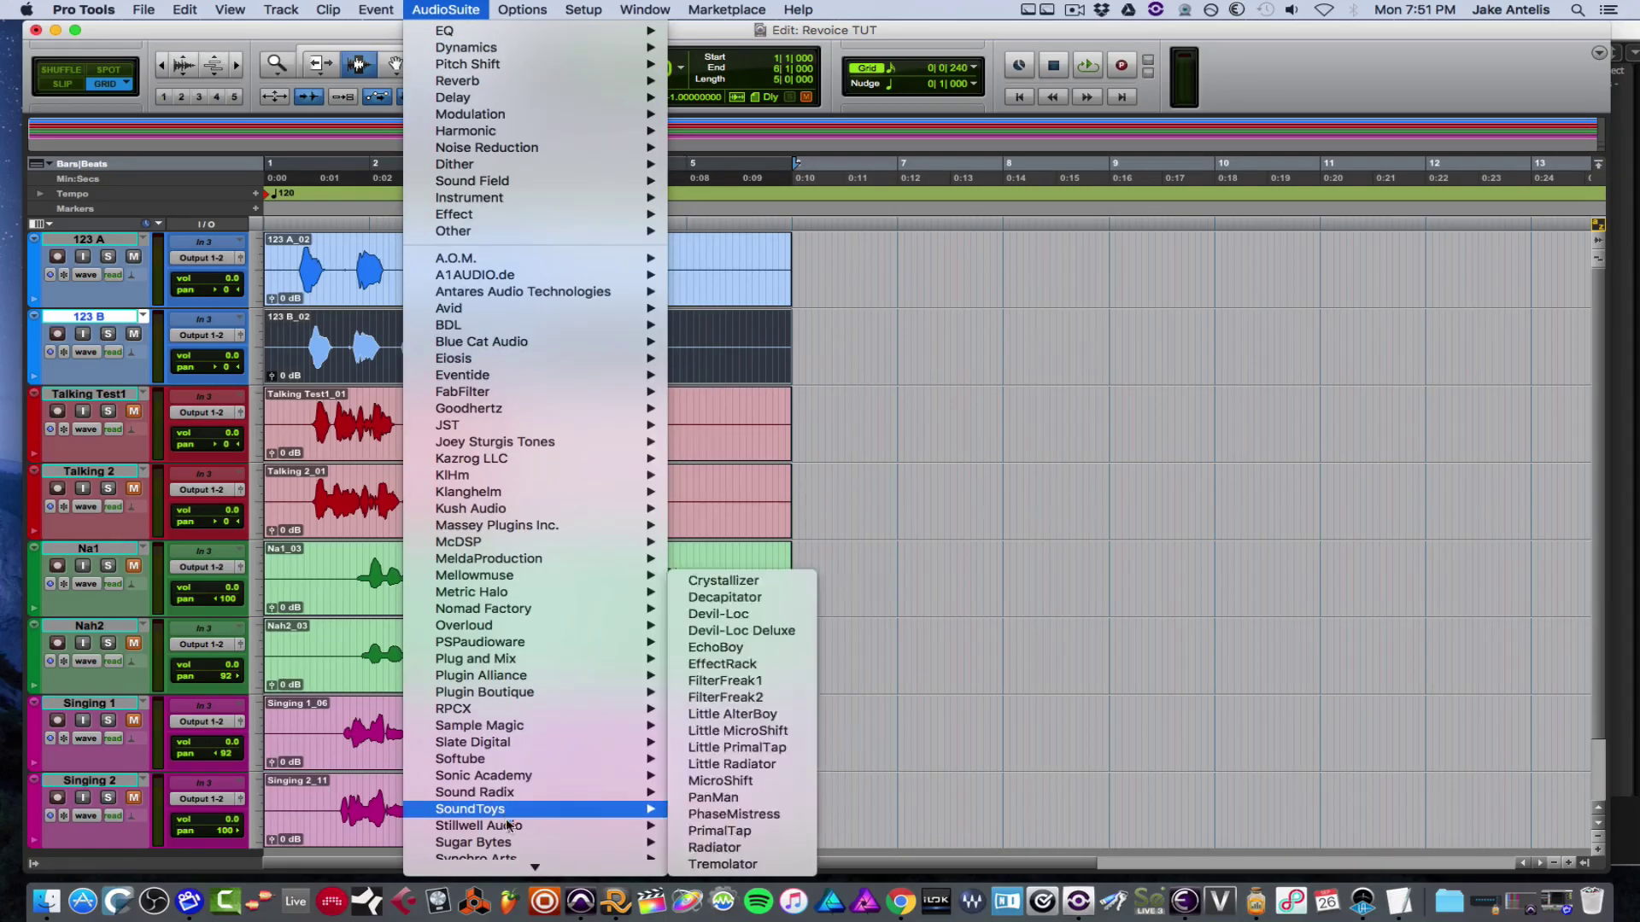
mouse_move(516, 868)
mouse_move(521, 778)
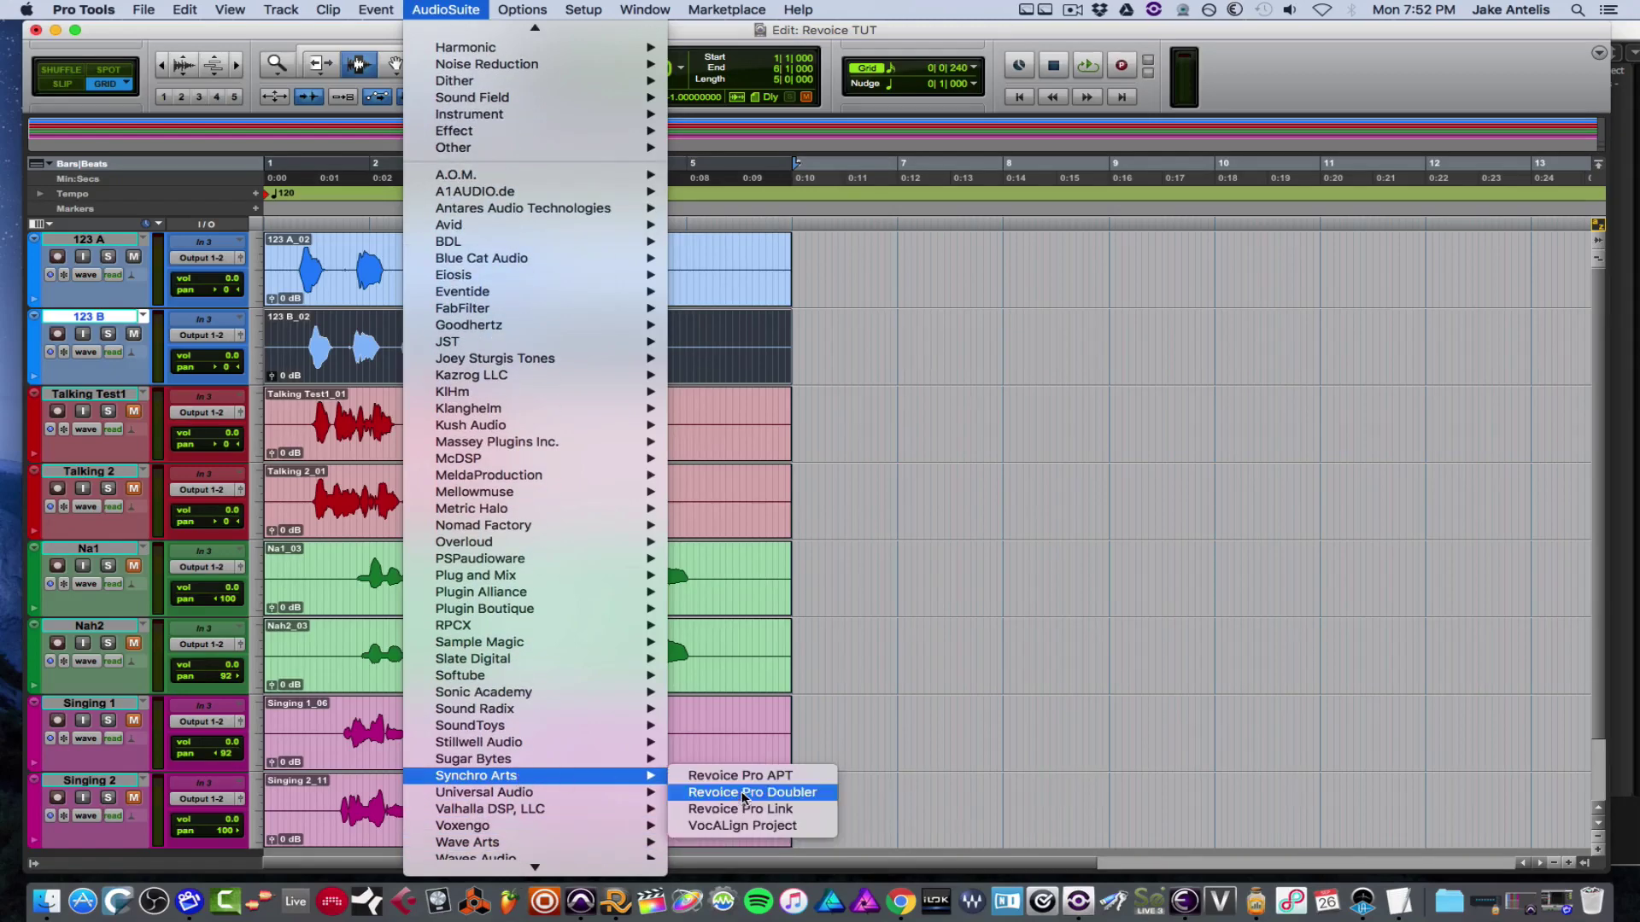
click(754, 778)
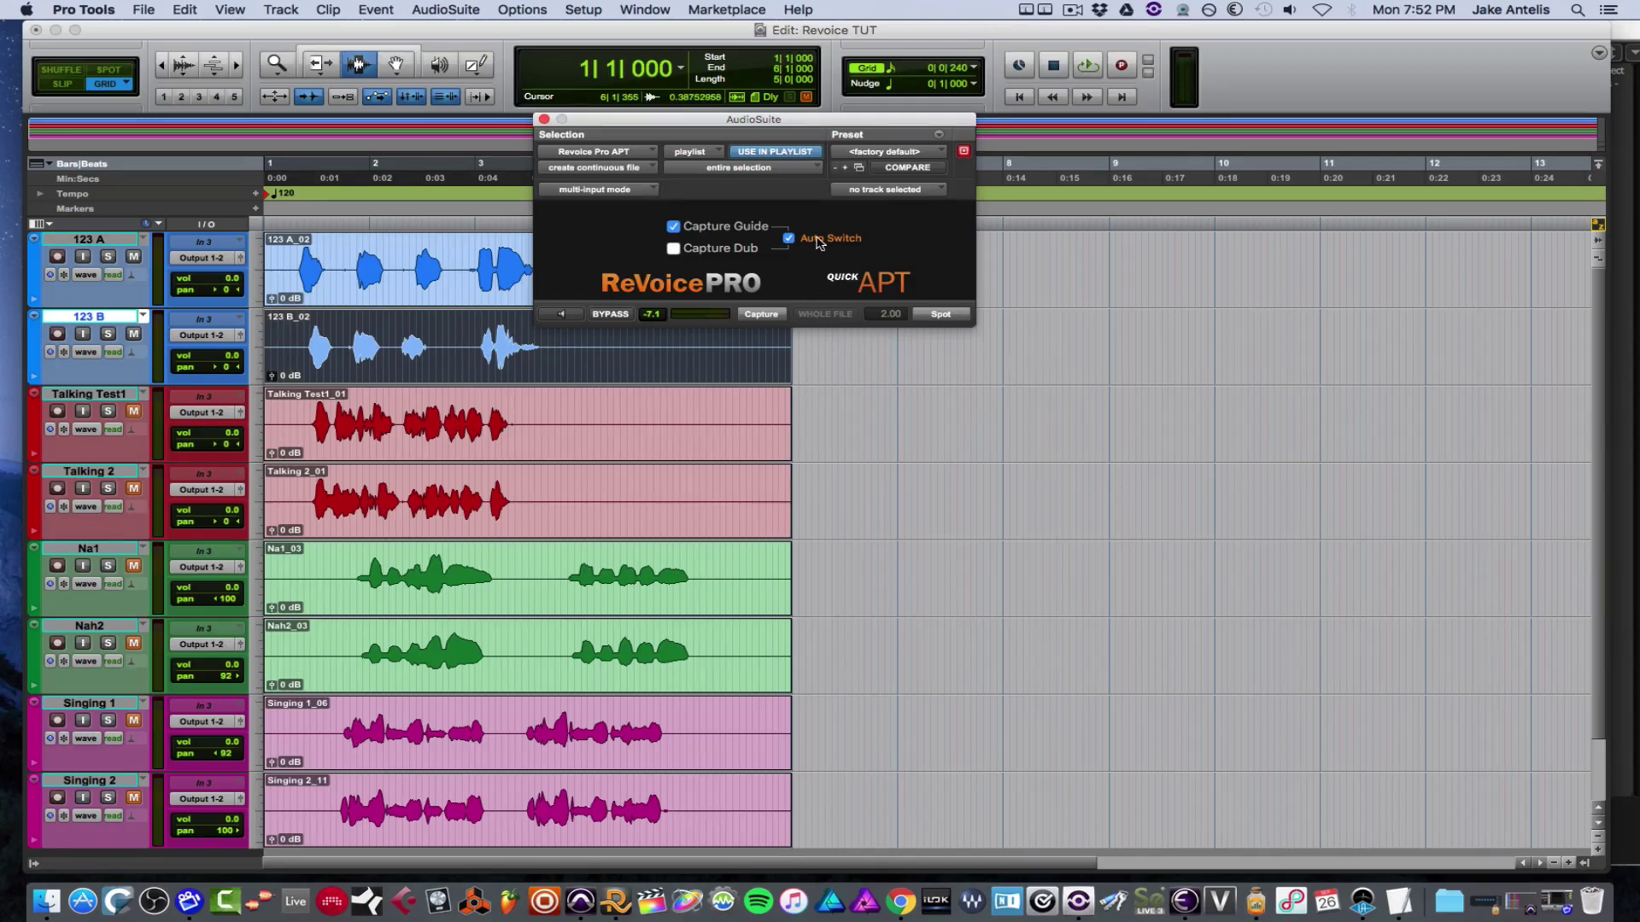
drag(803, 133, 900, 208)
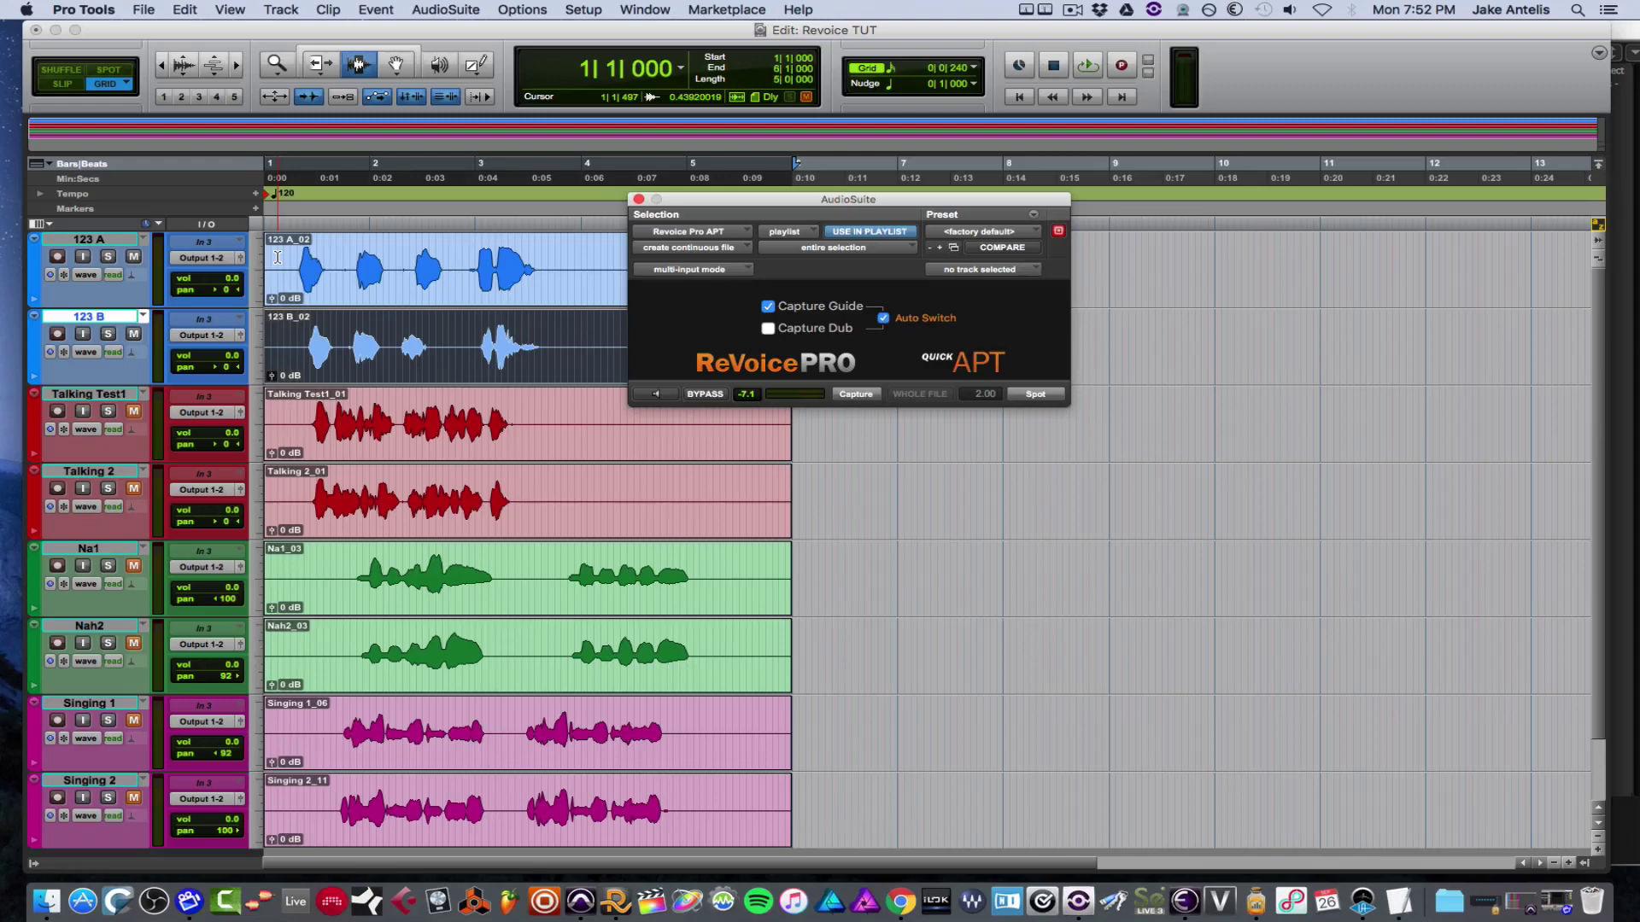
Play the 123 A and 123 B takes together from the session start, and stop once they have sounded.
key(Return)
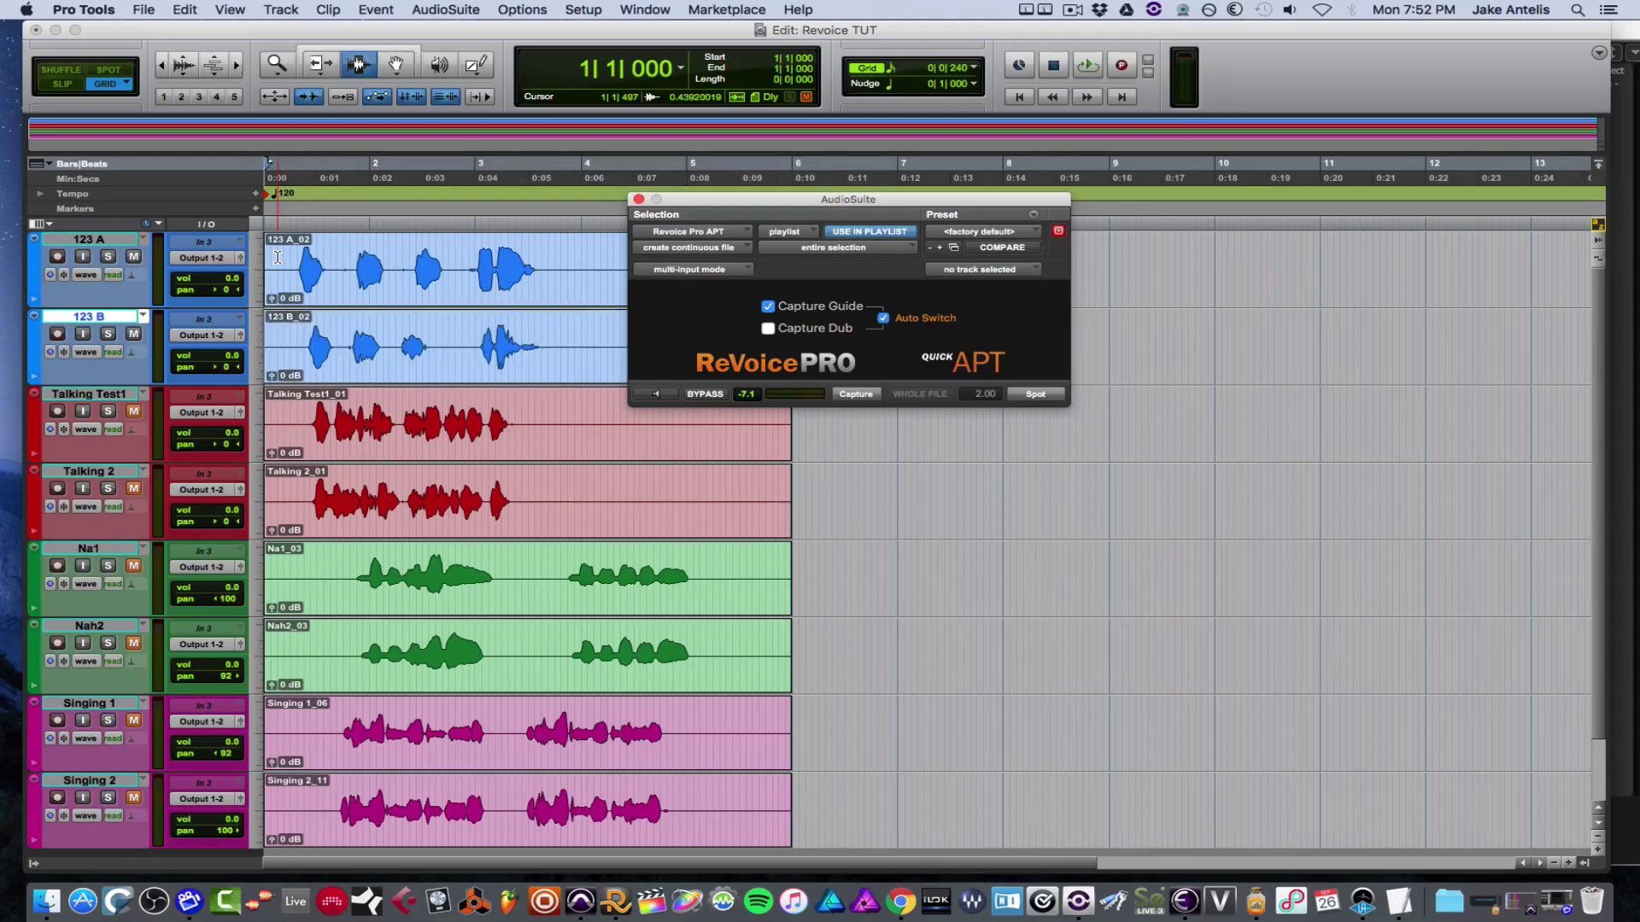
key(space)
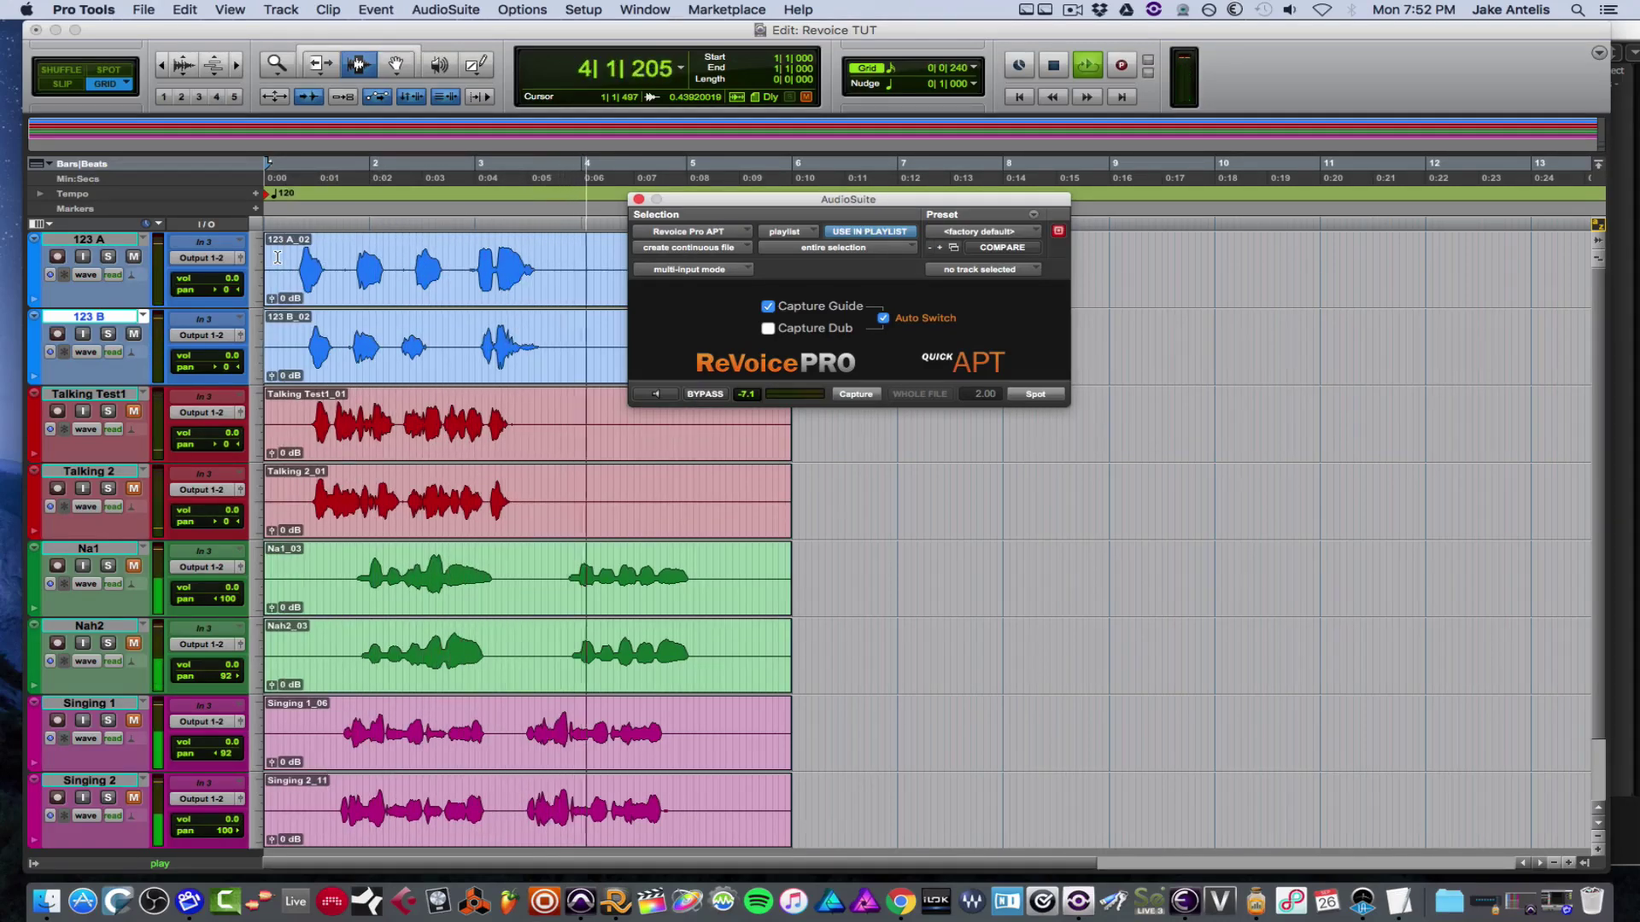
key(space)
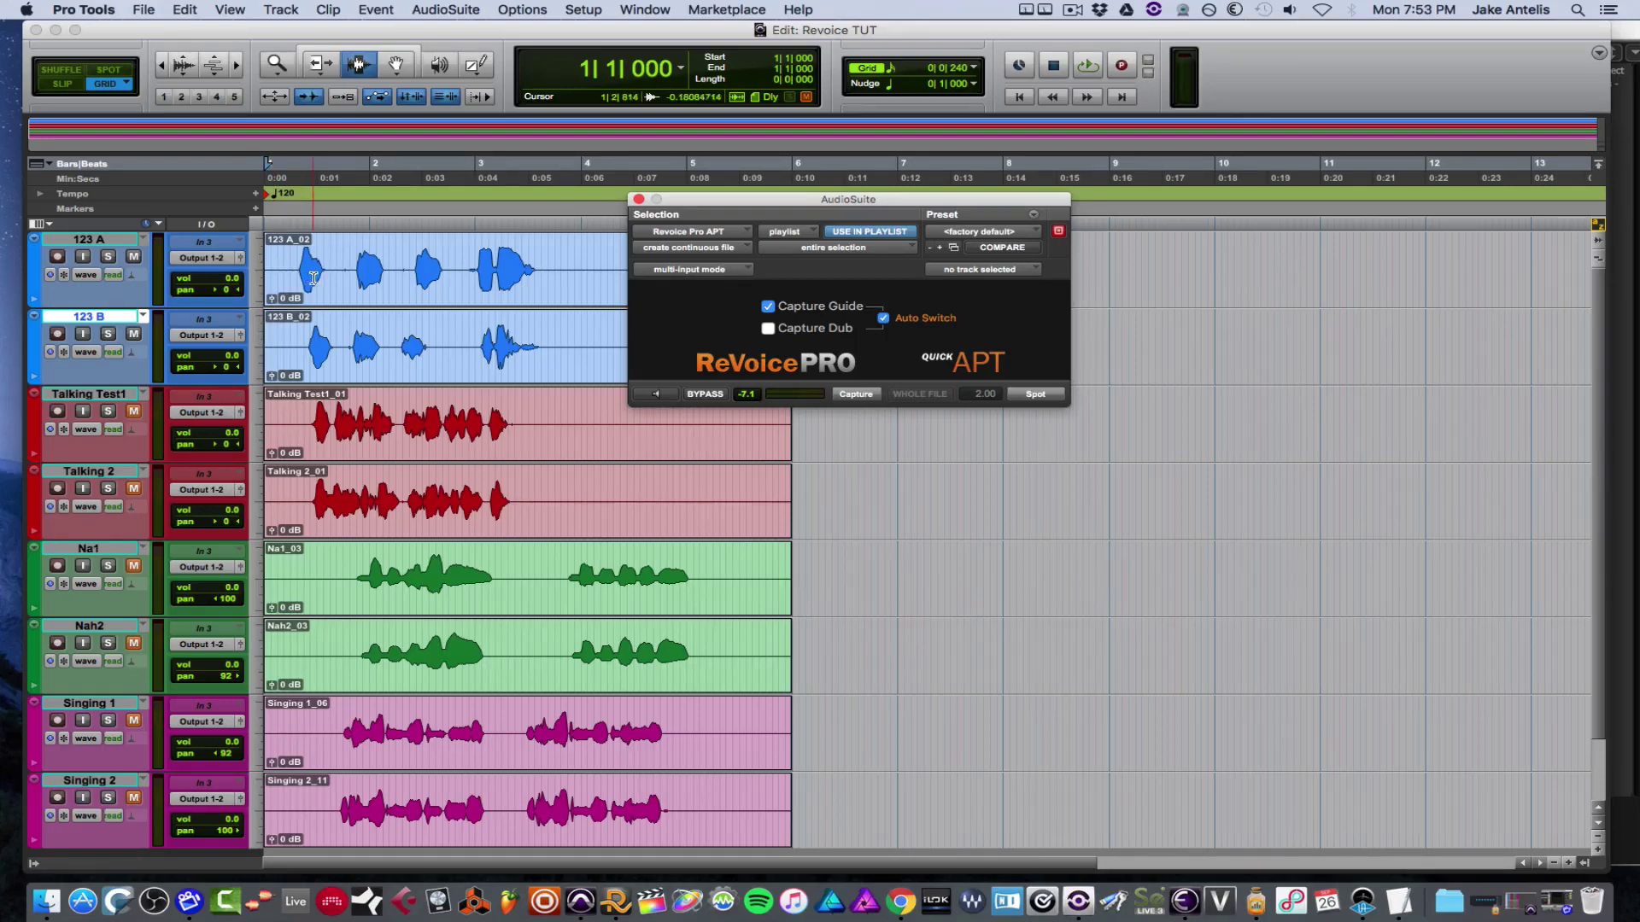
Capture the 123 A clip as the guide in Revoice Pro APT.
drag(709, 211, 695, 217)
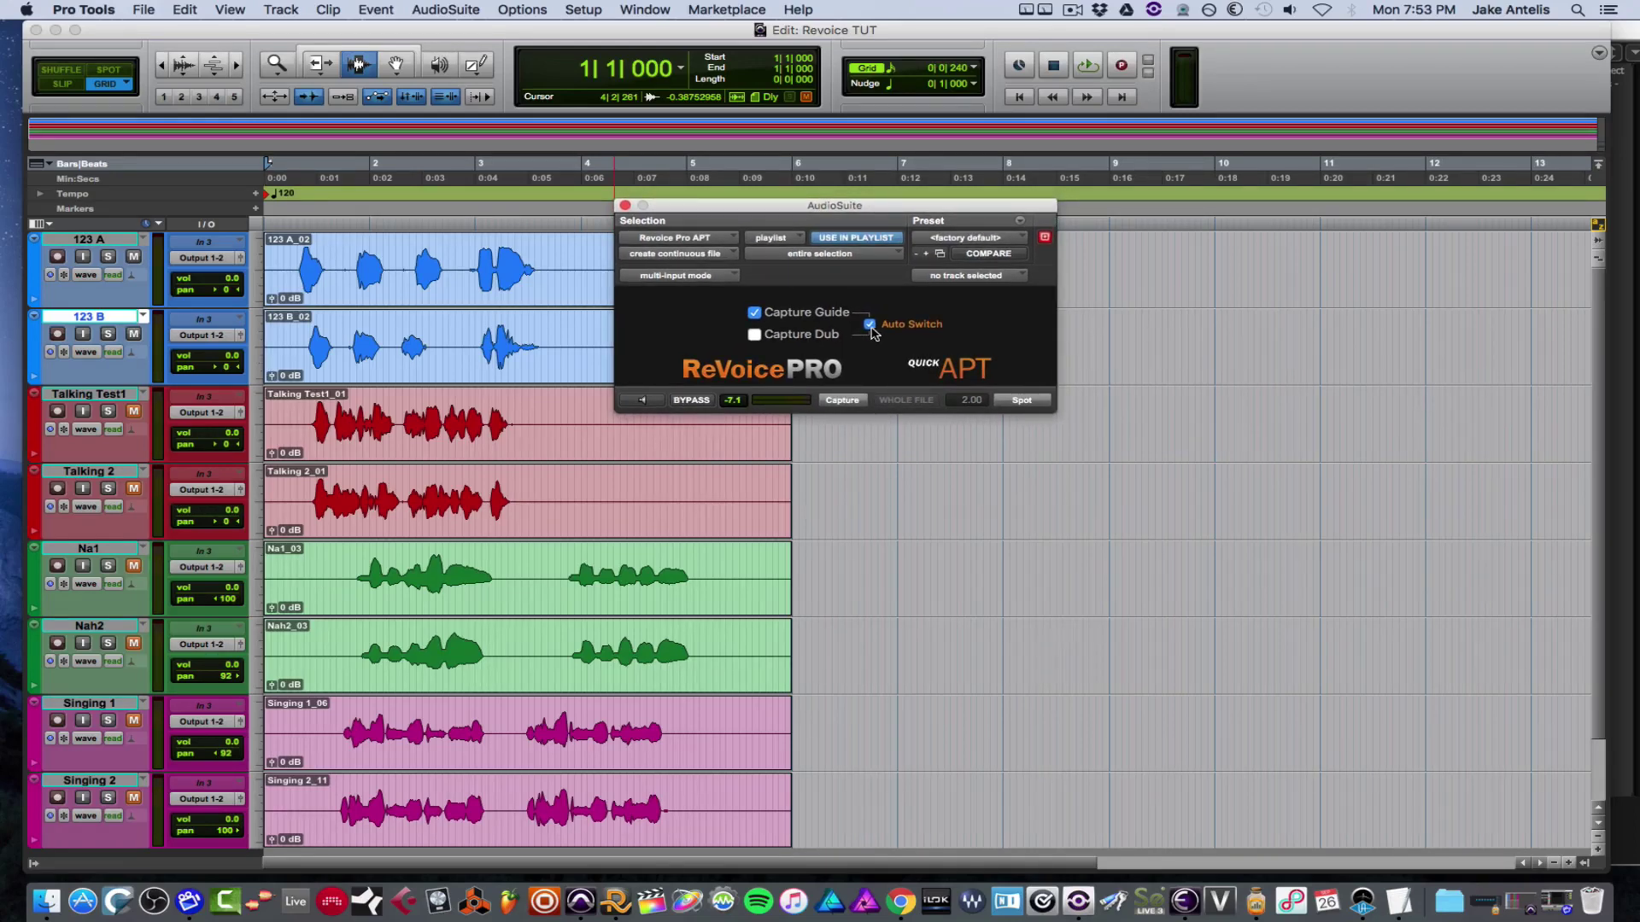
double_click(441, 272)
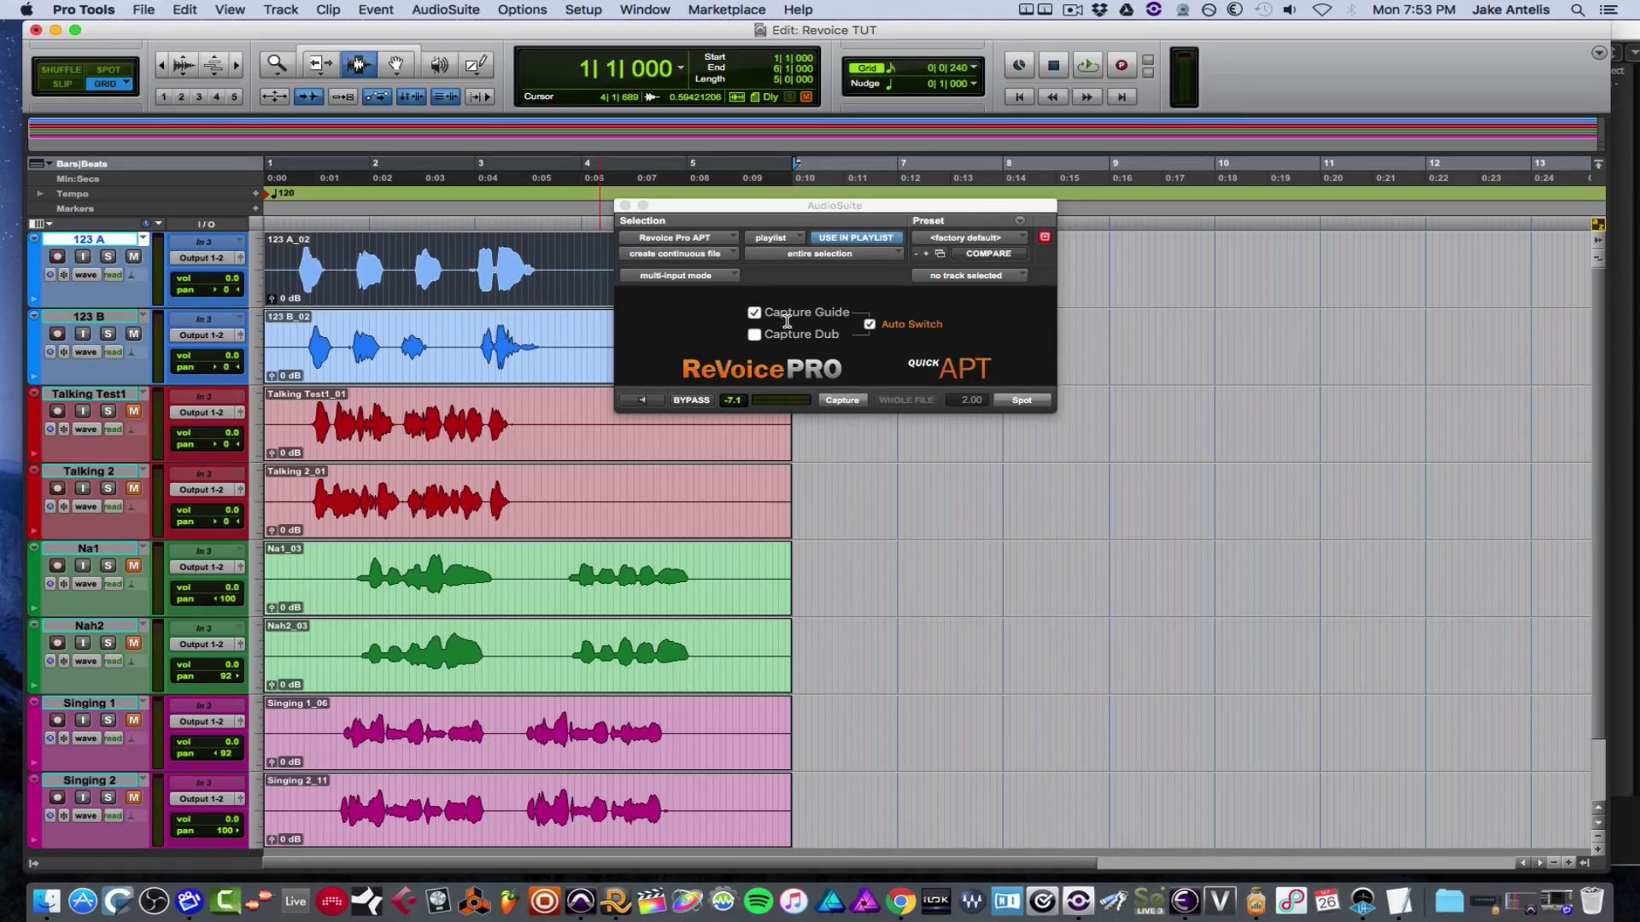
click(841, 401)
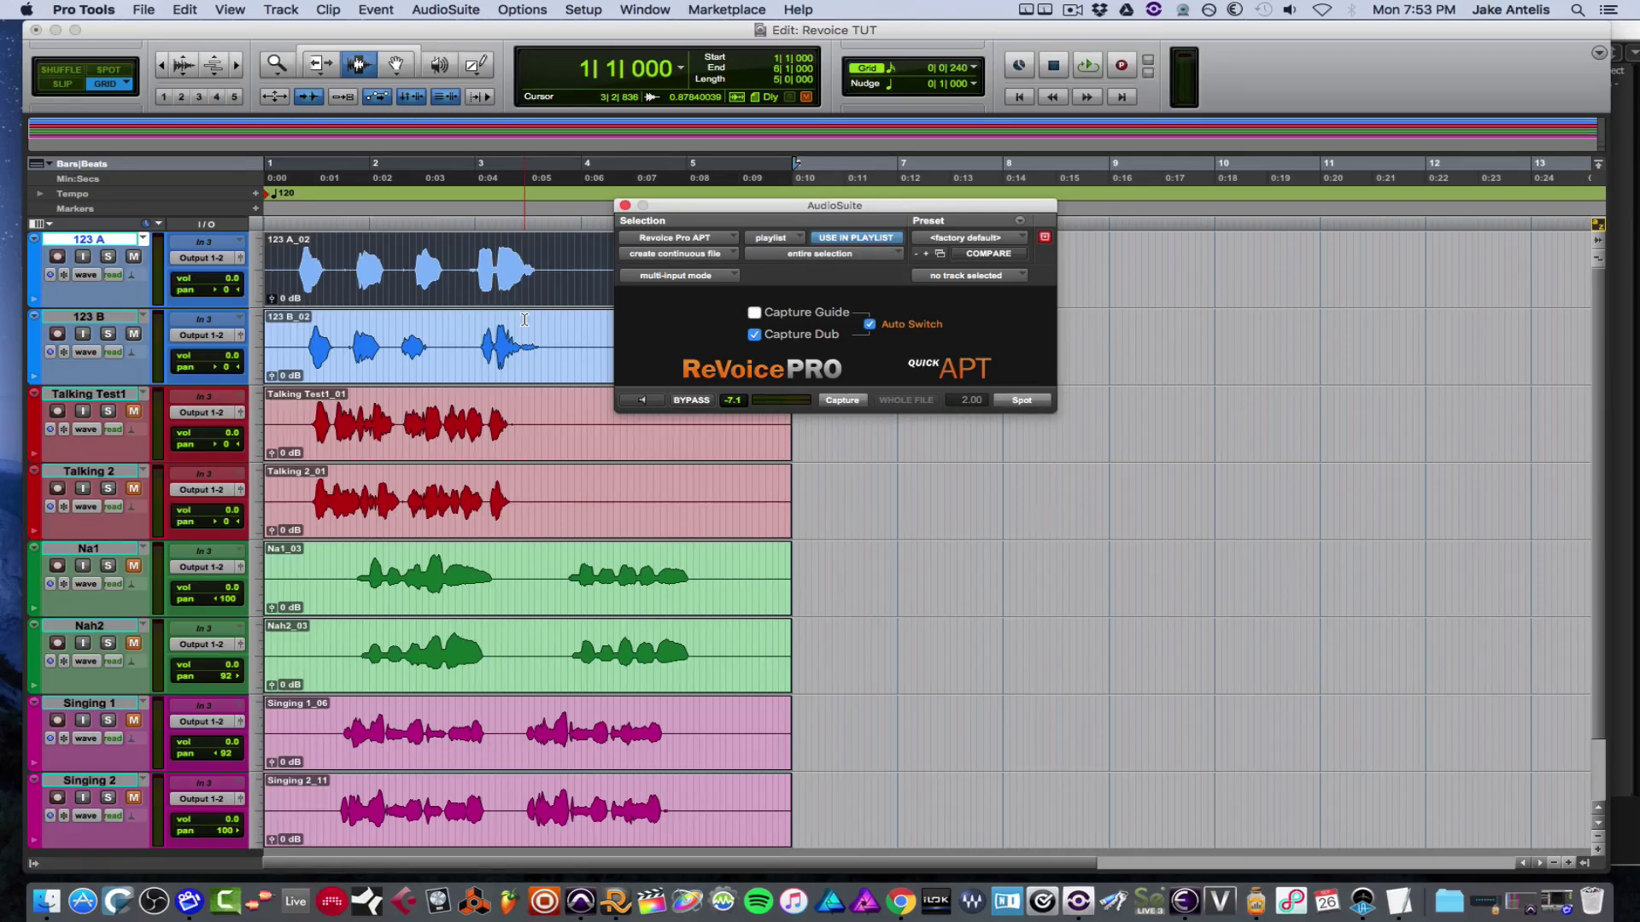
Capture the 123 B clip as the dub and spot the aligned audio back onto its track.
key(semicolon)
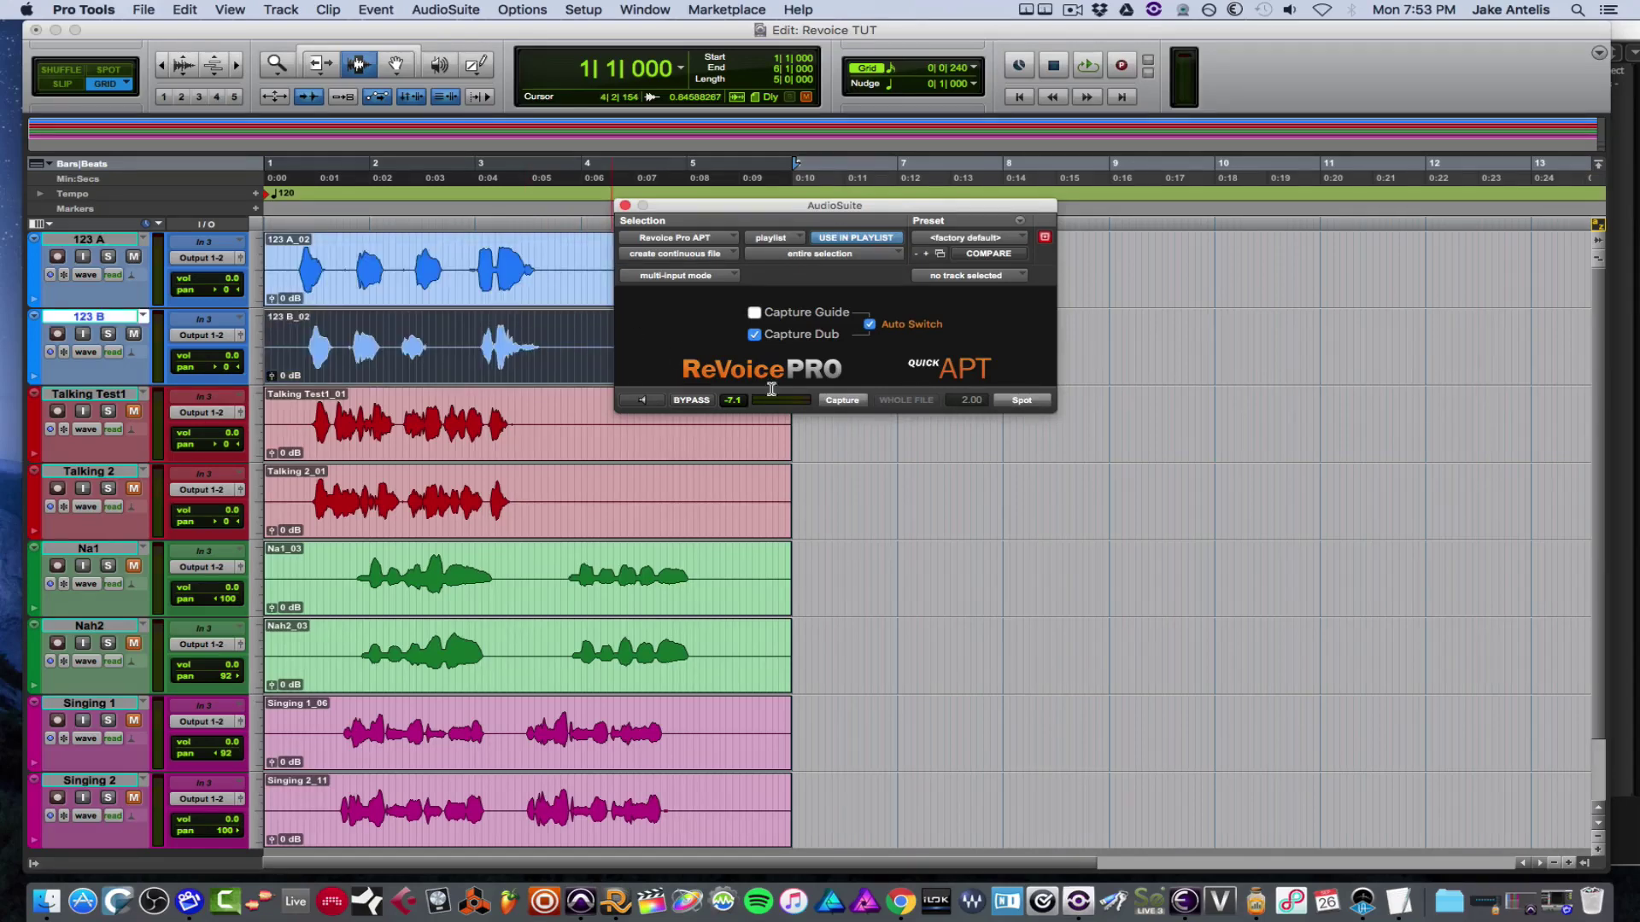
click(842, 401)
click(1019, 403)
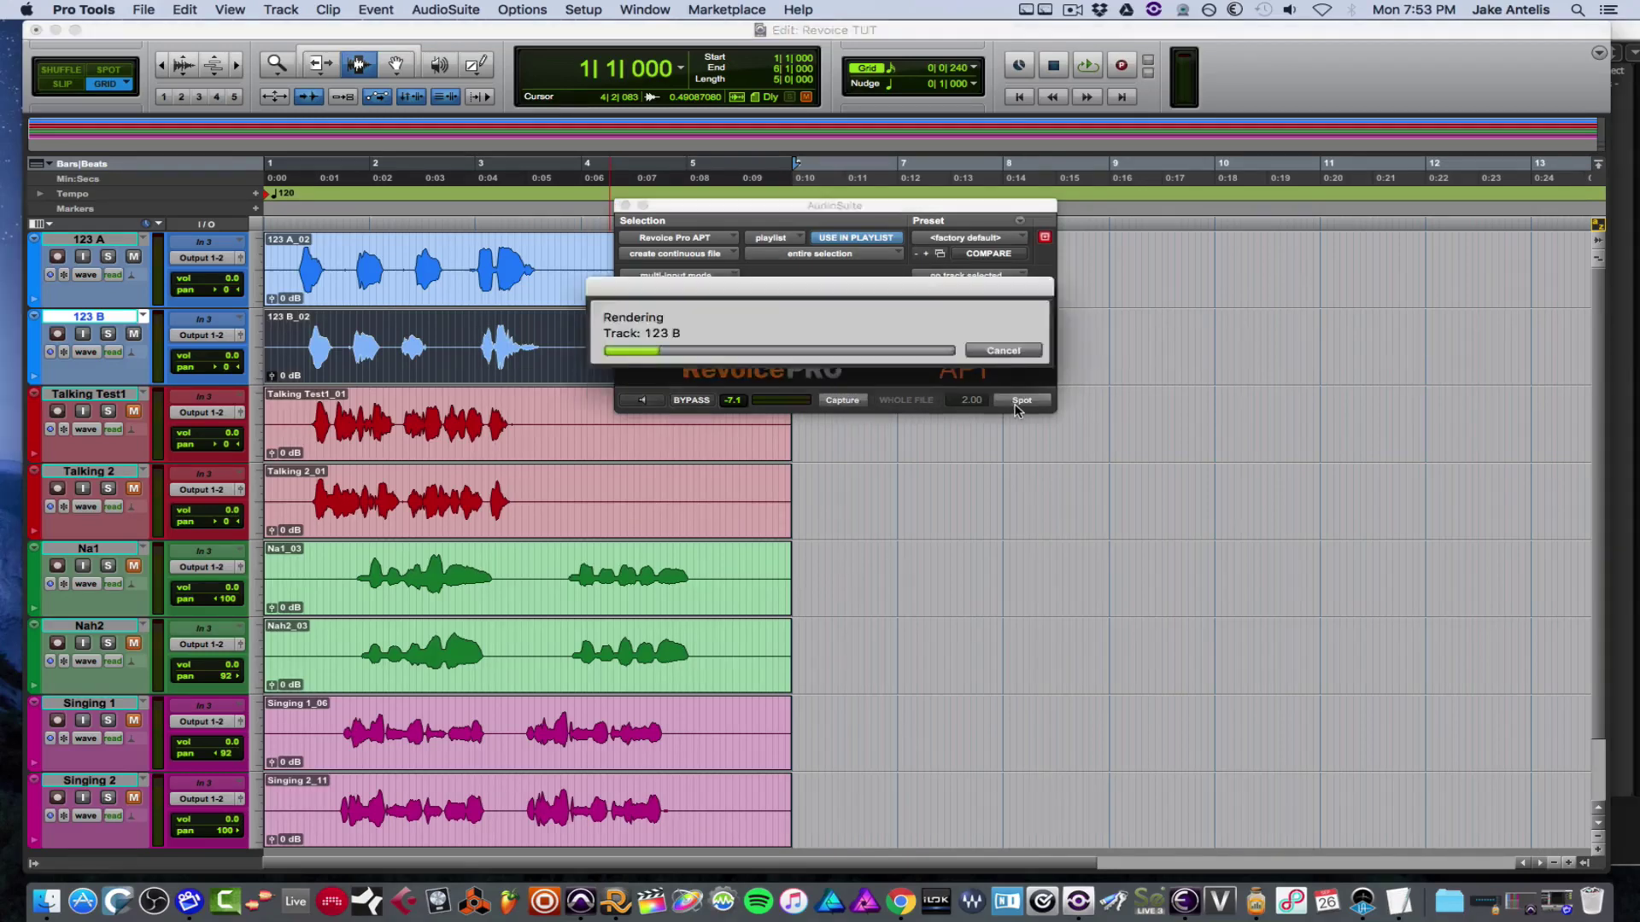
Play the session from the start to audition the aligned 123 B take against 123 A.
click(278, 271)
key(Return)
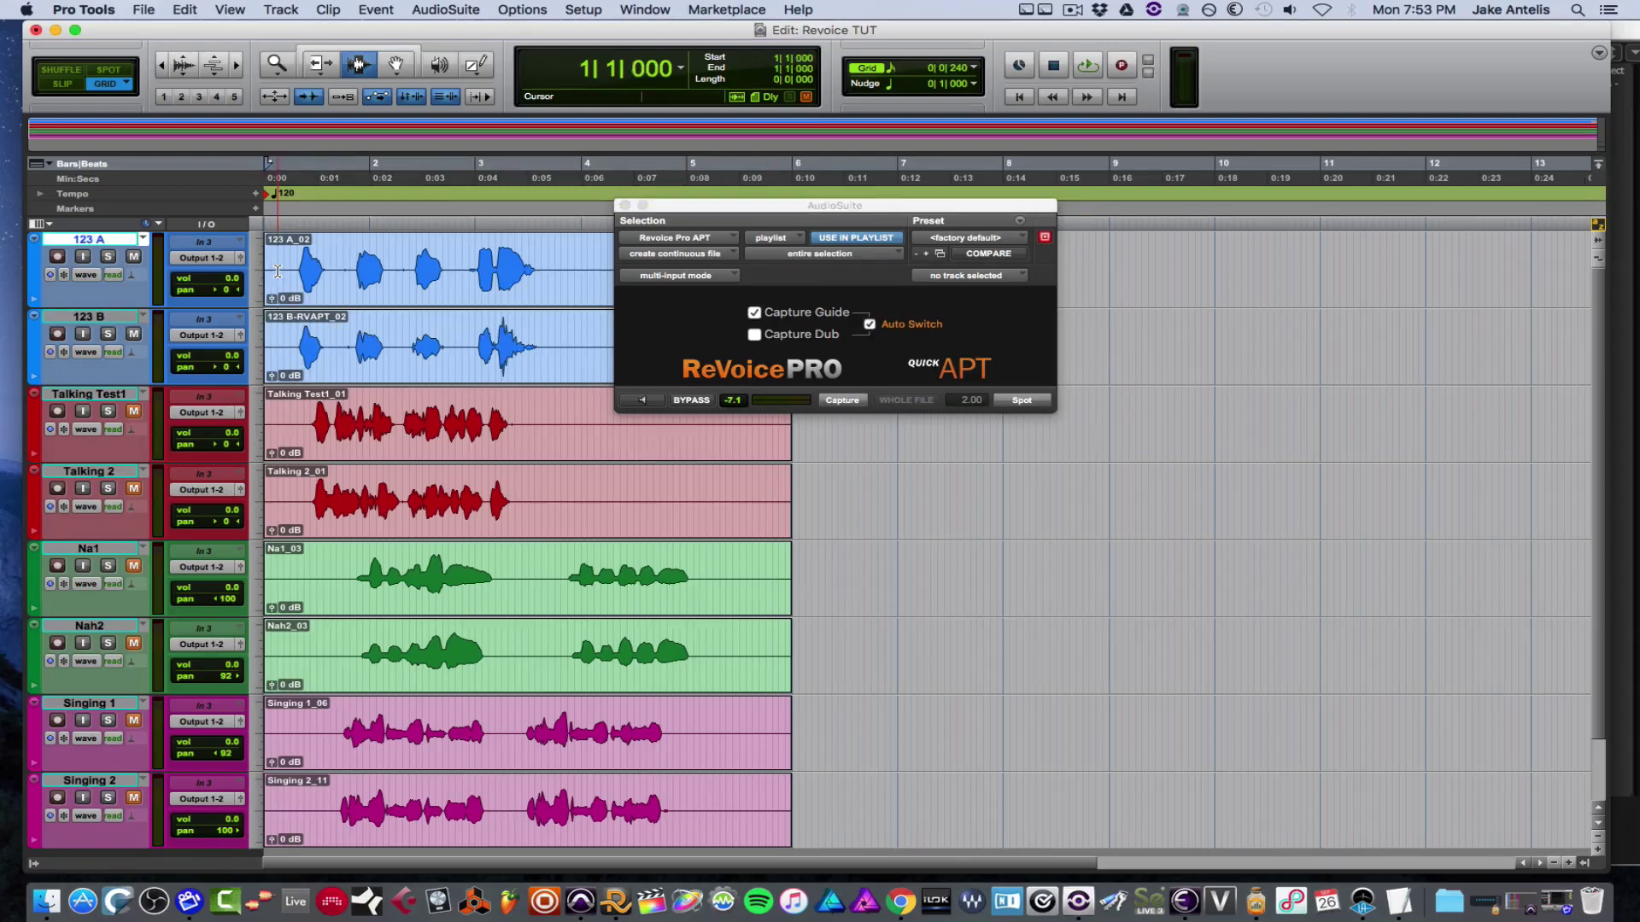
key(space)
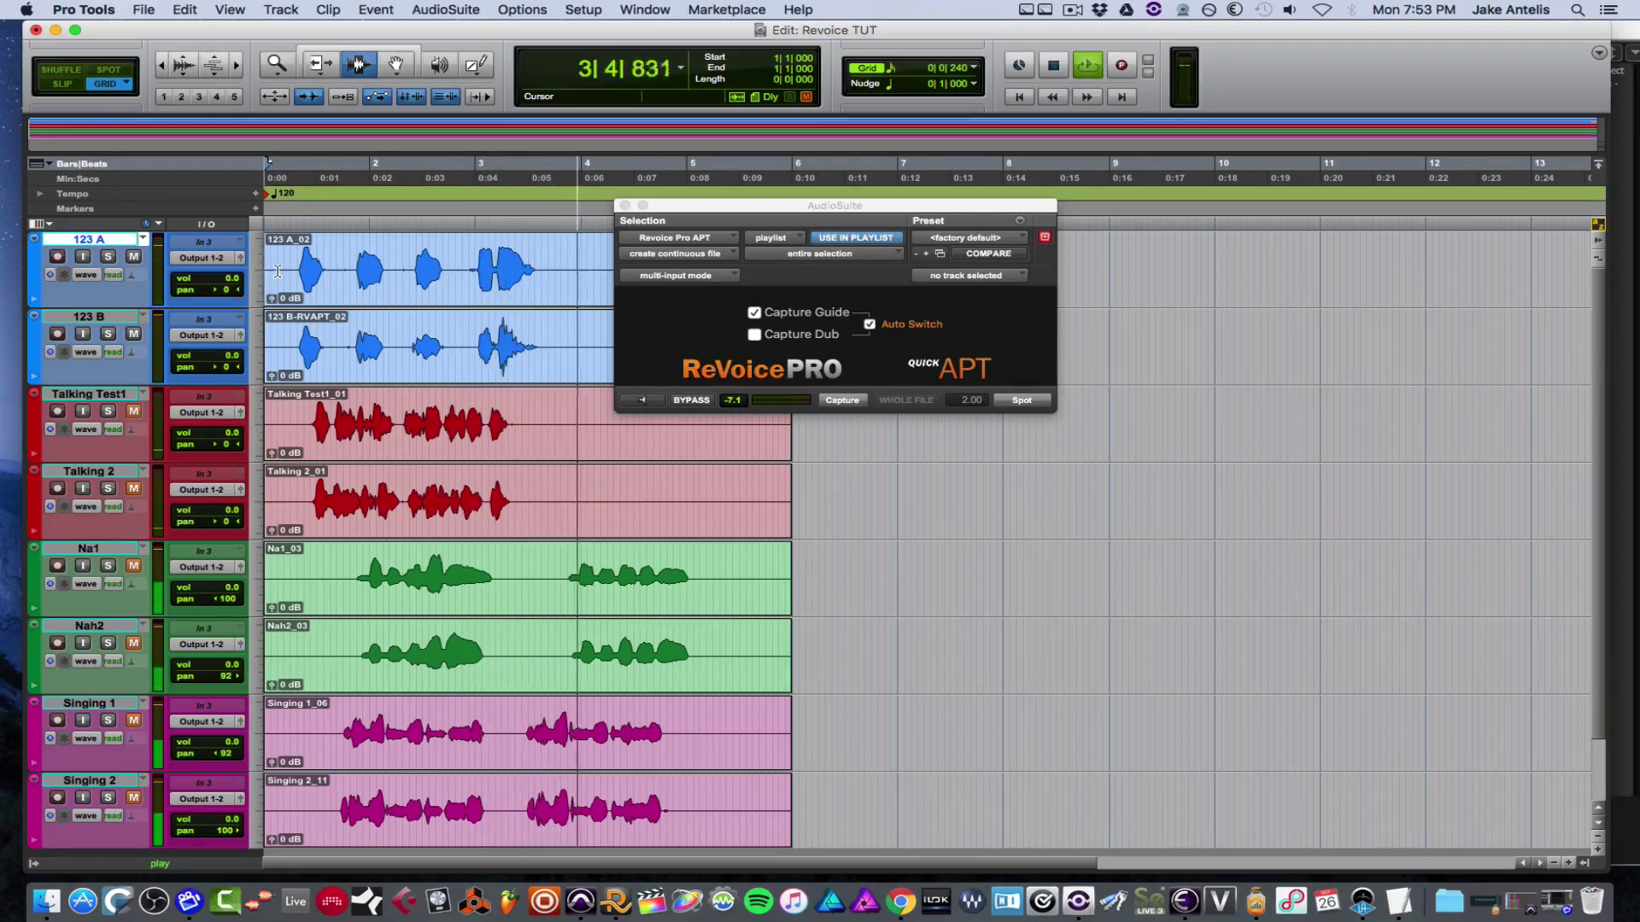
key(space)
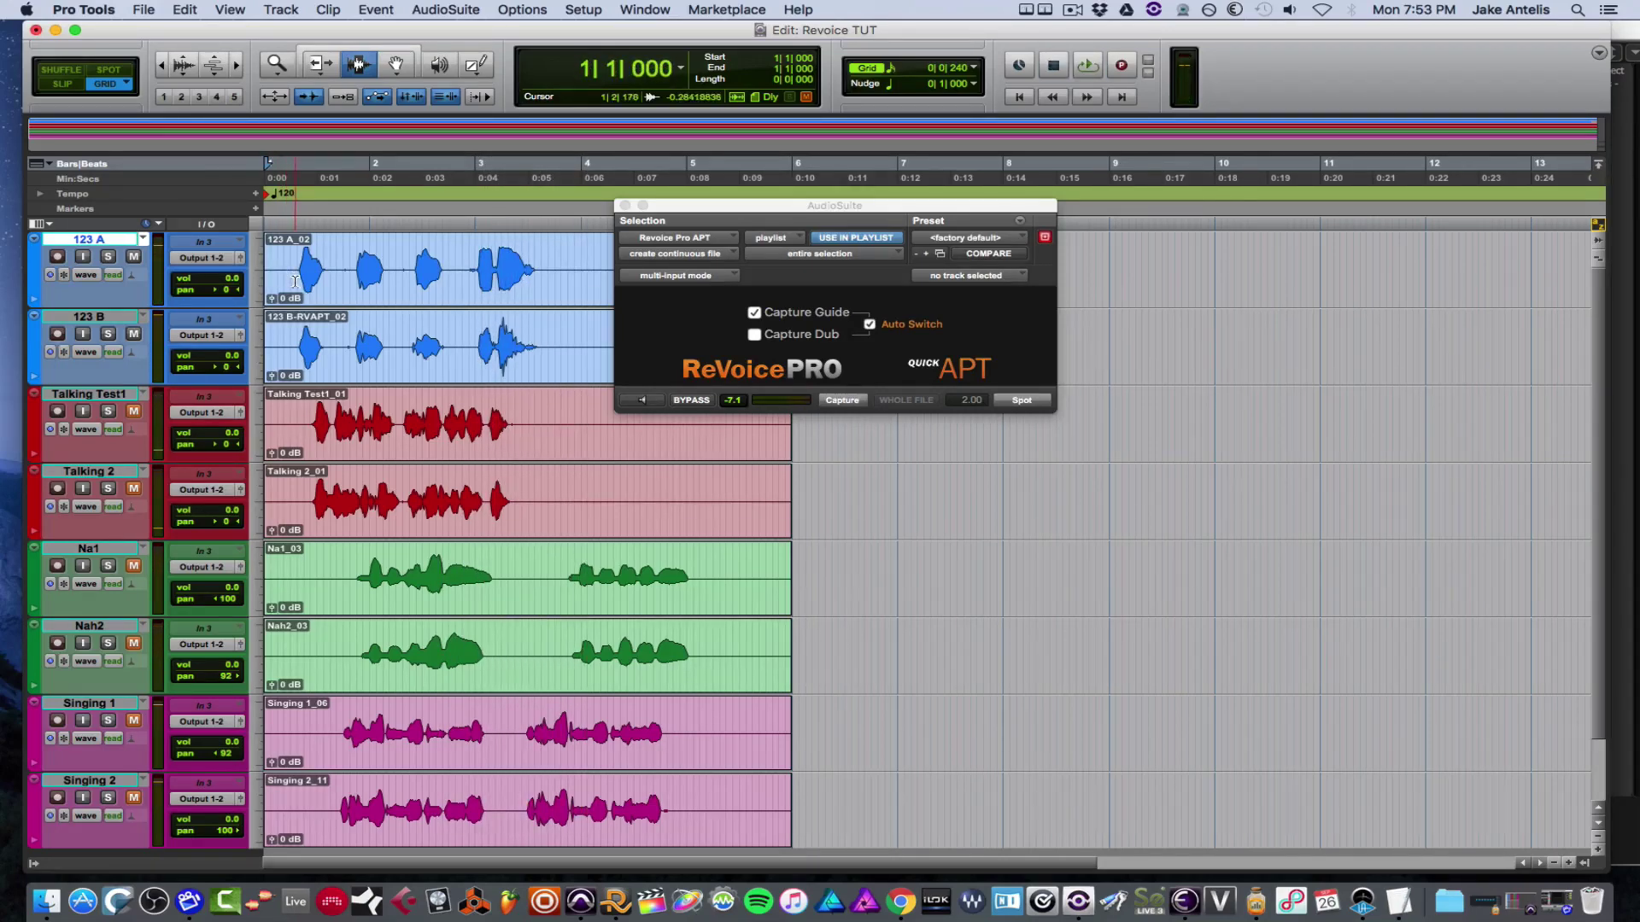
Undo the spotted alignment on 123 B and play the original takes from bar 1, beat 2 for comparison.
key(super+z)
click(292, 276)
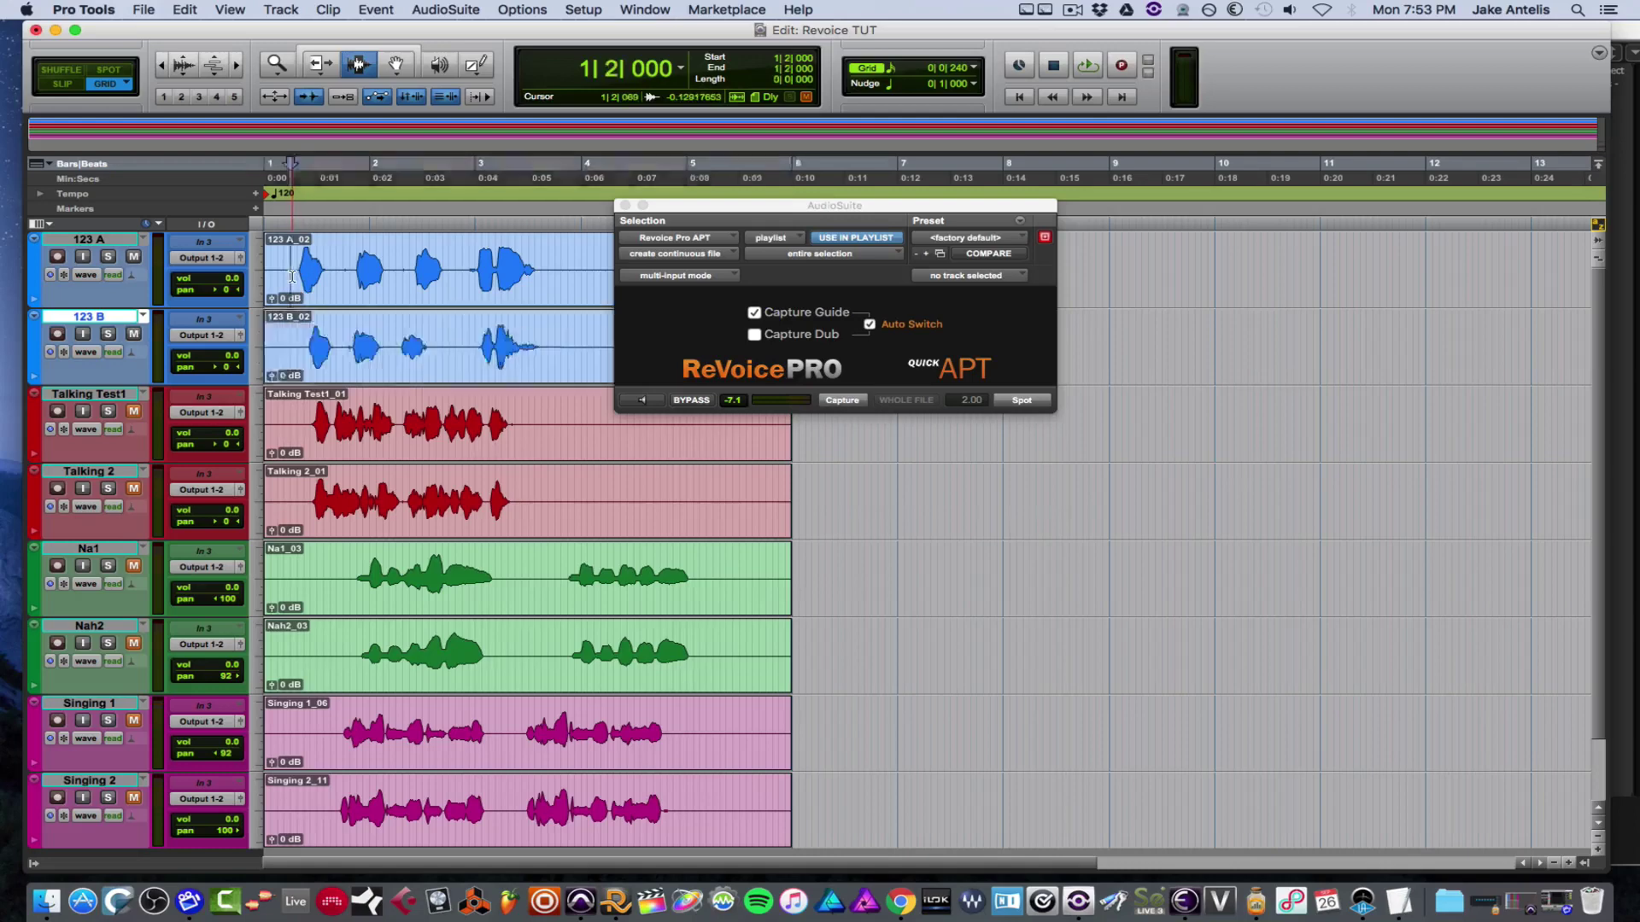
key(space)
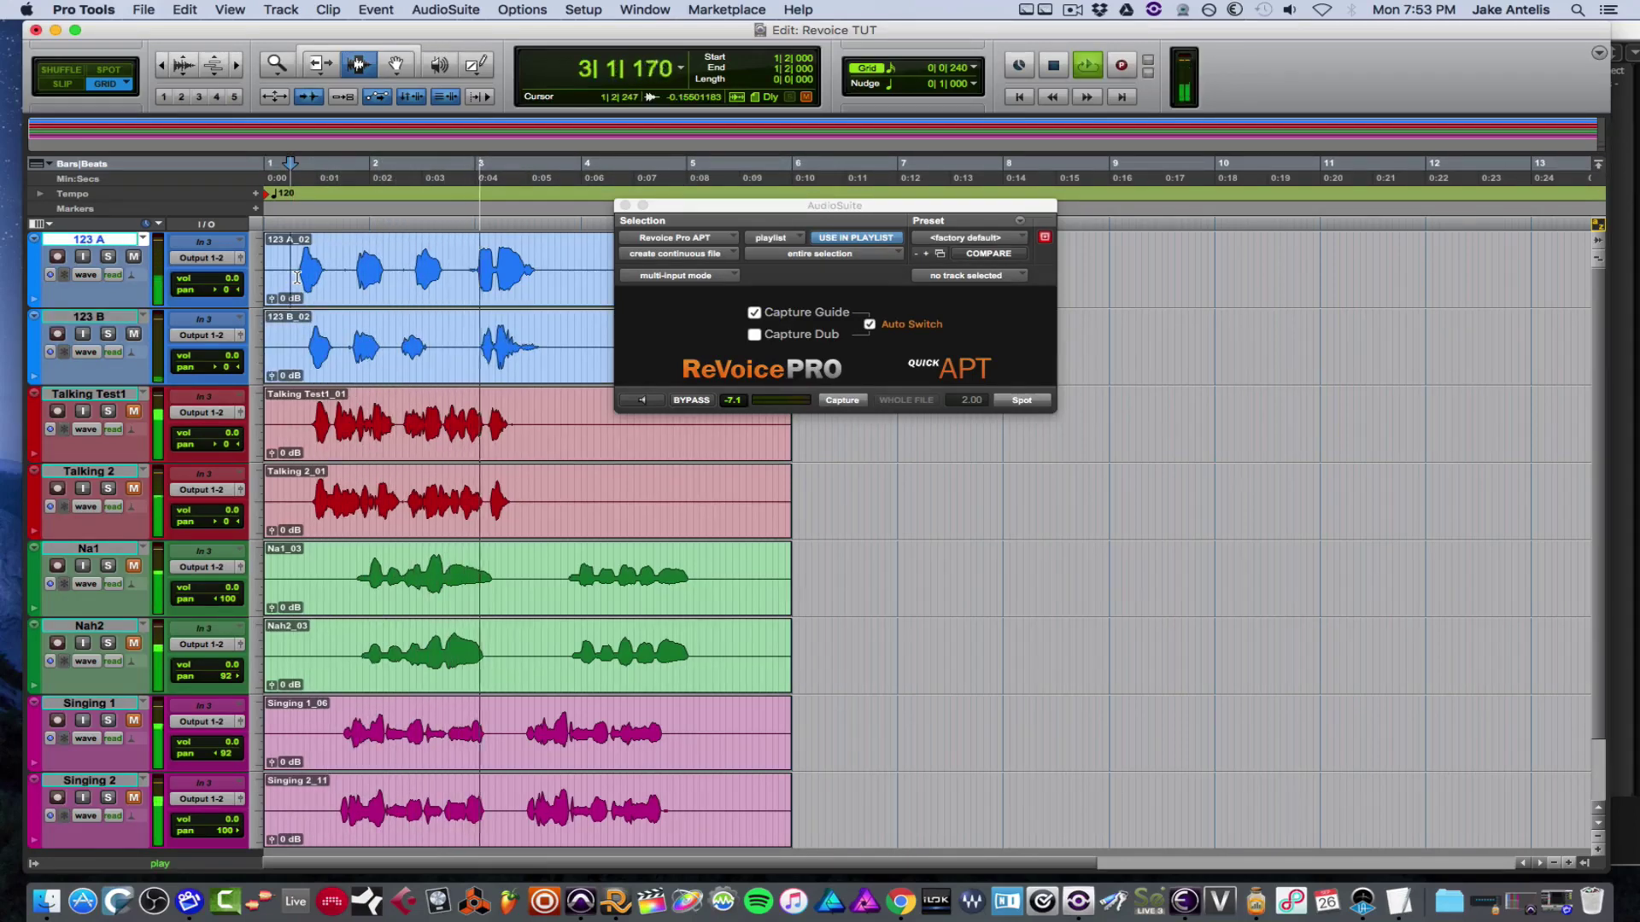
key(space)
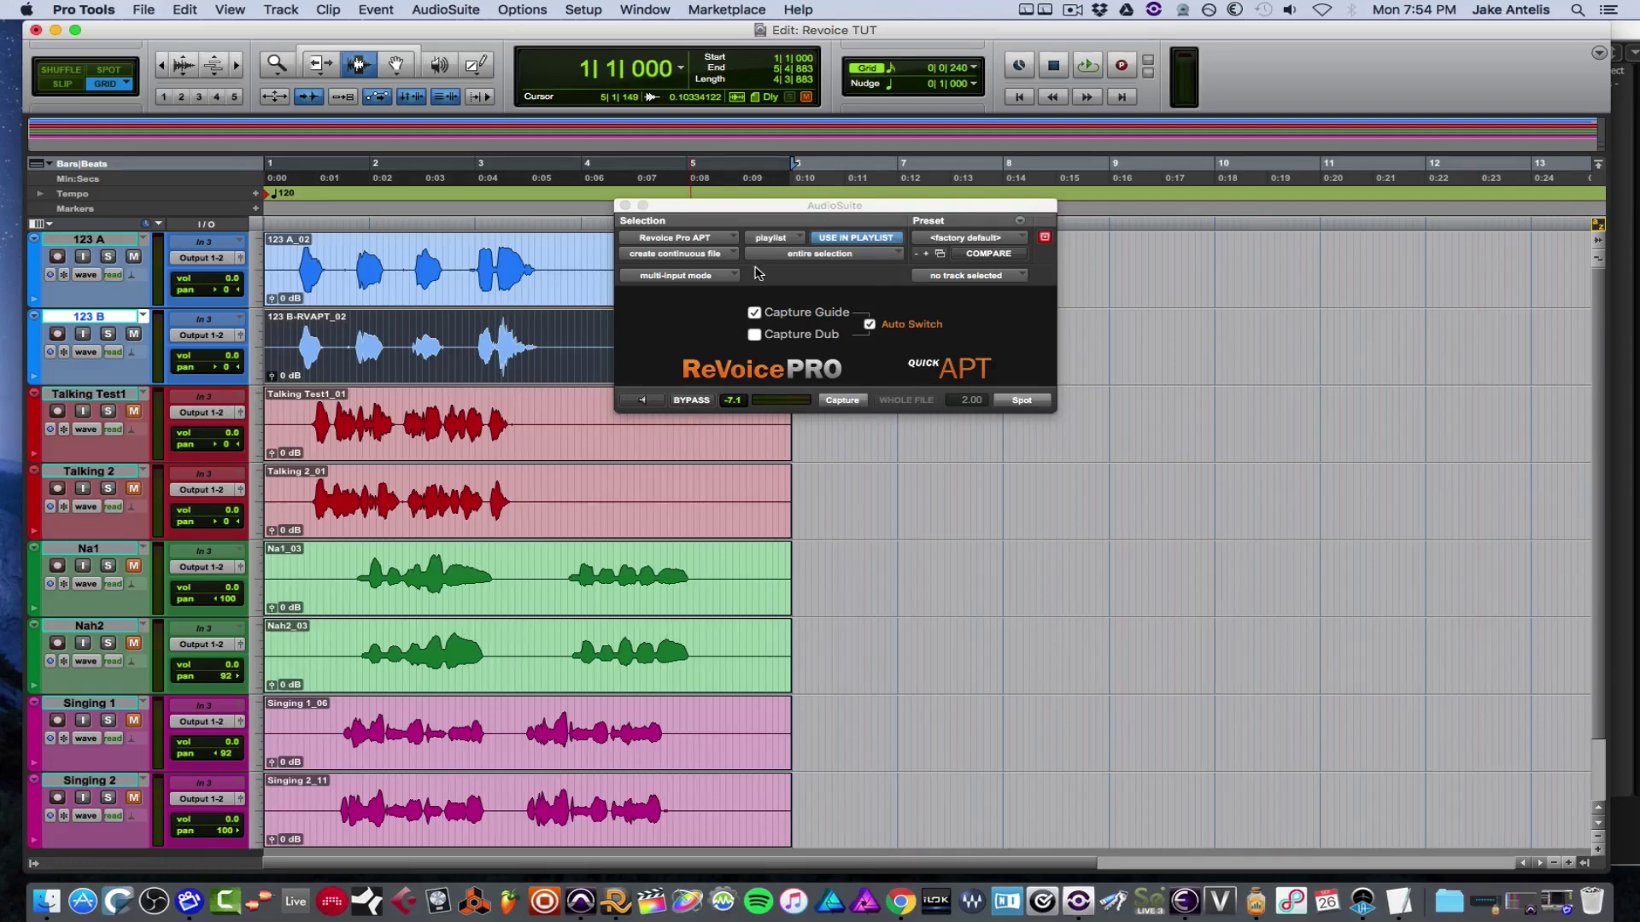
Switch to Revoice Pro to examine the captured APT guide and dub for the 123 takes.
click(615, 902)
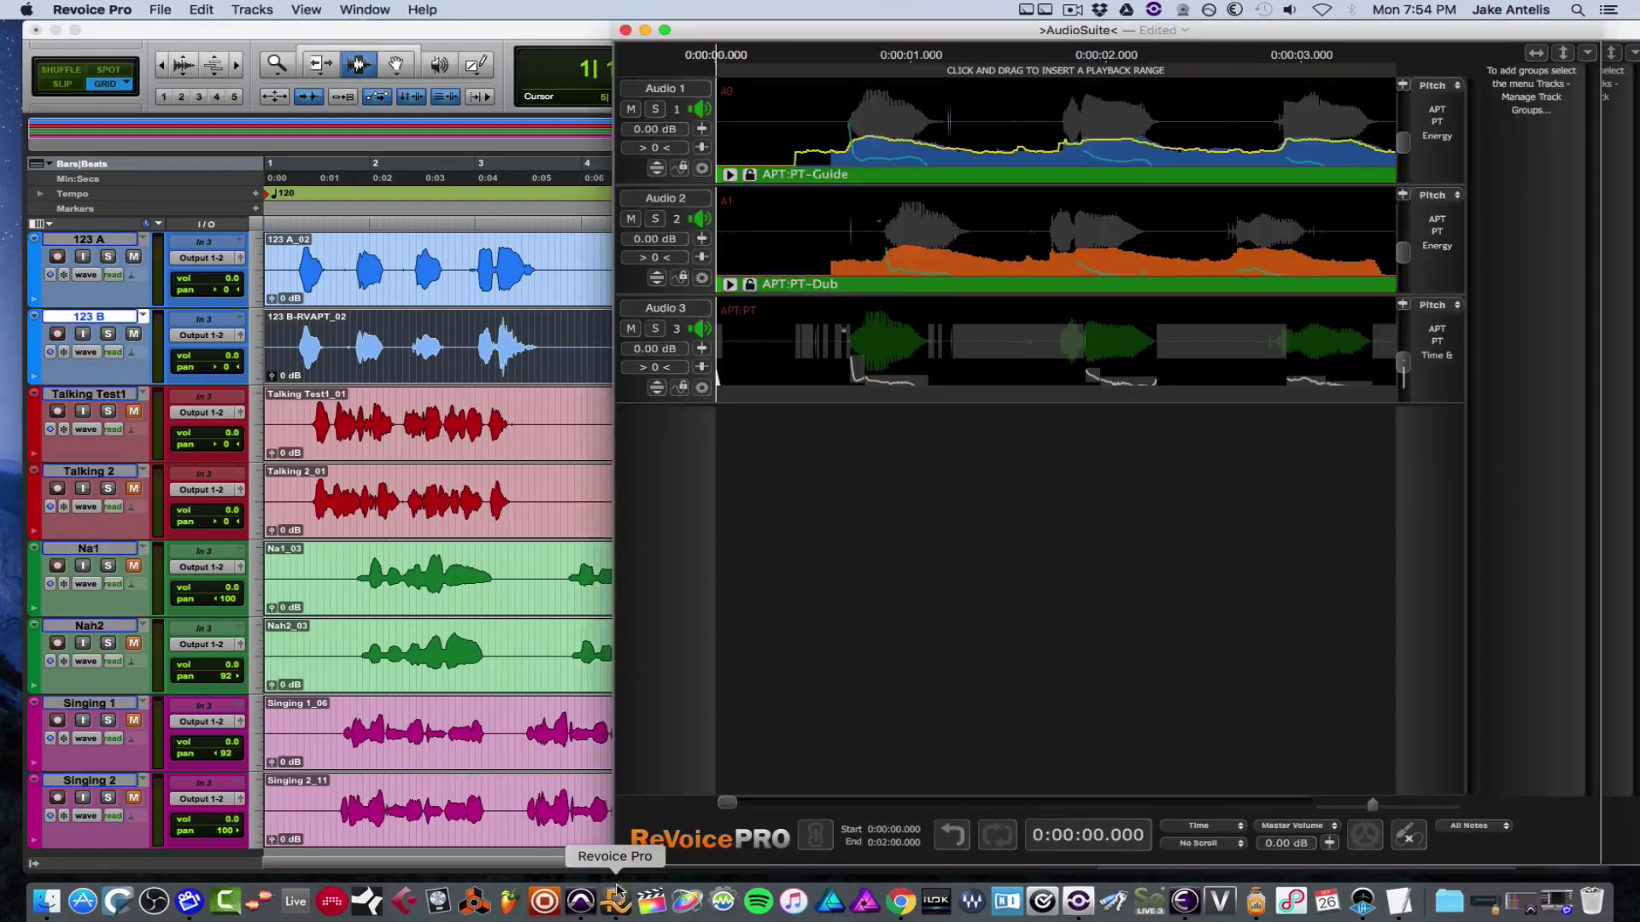
click(731, 175)
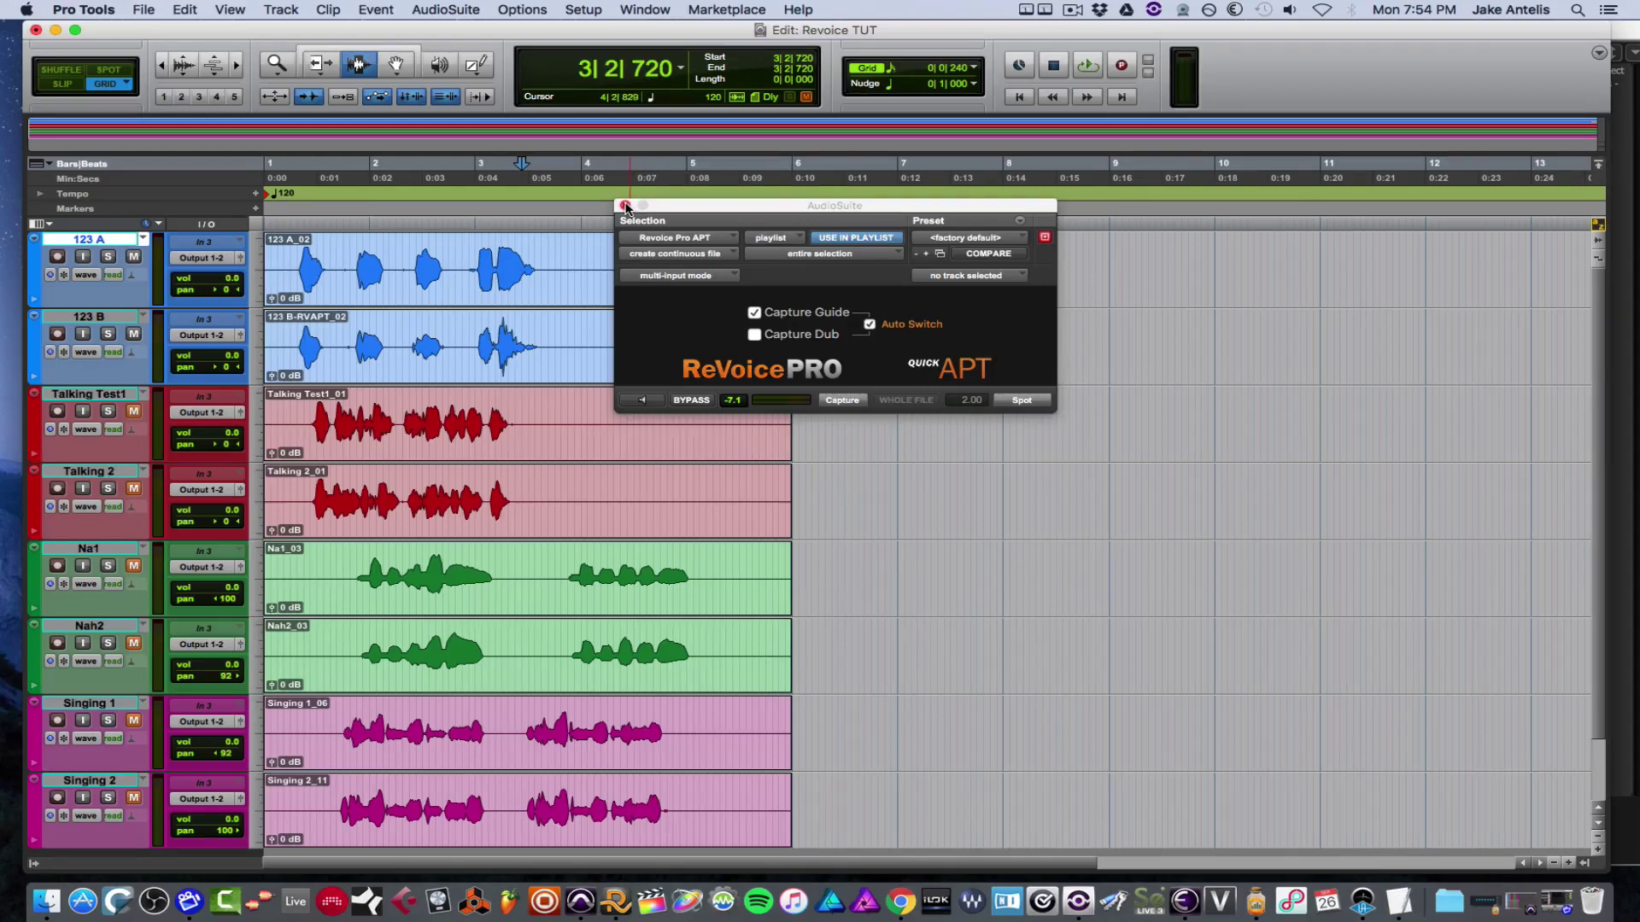
Mute the 123 A and 123 B tracks and unmute Talking Test1 and Talking 2.
drag(625, 208, 315, 149)
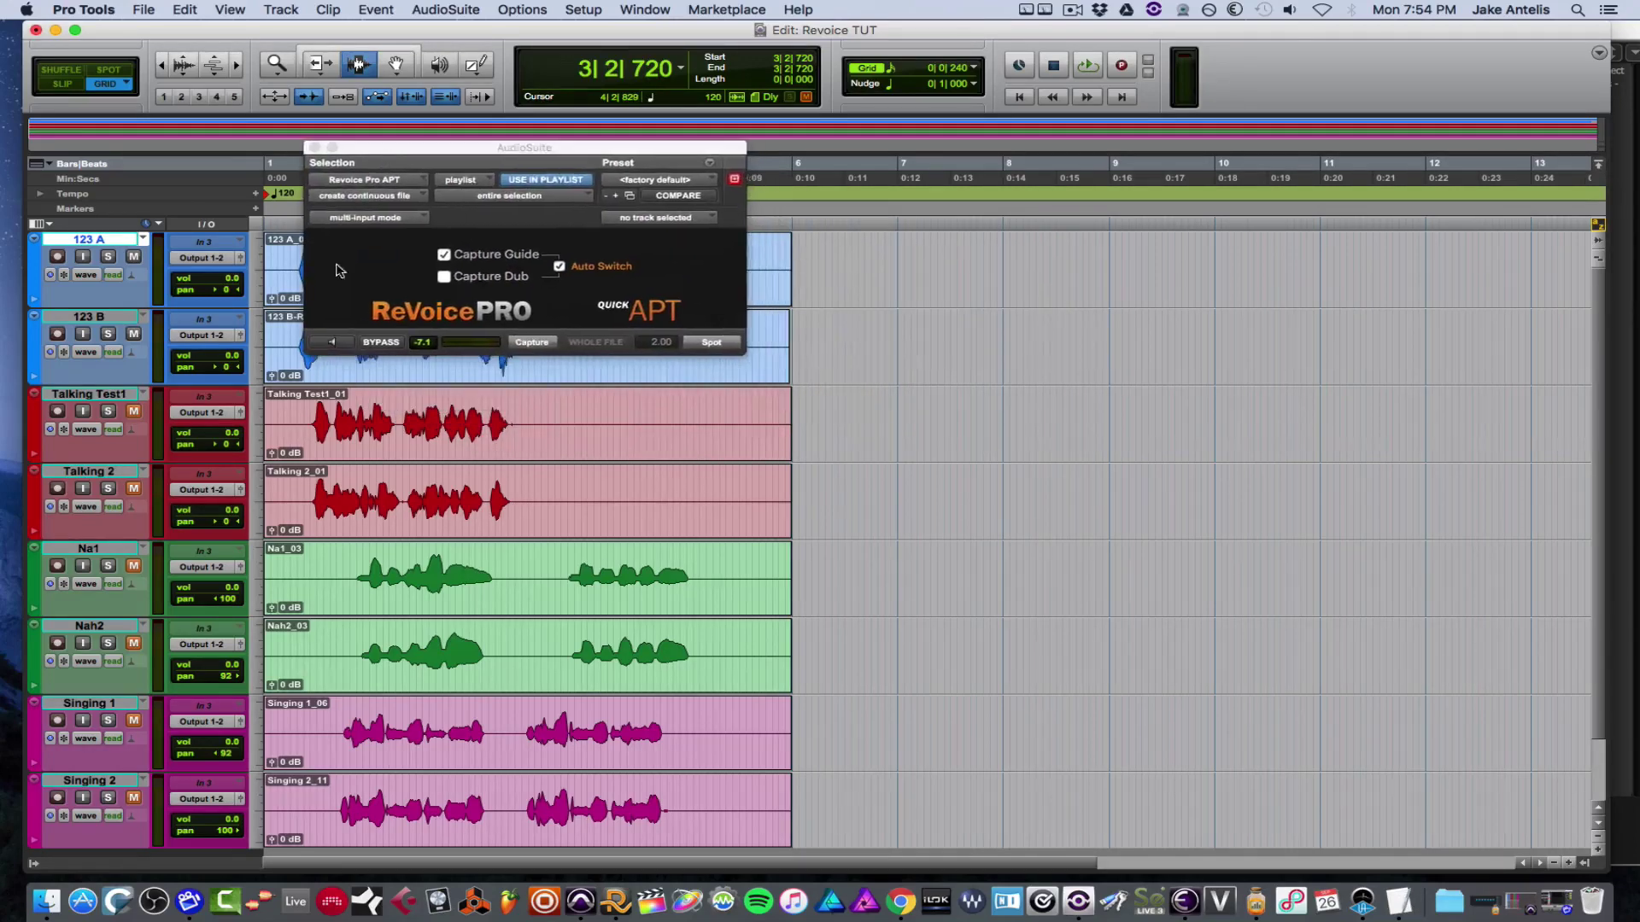
click(132, 334)
click(133, 257)
click(368, 422)
key(t)
key(t)
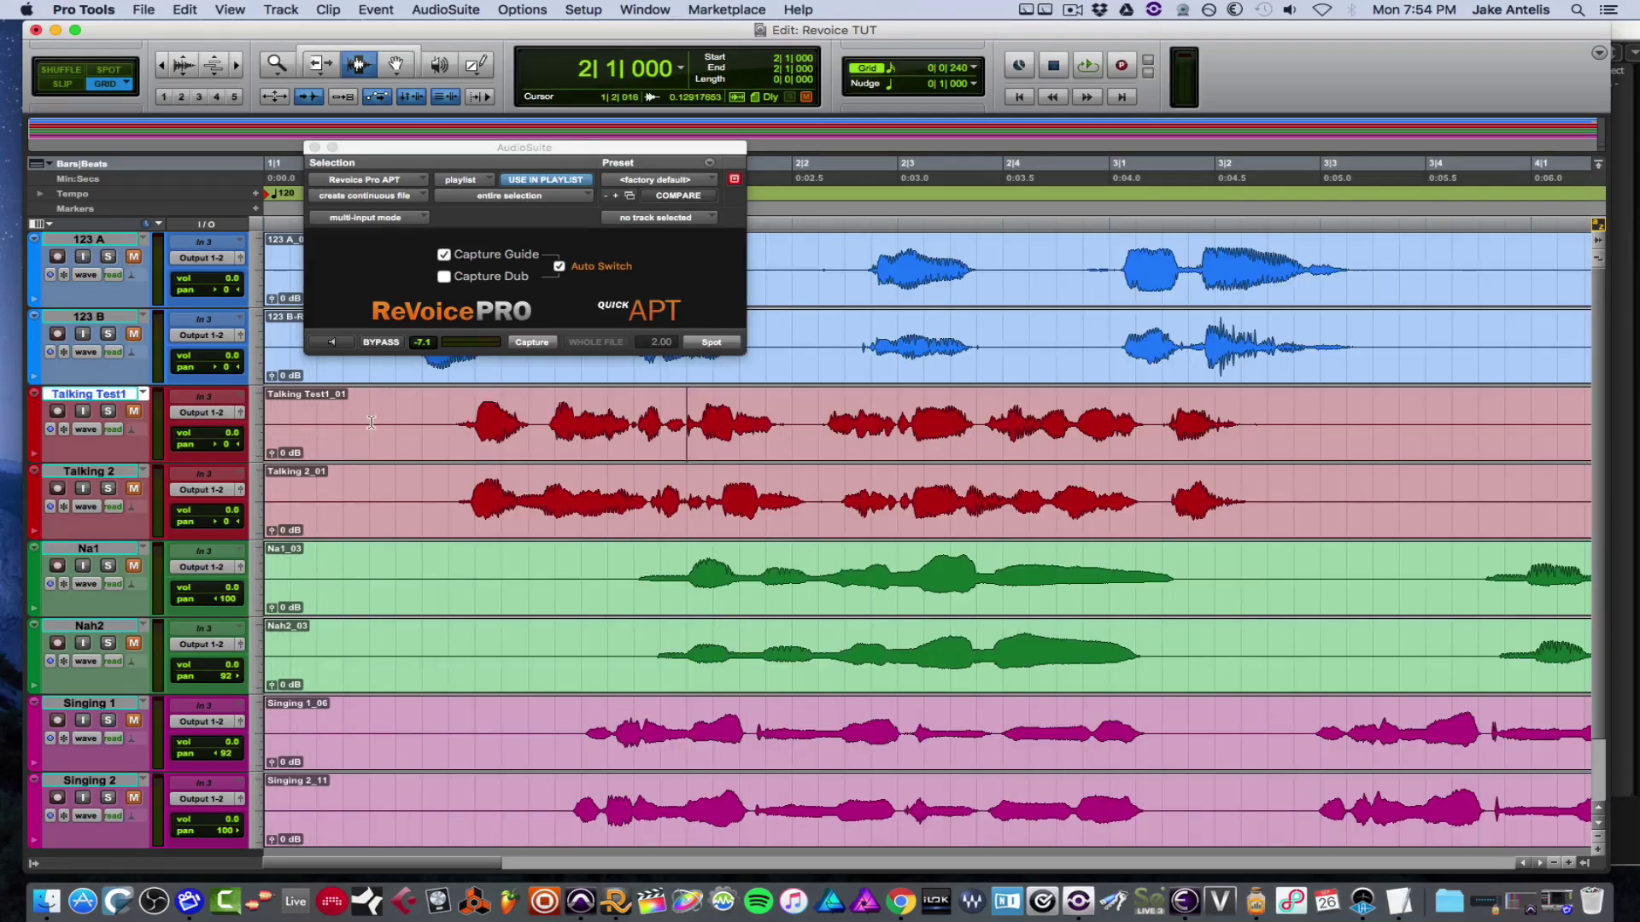
click(134, 411)
click(133, 487)
Play the two talking takes together from 1|2|720, and stop after the phrase.
click(443, 456)
key(space)
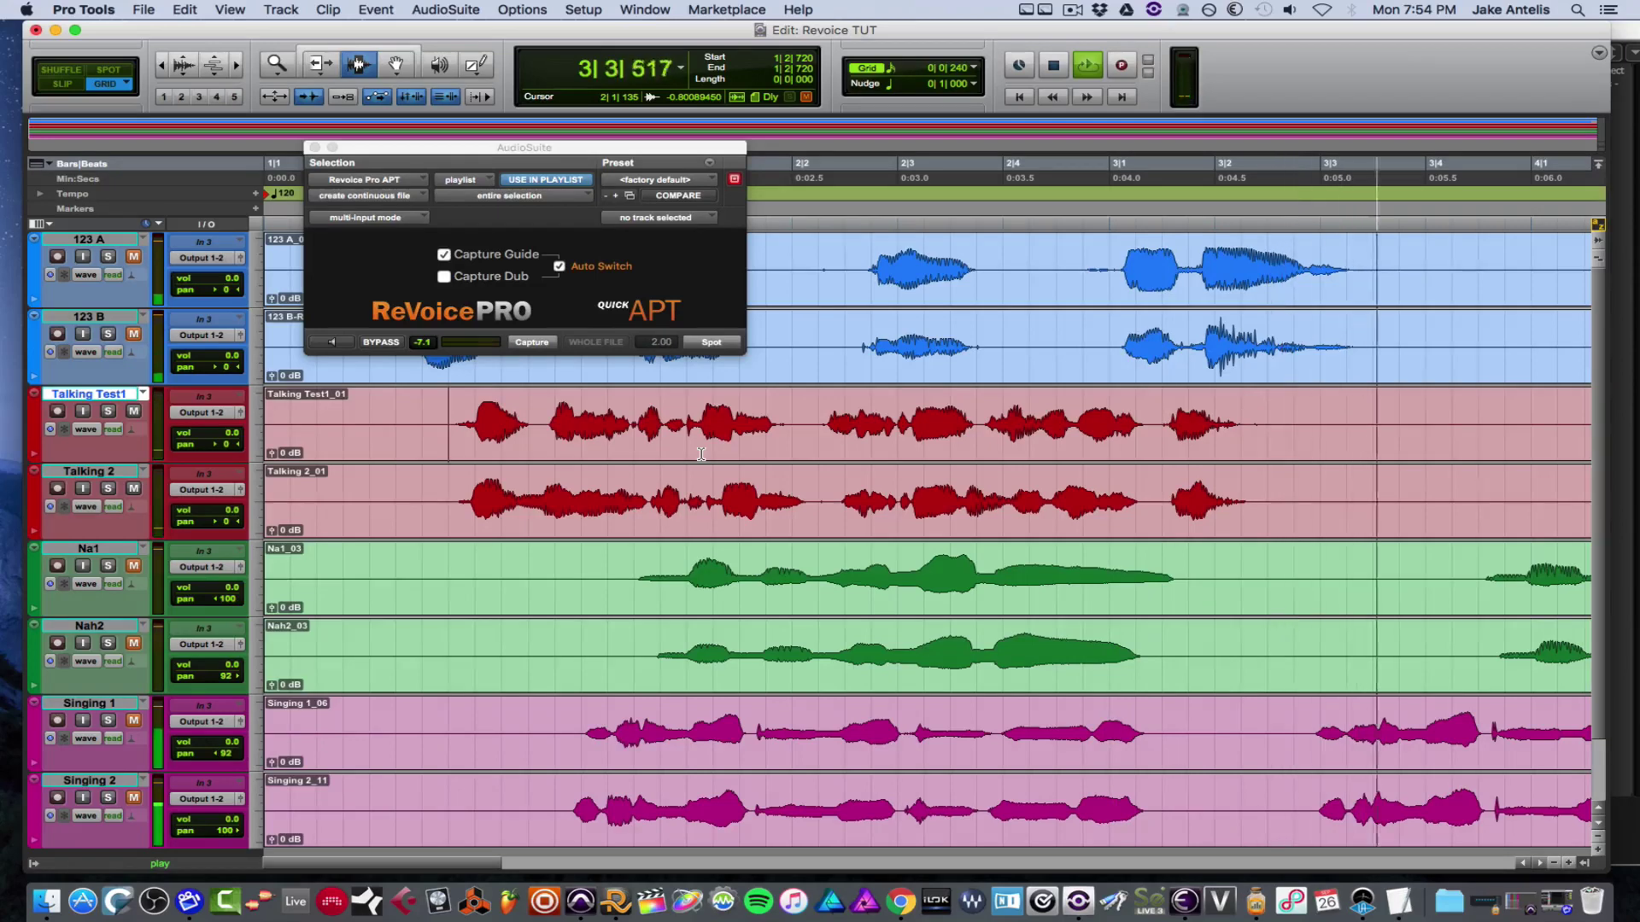
key(space)
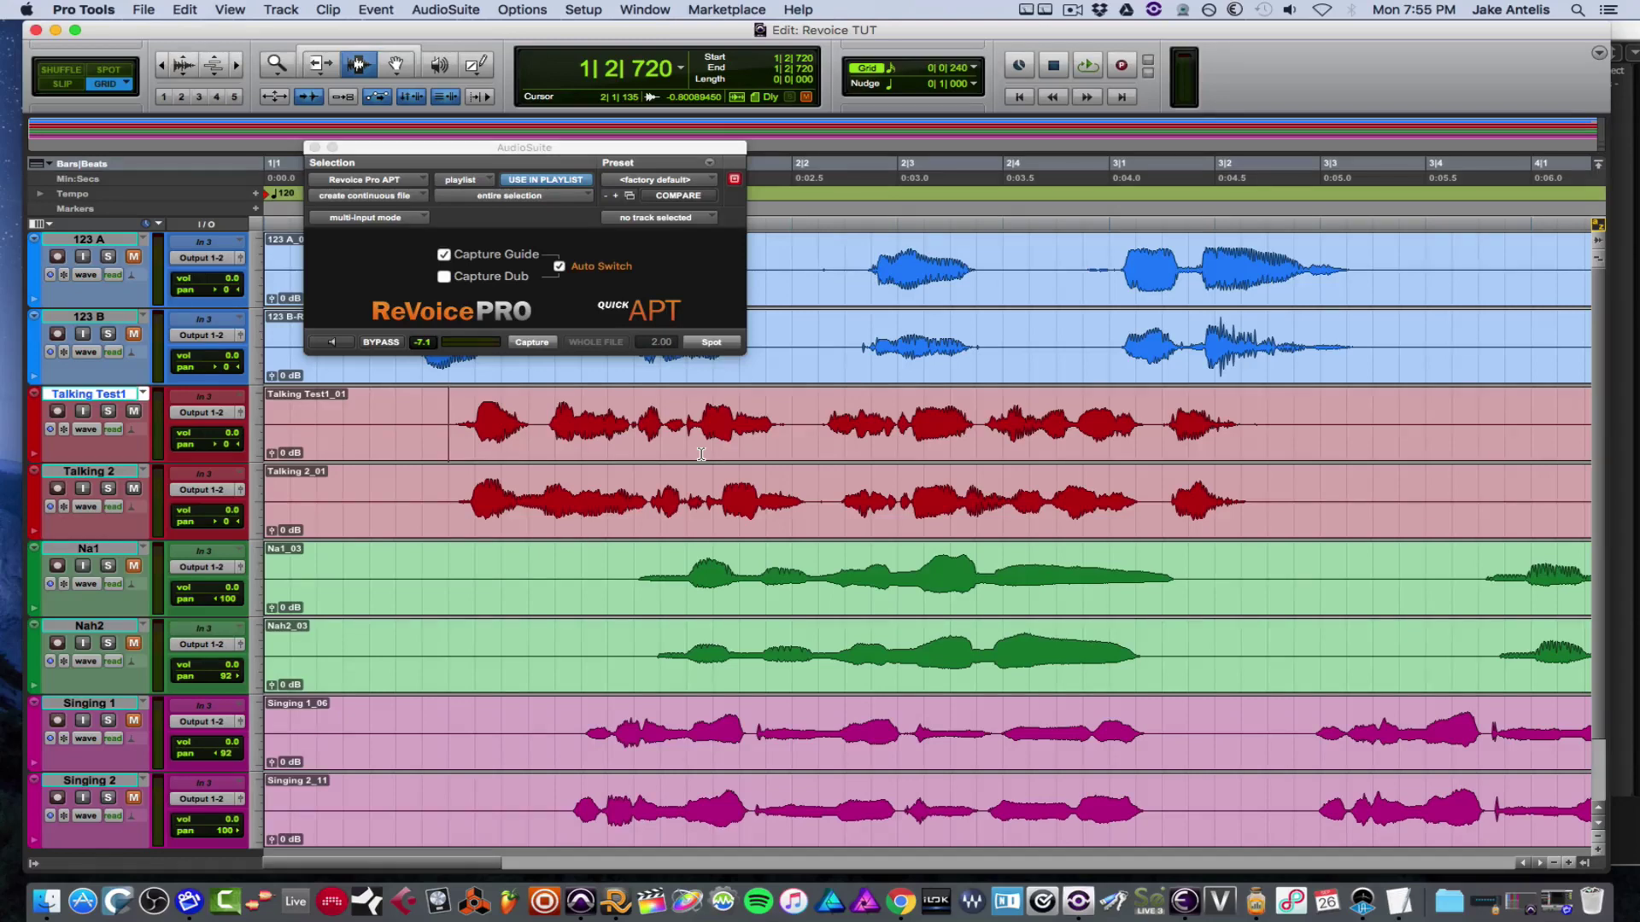
Capture the Talking Test1 clip as the APT guide and Talking 2 as the dub, and spot the aligned take onto Talking 2.
key(super+bracketleft)
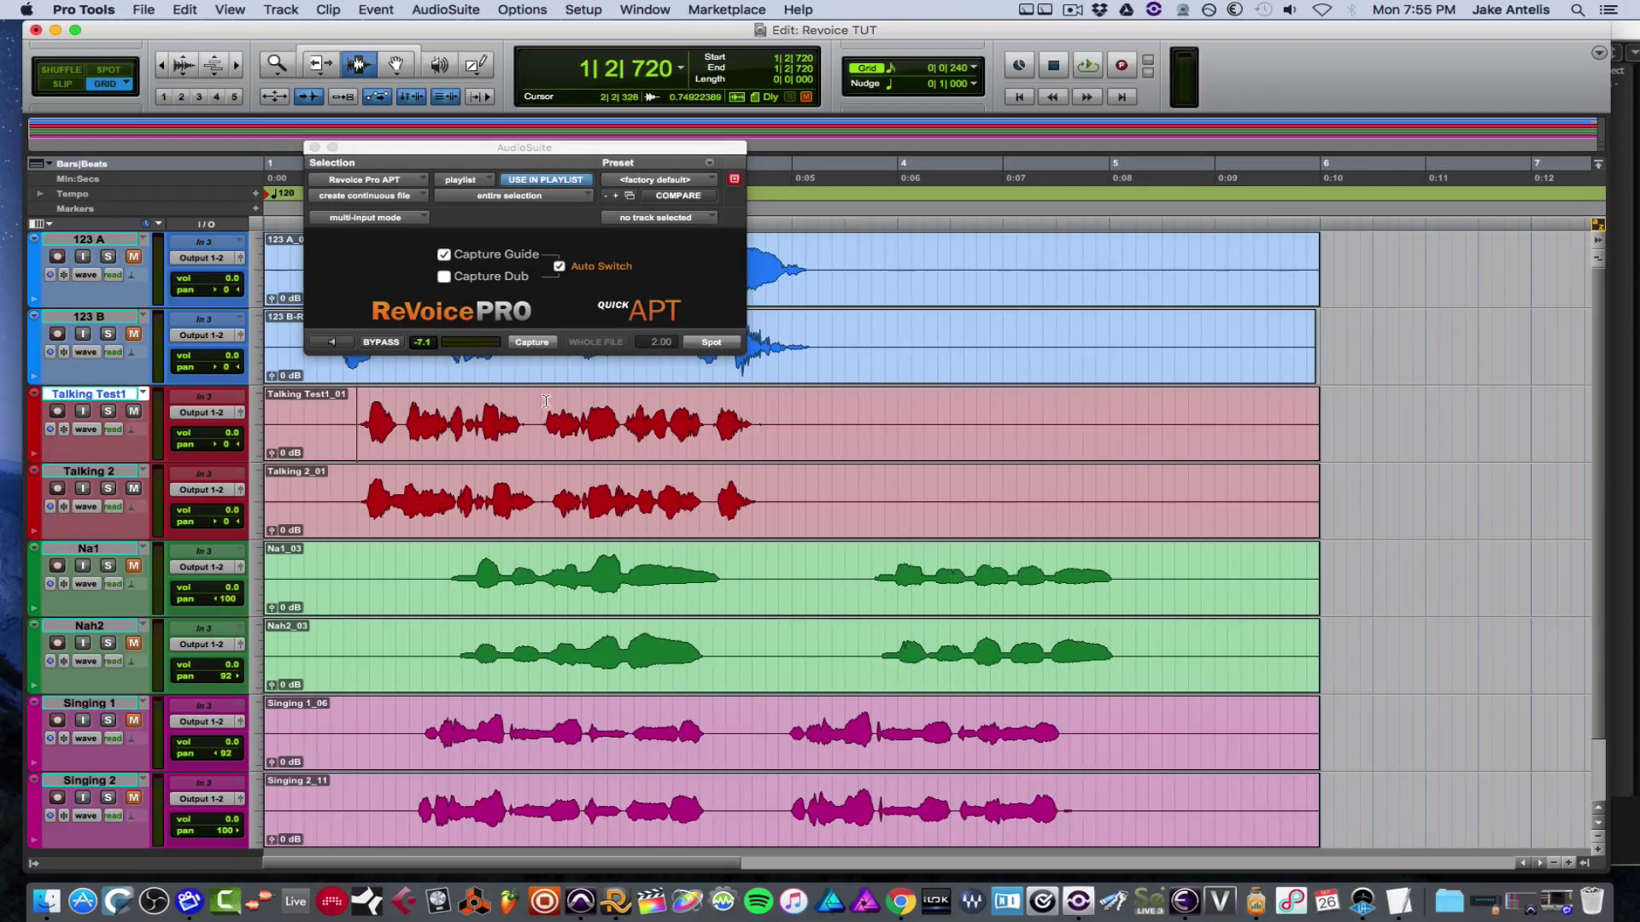
click(470, 404)
double_click(471, 404)
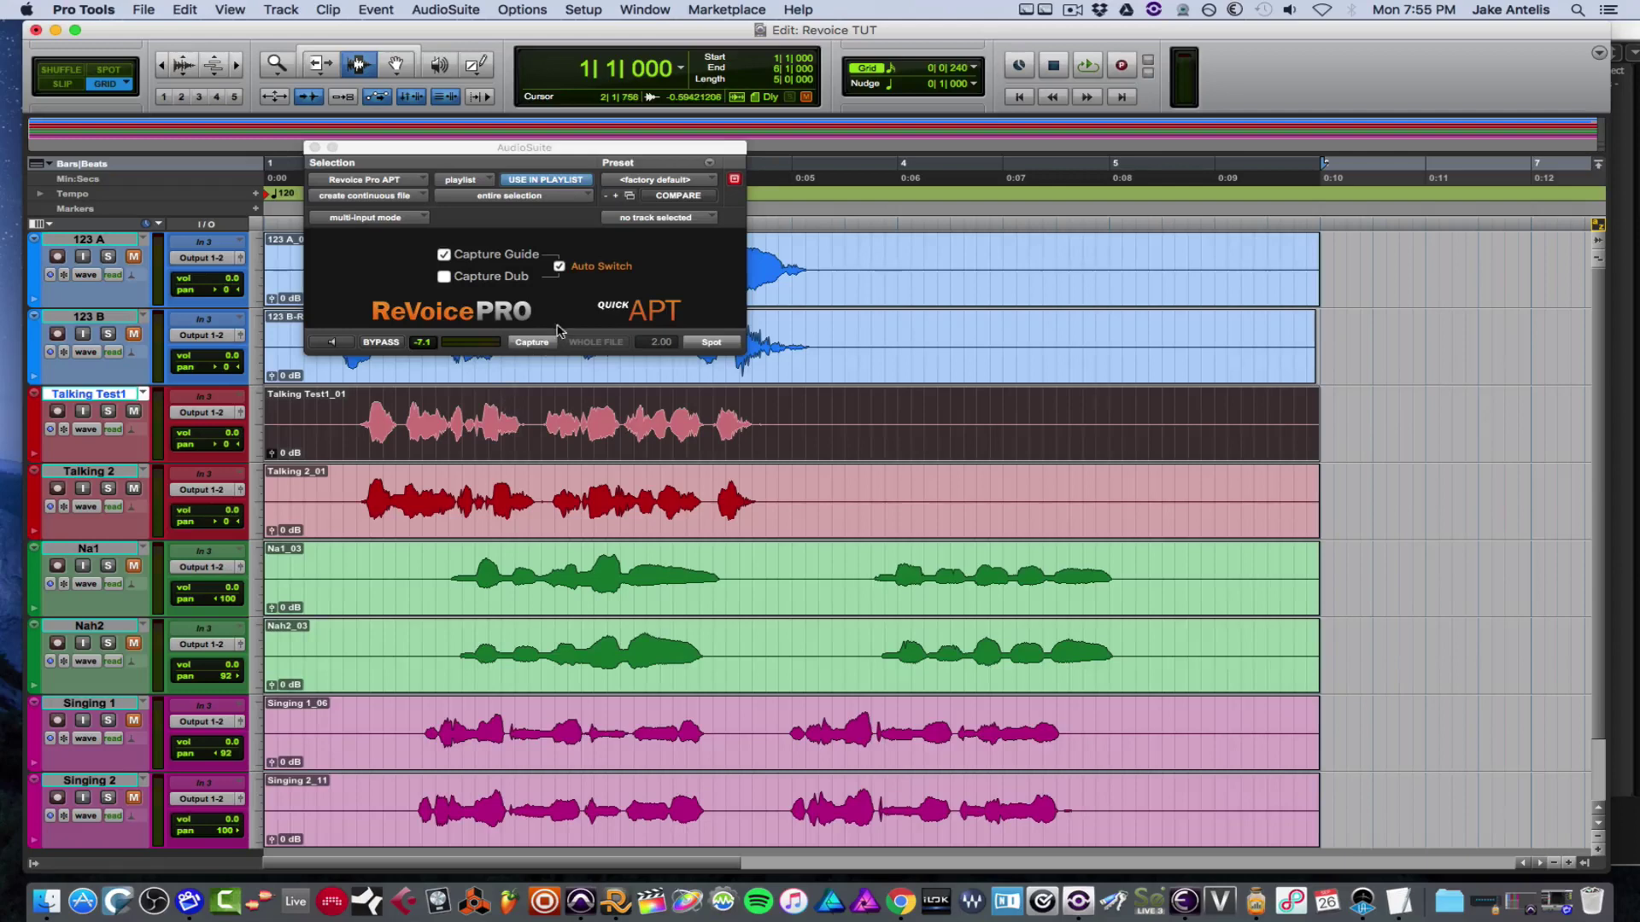
click(532, 342)
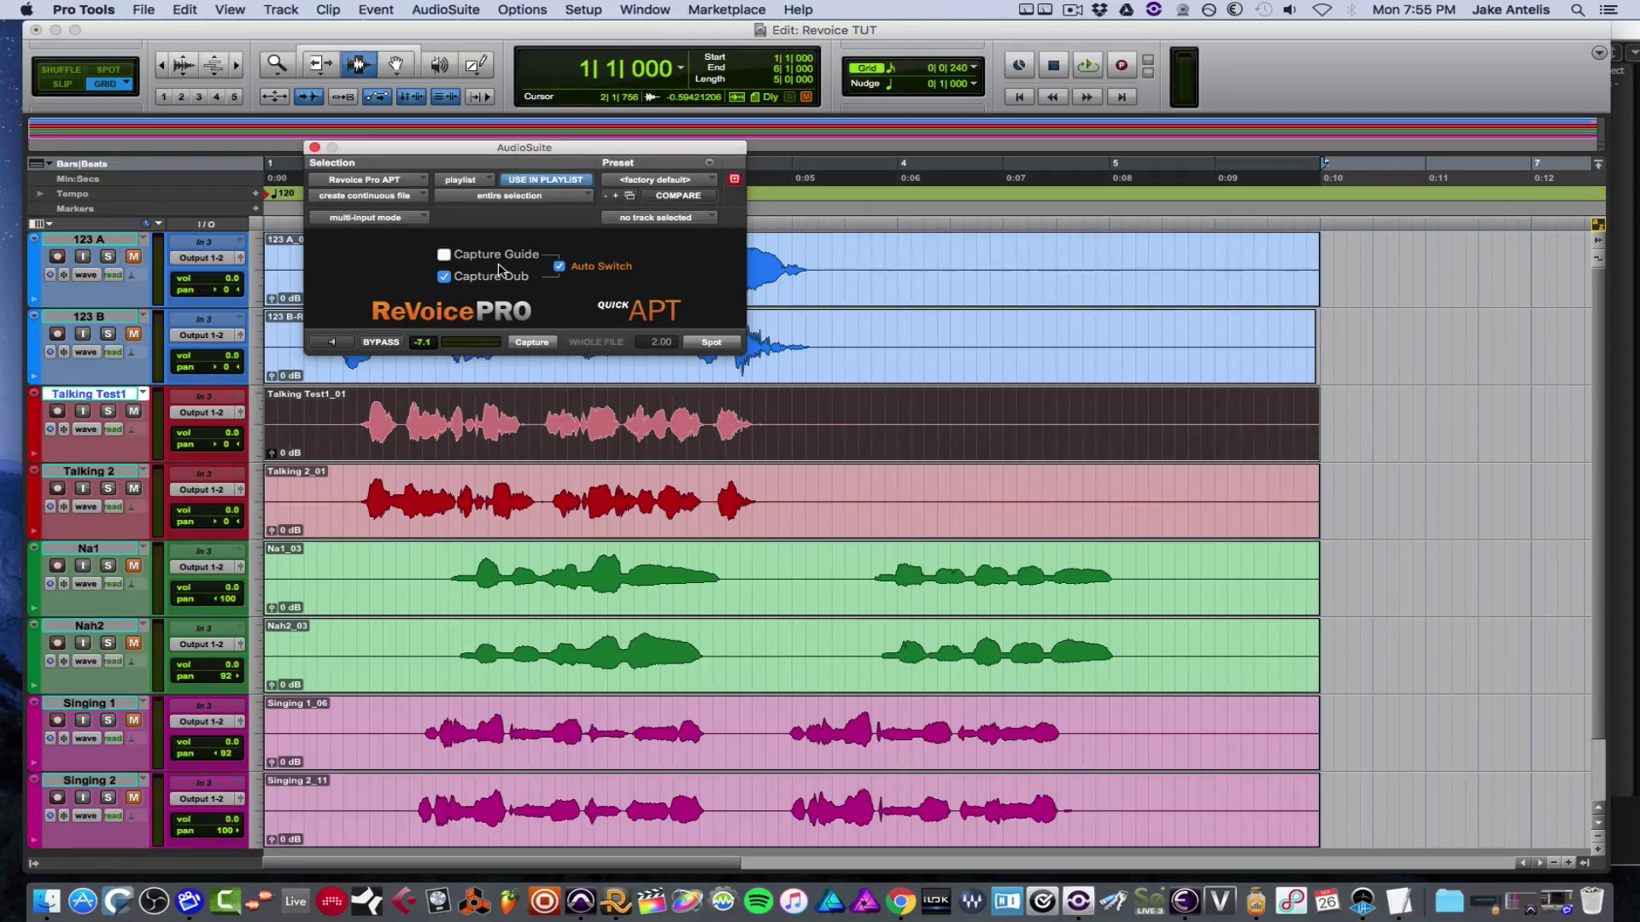
key(semicolon)
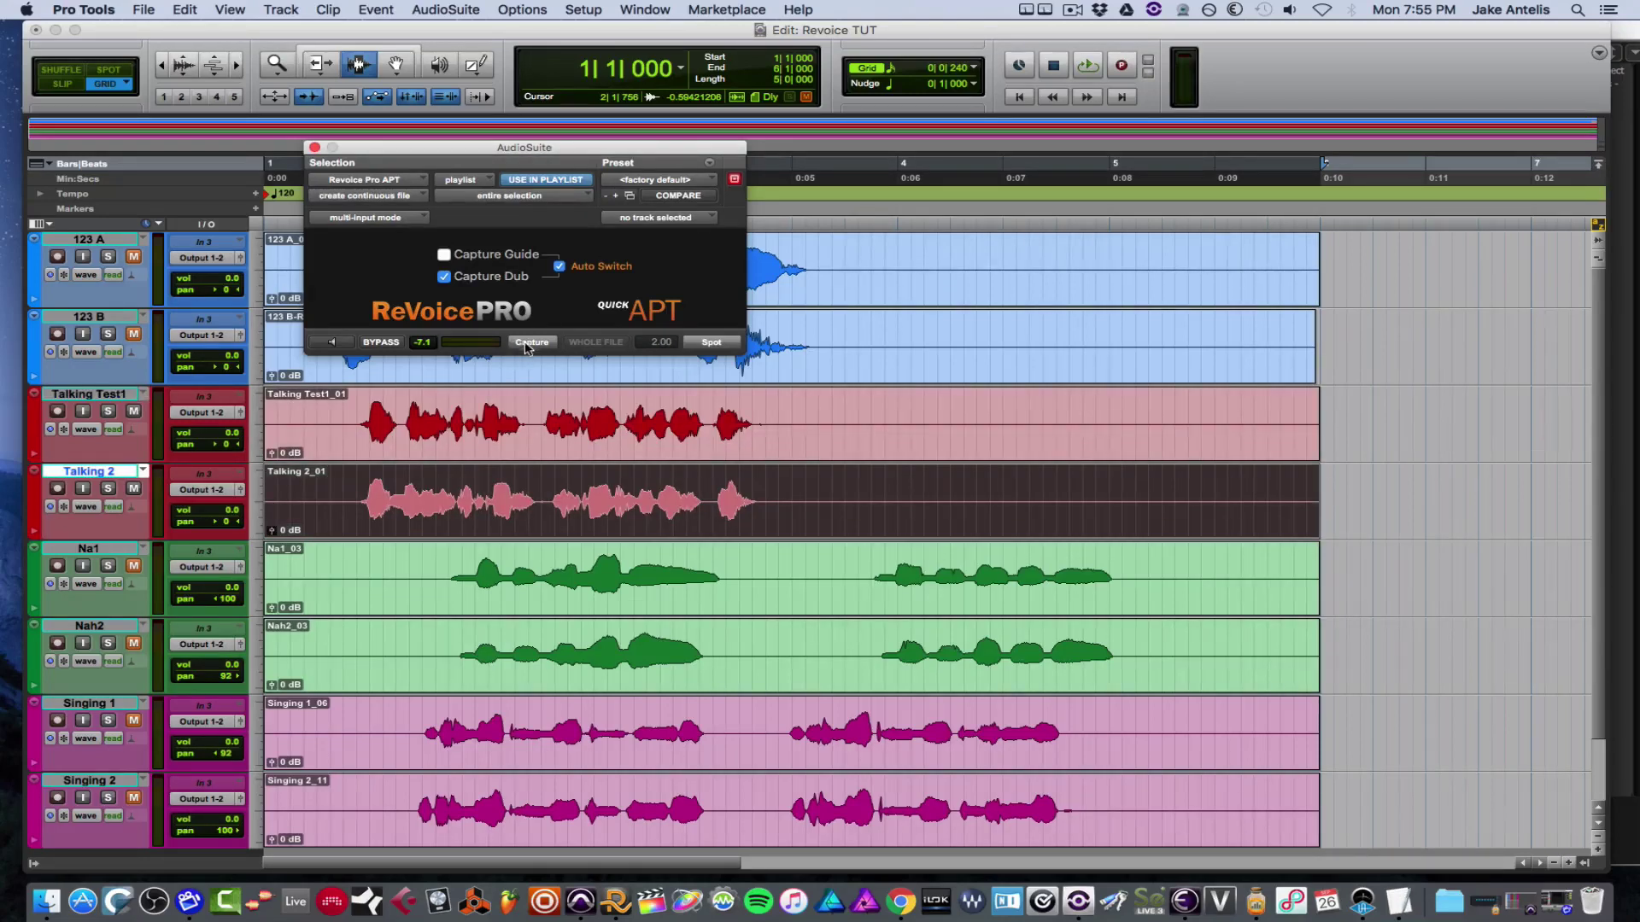
click(530, 342)
click(709, 343)
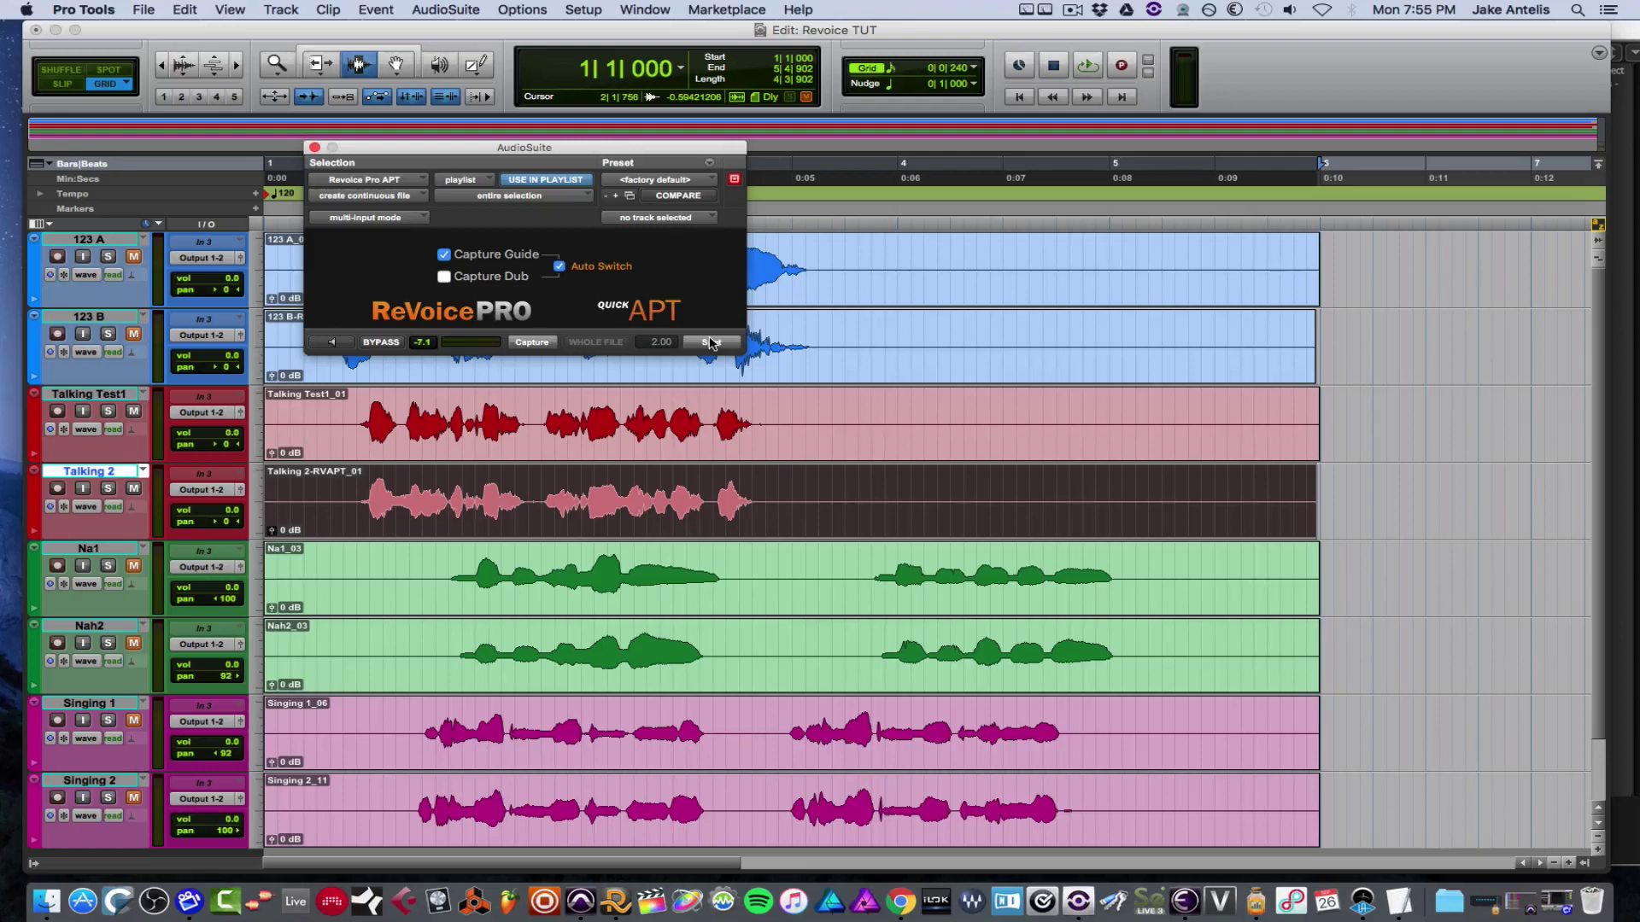
Play the guide and aligned talking takes together from 1|2|240, and stop near the end of the phrase.
click(325, 427)
key(space)
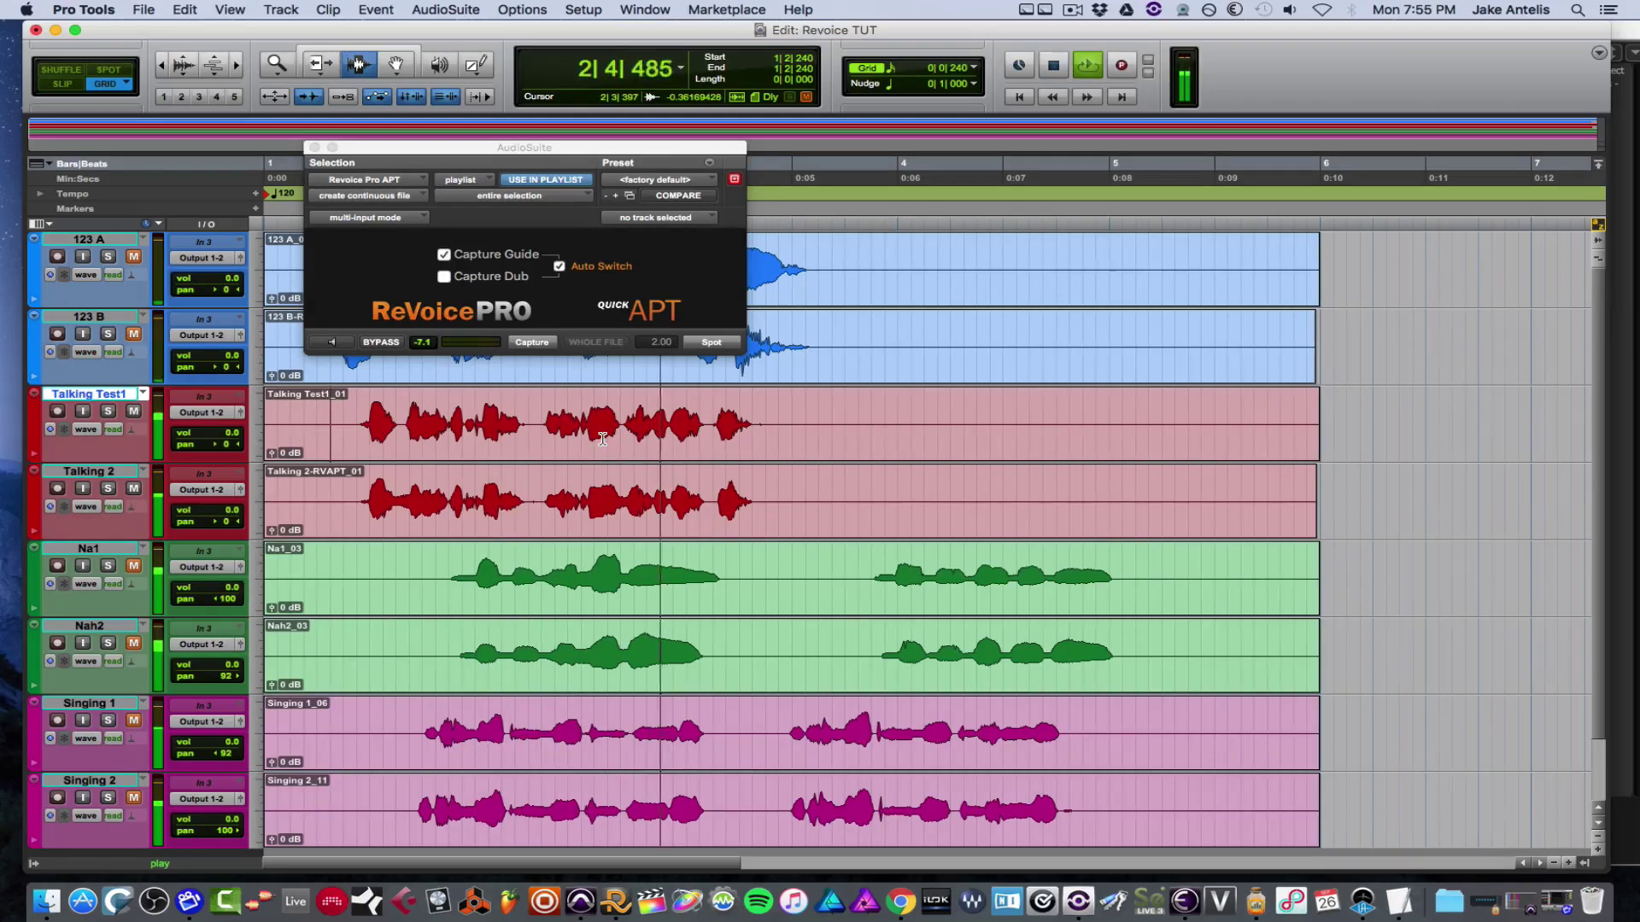
key(space)
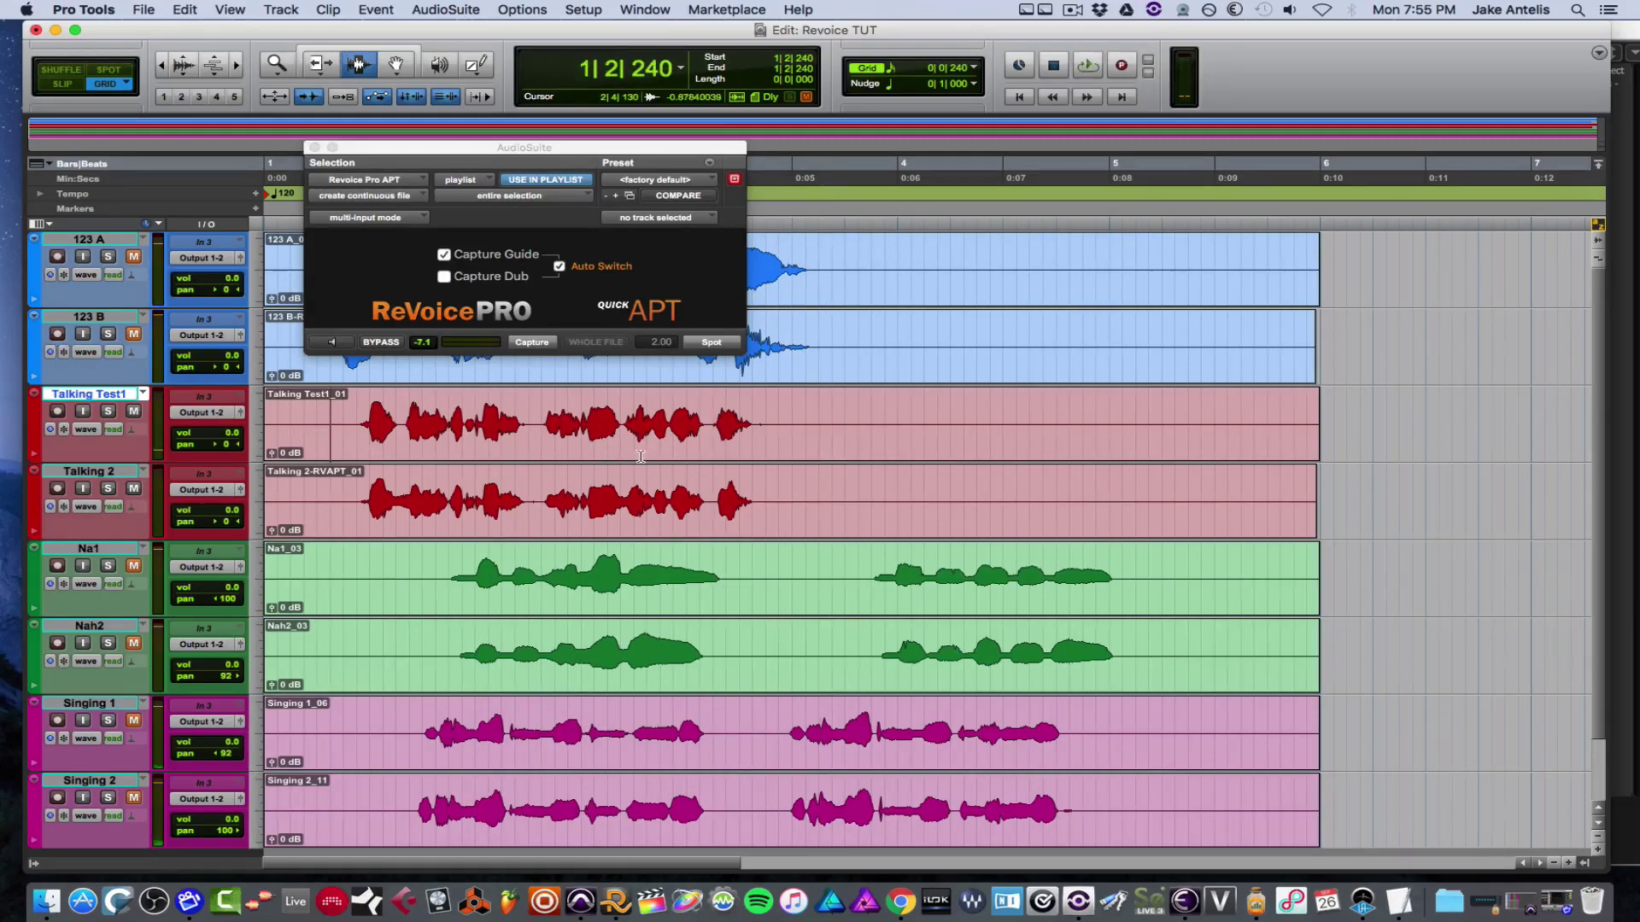
Compare the Talking Test1 and aligned Talking 2 waveforms up close around bar 2, beat 4.
click(640, 457)
key(super+bracketright)
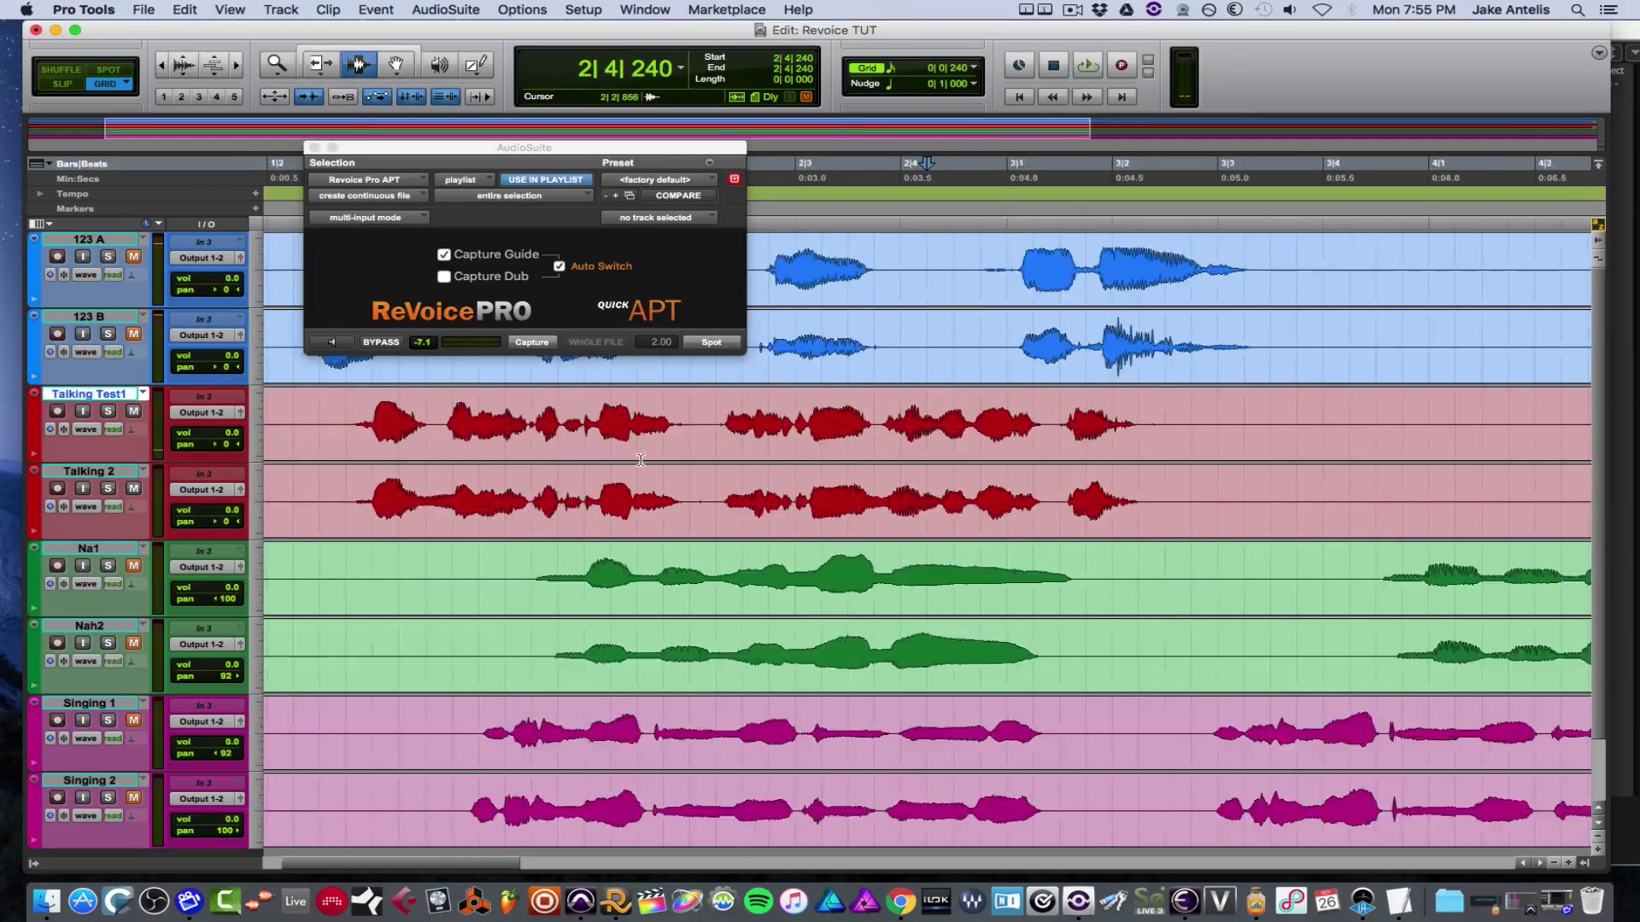
key(super+bracketleft)
click(640, 465)
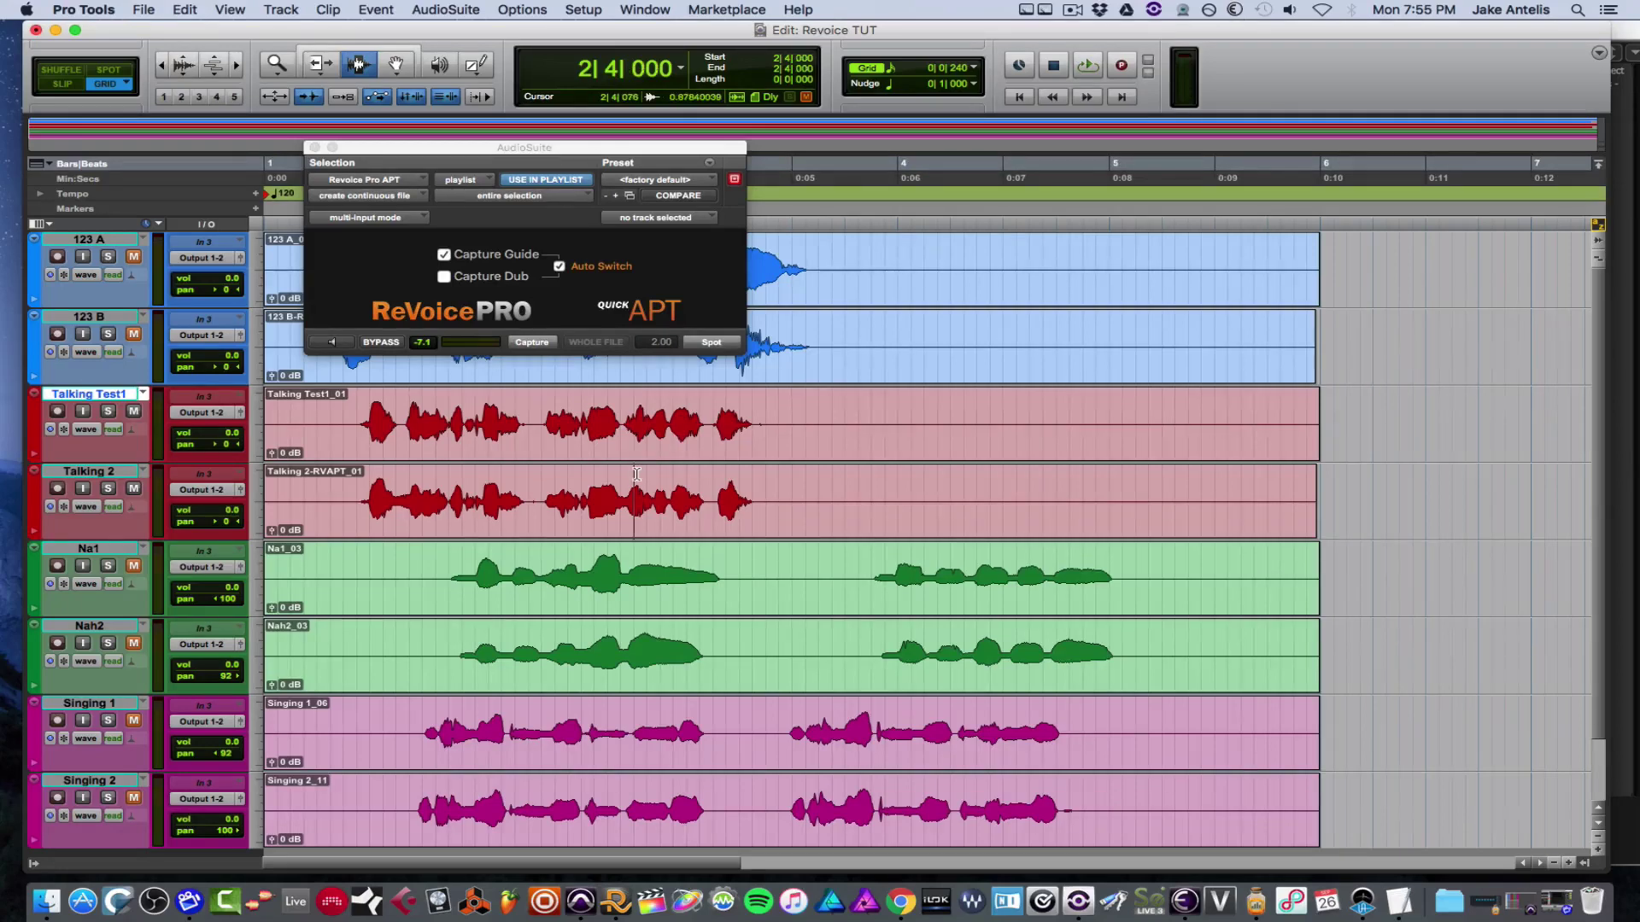
key(super+bracketright)
key(super+bracketright)
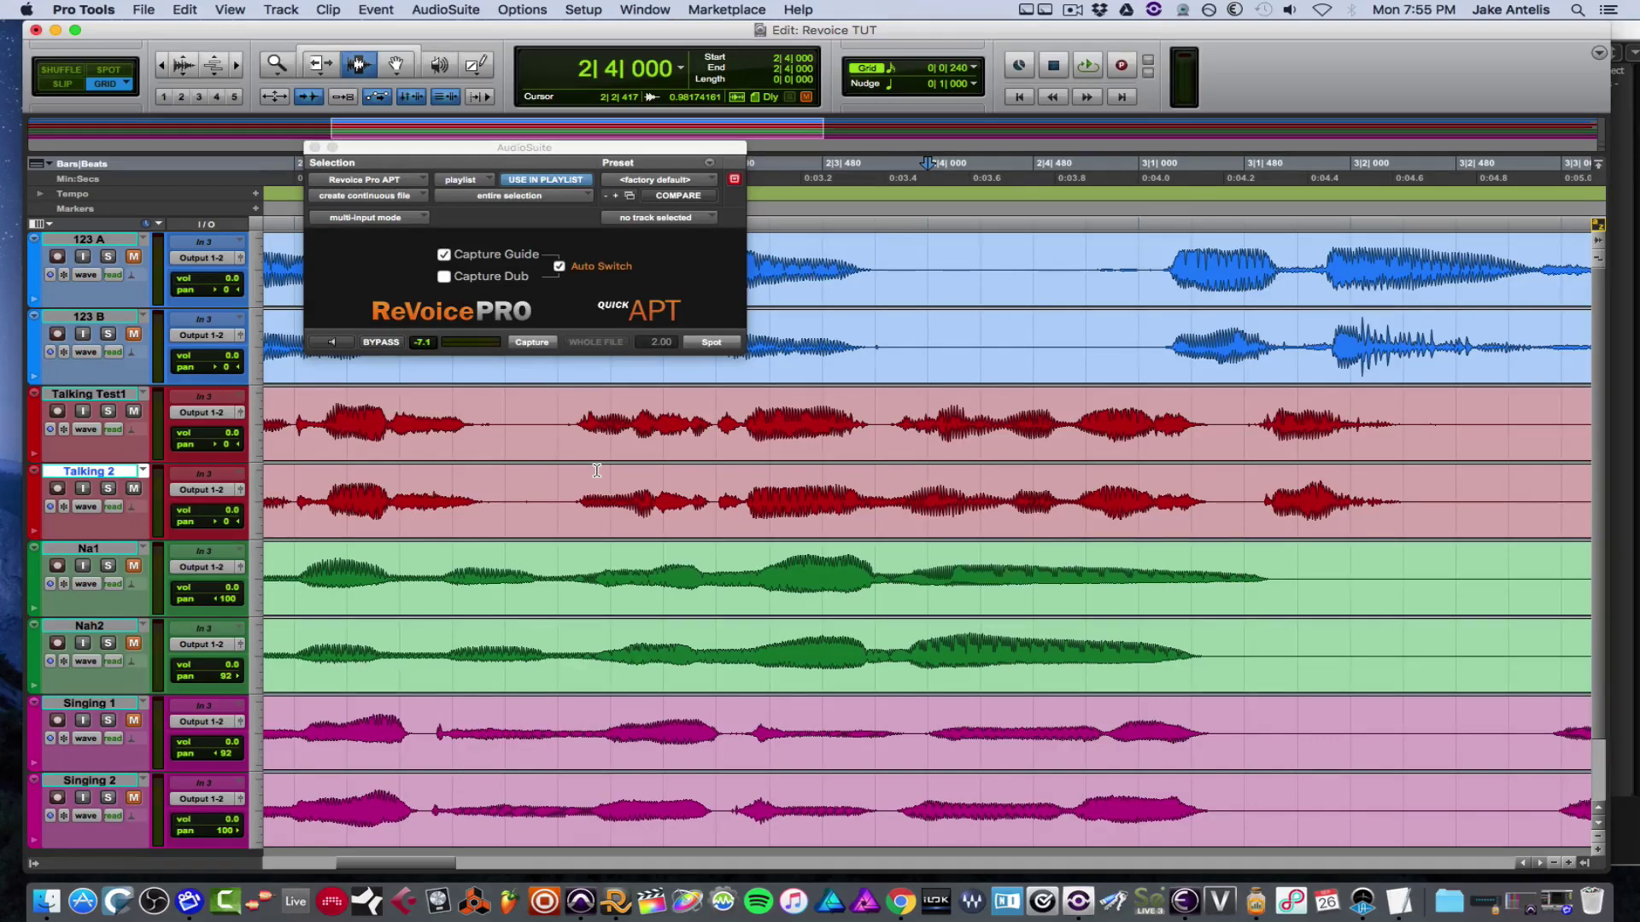
key(r)
key(r)
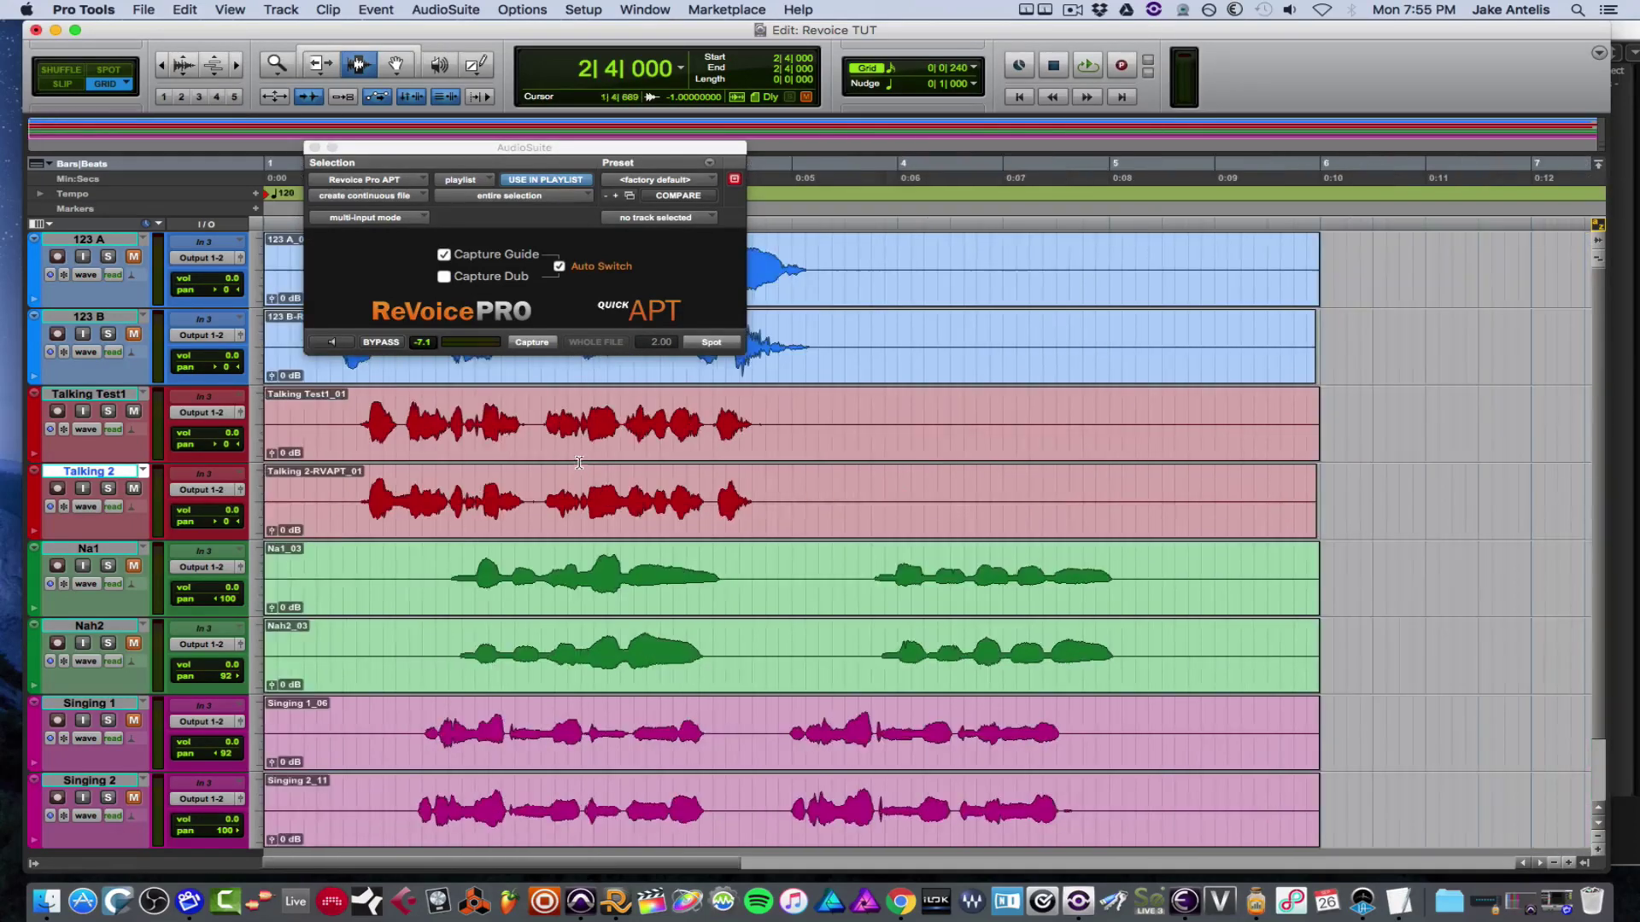
Switch to Revoice Pro to examine the captured APT guide, dub and aligned output, and return to Pro Tools.
click(122, 474)
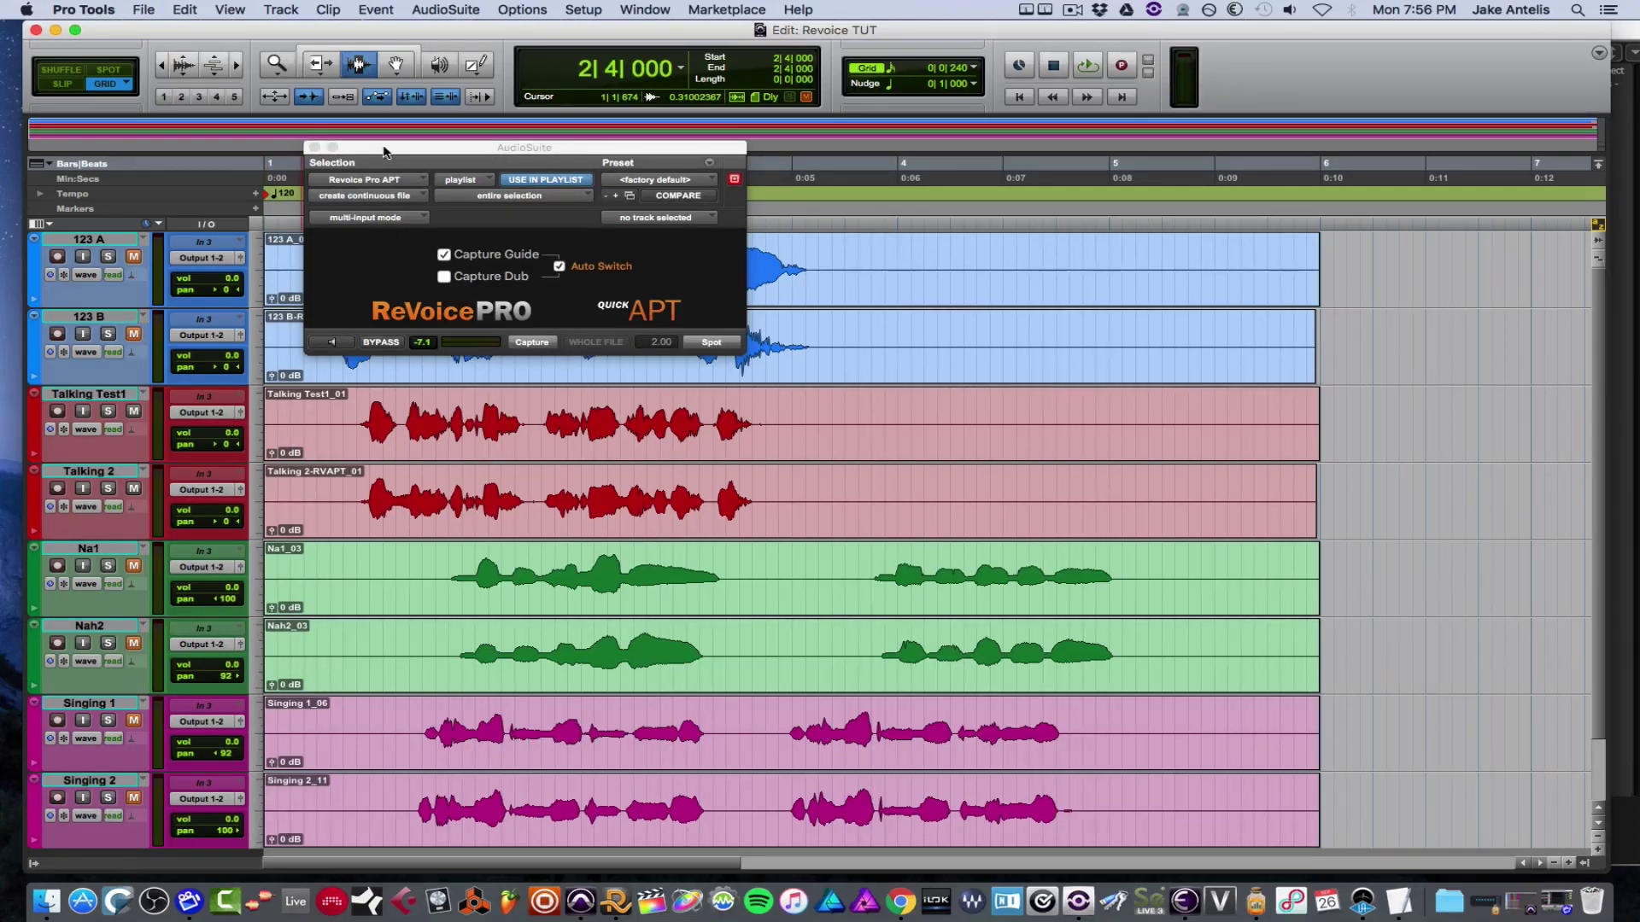
drag(396, 152, 405, 161)
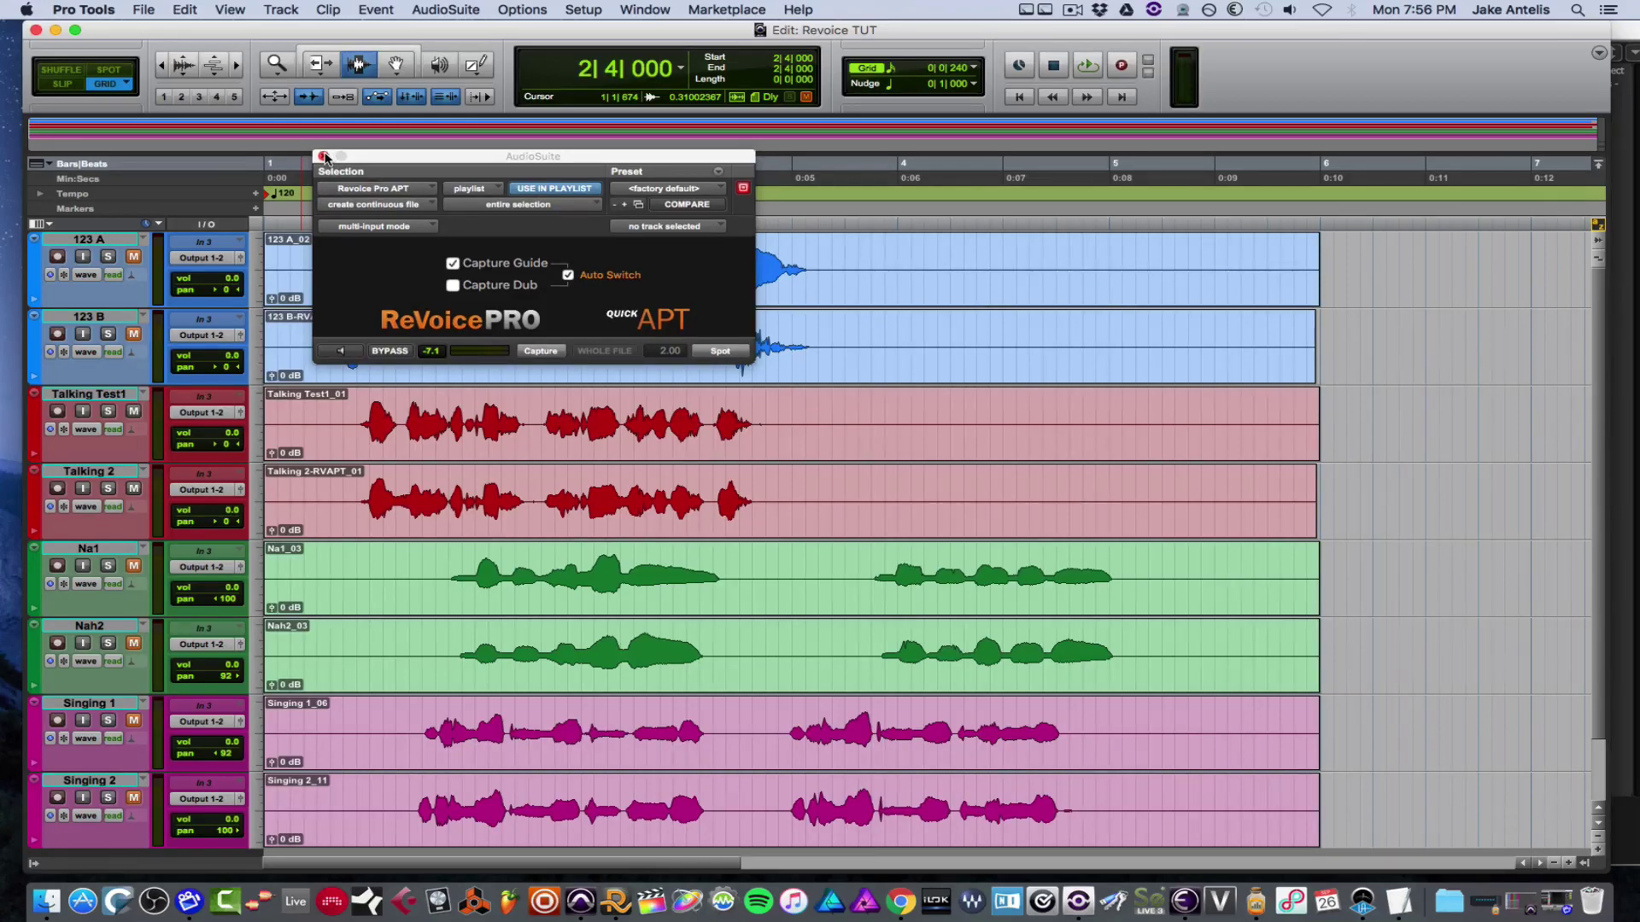
click(613, 903)
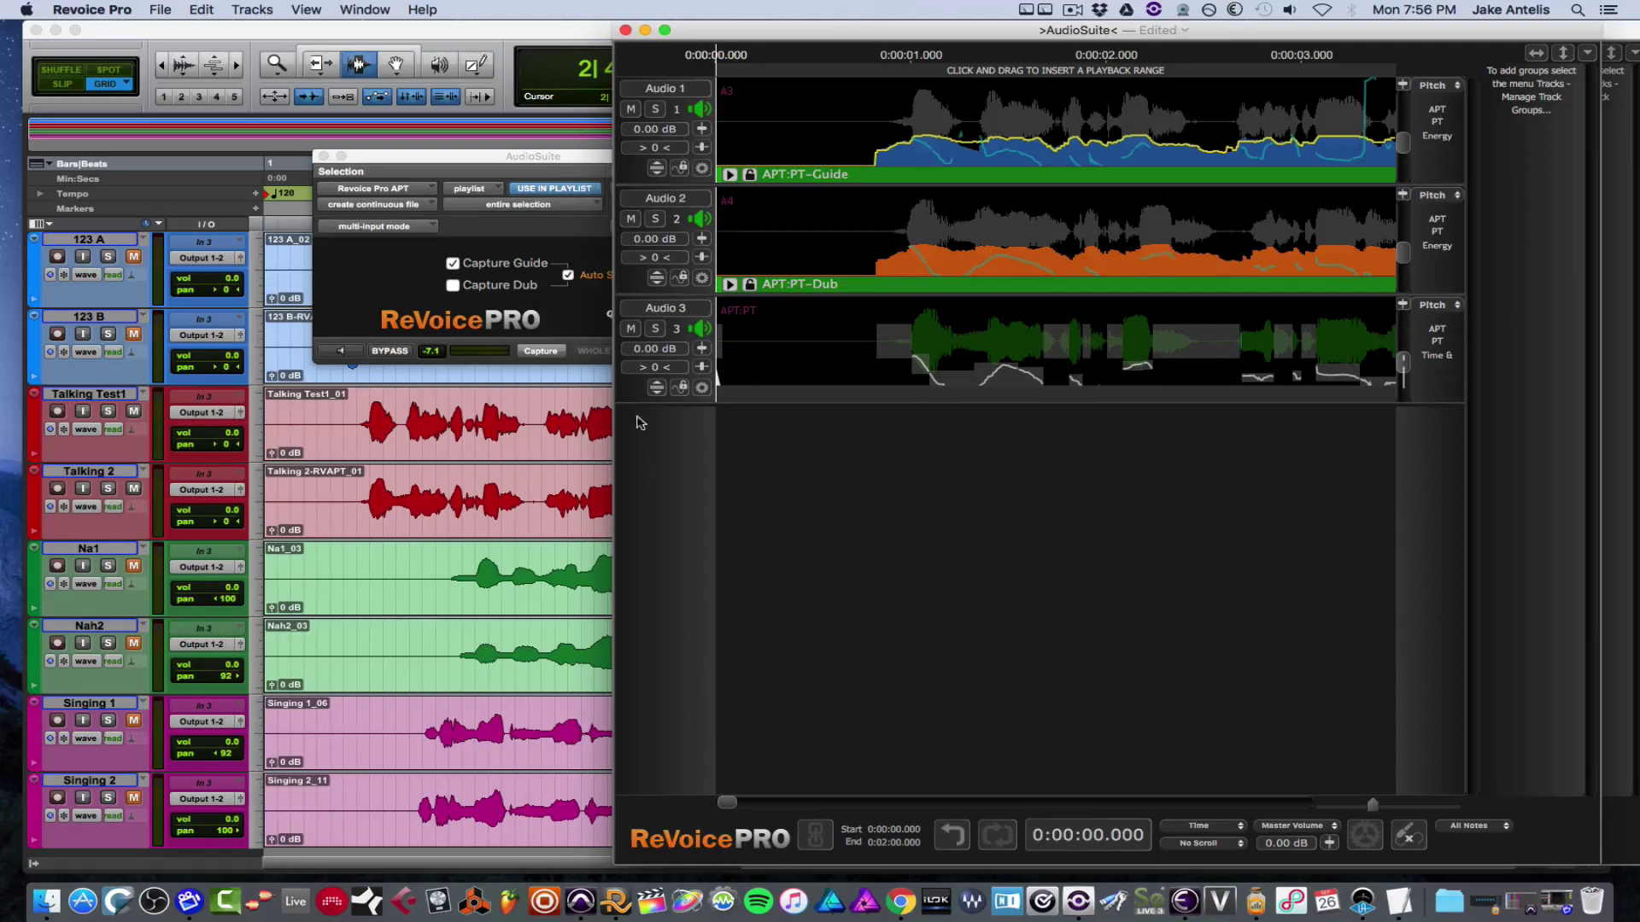
click(331, 160)
Close the APT plug-in and open the Synchro Arts Revoice Pro Doubler AudioSuite plug-in.
click(324, 157)
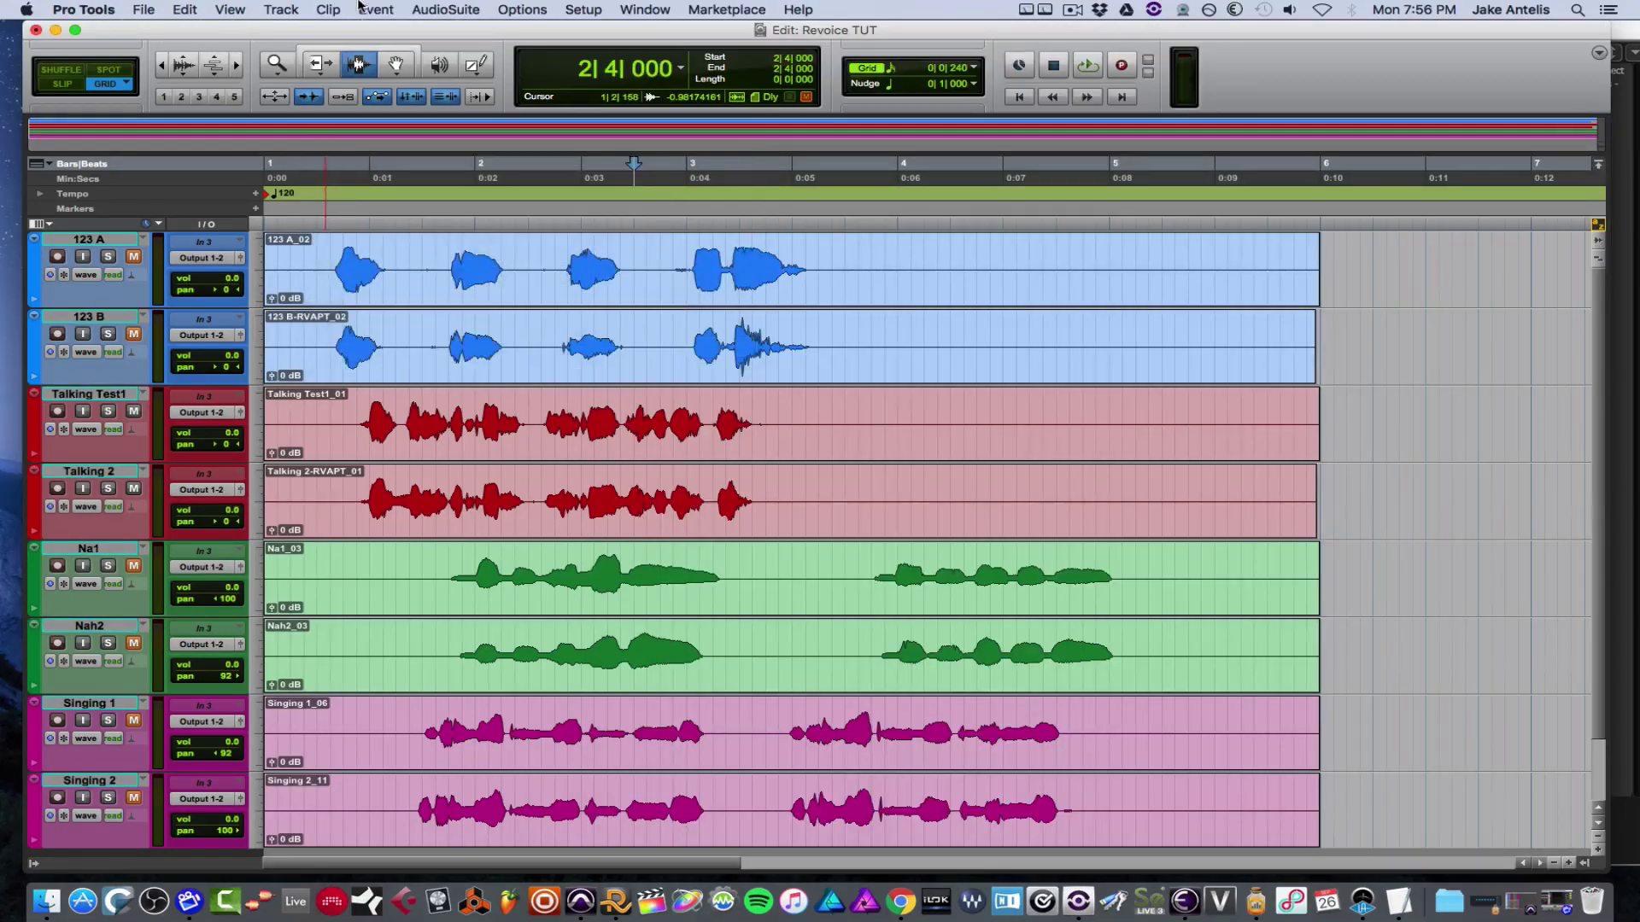
click(445, 10)
mouse_move(543, 235)
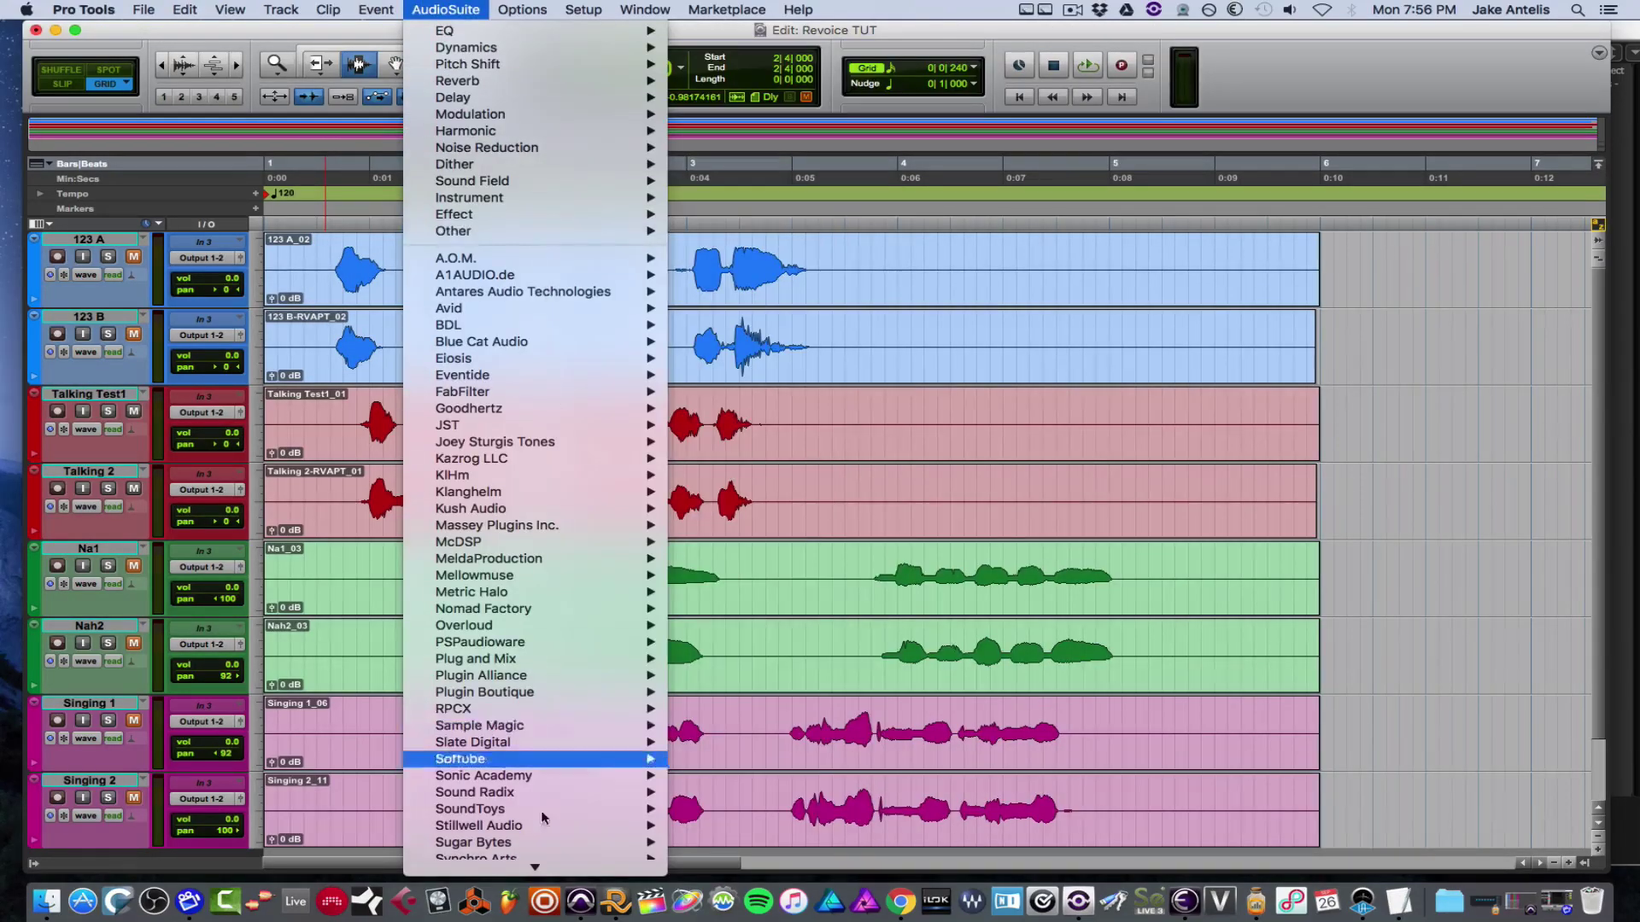
scroll(590, 751, down, 3)
mouse_move(587, 709)
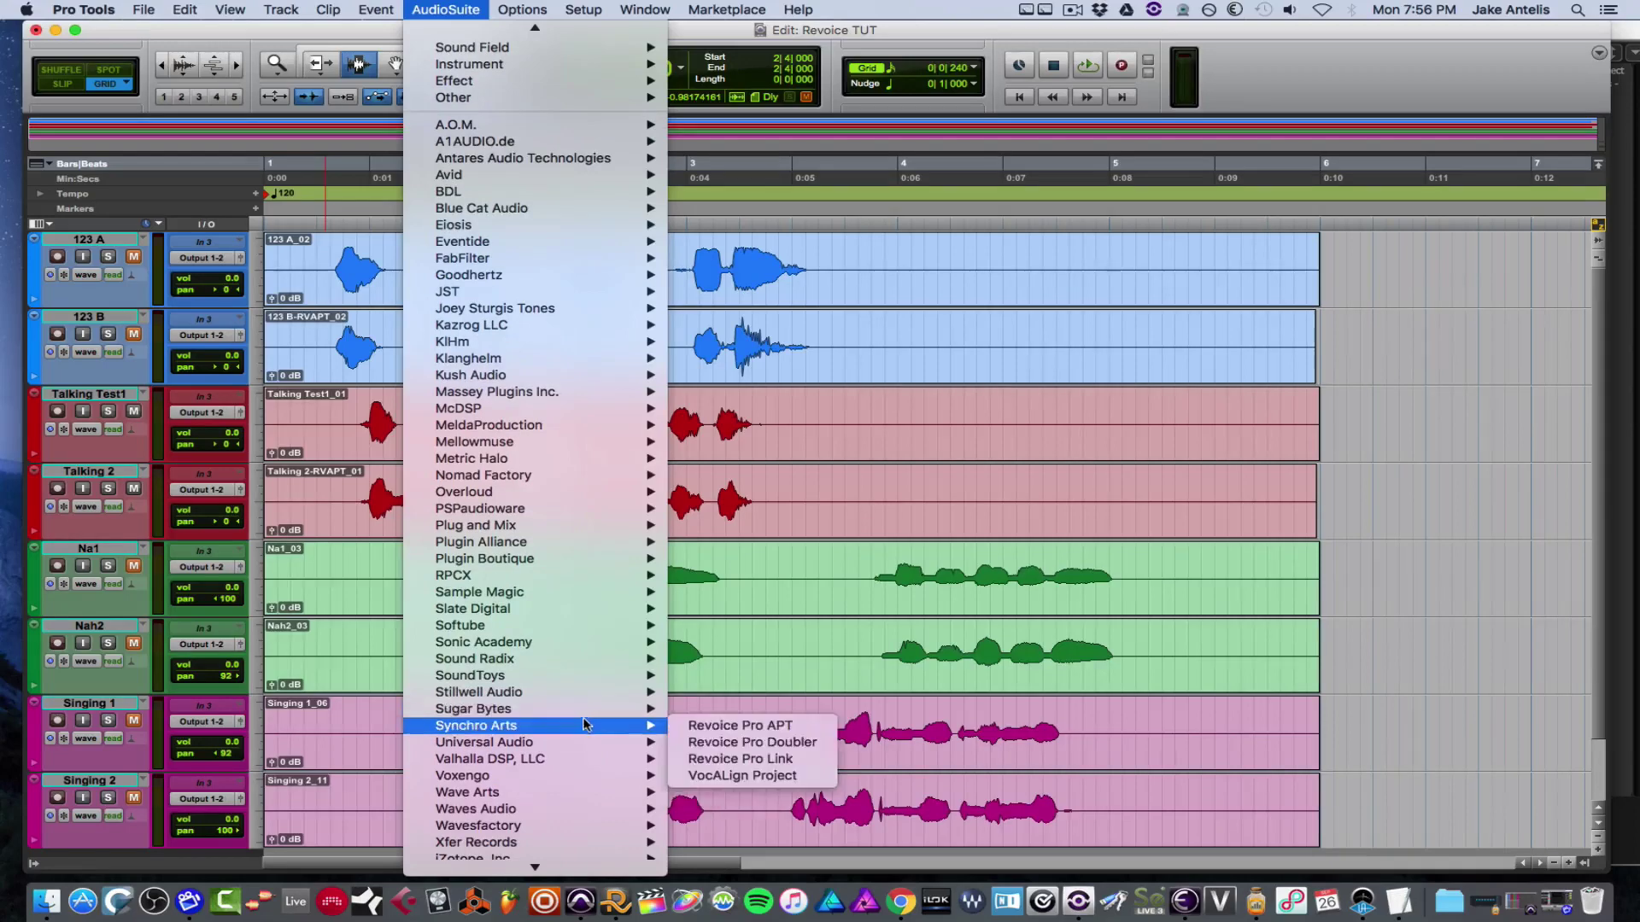
click(718, 743)
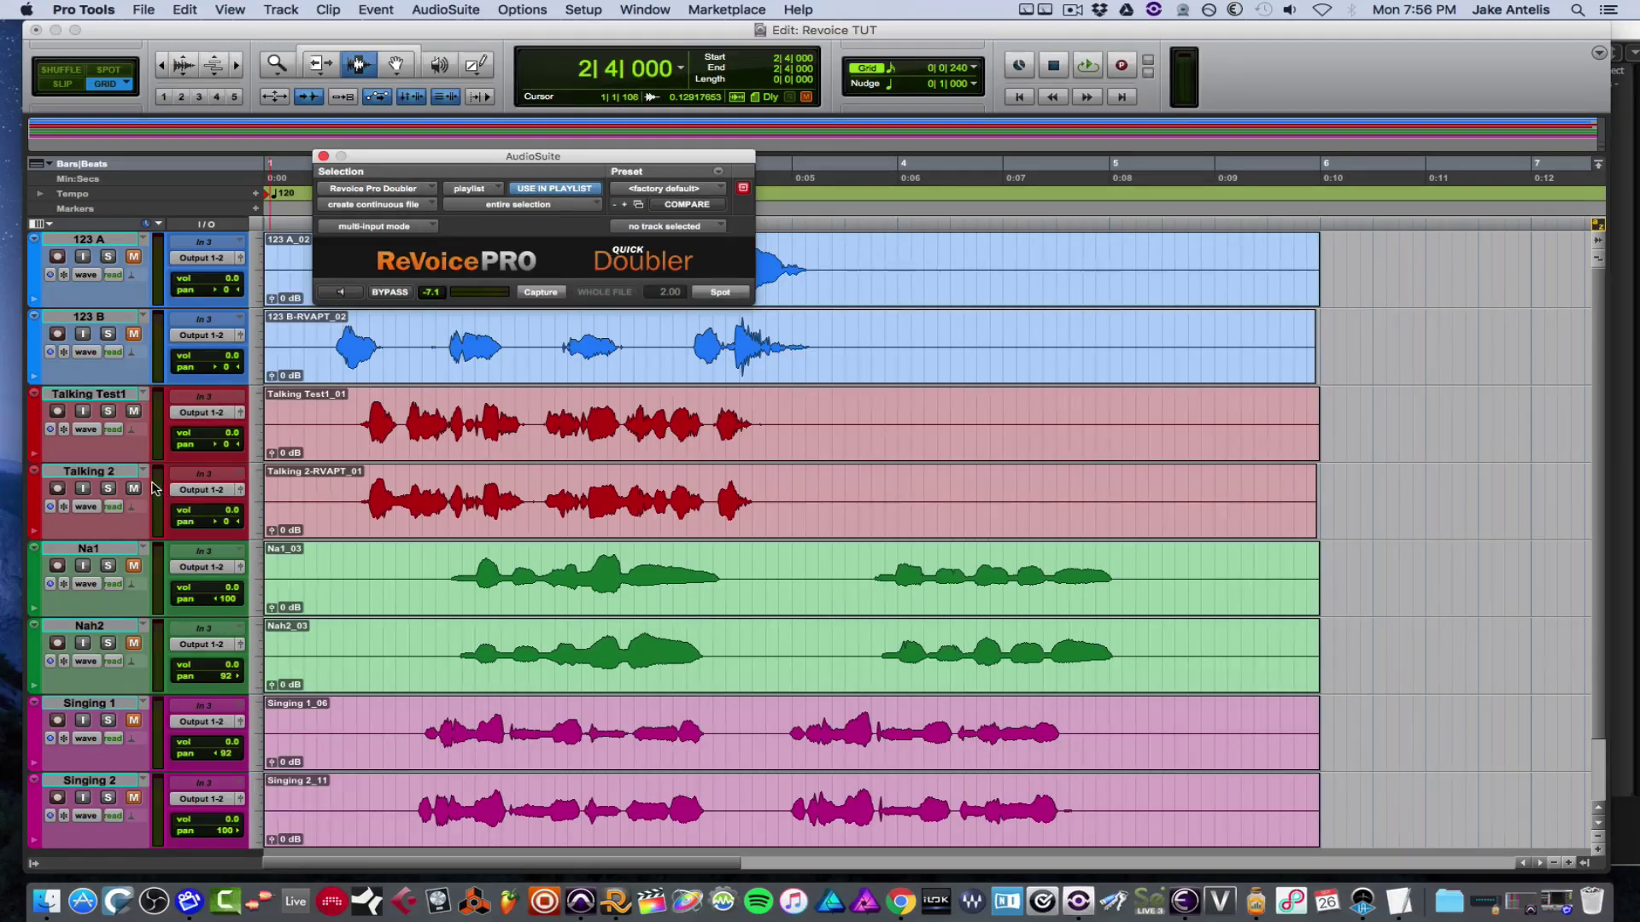
Mute the talking tracks and play the Na1 take from 1|4|480, stopping after its second phrase.
click(126, 485)
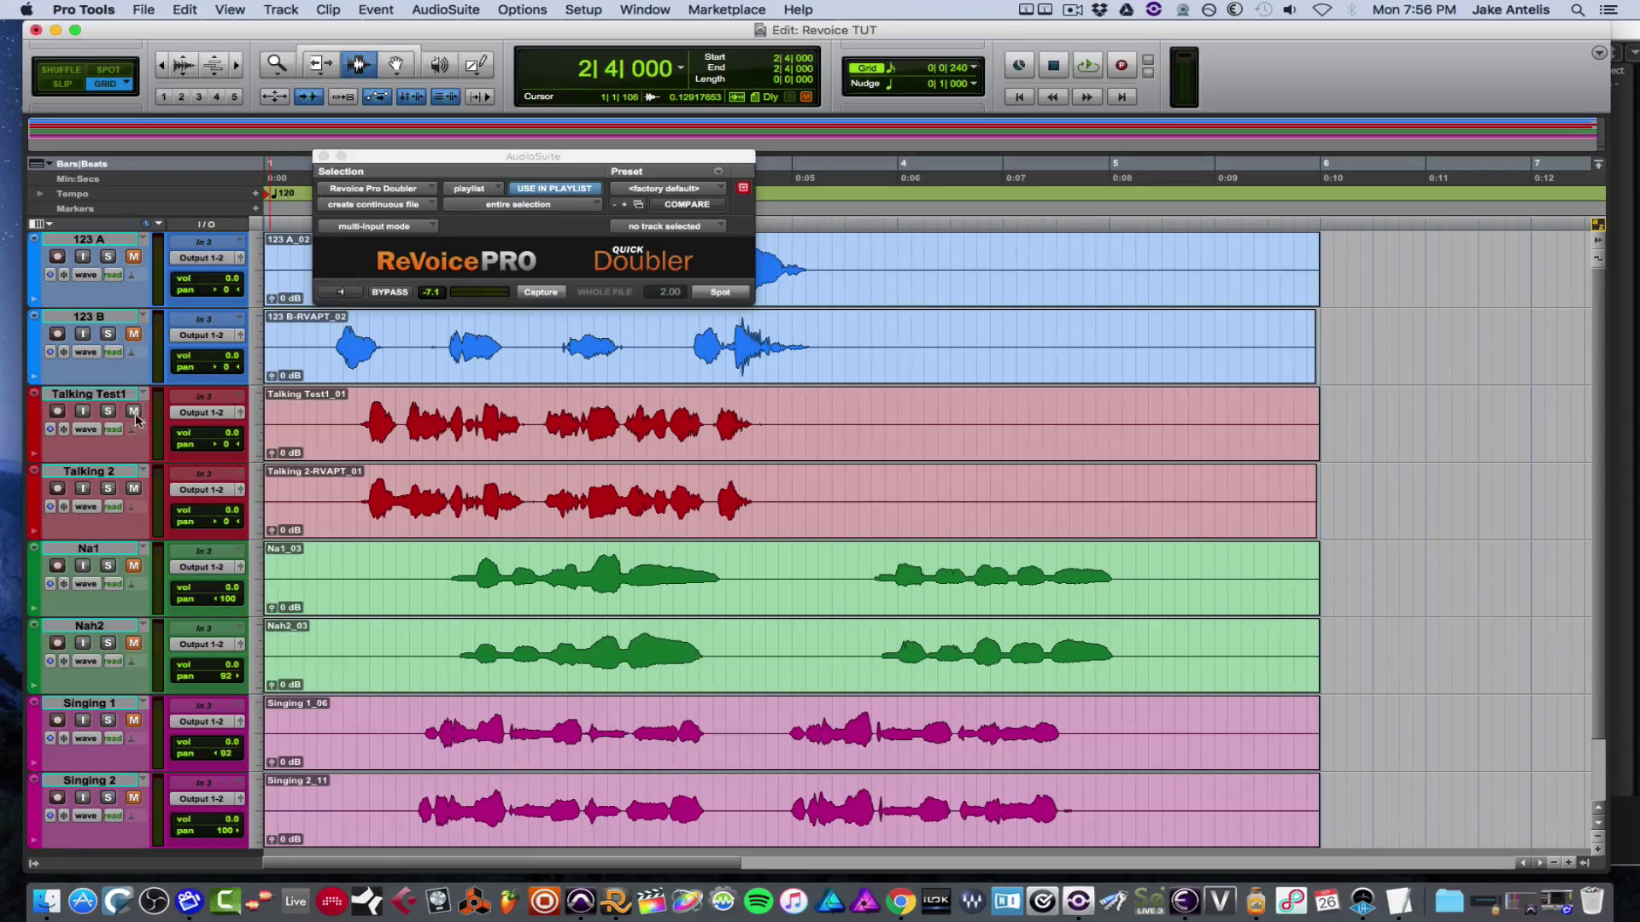
click(452, 565)
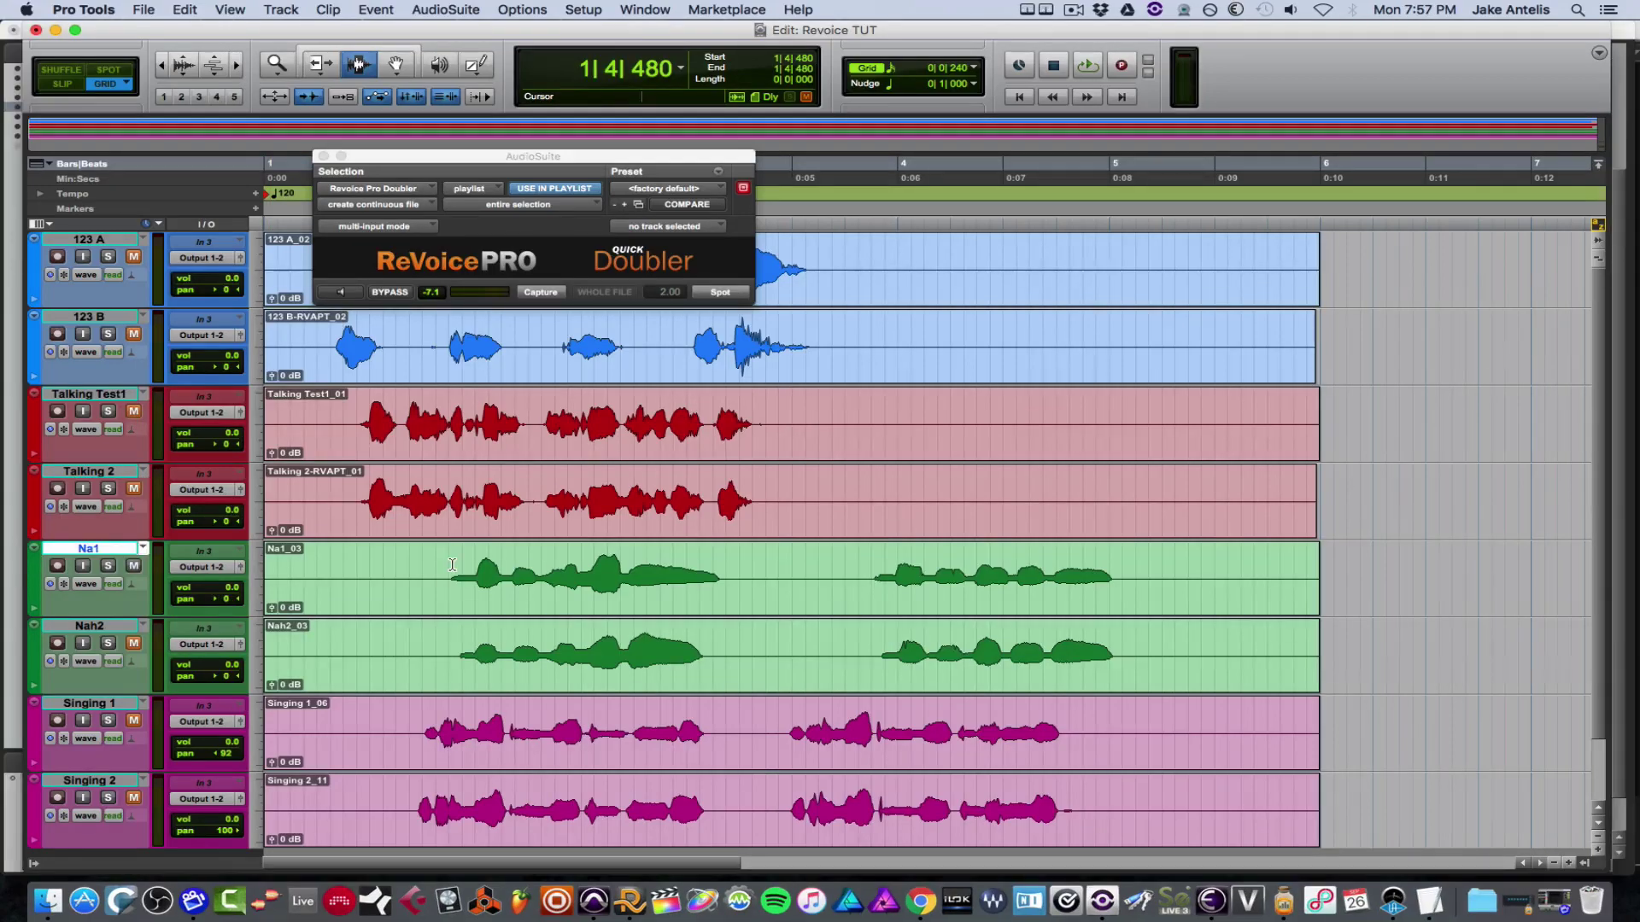
key(space)
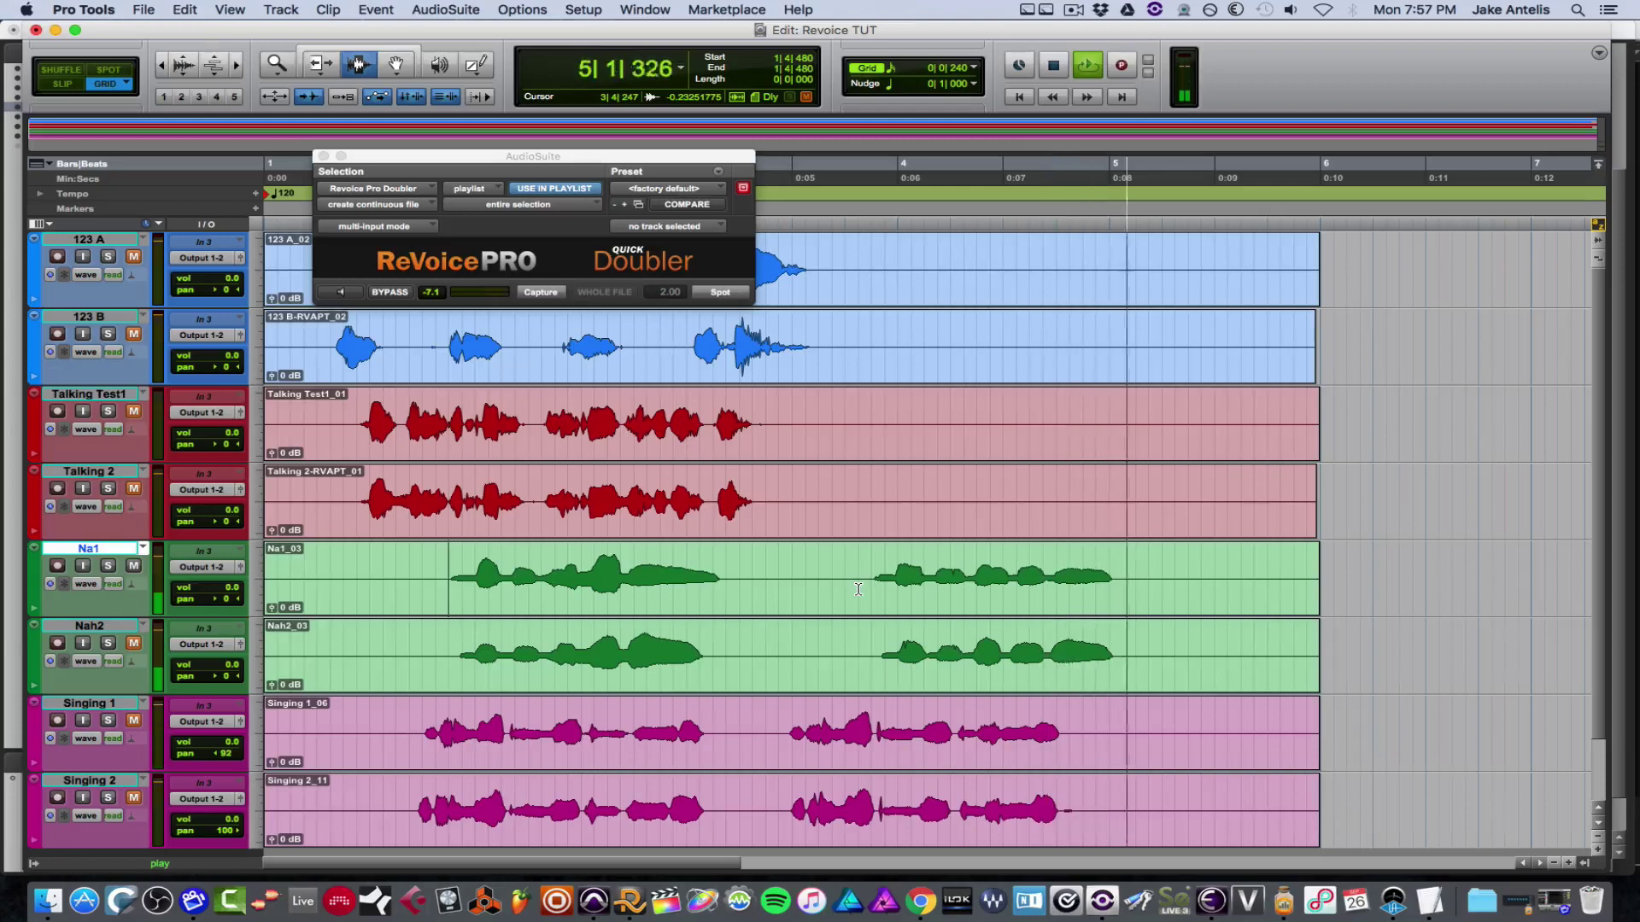
key(space)
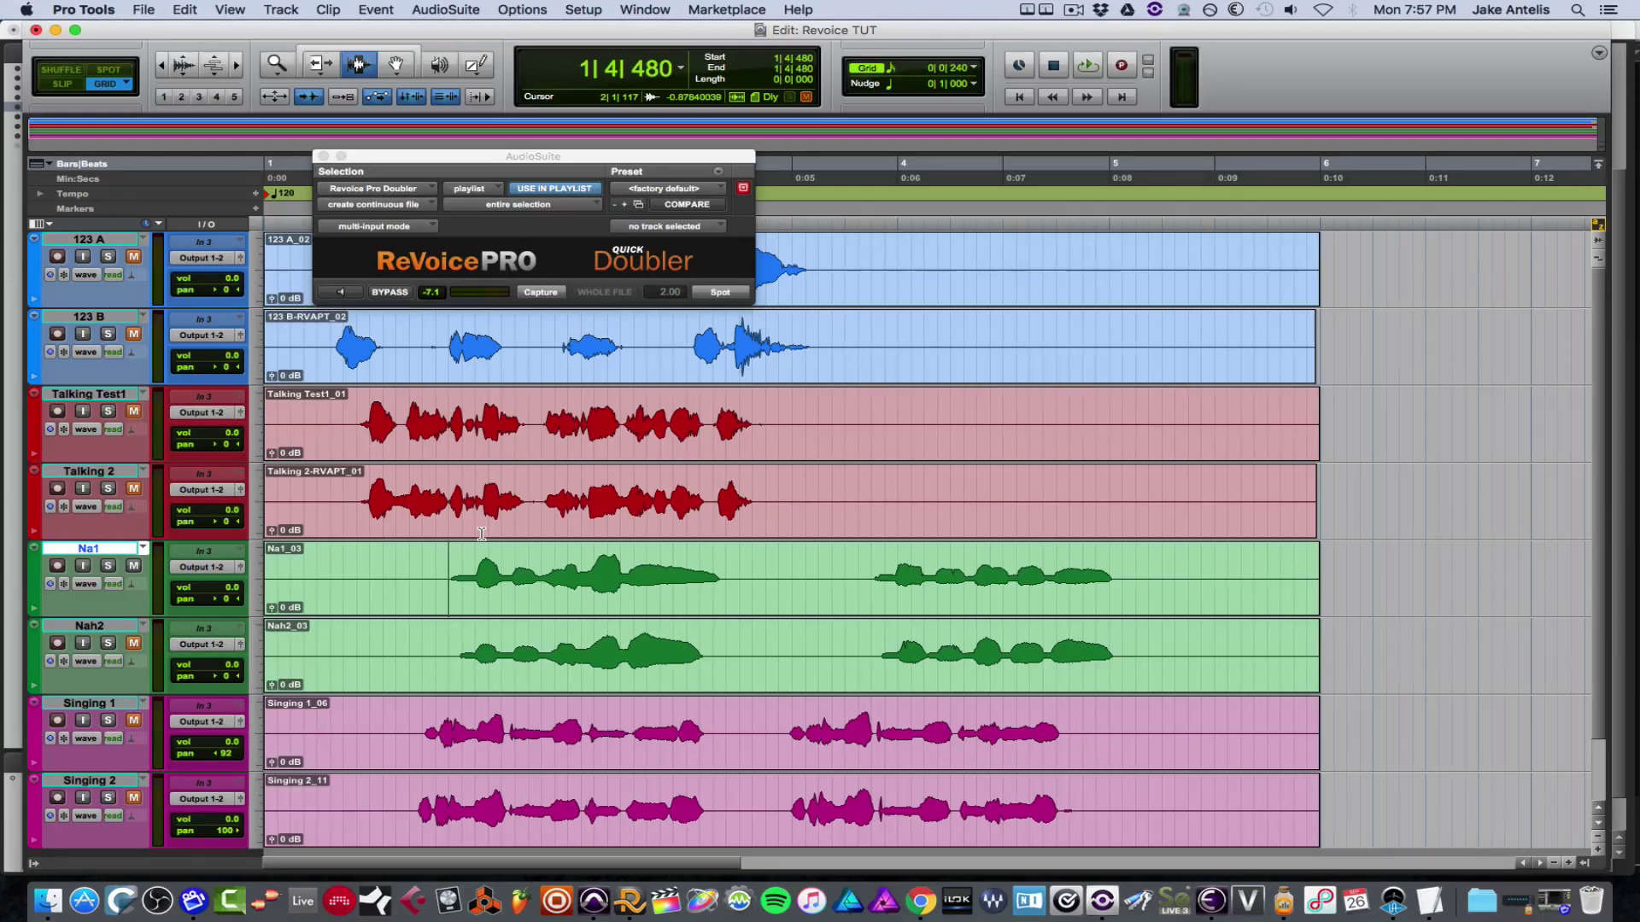
Create one new stereo audio track directly below Na1.
key(super+shift+n)
click(716, 319)
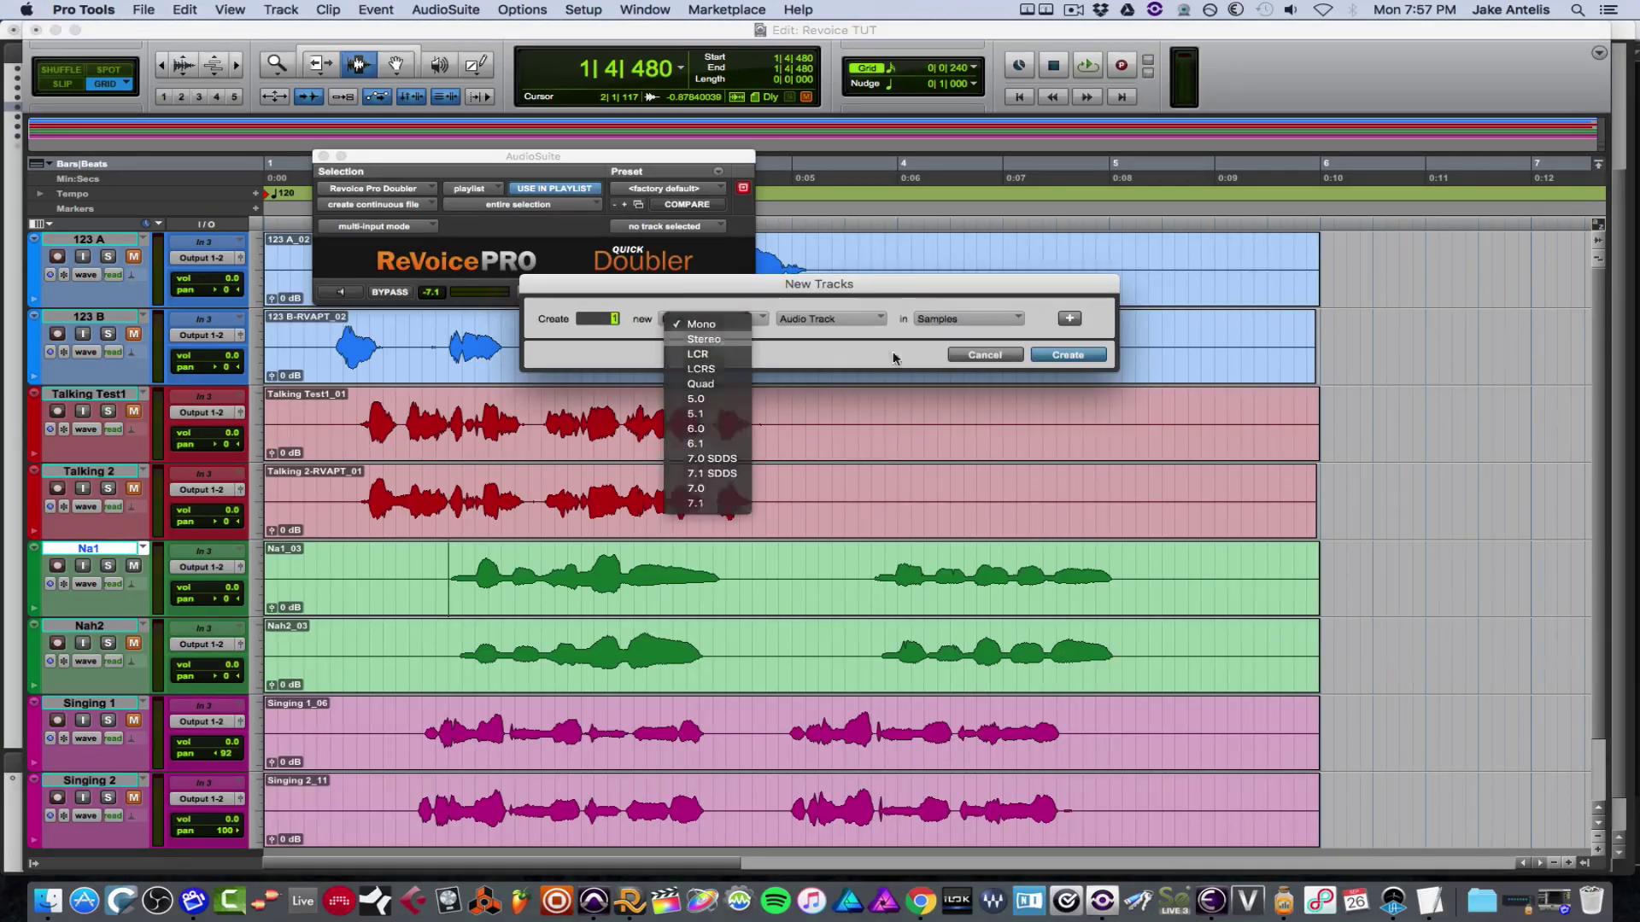
key(Return)
click(1092, 361)
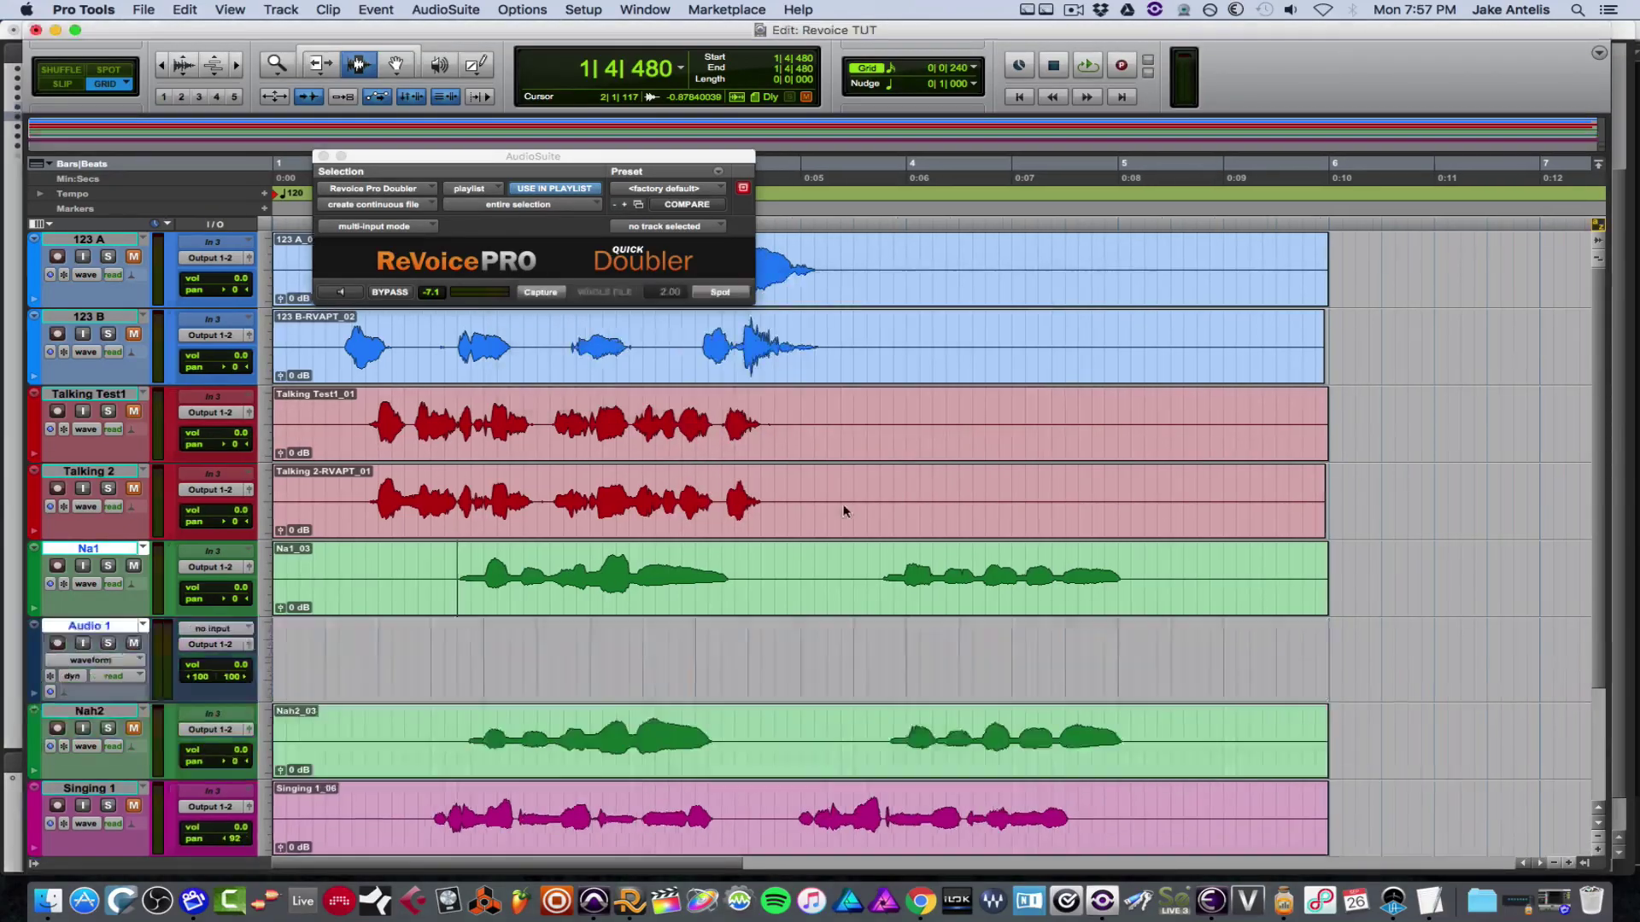
Rename the new stereo track as DBL.
click(90, 710)
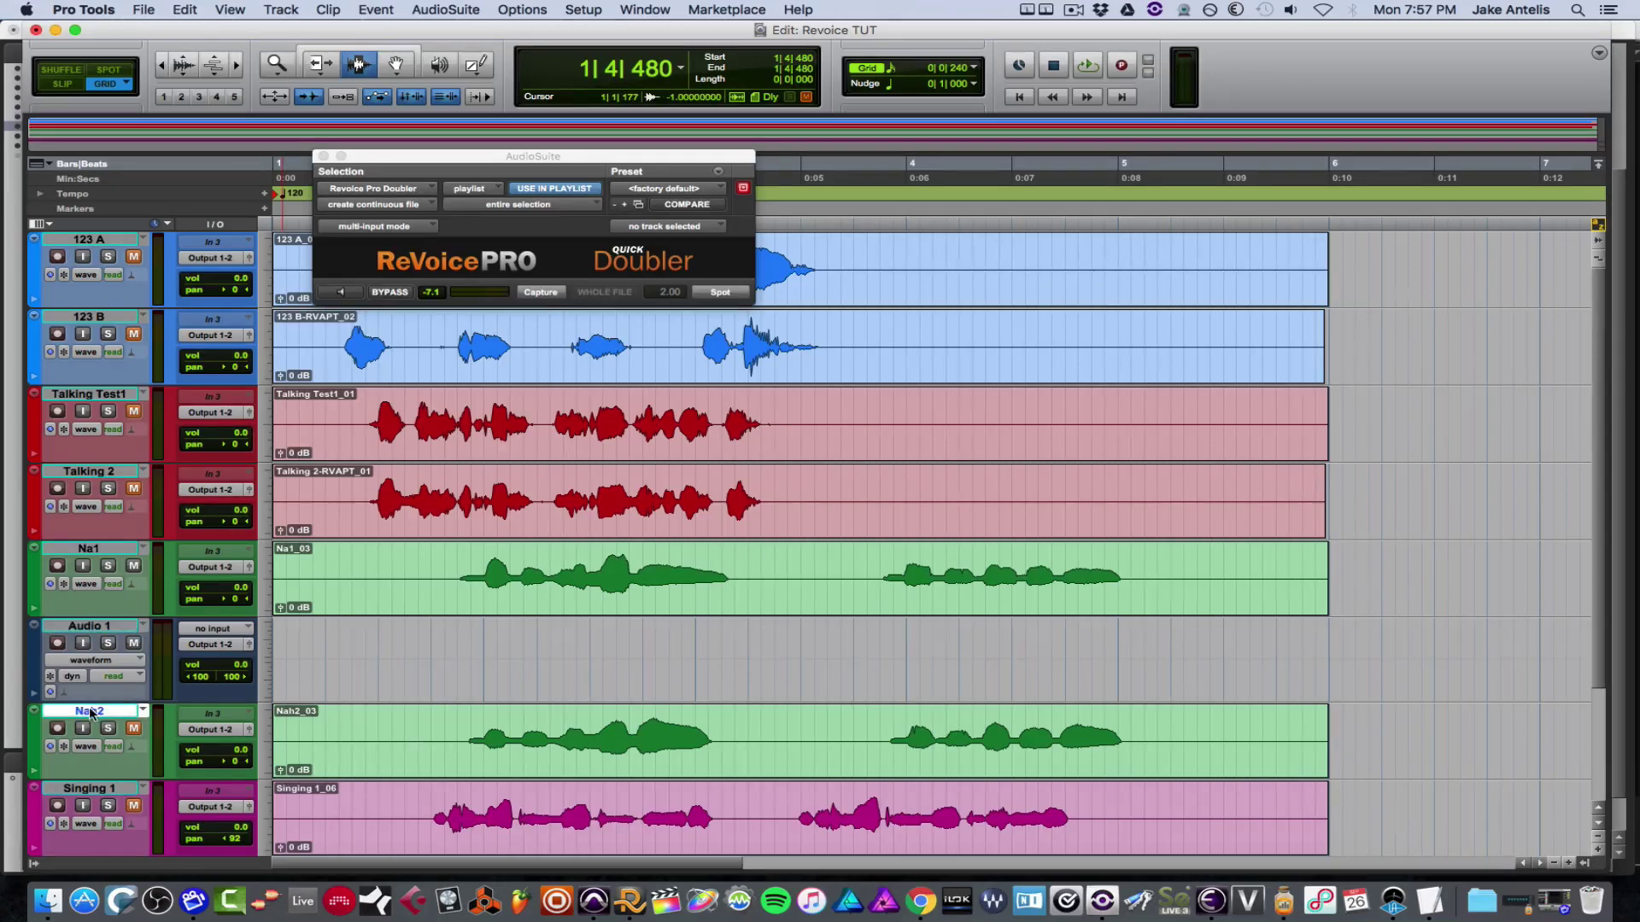
double_click(132, 630)
text(DB)
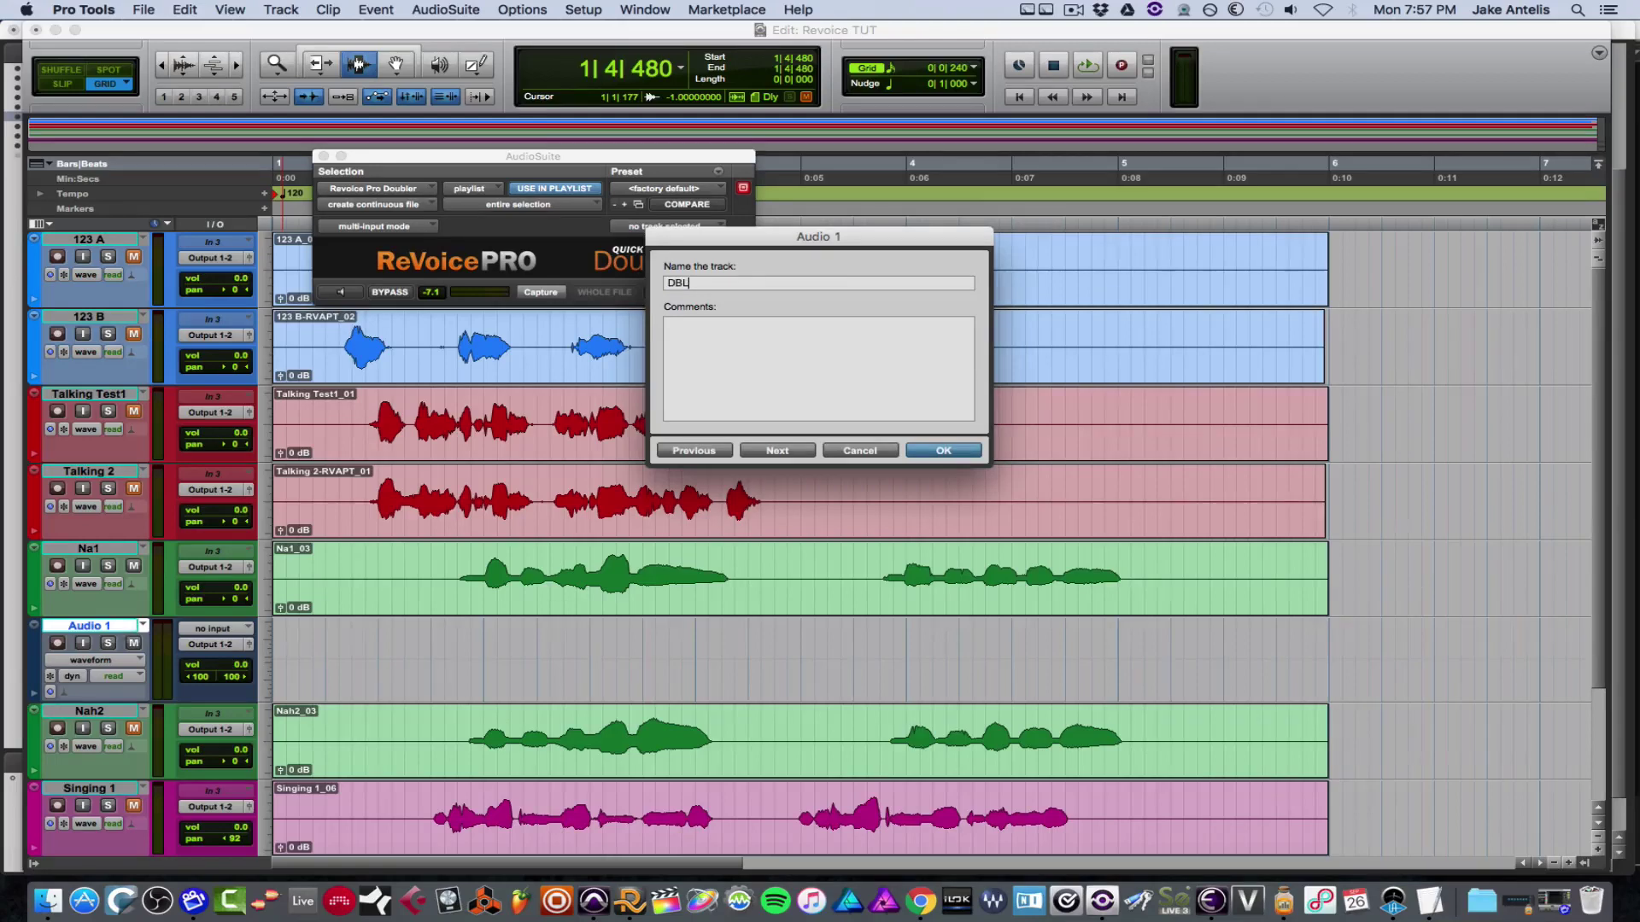
text(L)
key(Return)
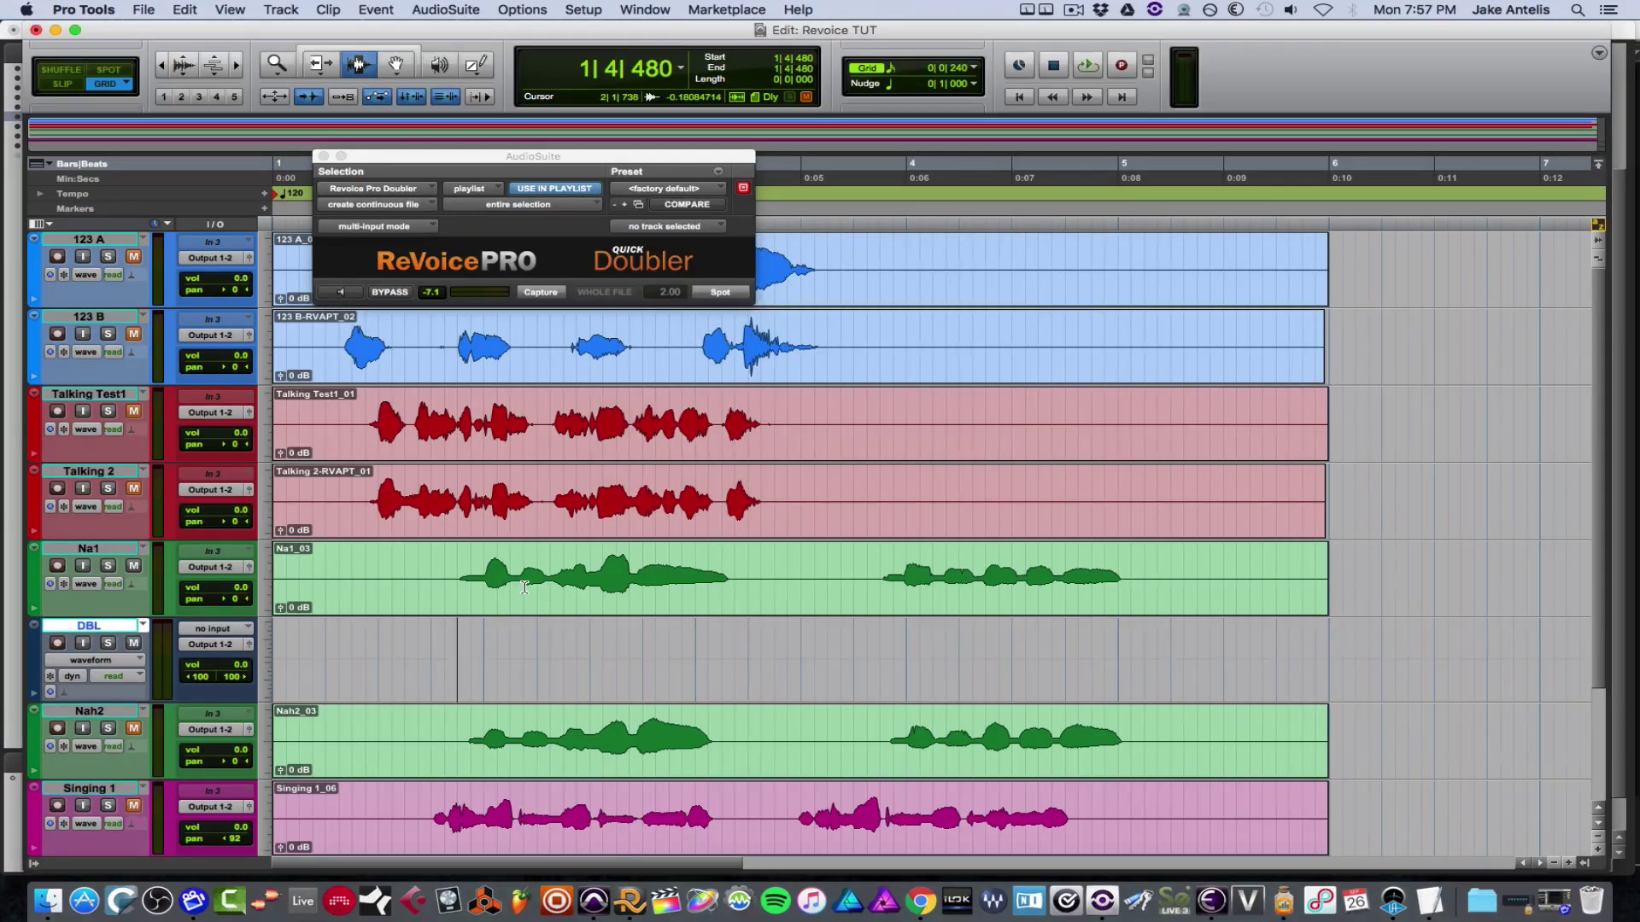
Capture the whole Na1 clip with the Doubler and spot the doubled result onto the DBL track.
double_click(524, 587)
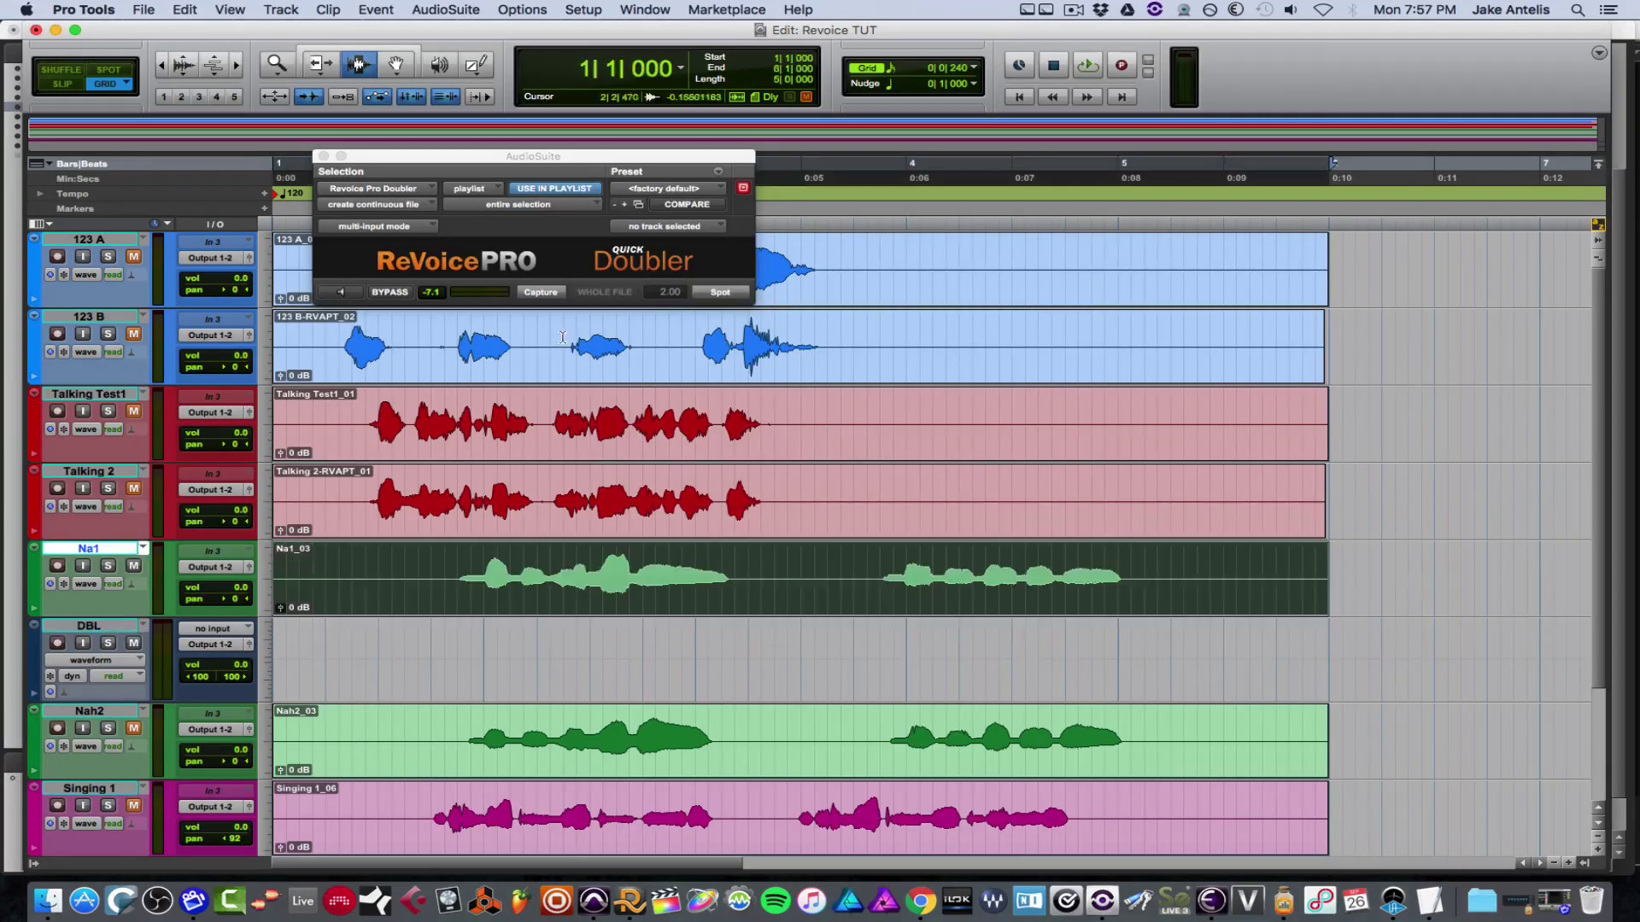
click(551, 293)
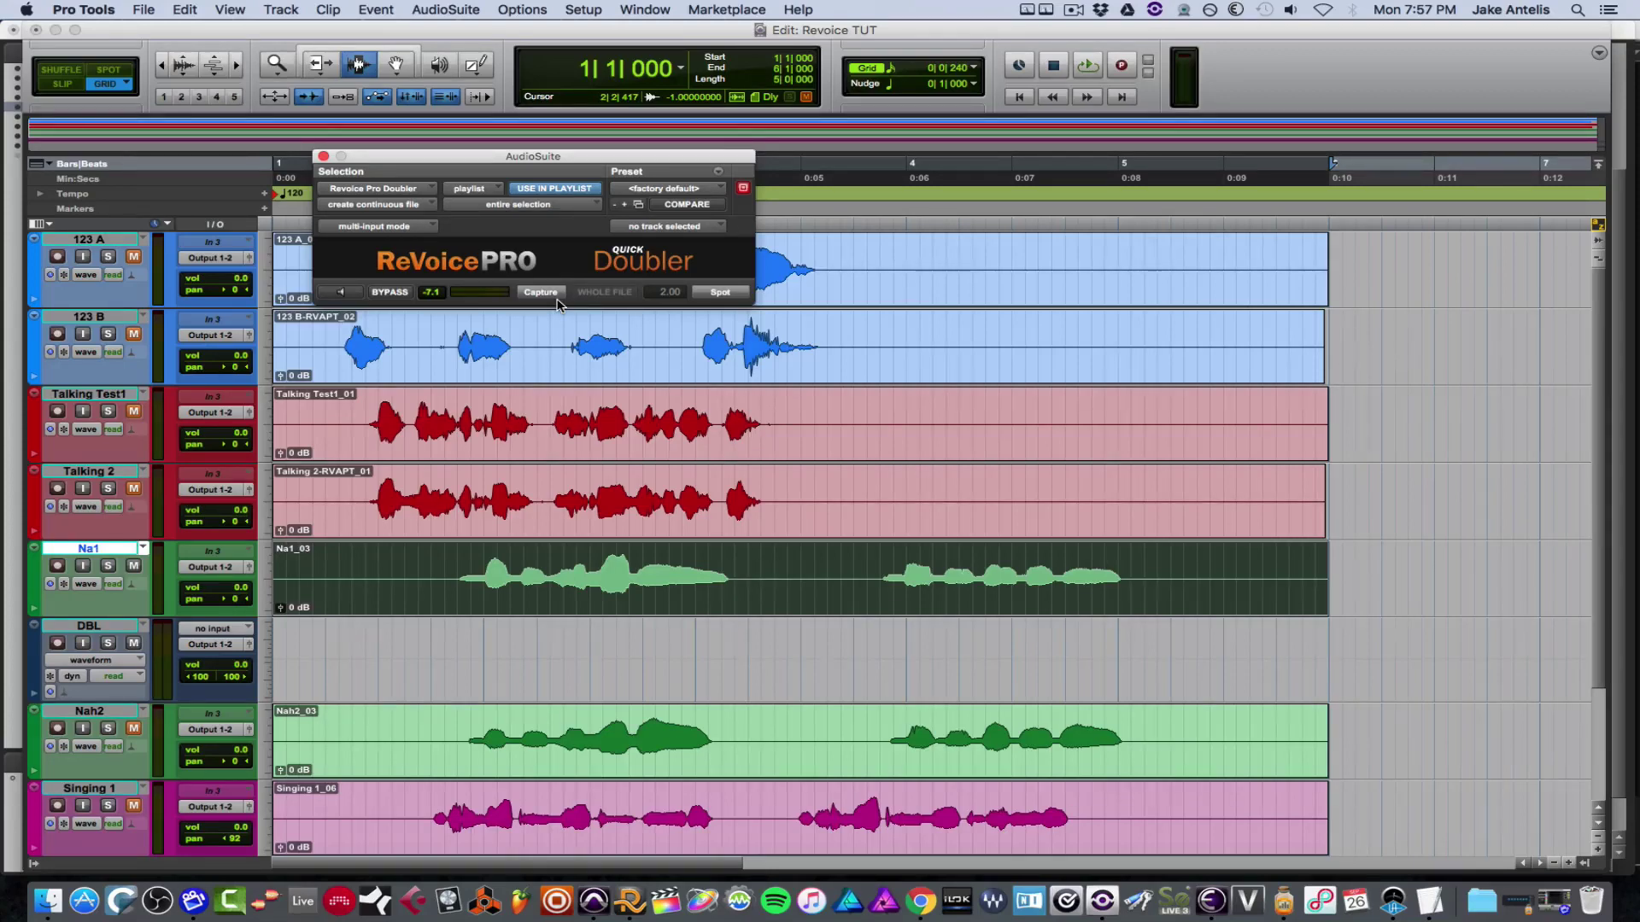
key(semicolon)
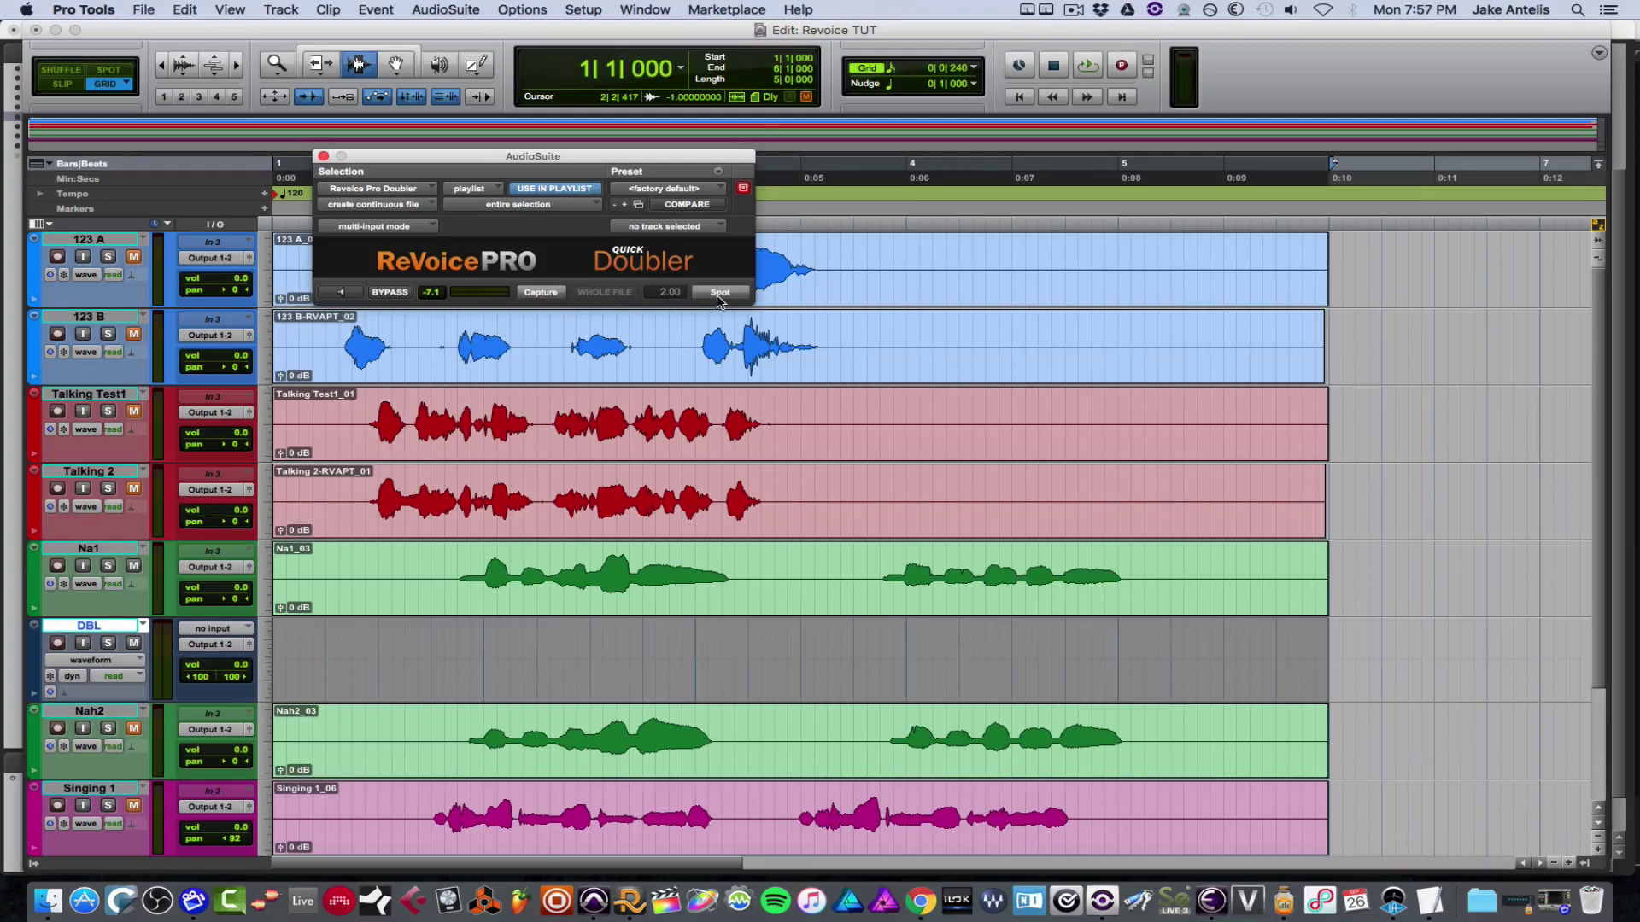
click(720, 294)
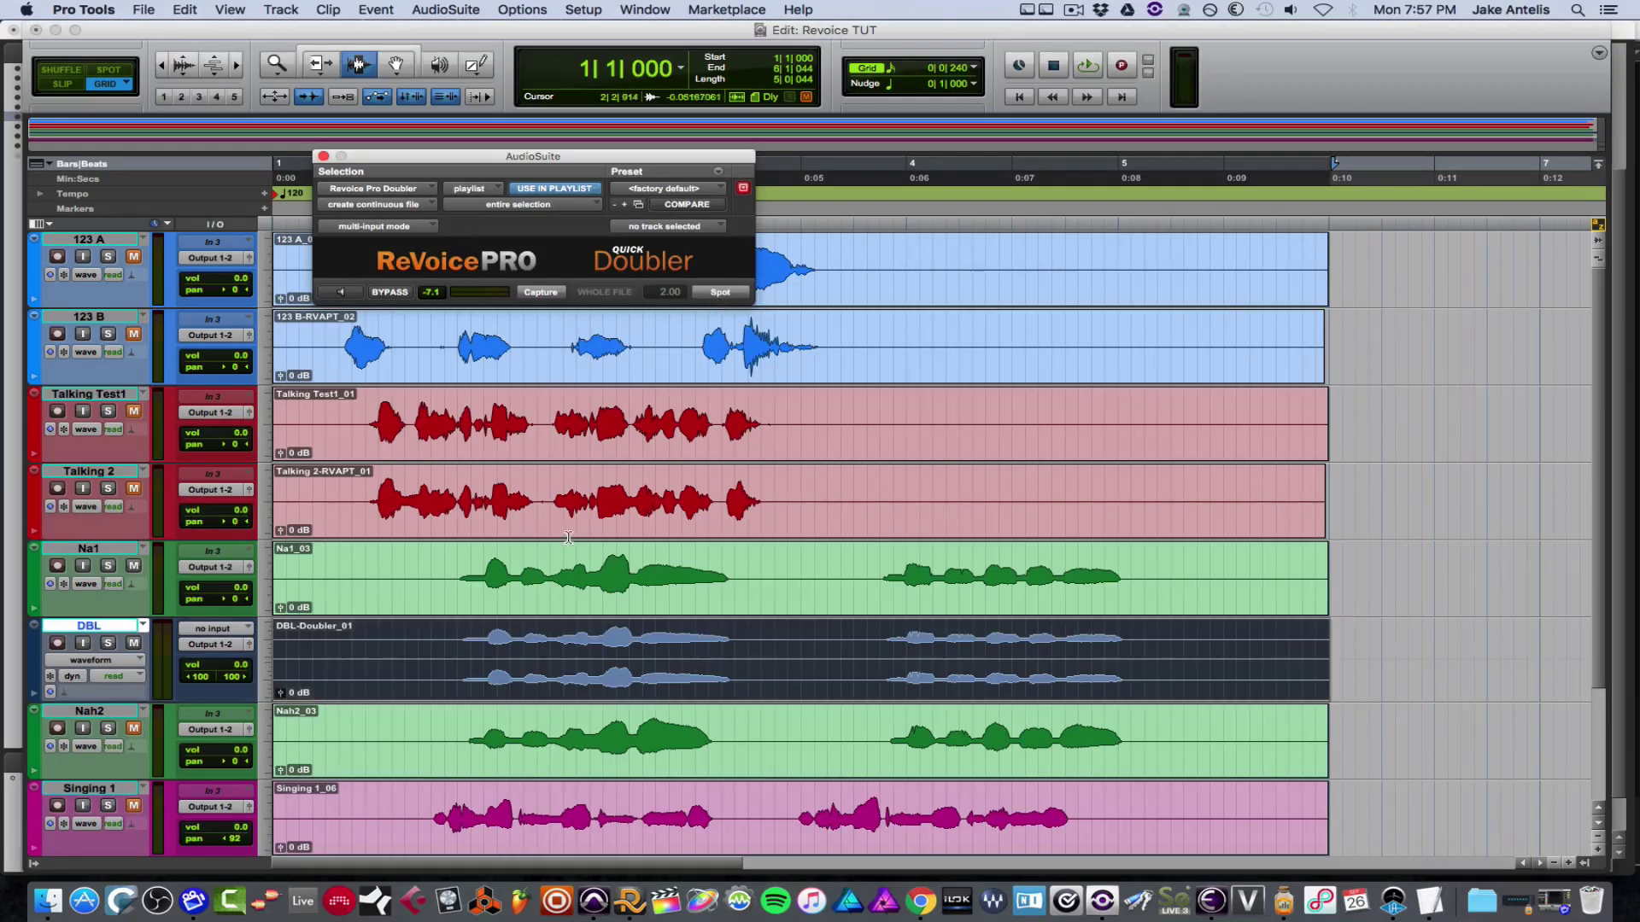
Play Na1 together with the generated double on DBL from 1|4|000, and stop after the second phrase.
click(439, 630)
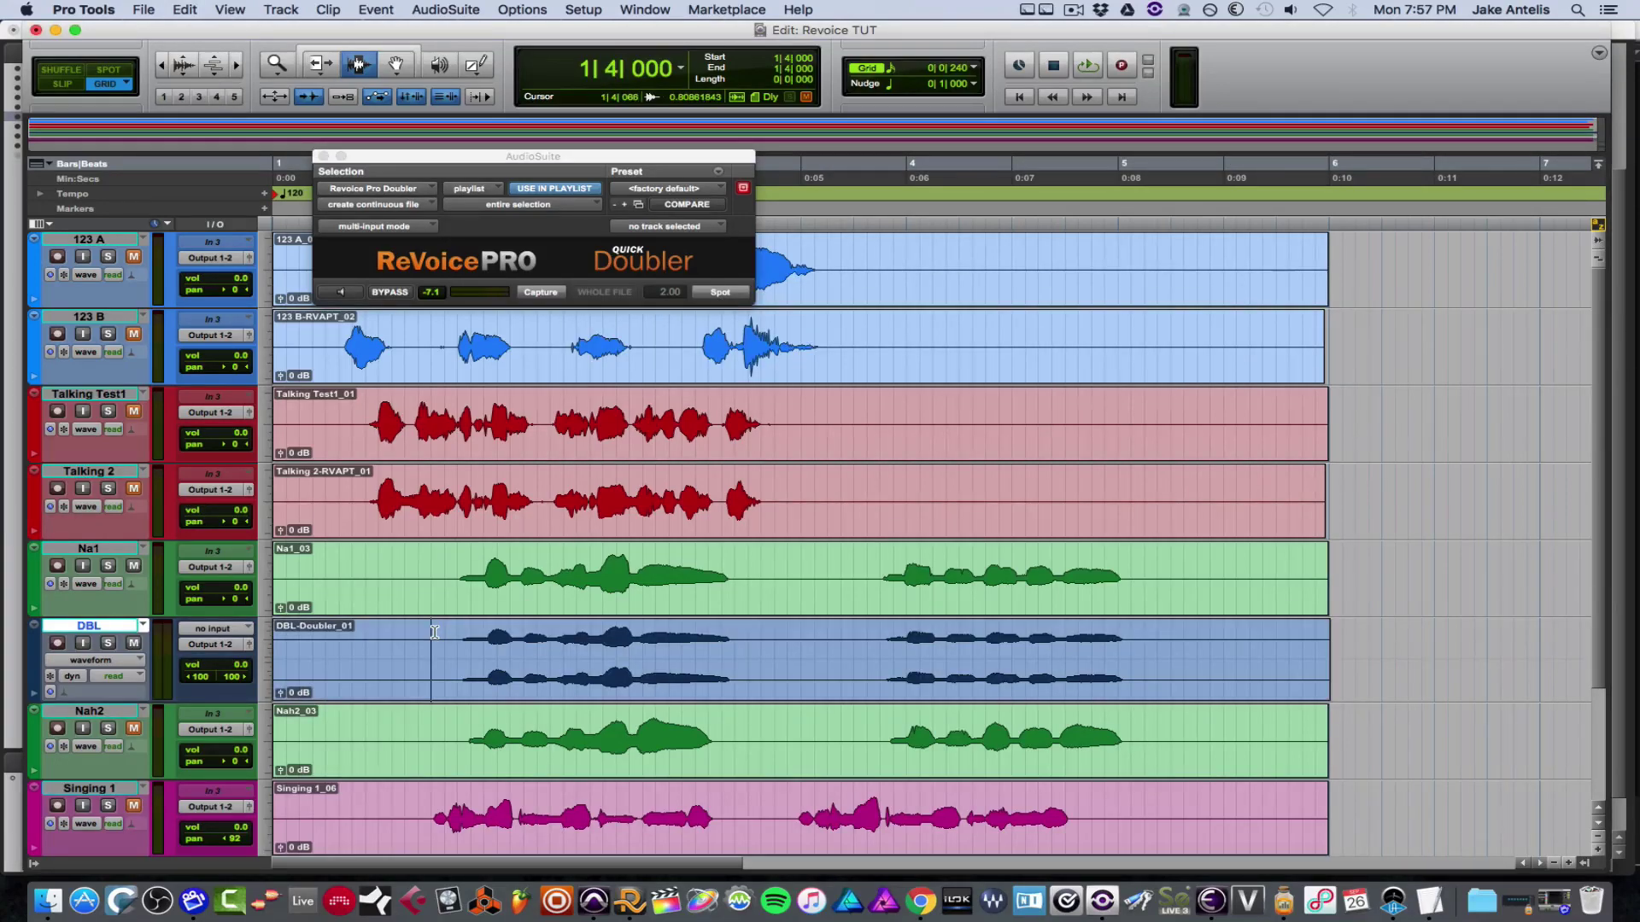
key(space)
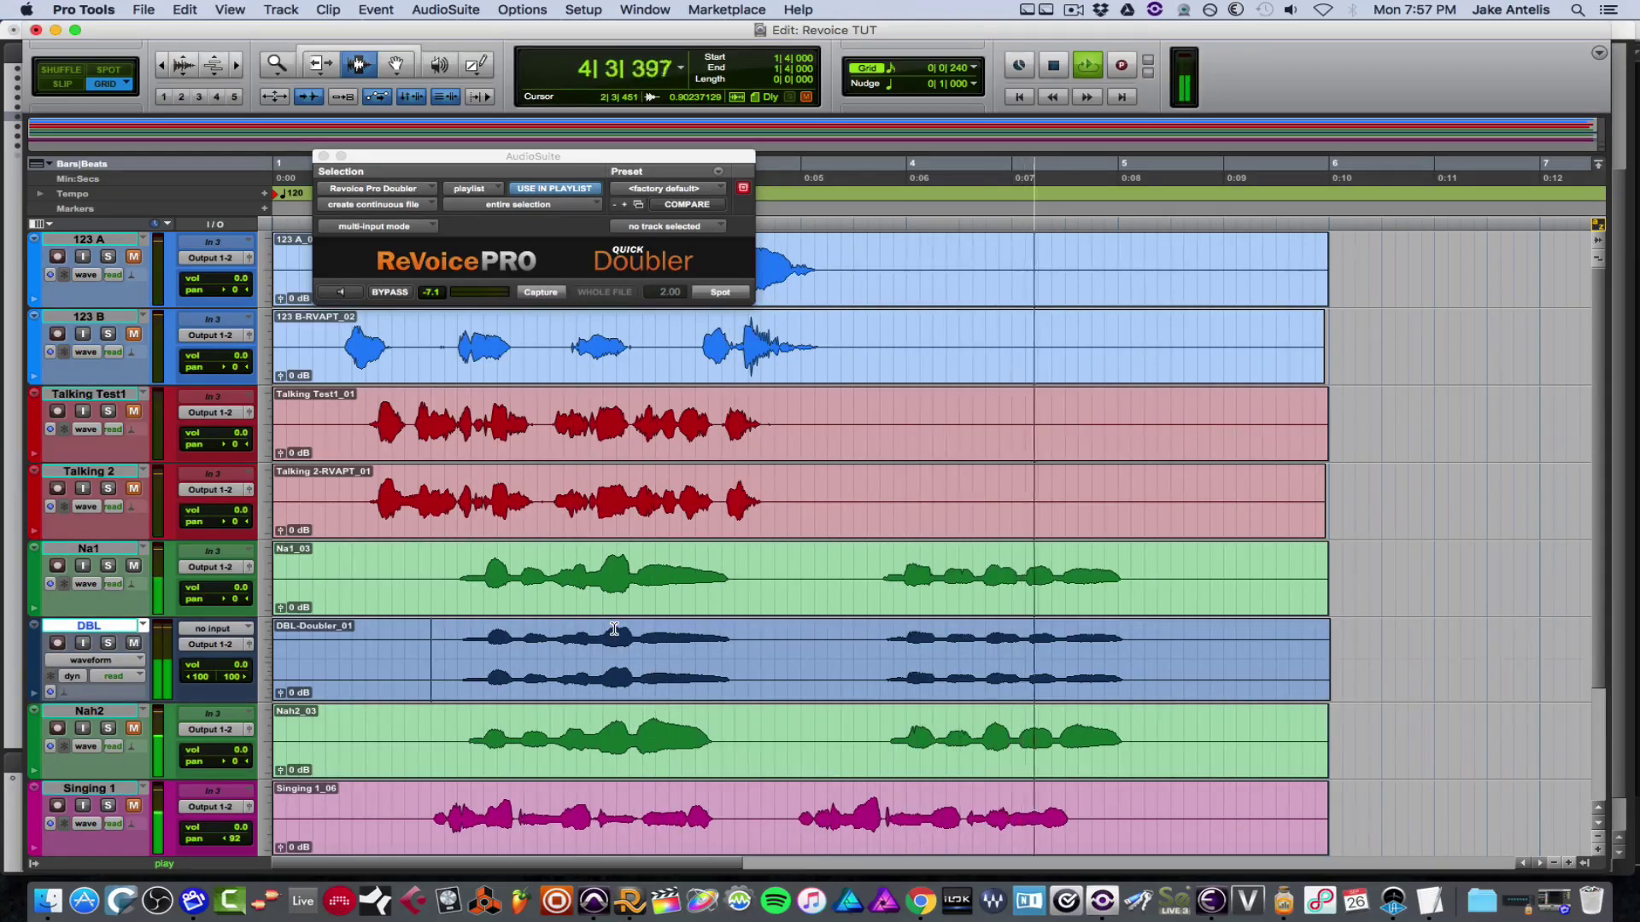
key(space)
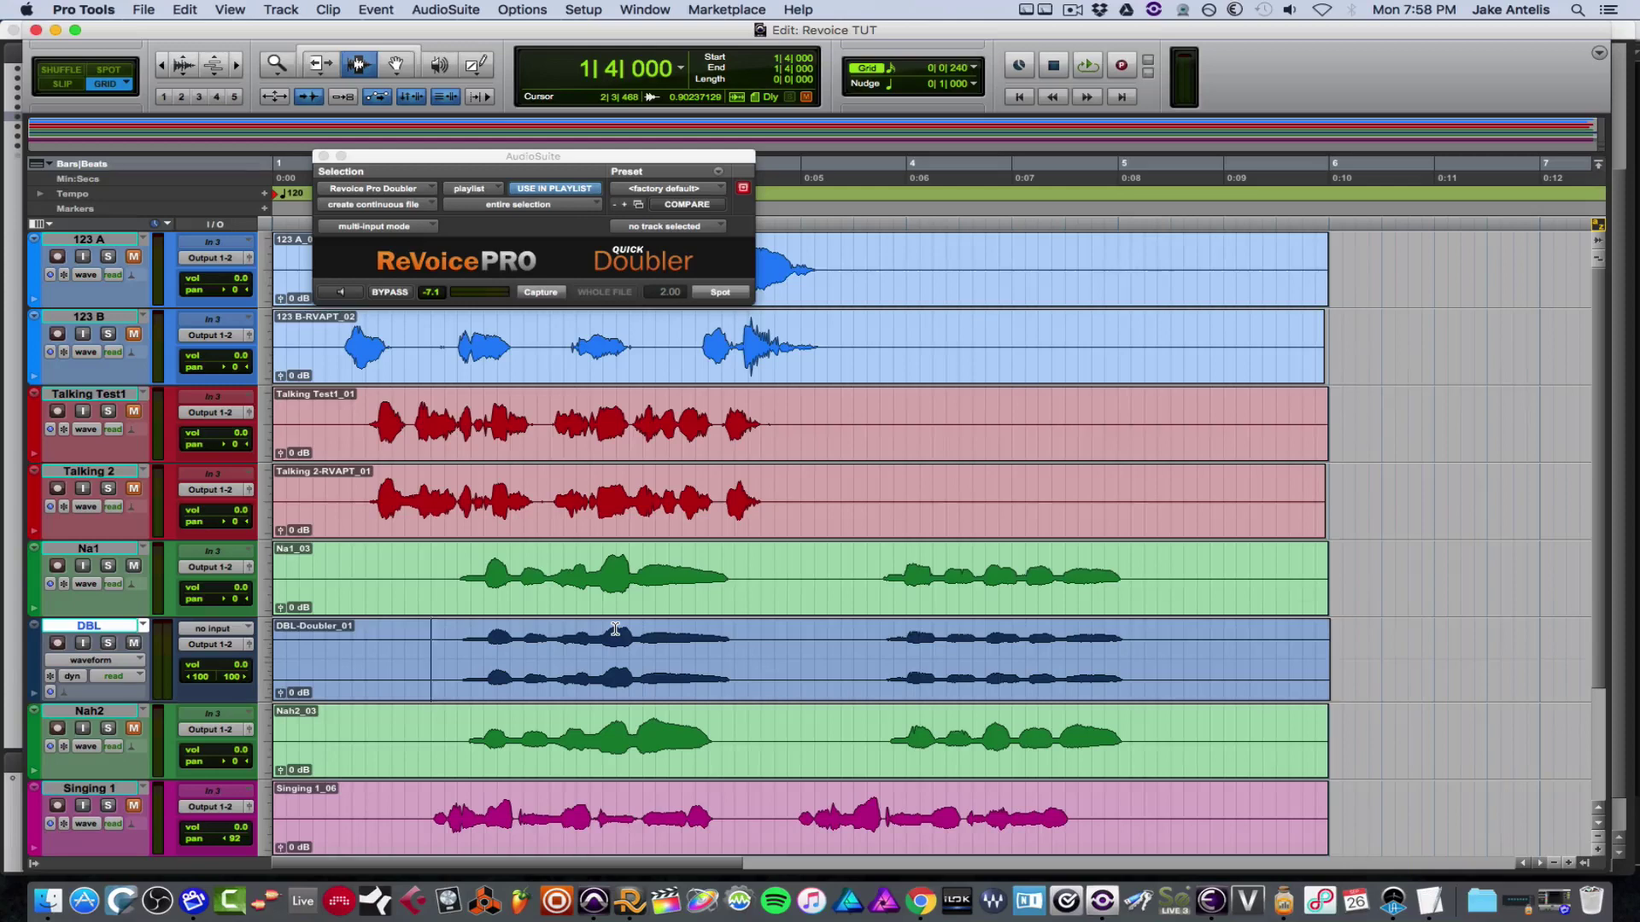
Play the session from 1|3|480, just before the first phrase on Singing 1, and stop after the second phrase.
scroll(615, 629, down, 3)
click(391, 678)
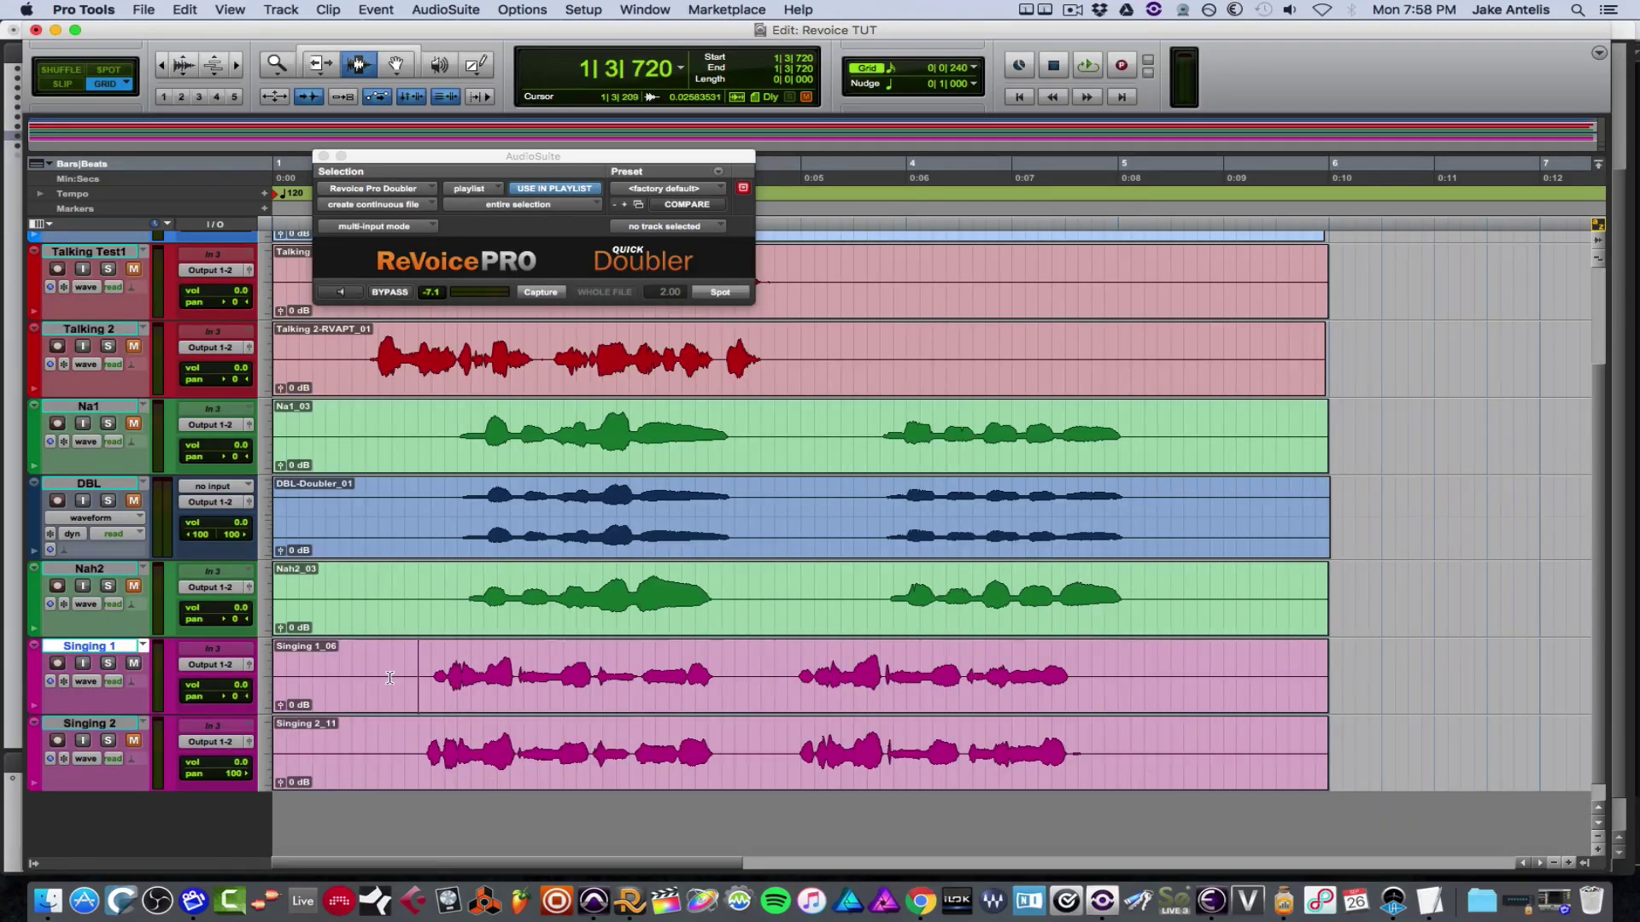
click(398, 675)
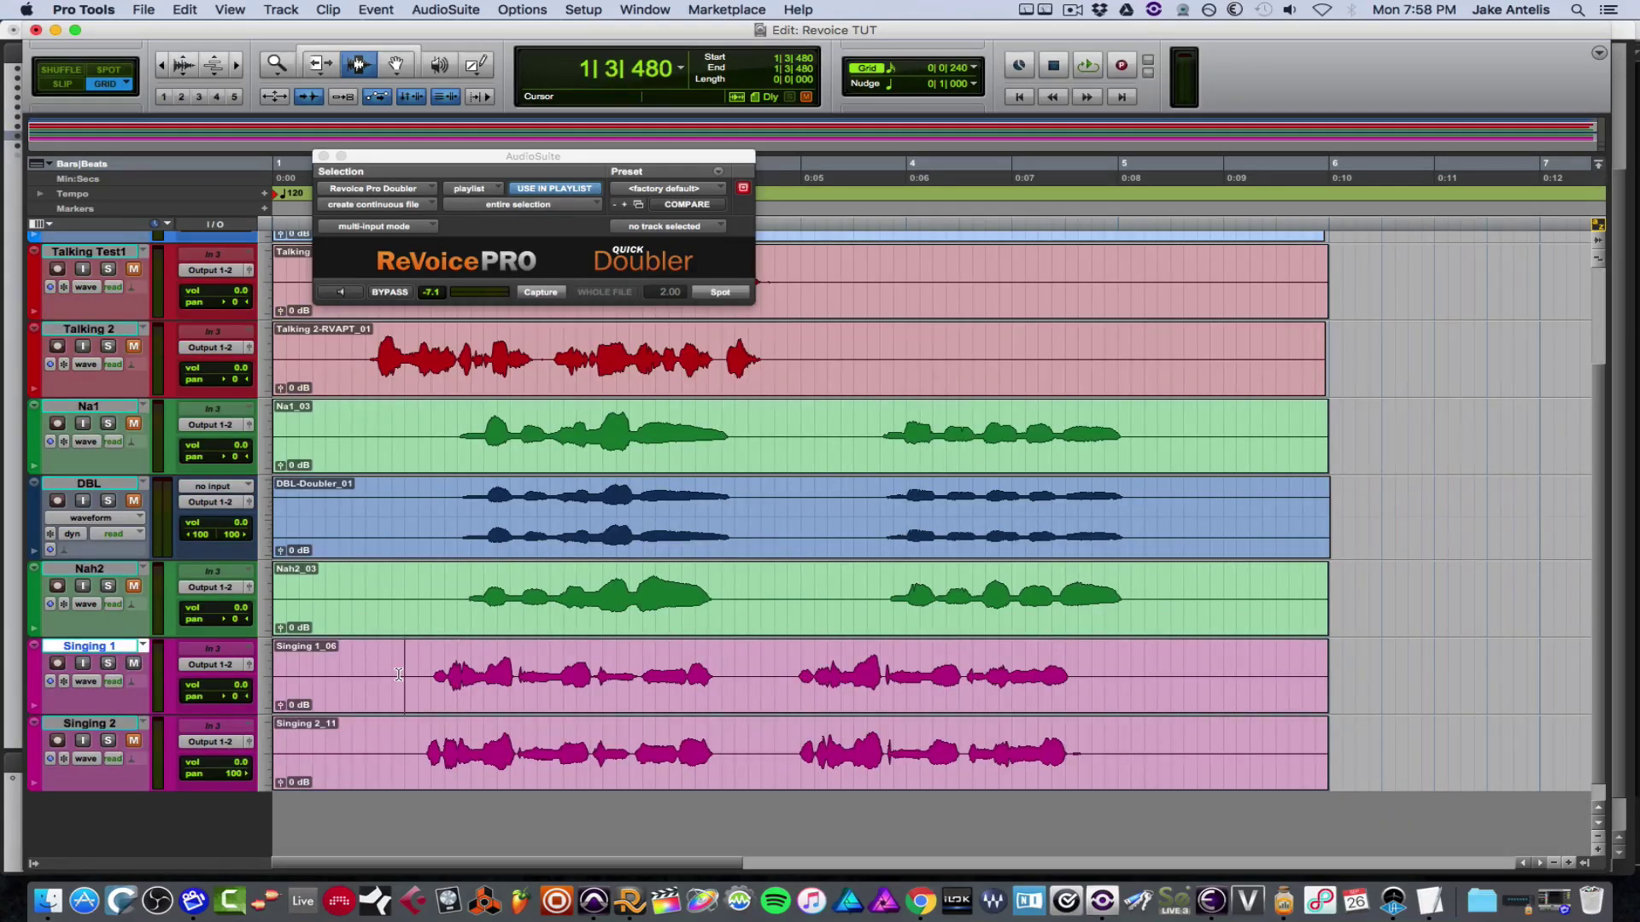
key(space)
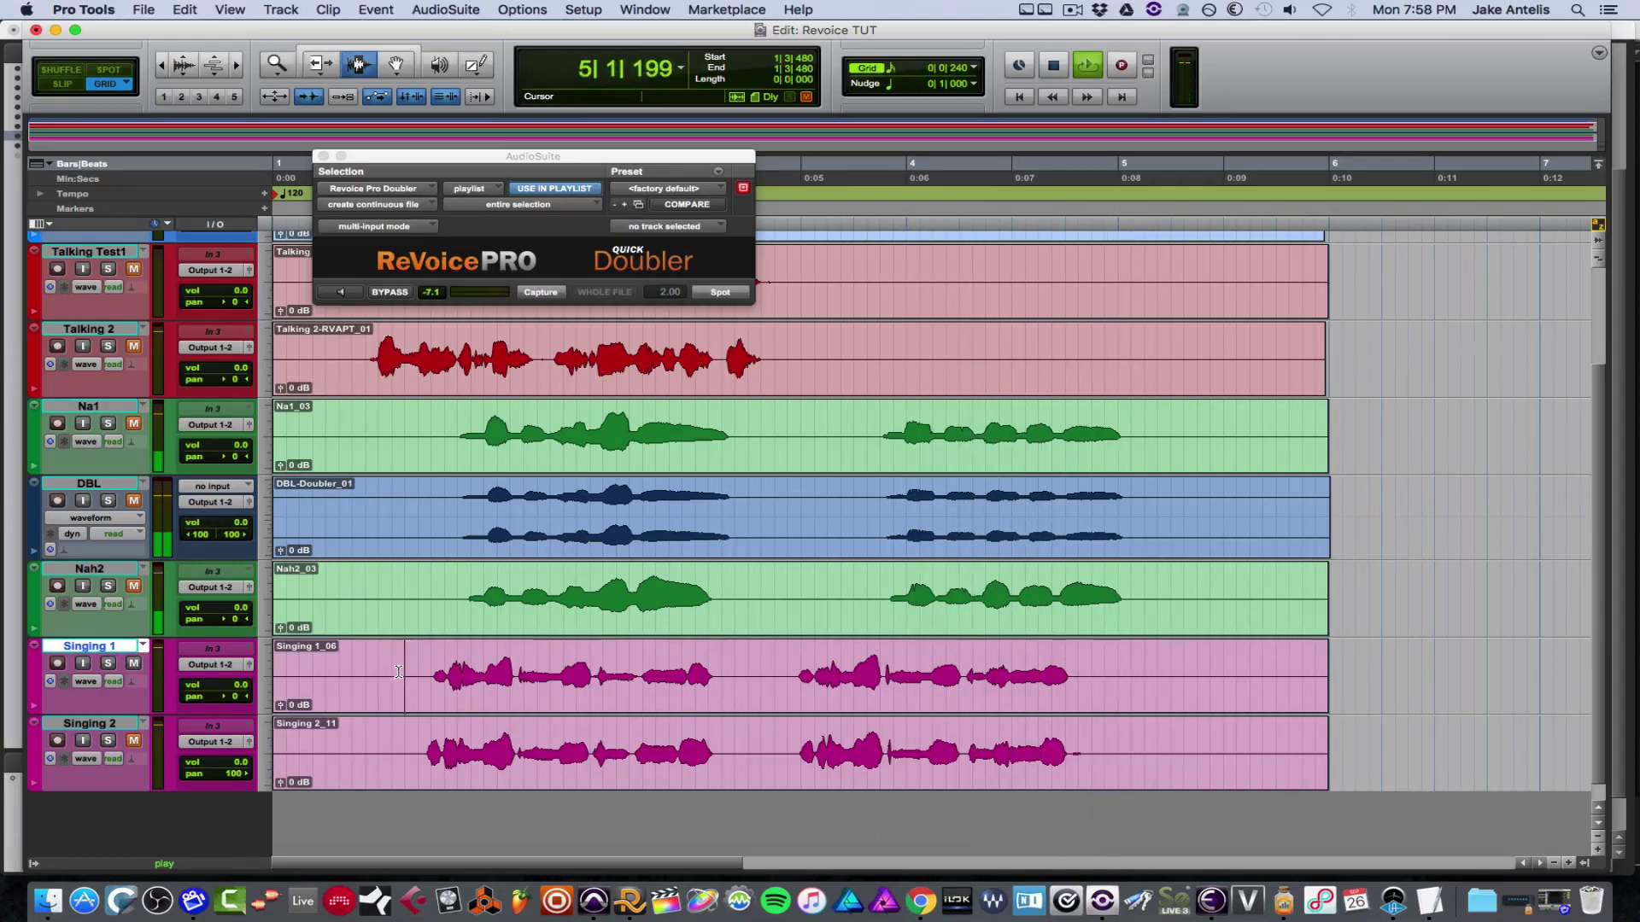
key(space)
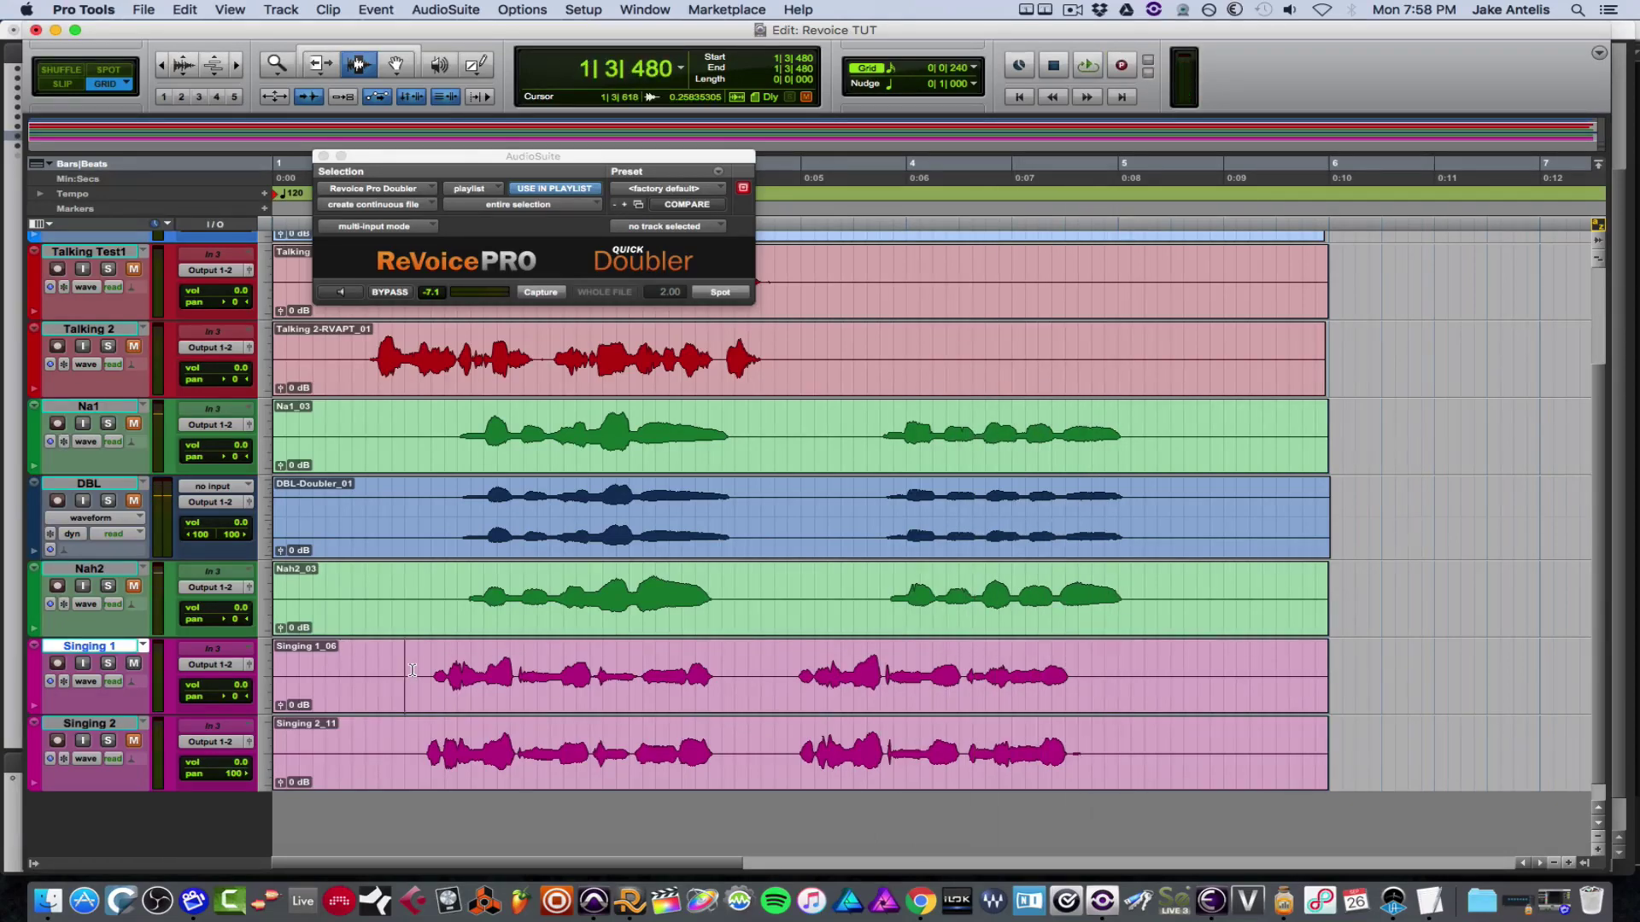
Create one new stereo audio track directly below Singing 1.
click(412, 671)
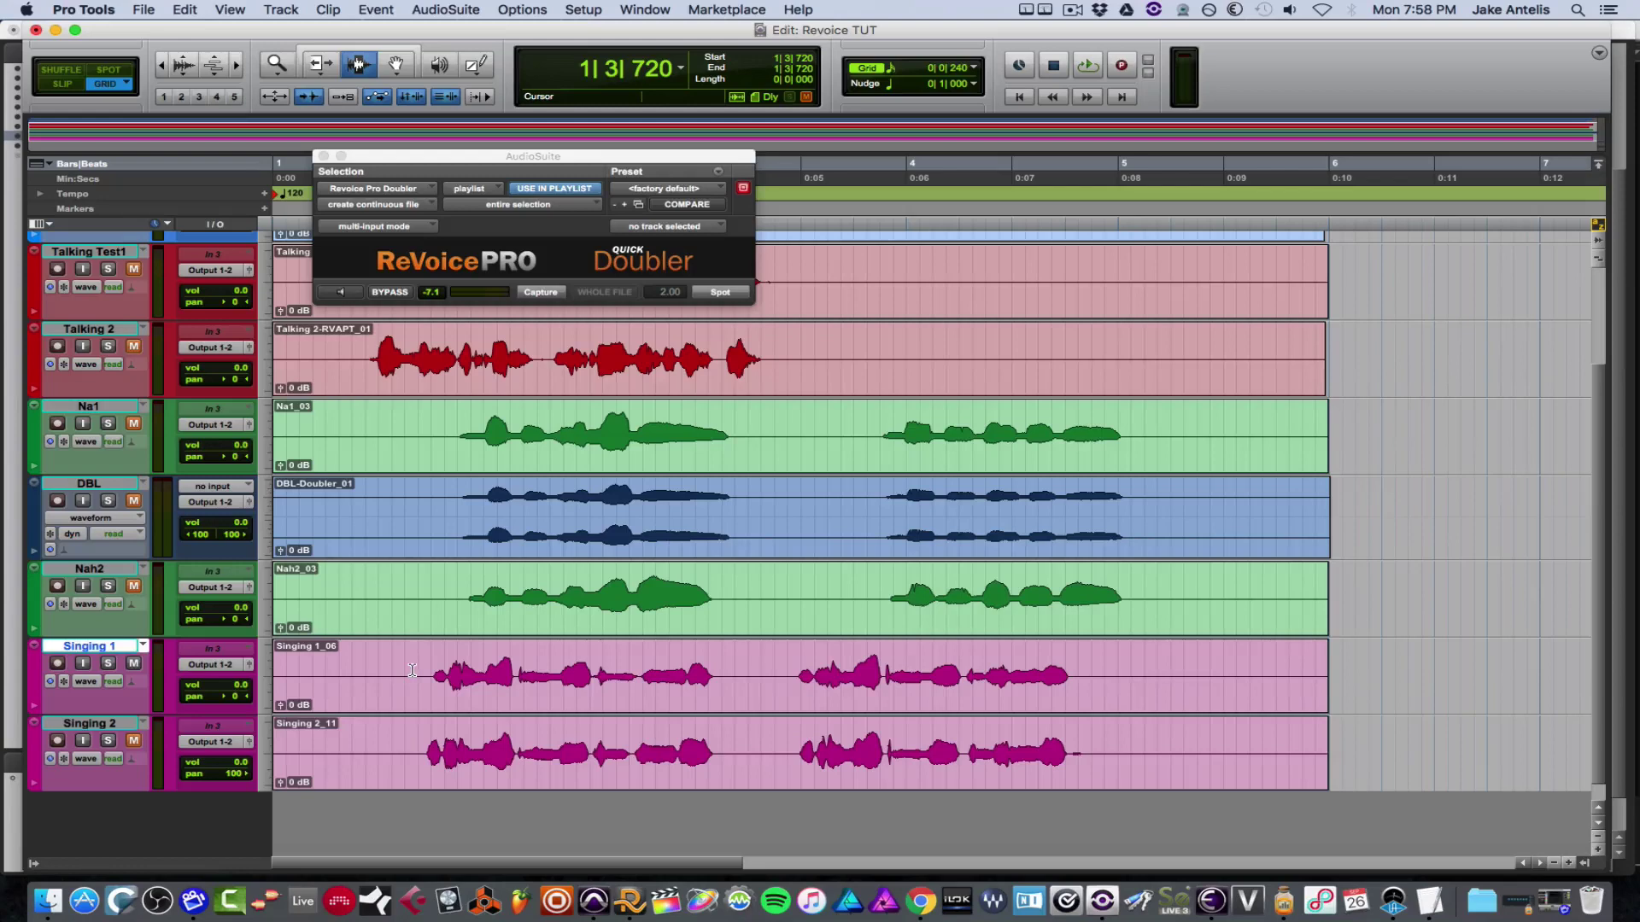
key(super+shift+n)
click(704, 322)
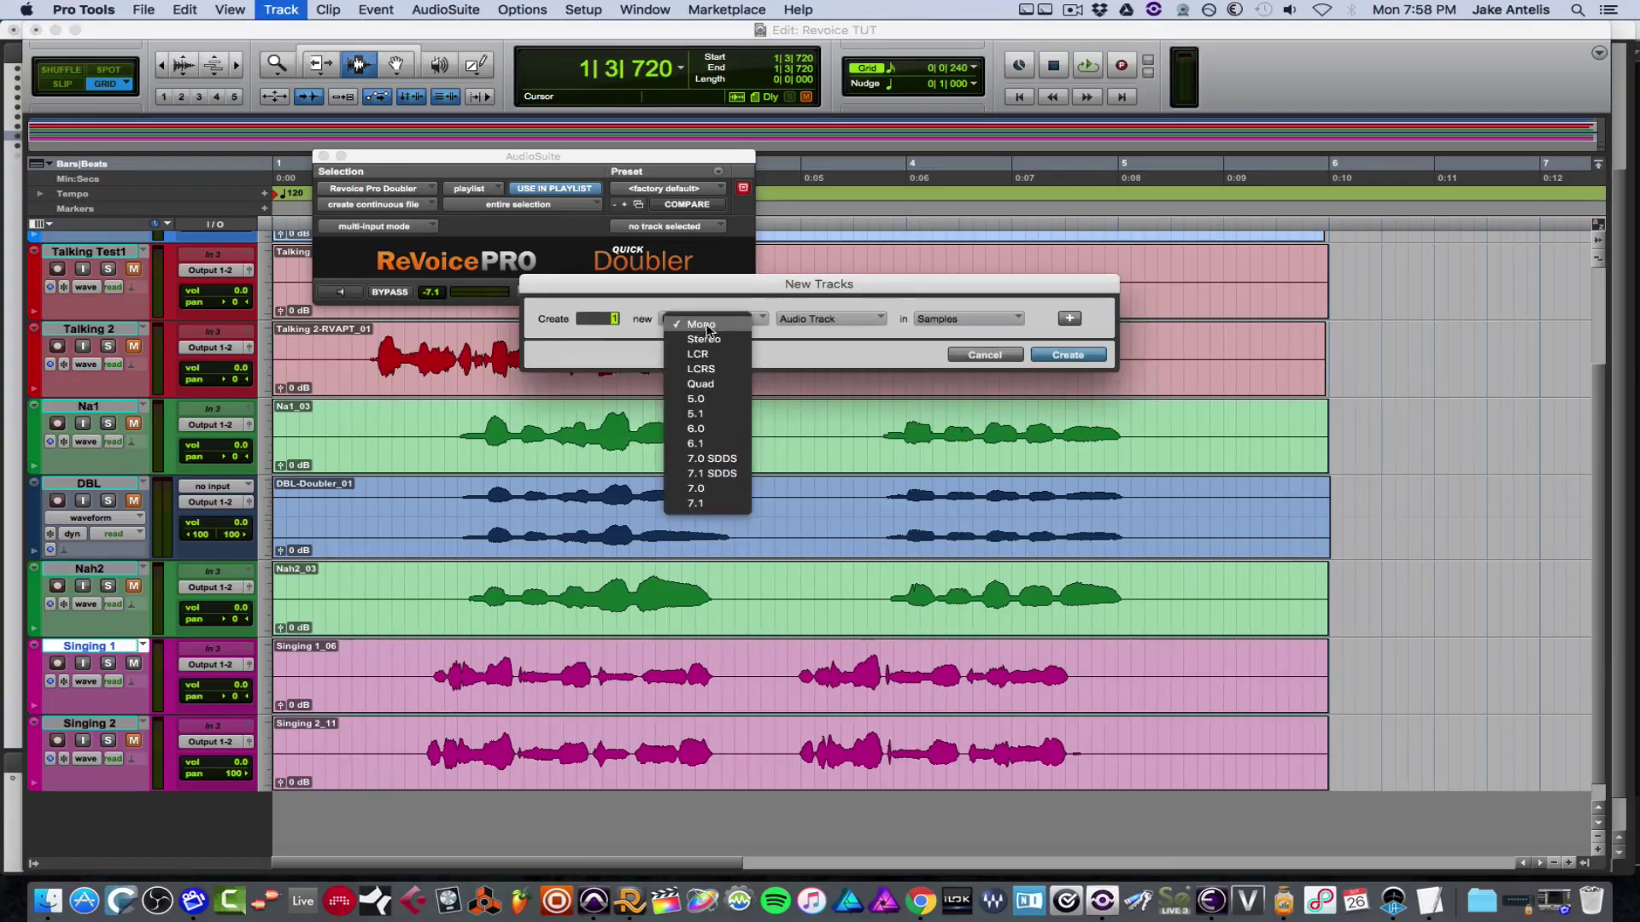
click(704, 338)
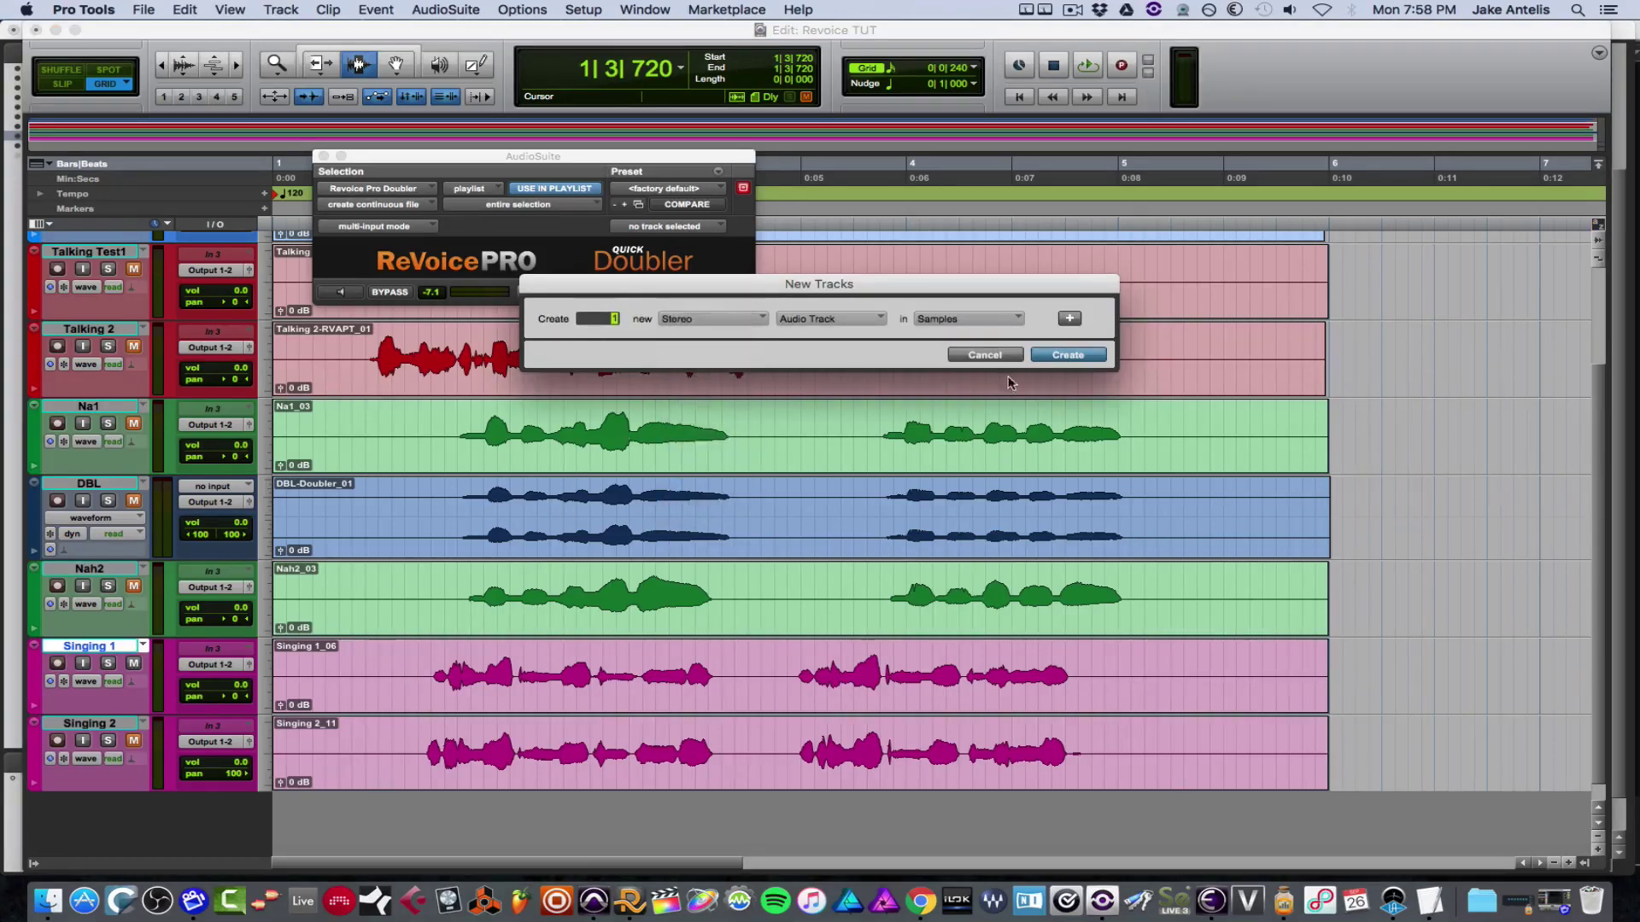
click(1067, 355)
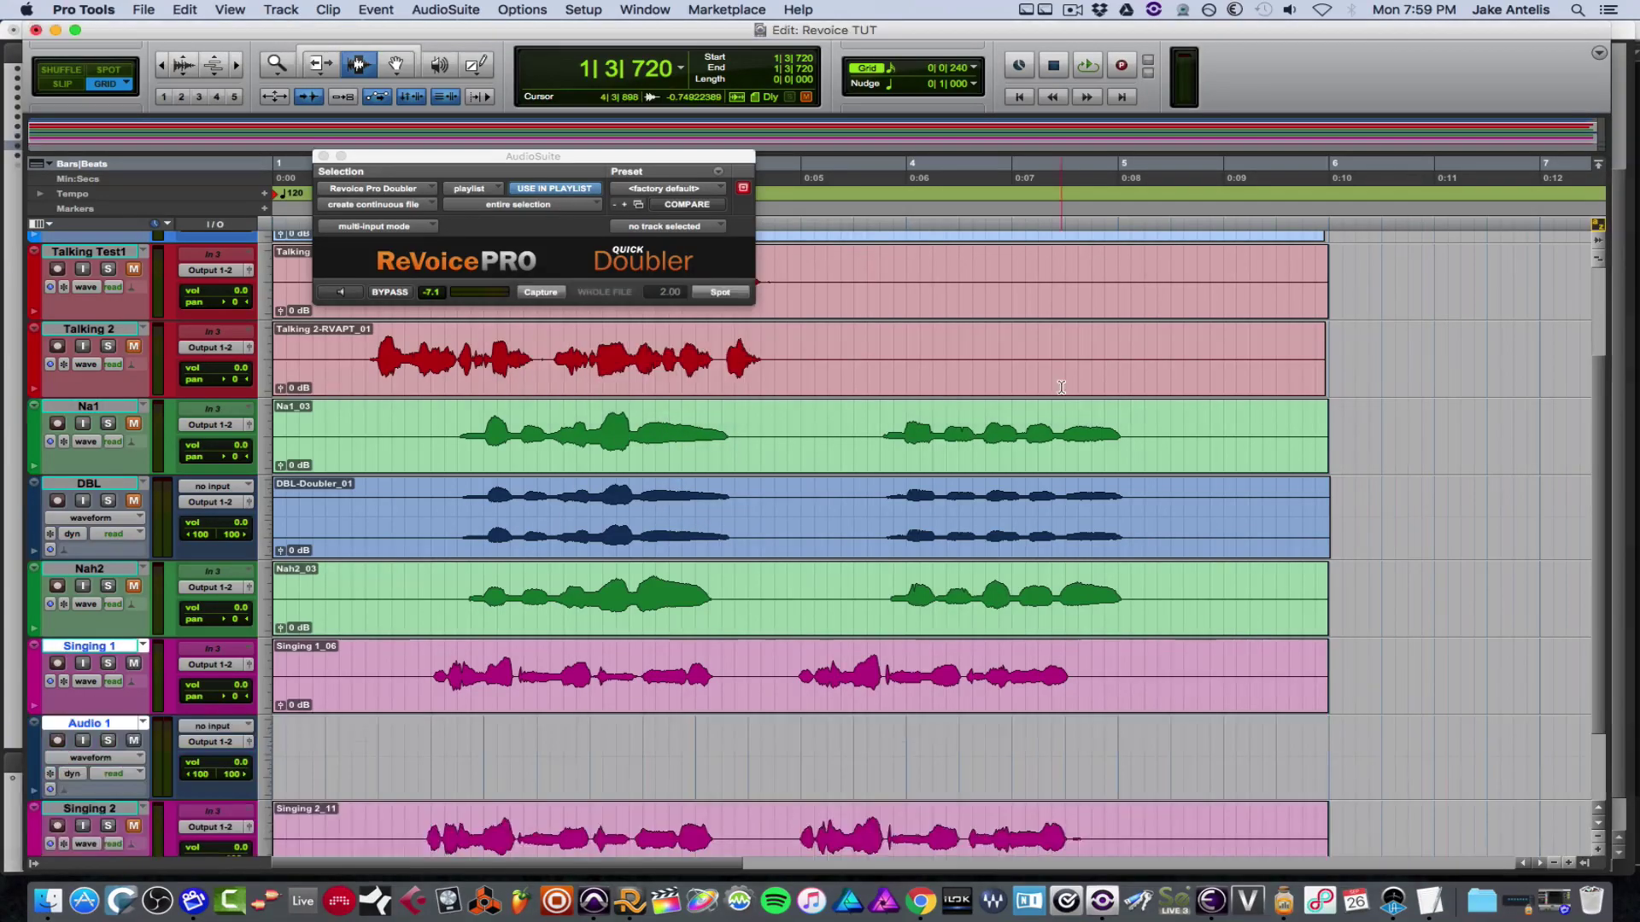
Rename the new stereo track below Singing 1 as DBL.
double_click(94, 724)
text(DBL)
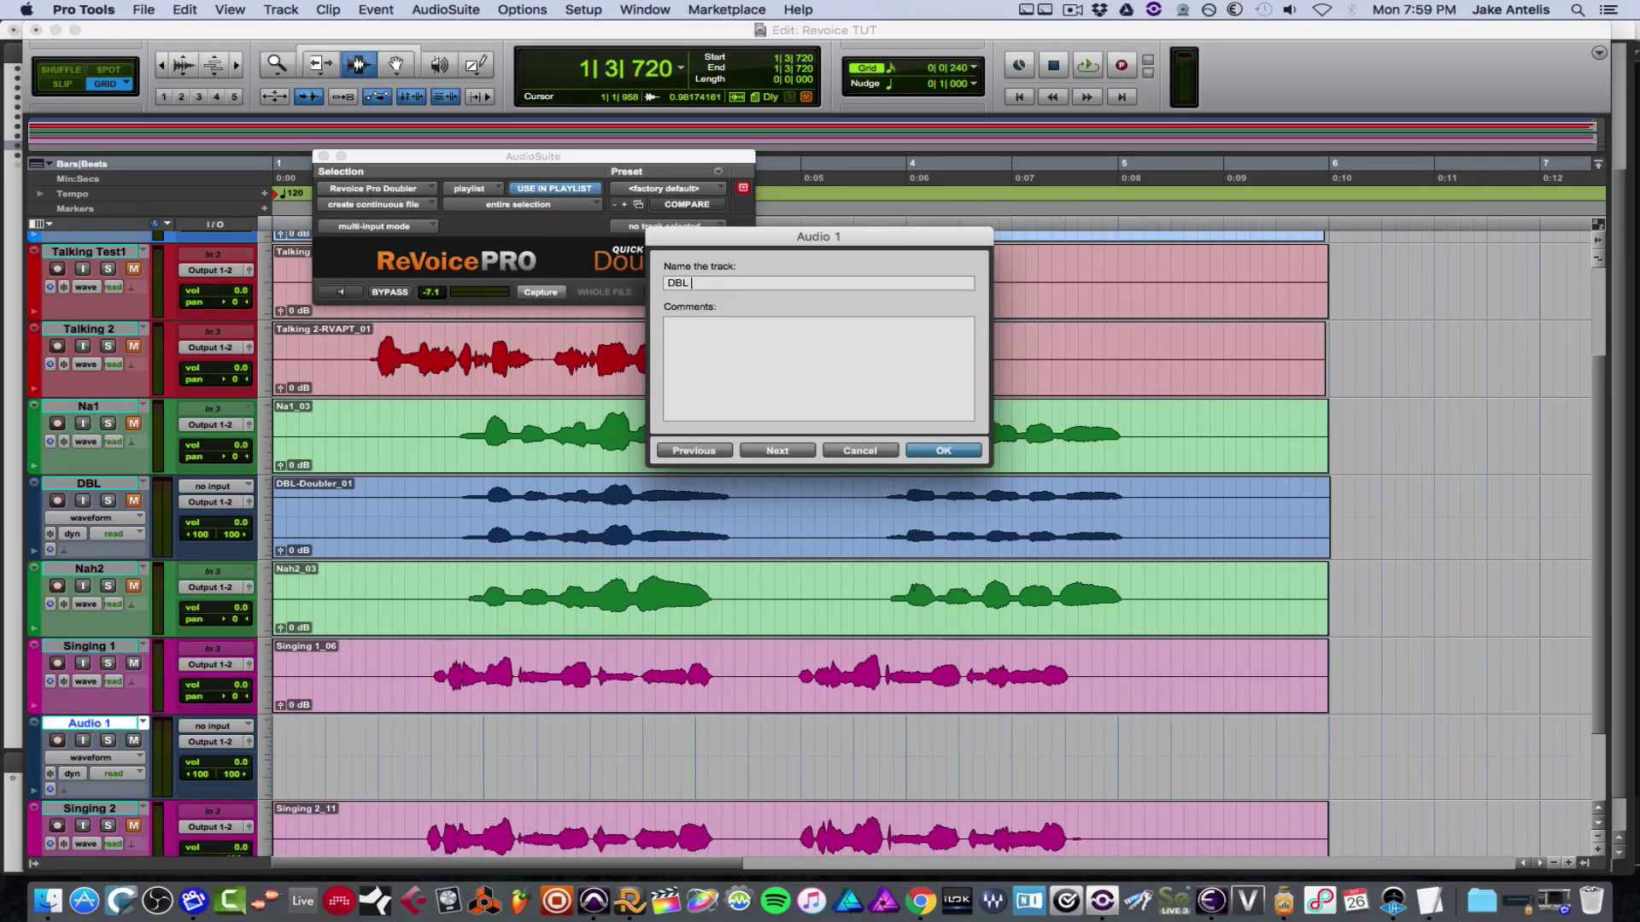
key(Return)
Capture the whole Singing 1 clip with the Doubler and spot the doubled result onto the DBL track beneath it.
click(499, 680)
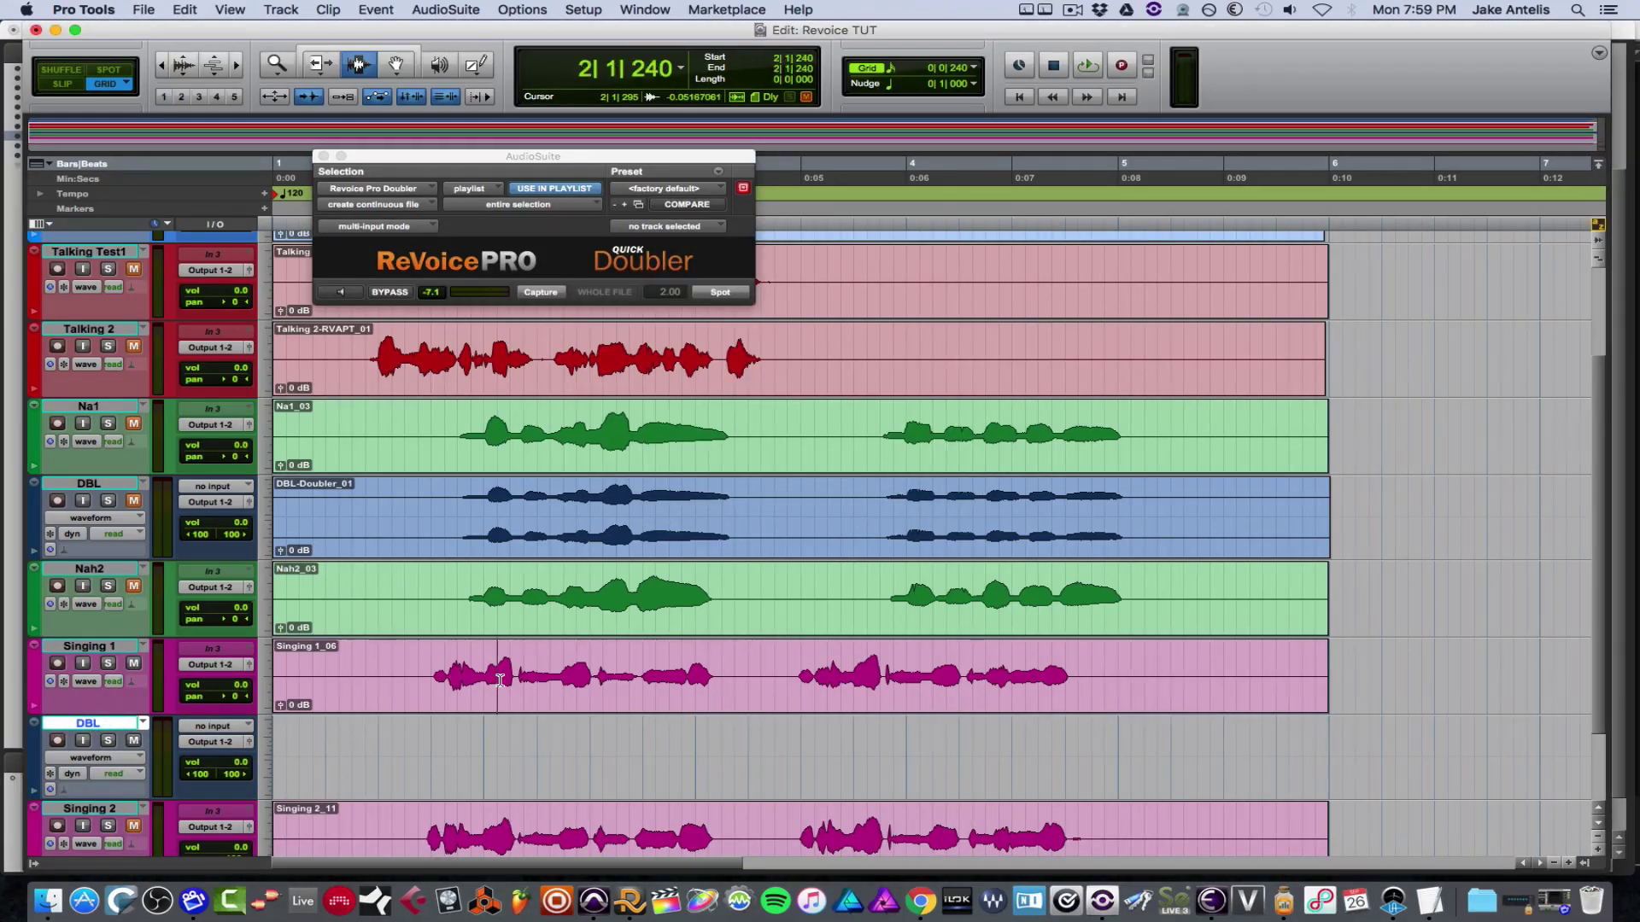
double_click(499, 680)
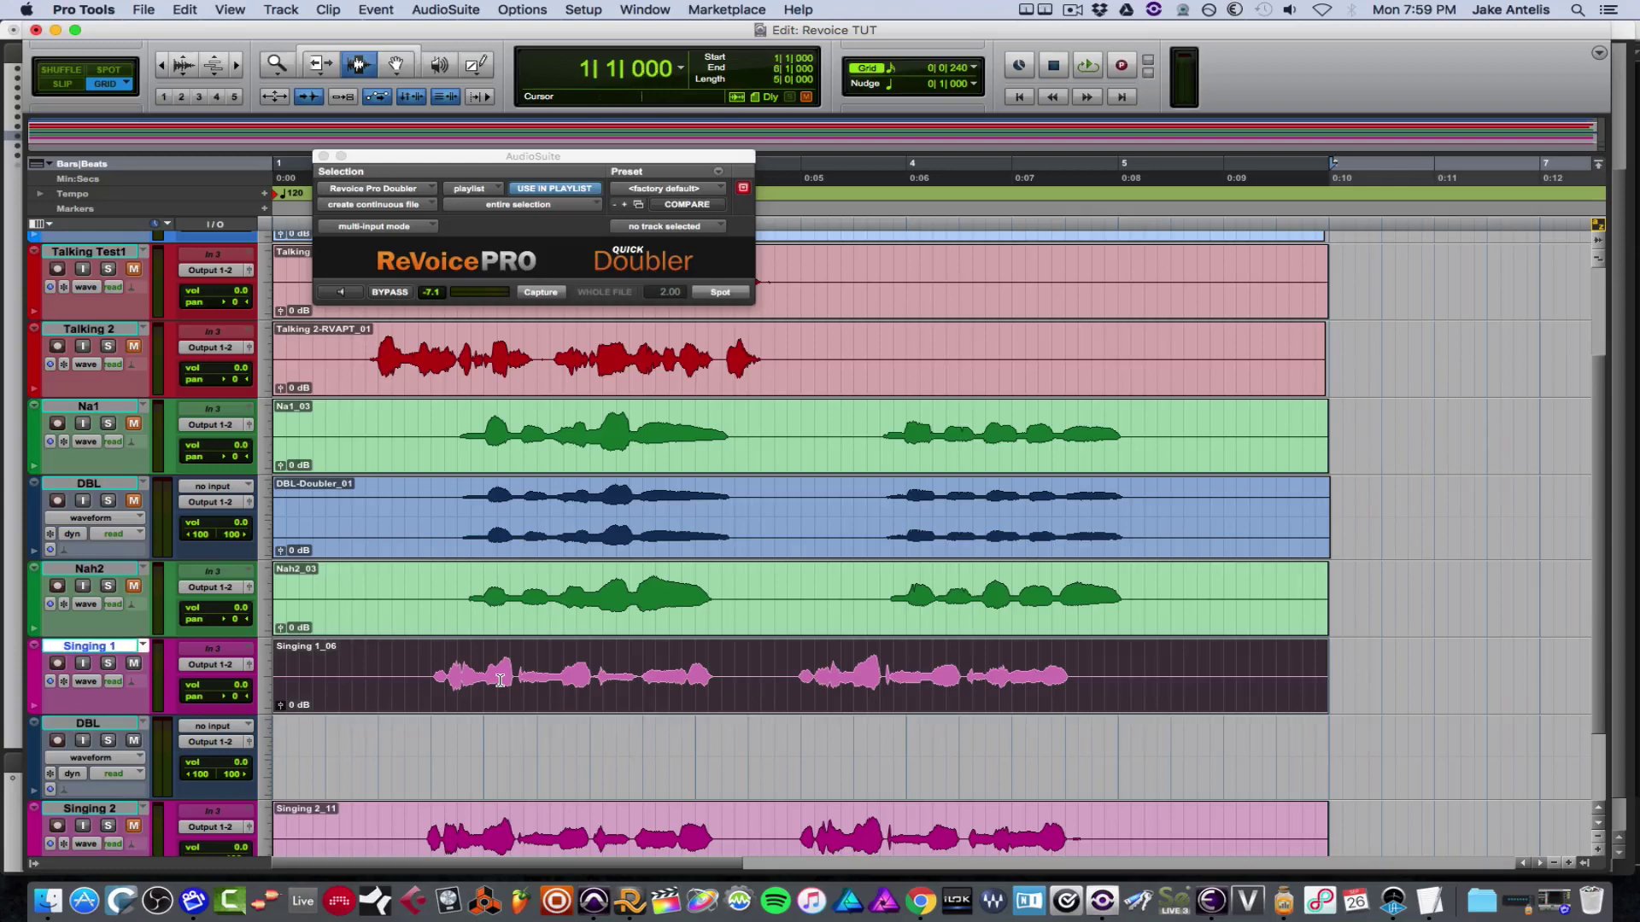
click(538, 292)
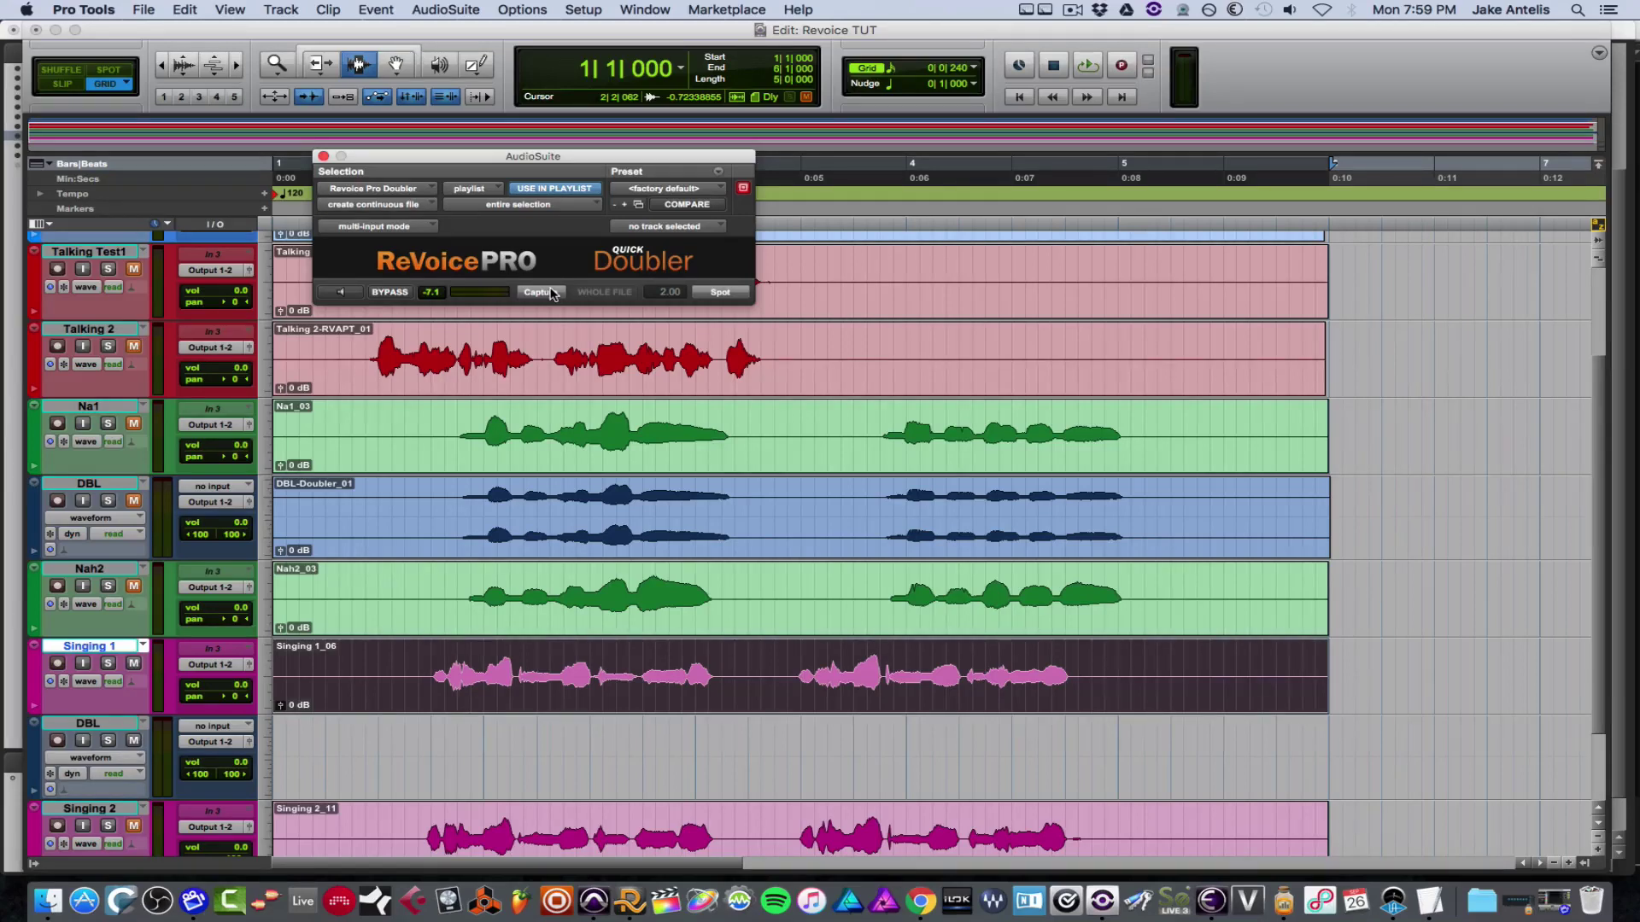
key(semicolon)
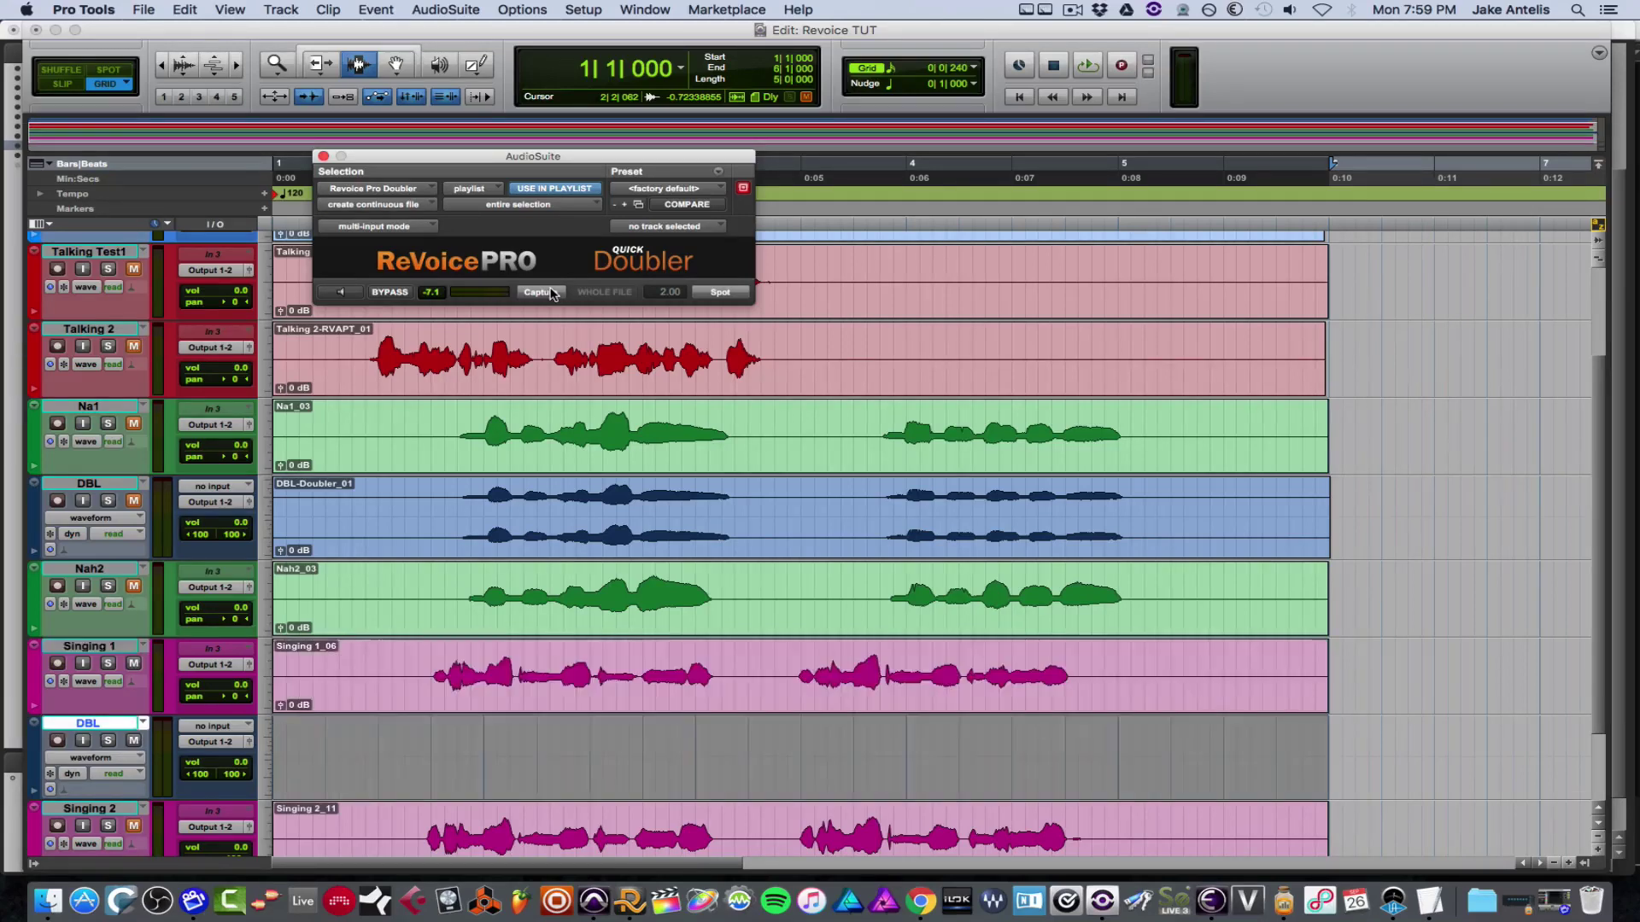
click(720, 292)
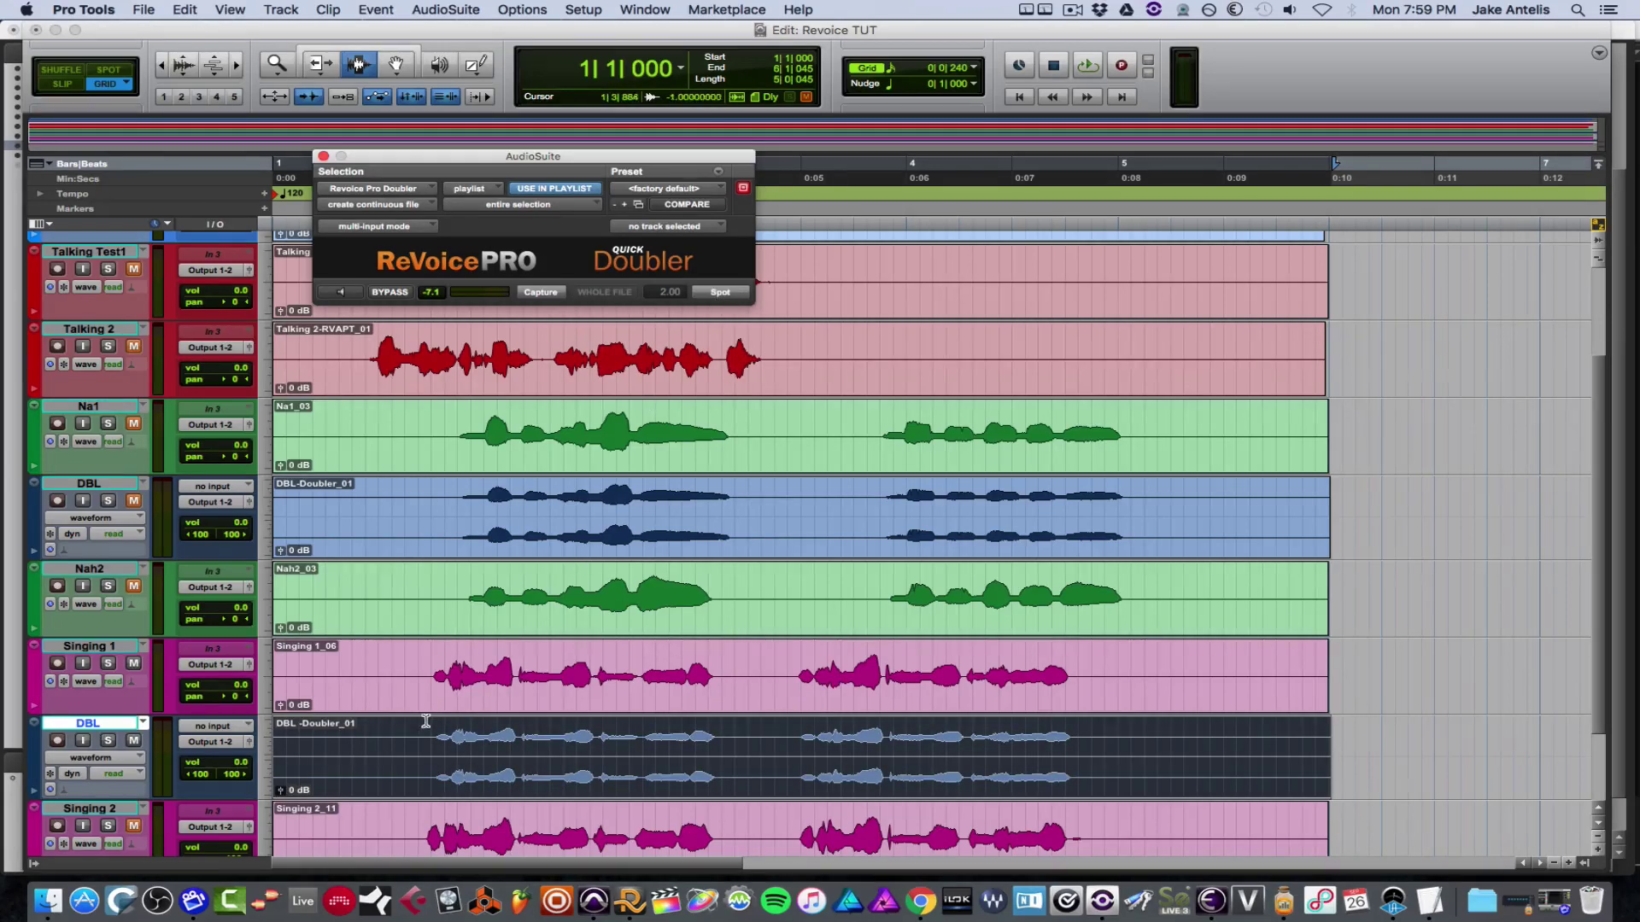
Play the session with the new Singing 1 double from 1|3|720, and stop after the second phrase.
click(417, 726)
key(space)
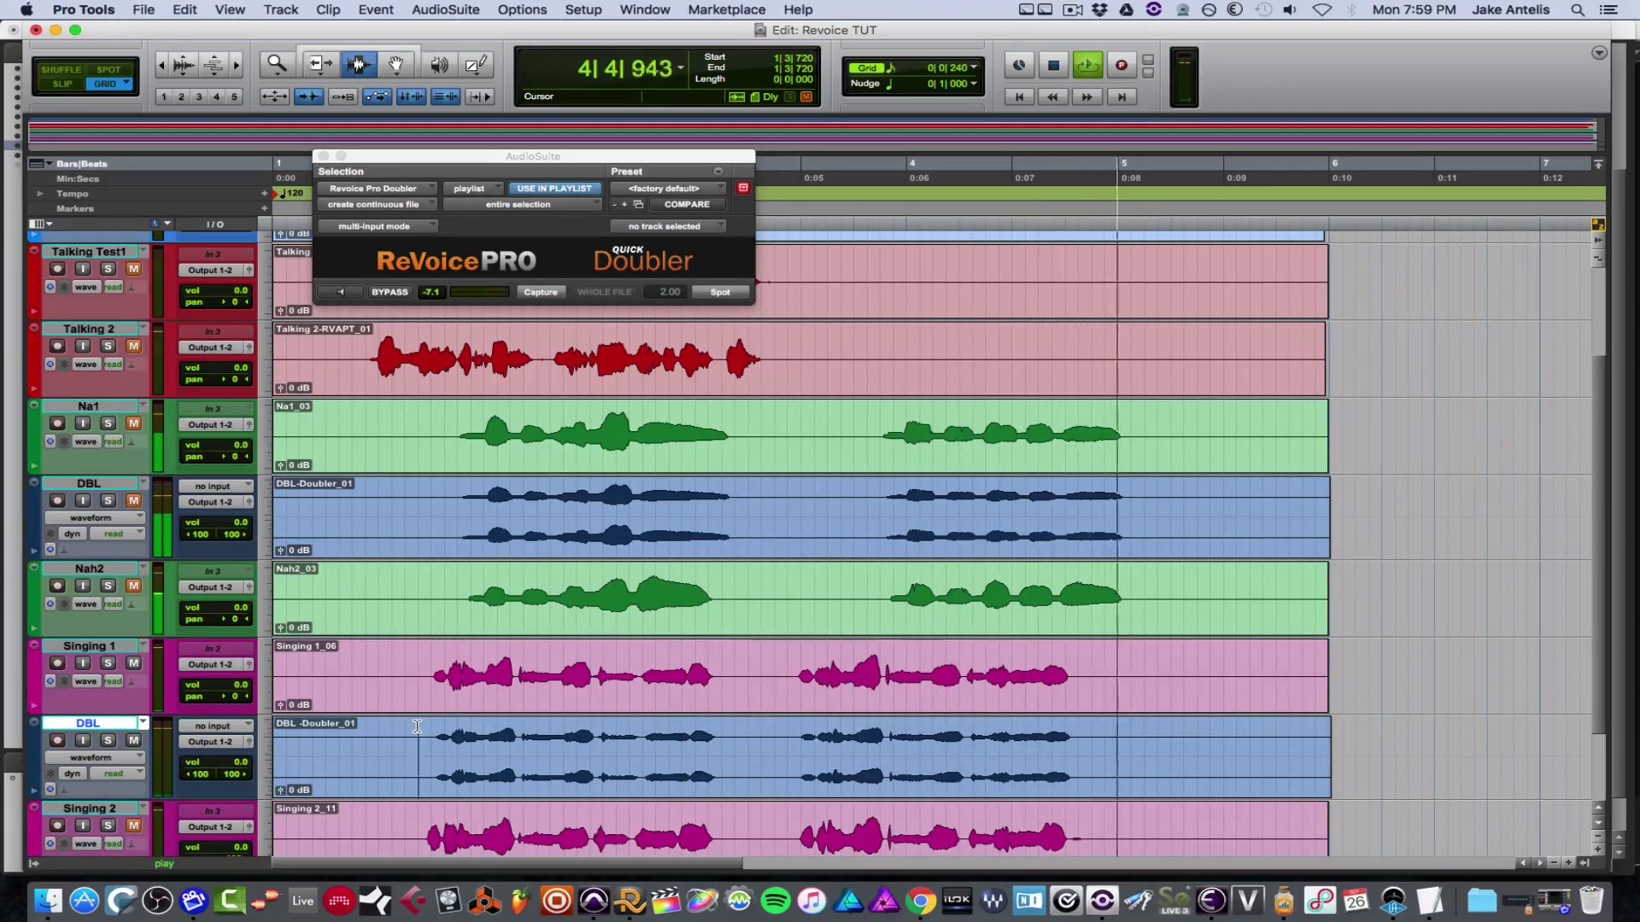
key(space)
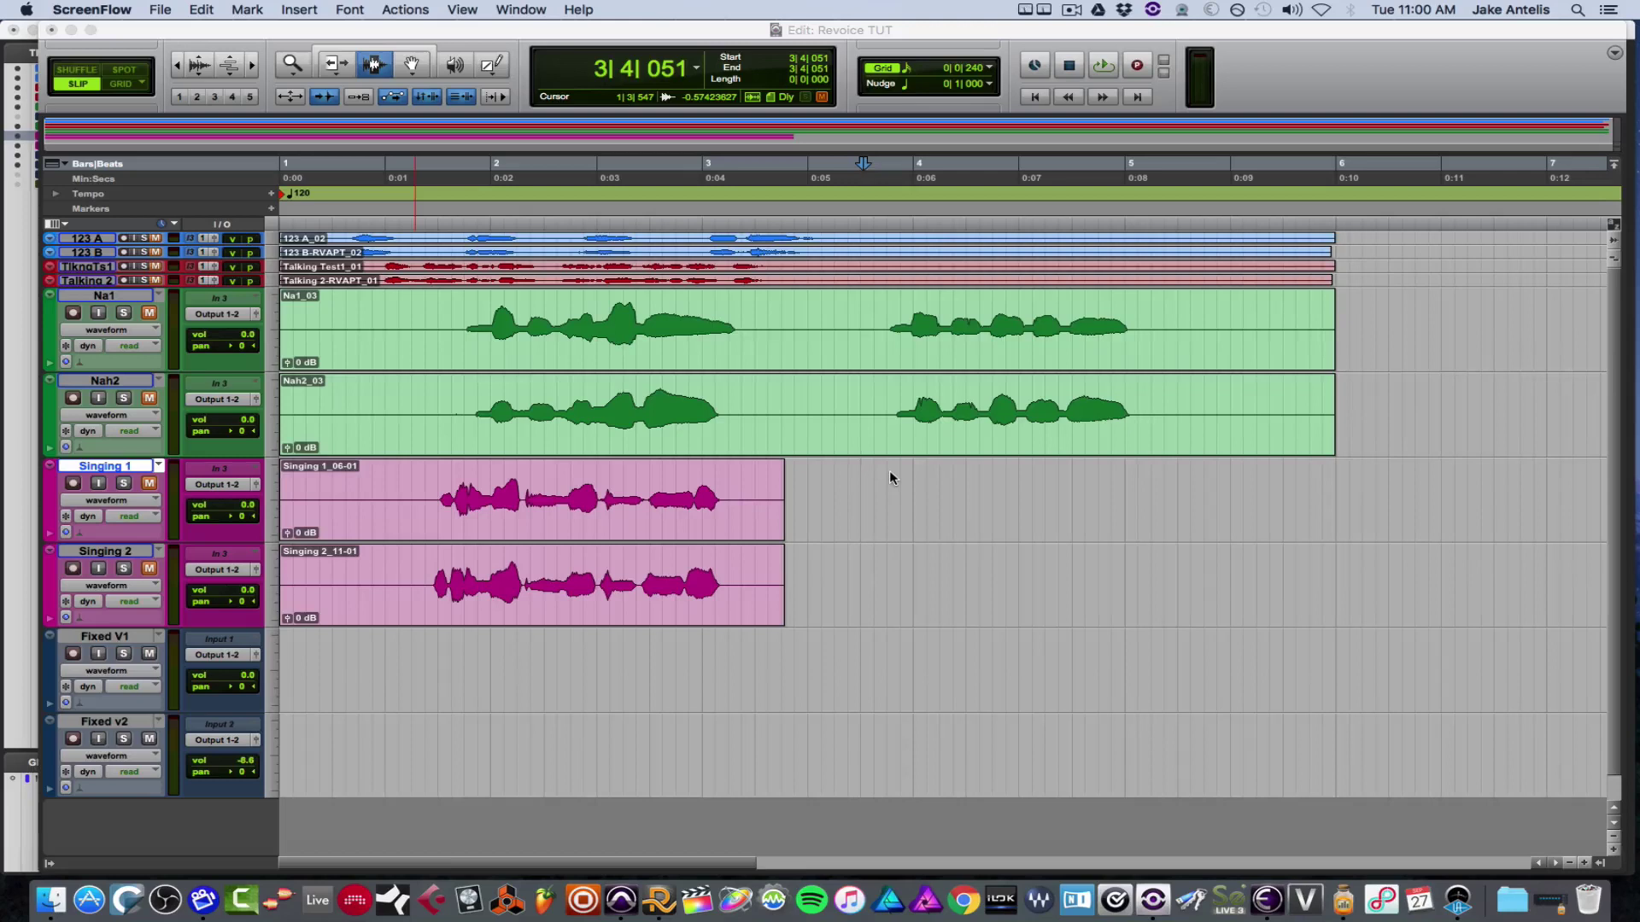
Open the Synchro Arts Revoice Pro Link AudioSuite plug-in and move its window clear of the Singing clips.
click(448, 30)
click(428, 16)
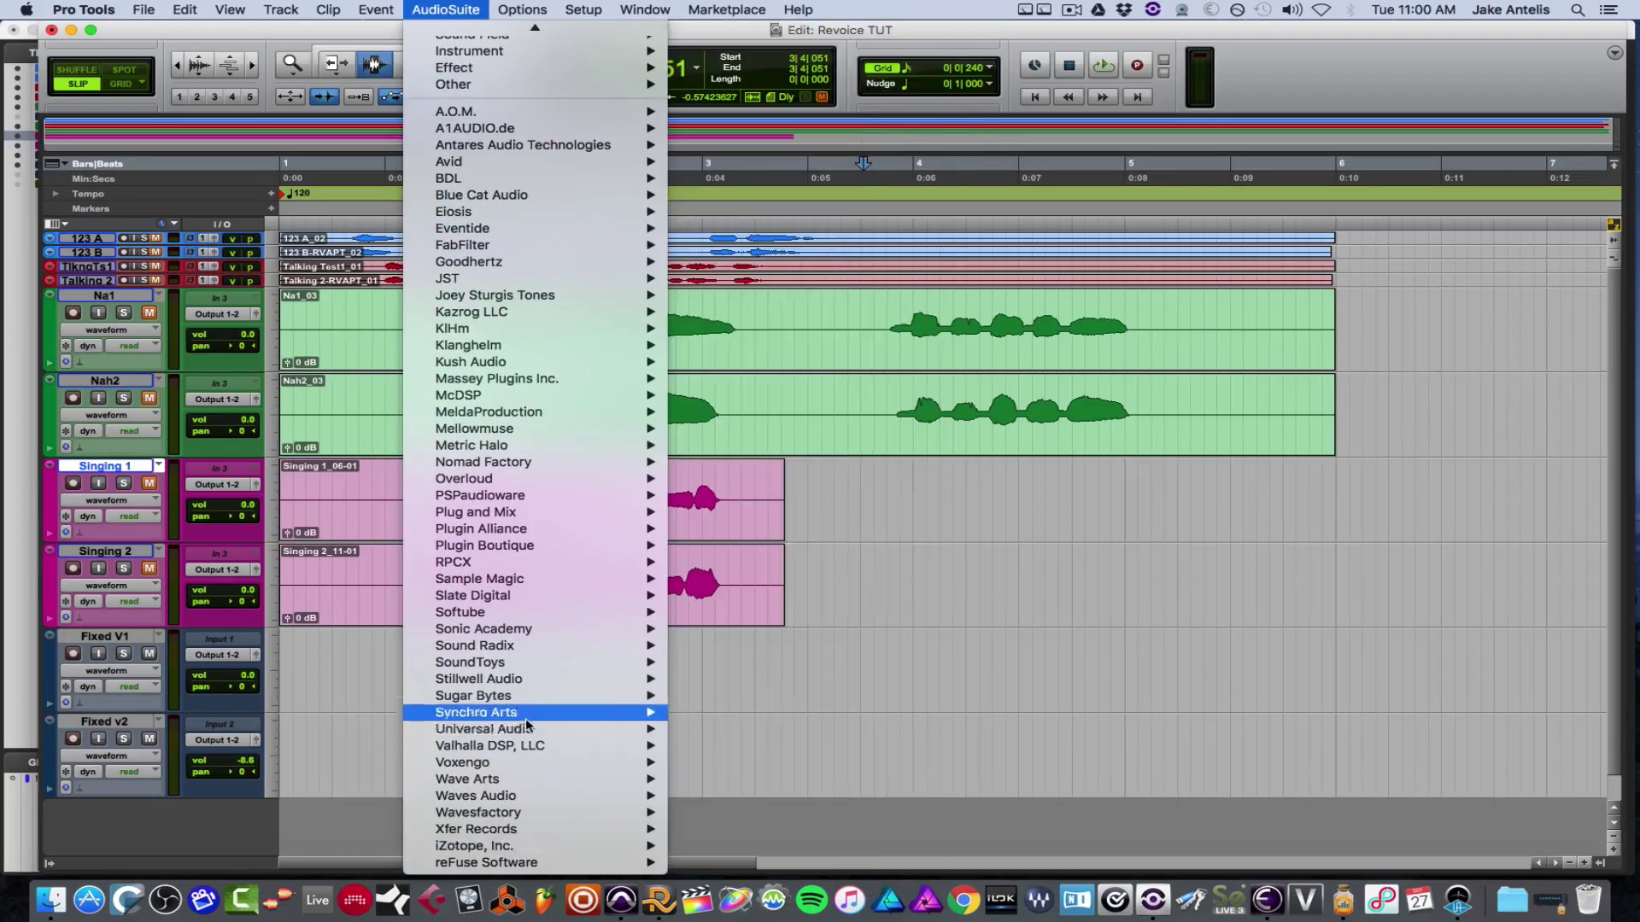
mouse_move(632, 713)
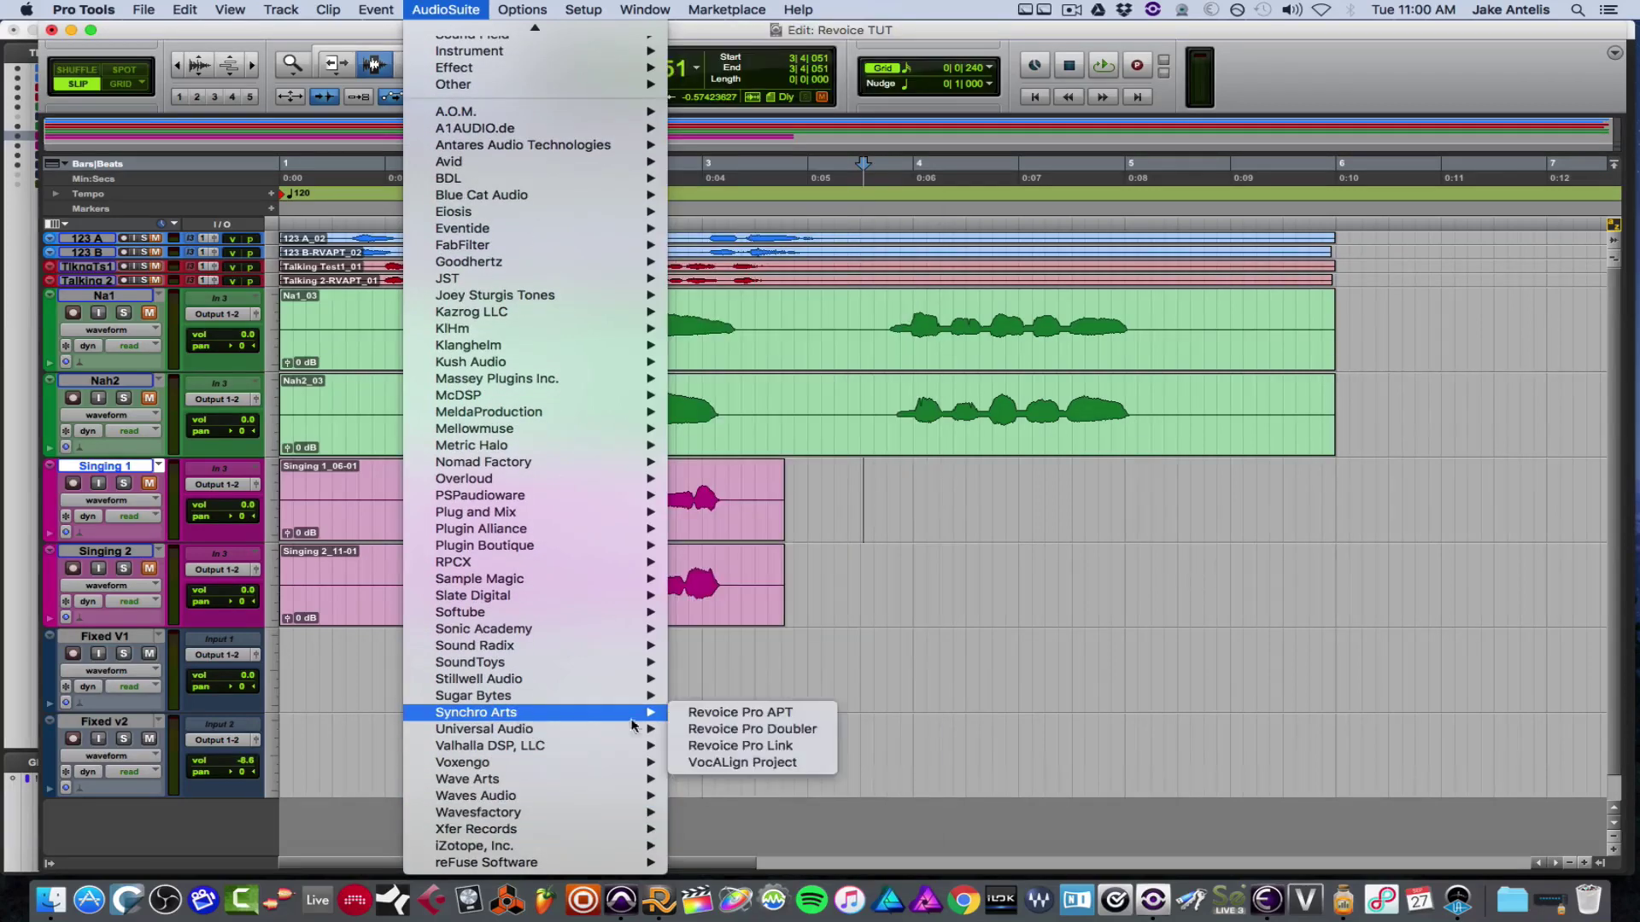
click(766, 746)
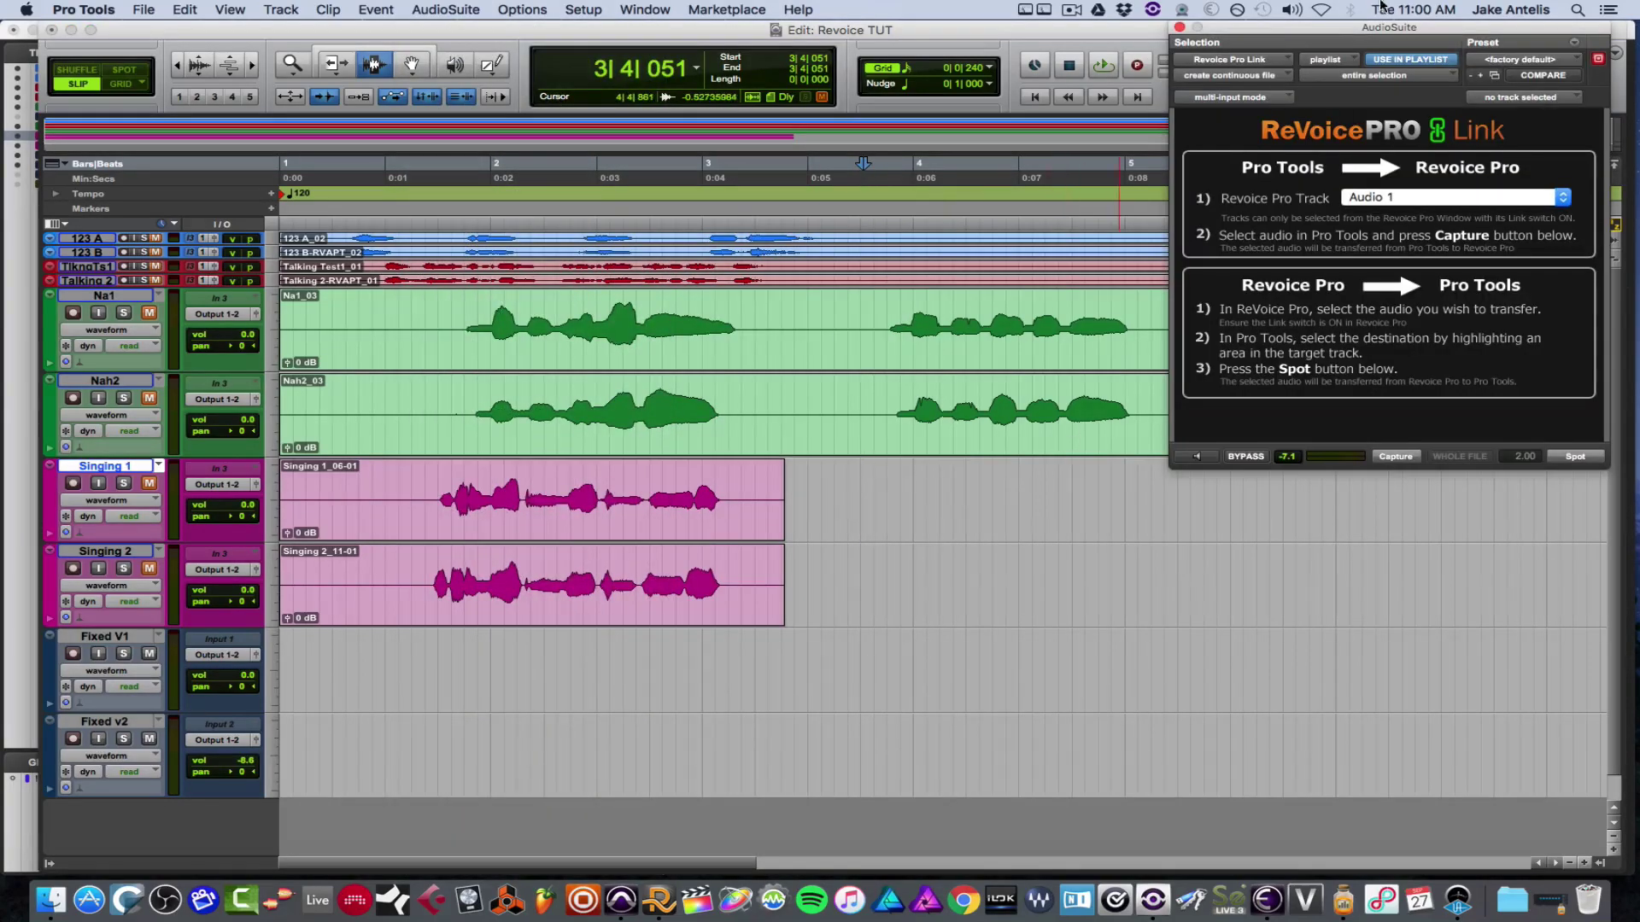
drag(1396, 28, 1205, 166)
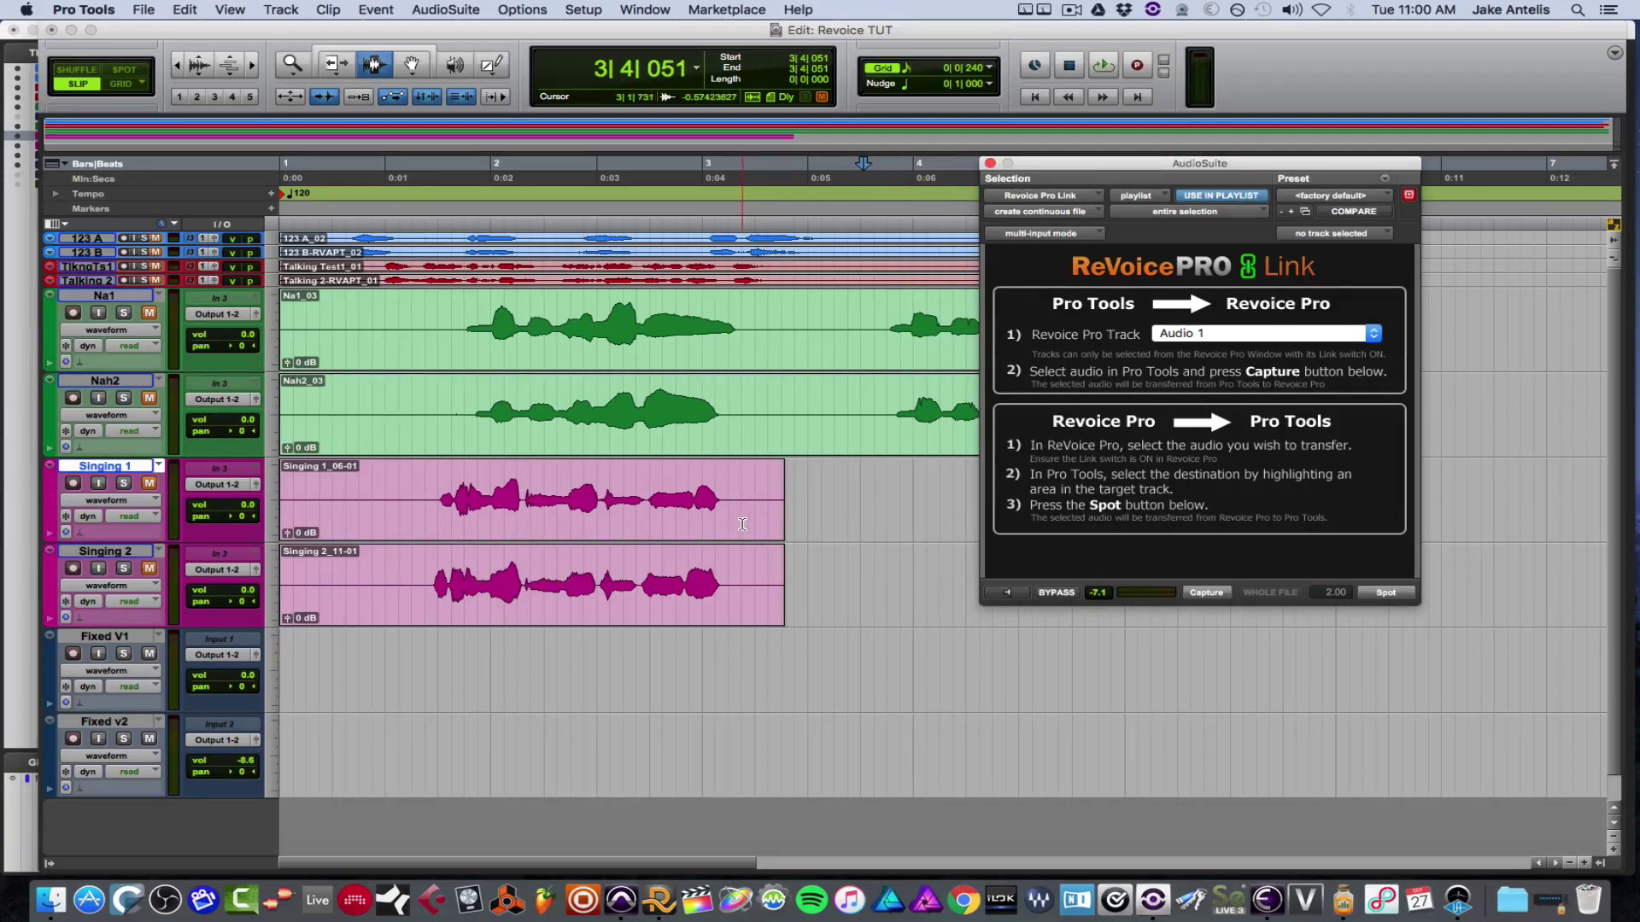
Unmute Singing 1 and play its phrase from 1|4|030.
click(152, 483)
click(440, 490)
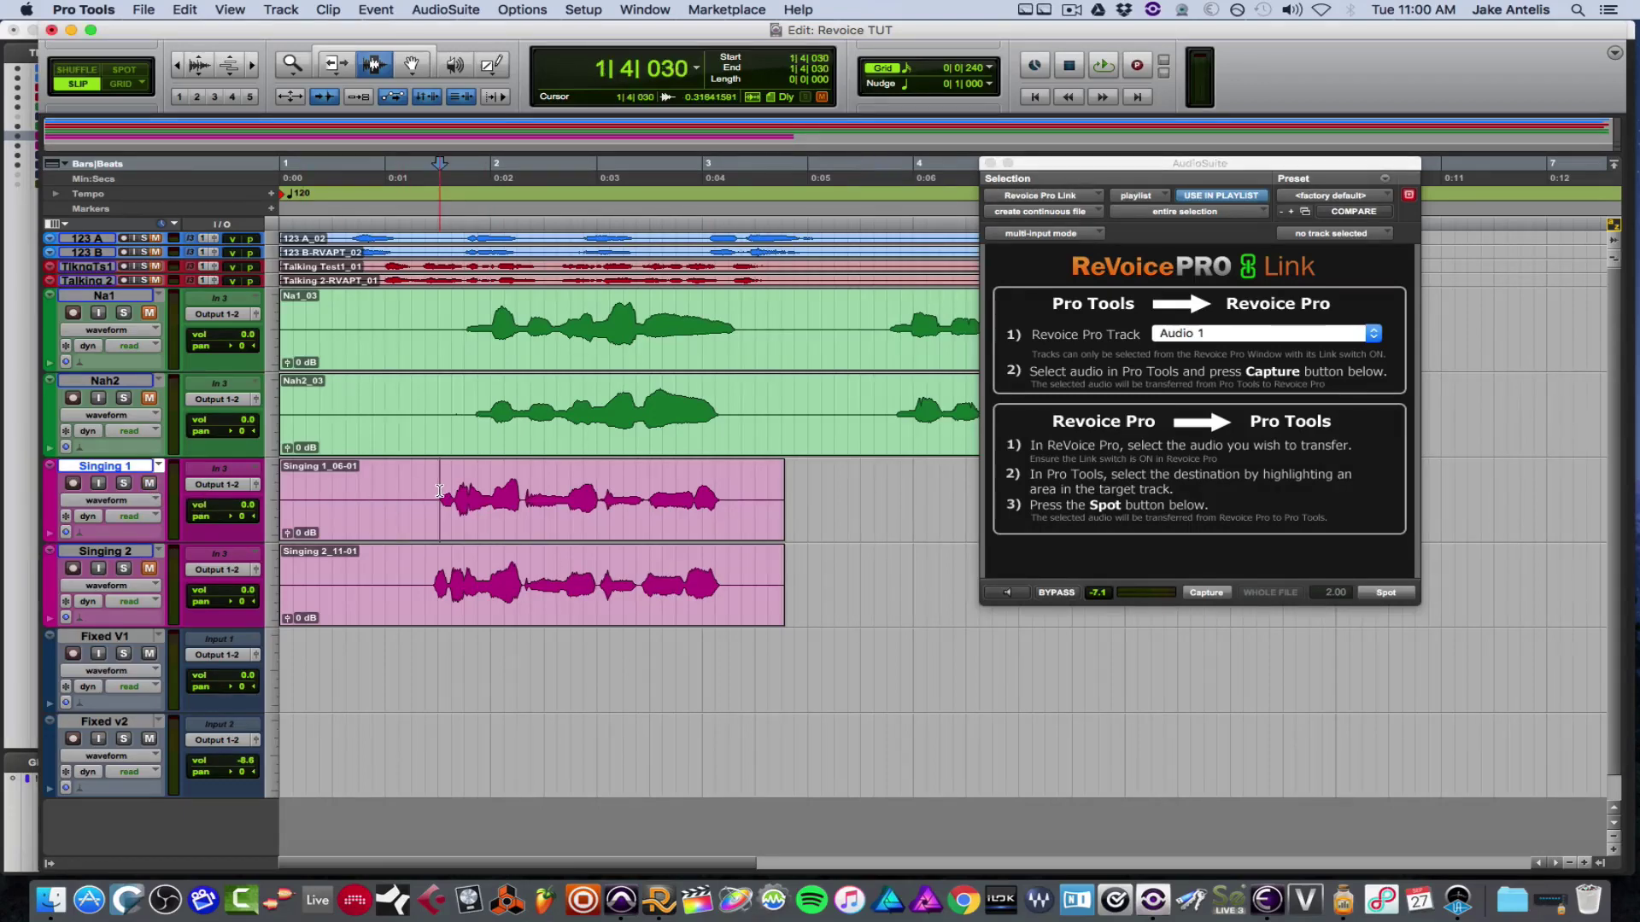
key(space)
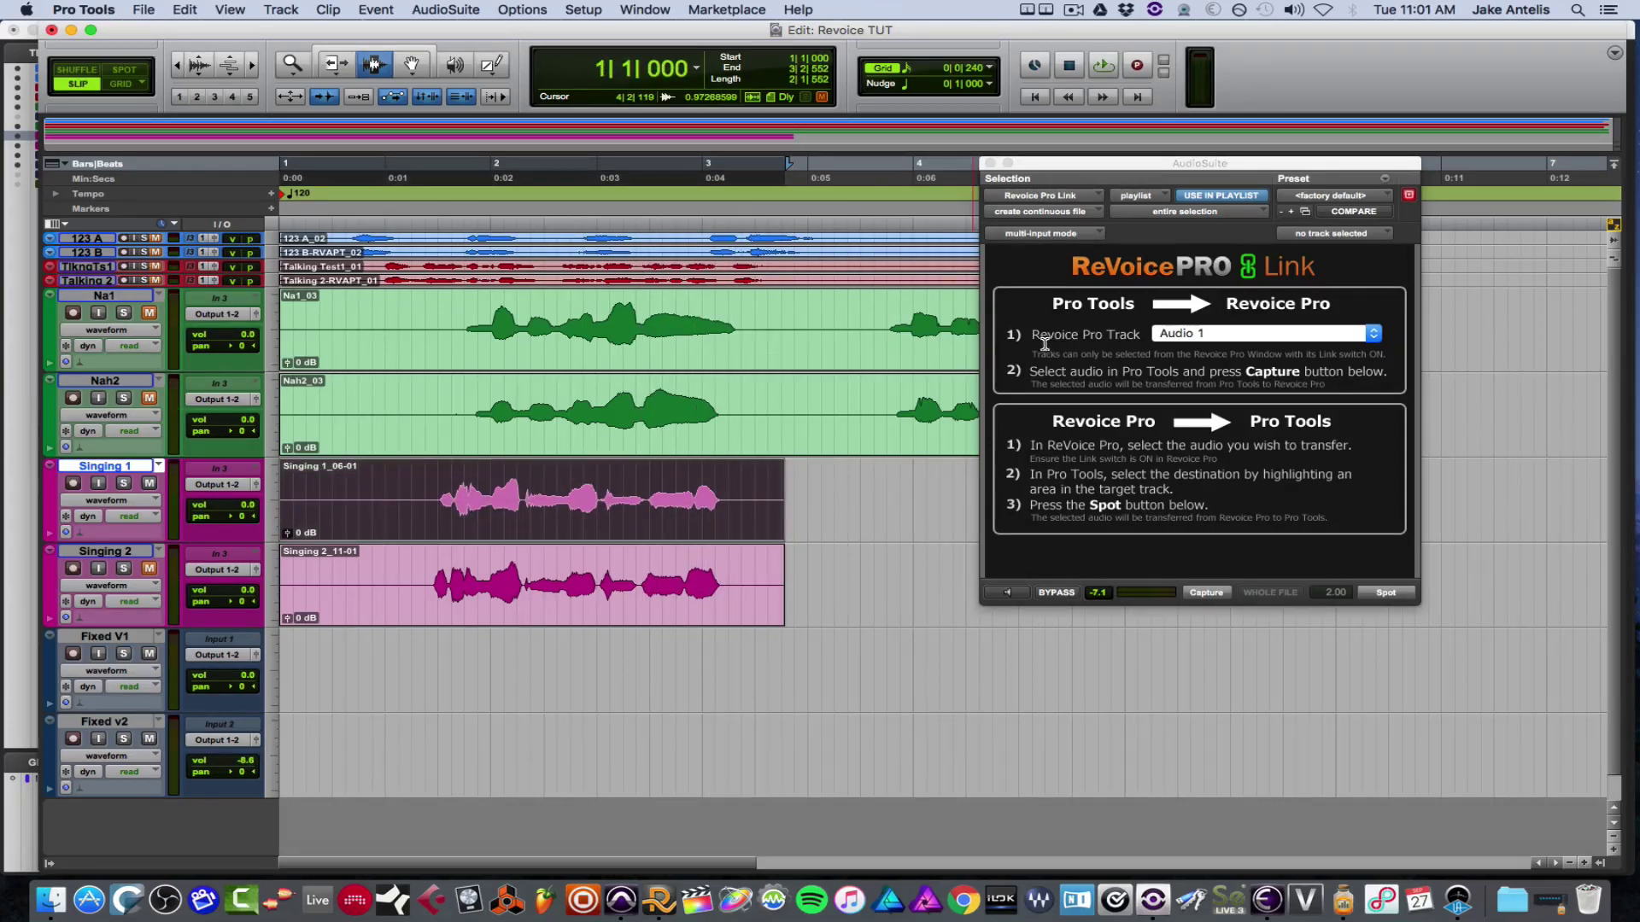
Capture the selected Singing 1 clip to the Revoice Pro track Audio 1.
click(1176, 335)
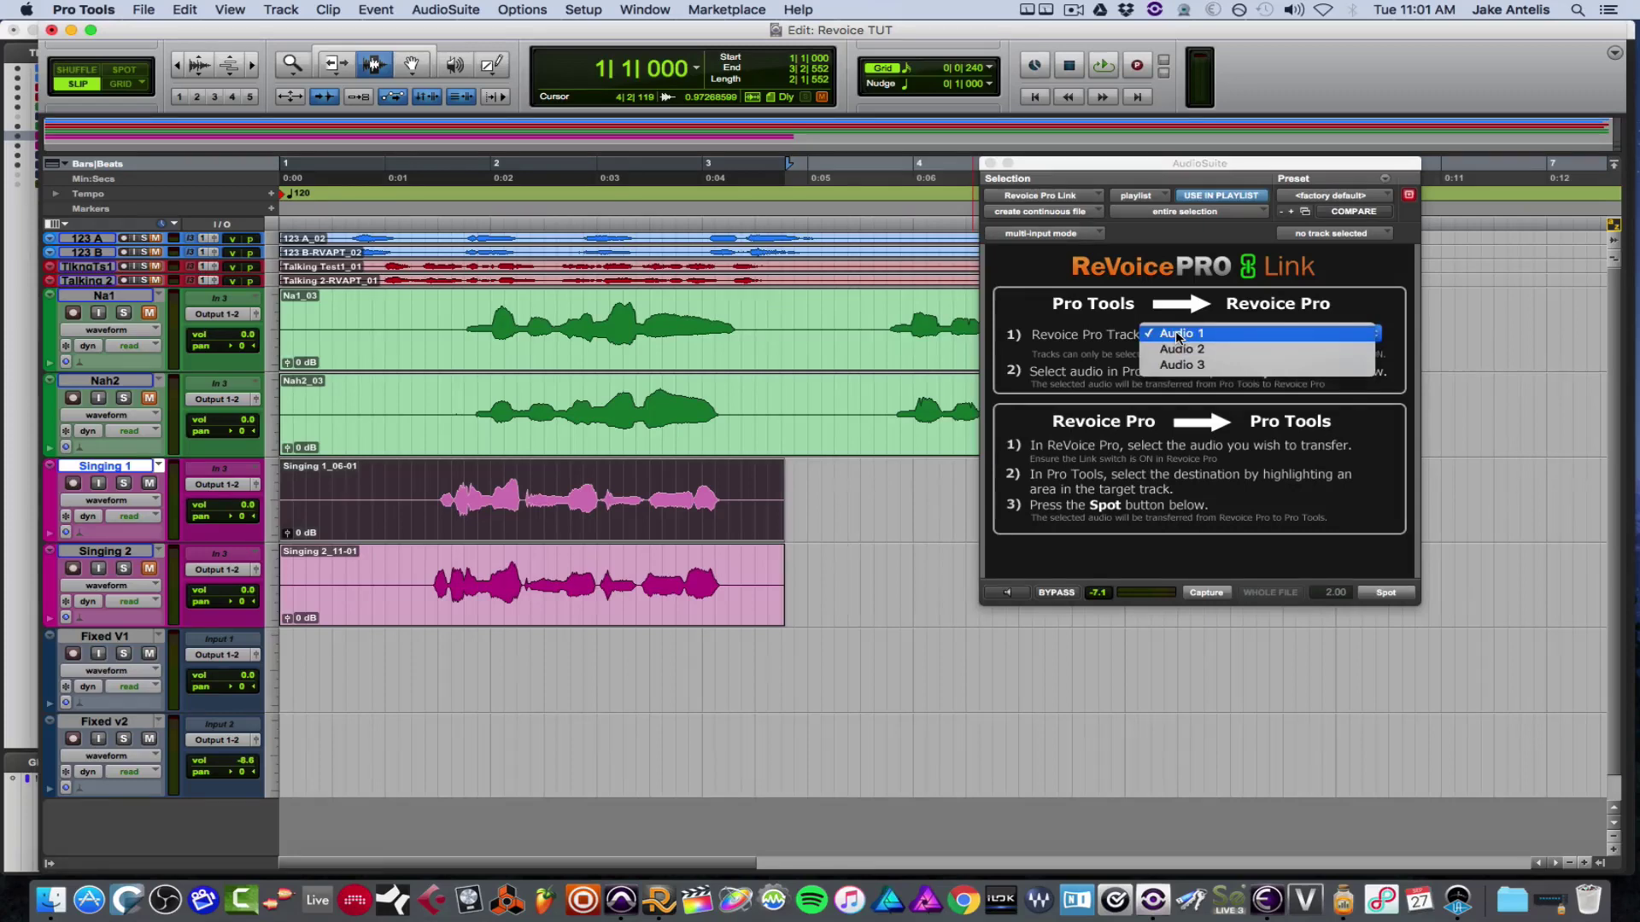
click(1176, 334)
click(1215, 593)
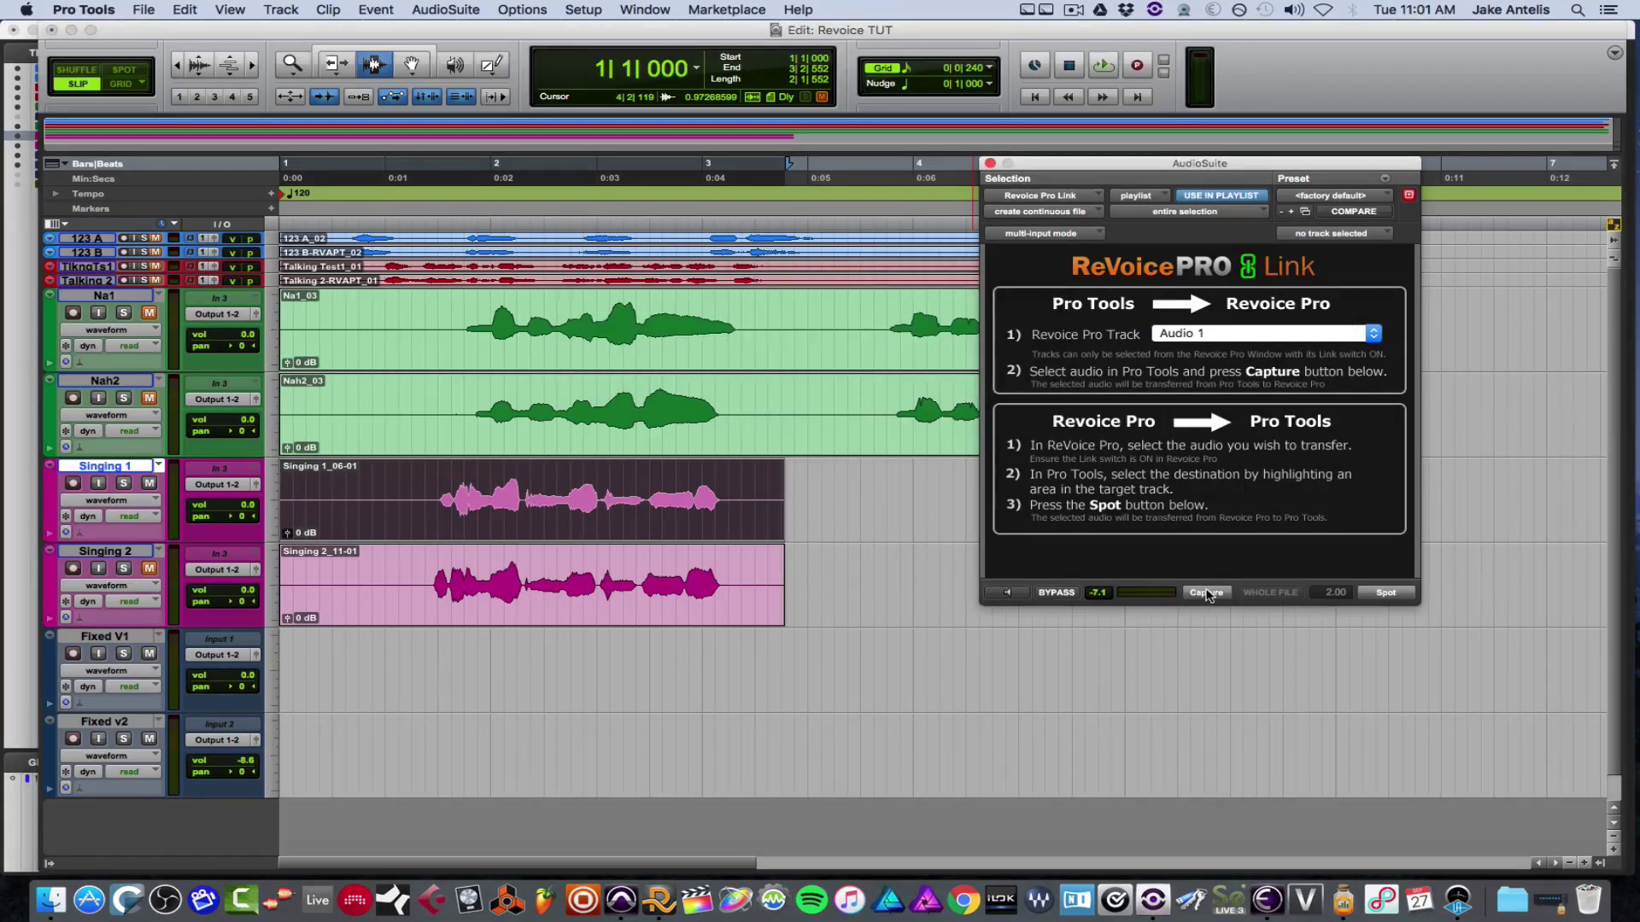
Capture the Singing 2 clip to the Revoice Pro track Audio 2 and switch to Revoice Pro.
key(semicolon)
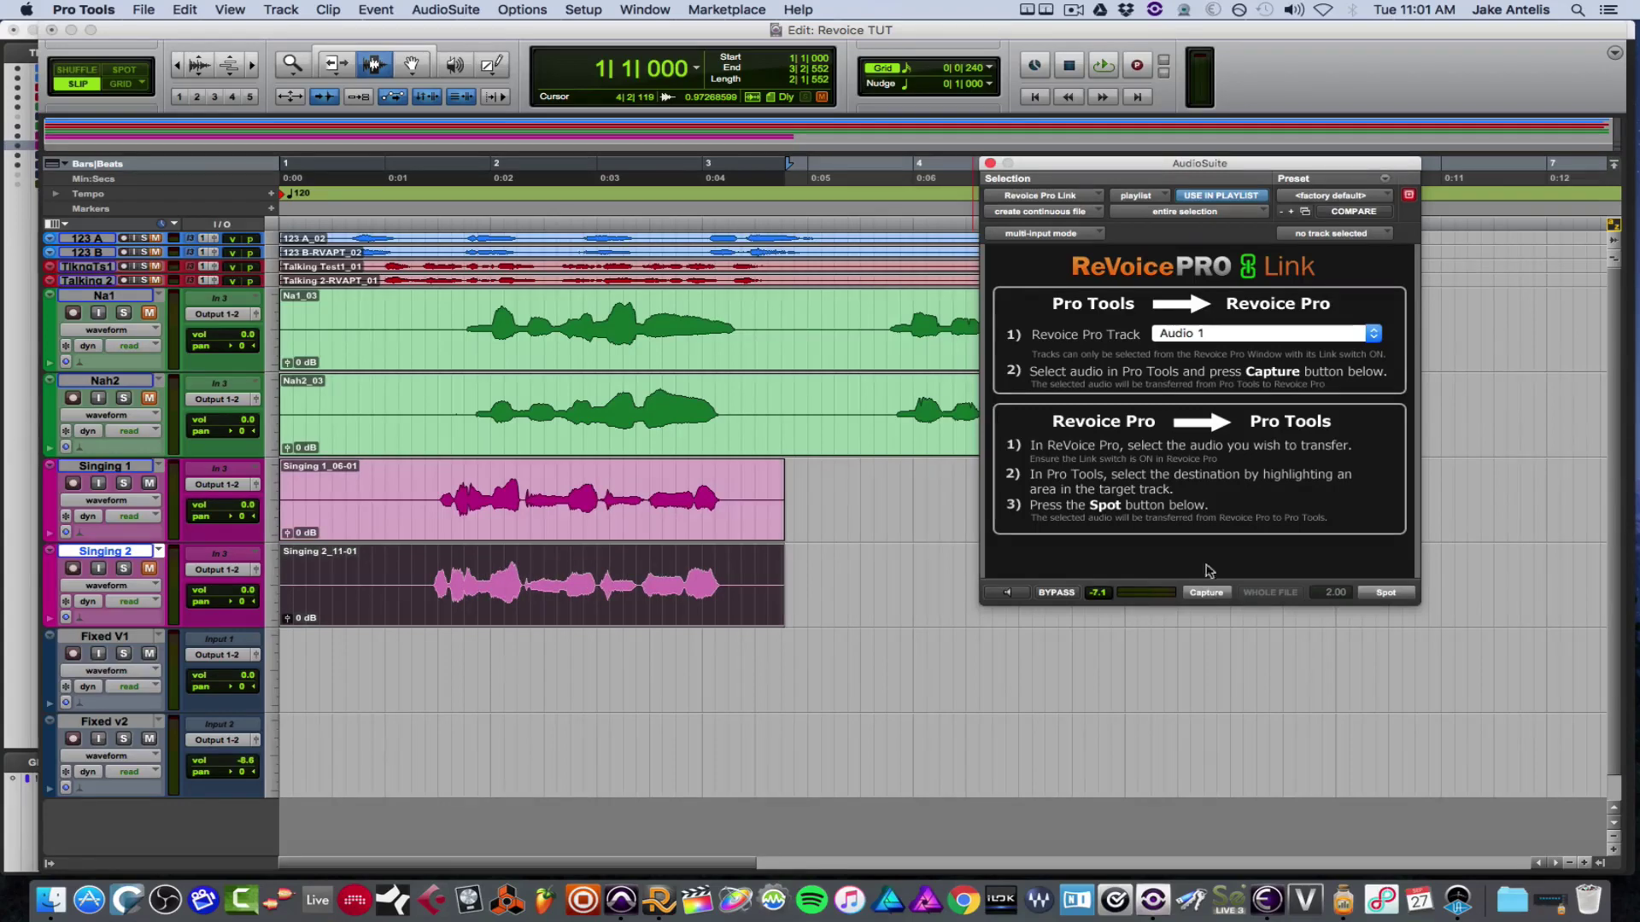
click(1209, 335)
click(1207, 347)
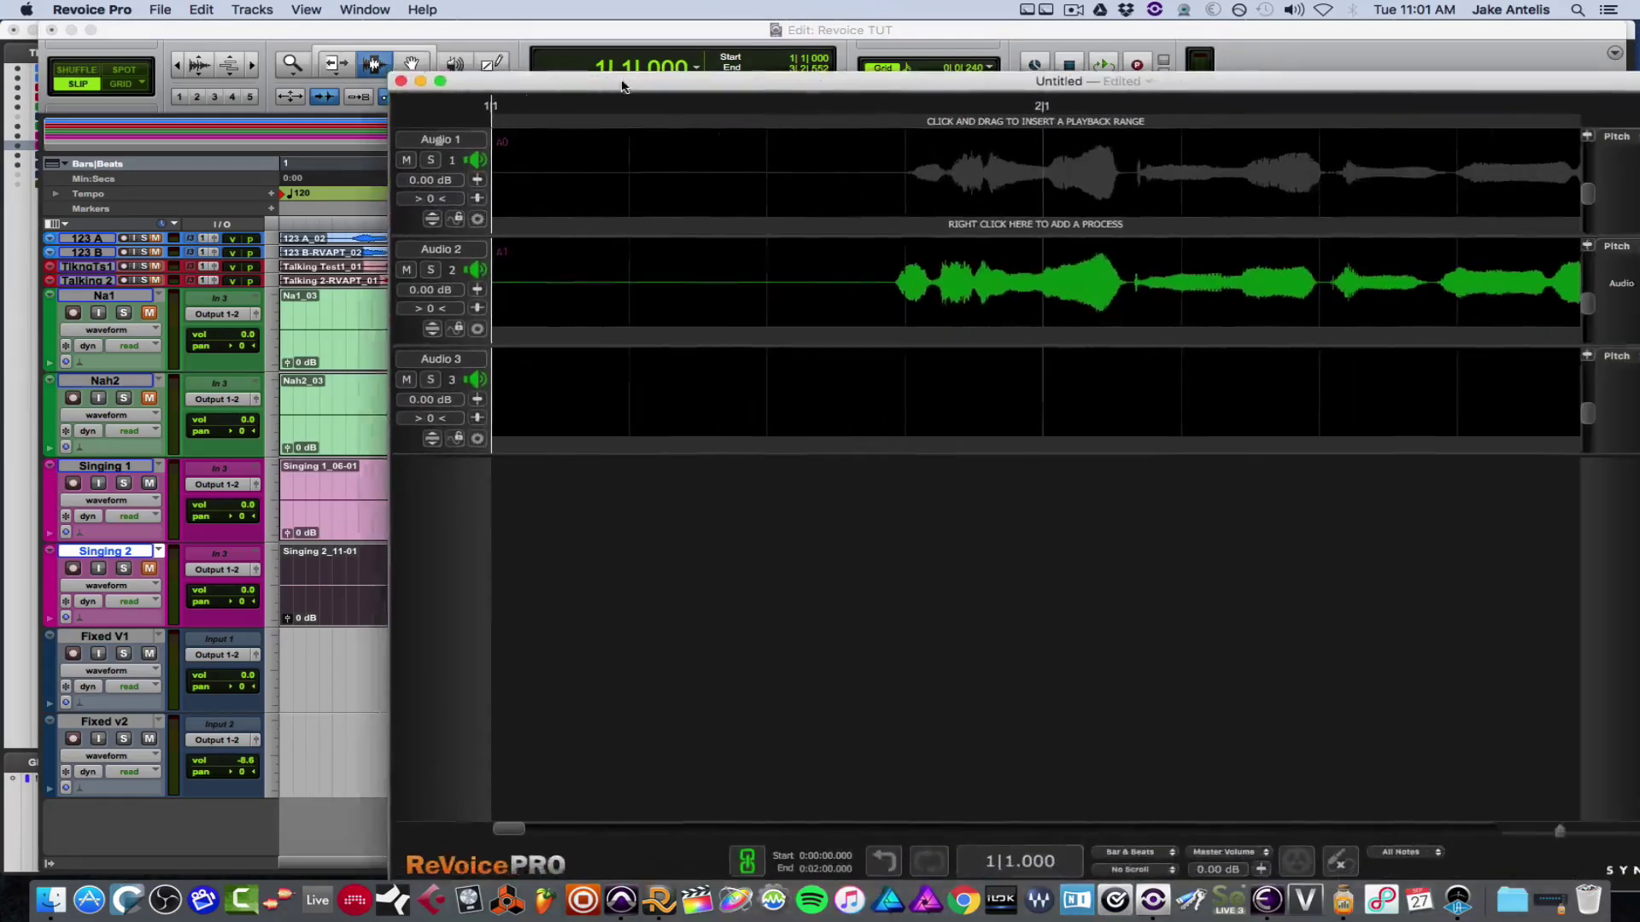
Reposition the Revoice Pro window, inspect Audio 1 at full height with its whole phrase in view, and restore the multi-track view.
drag(622, 82, 376, 52)
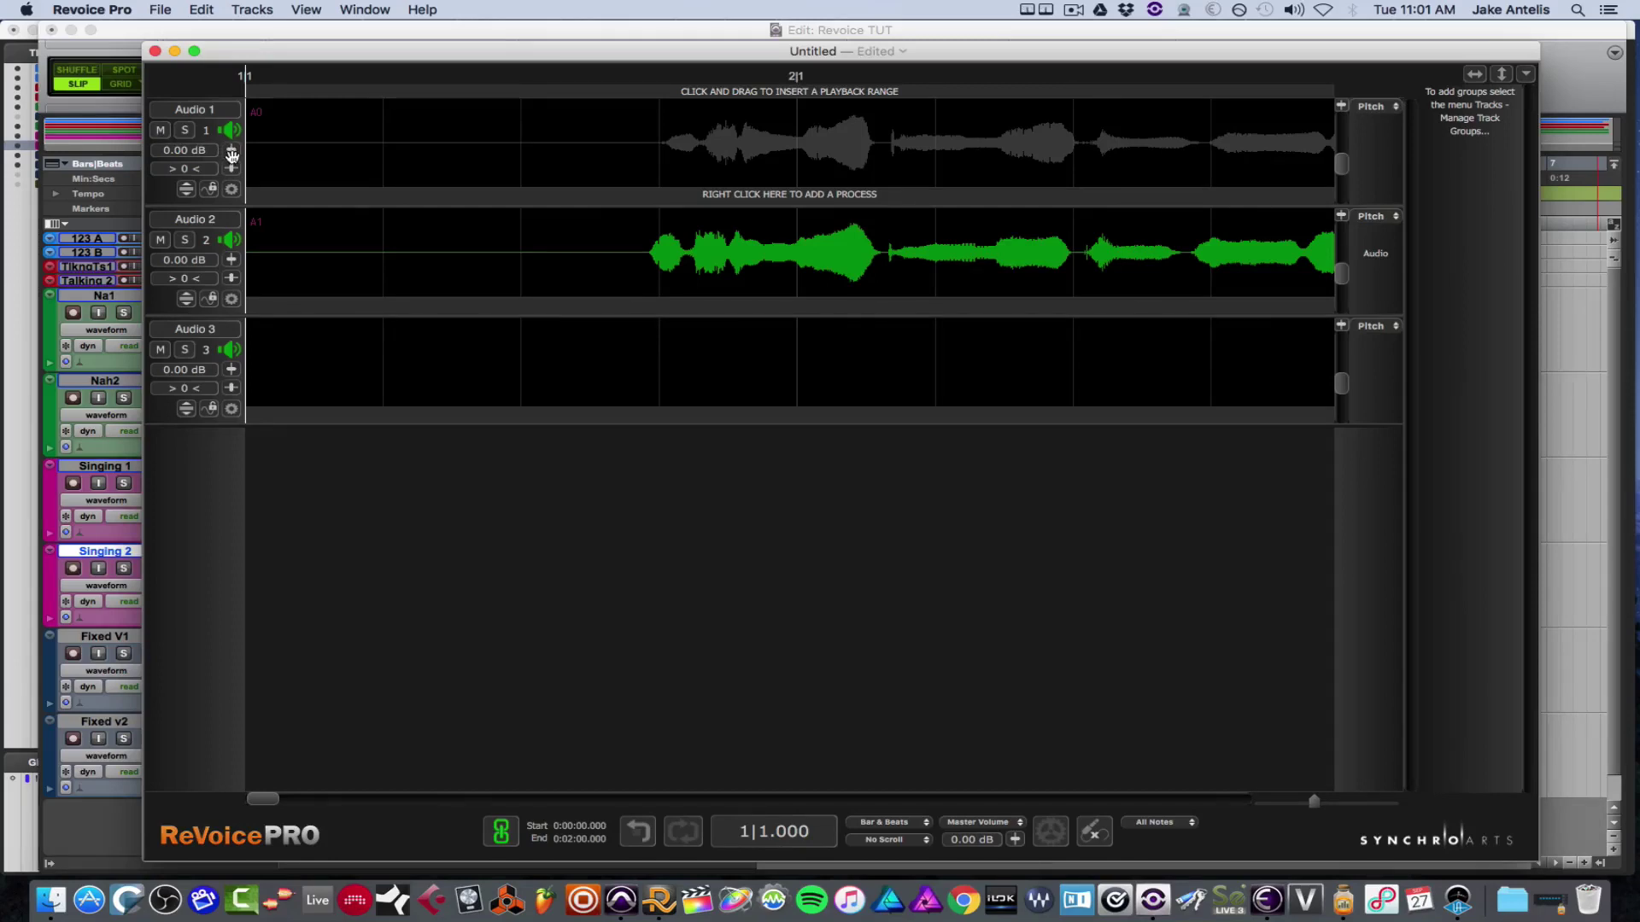
click(187, 188)
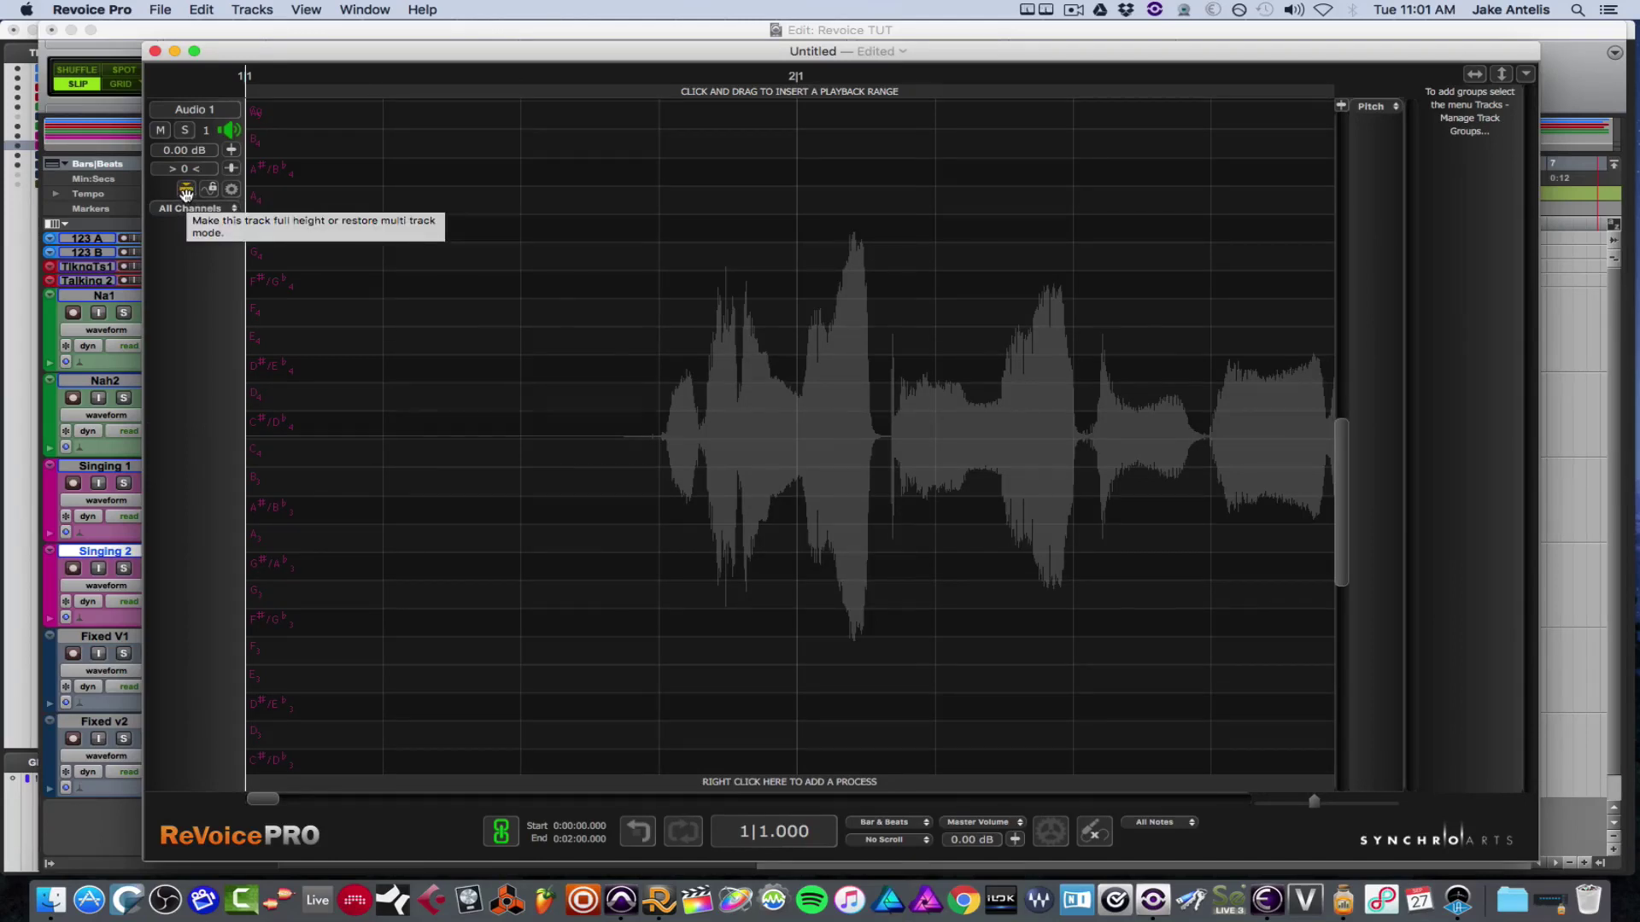
key(r)
key(r)
key(t)
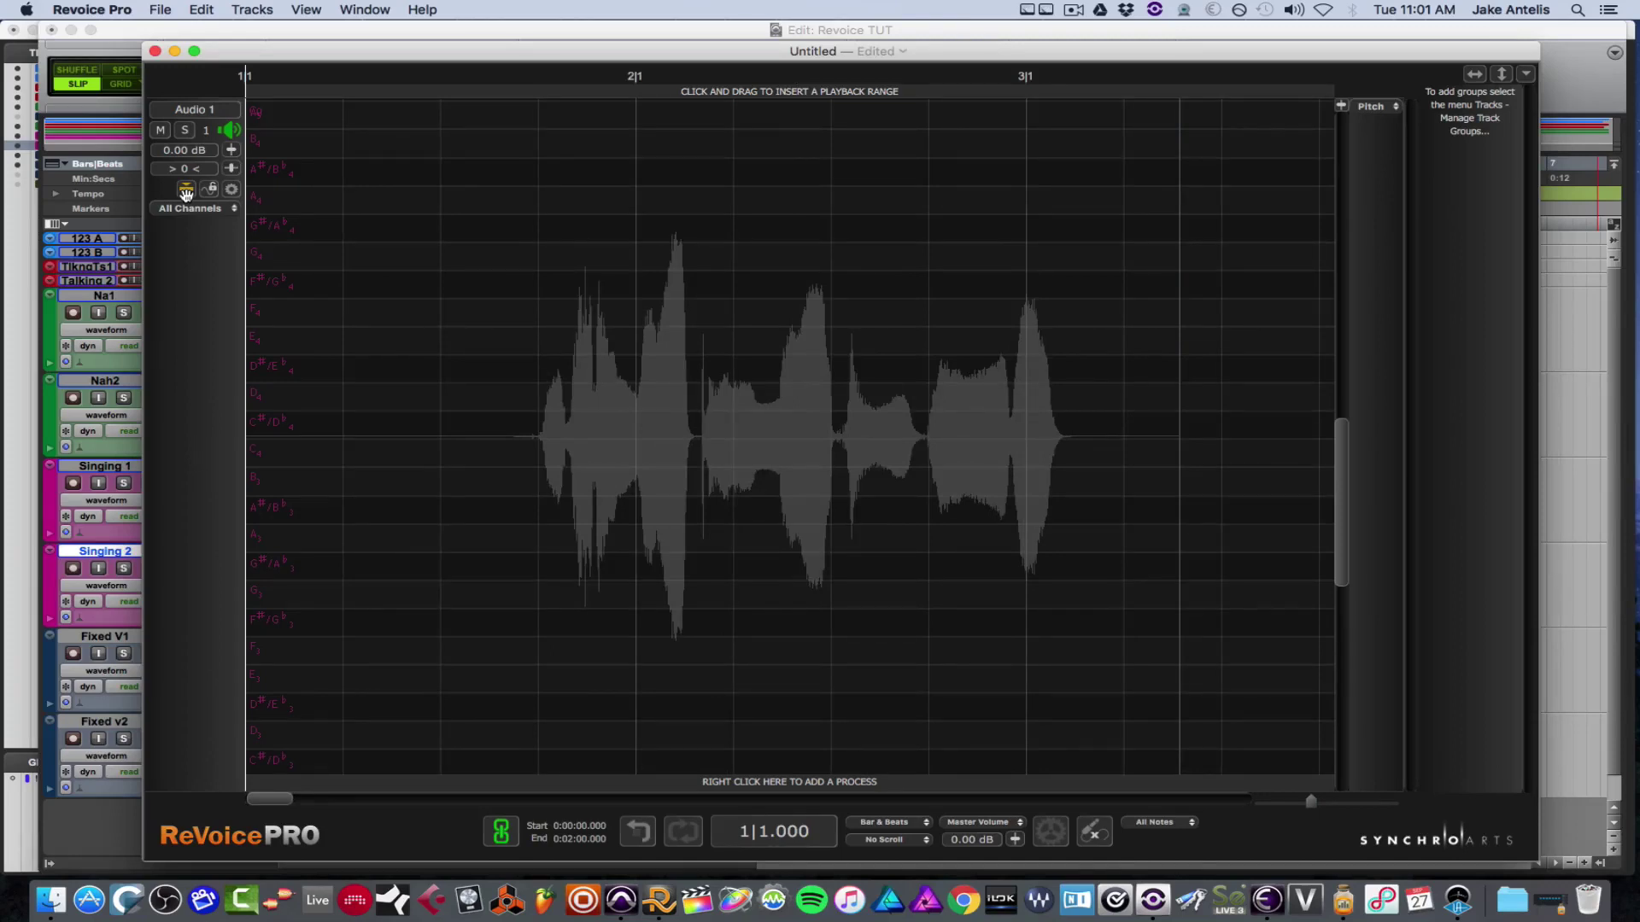
click(186, 191)
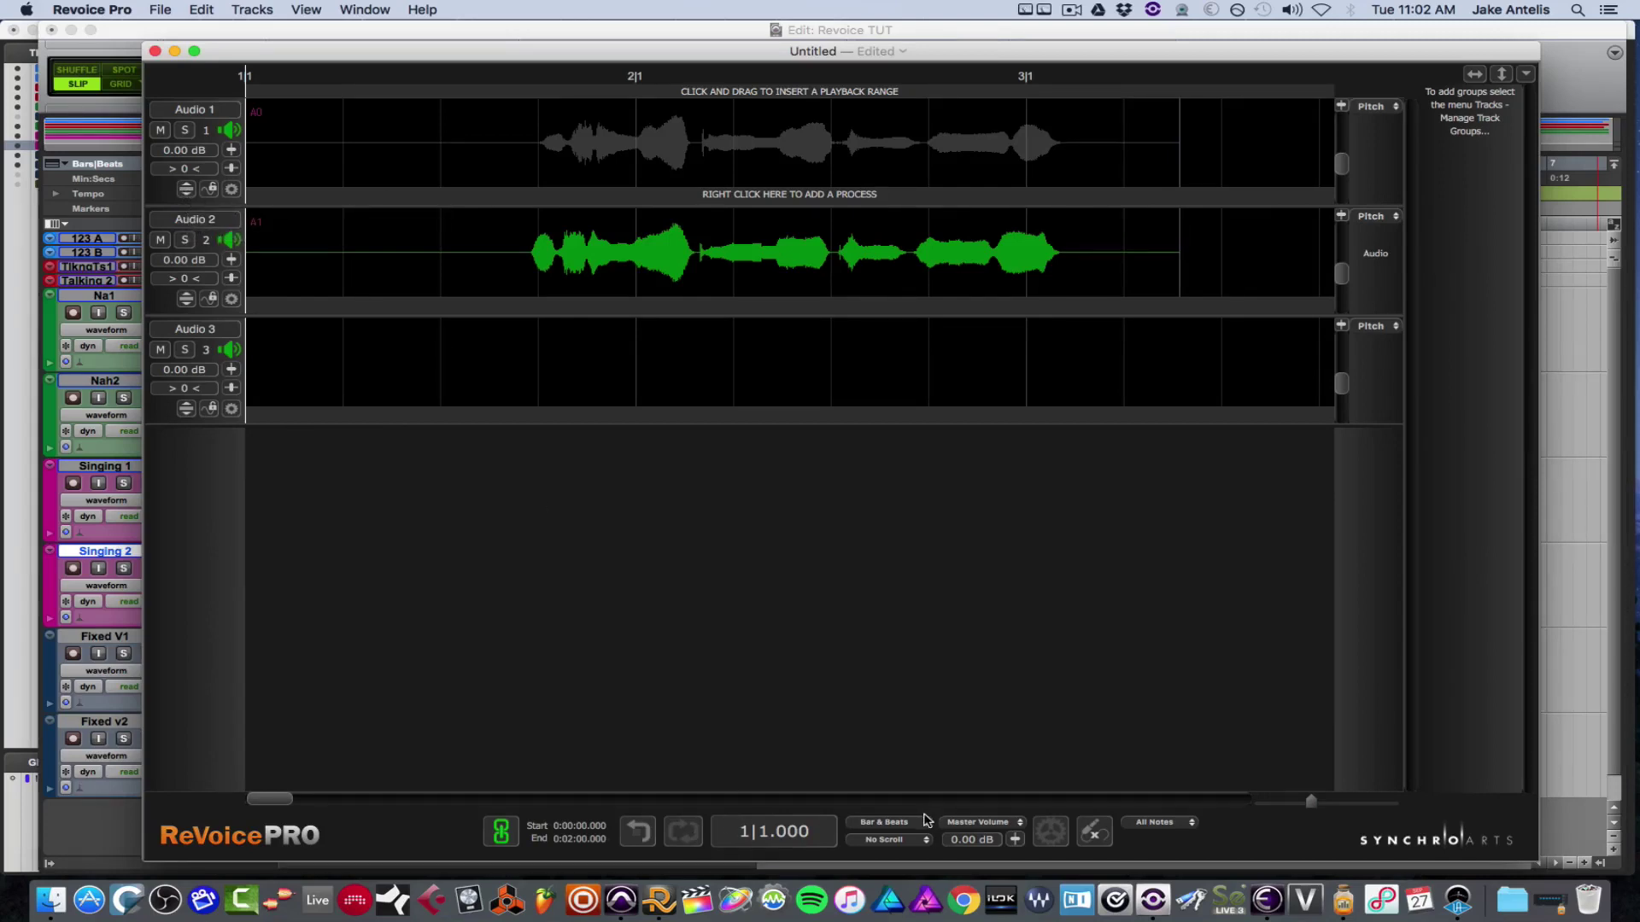
Examine the scale key and pitch grid options in the Scales settings, and close them without adding a scale.
click(1157, 823)
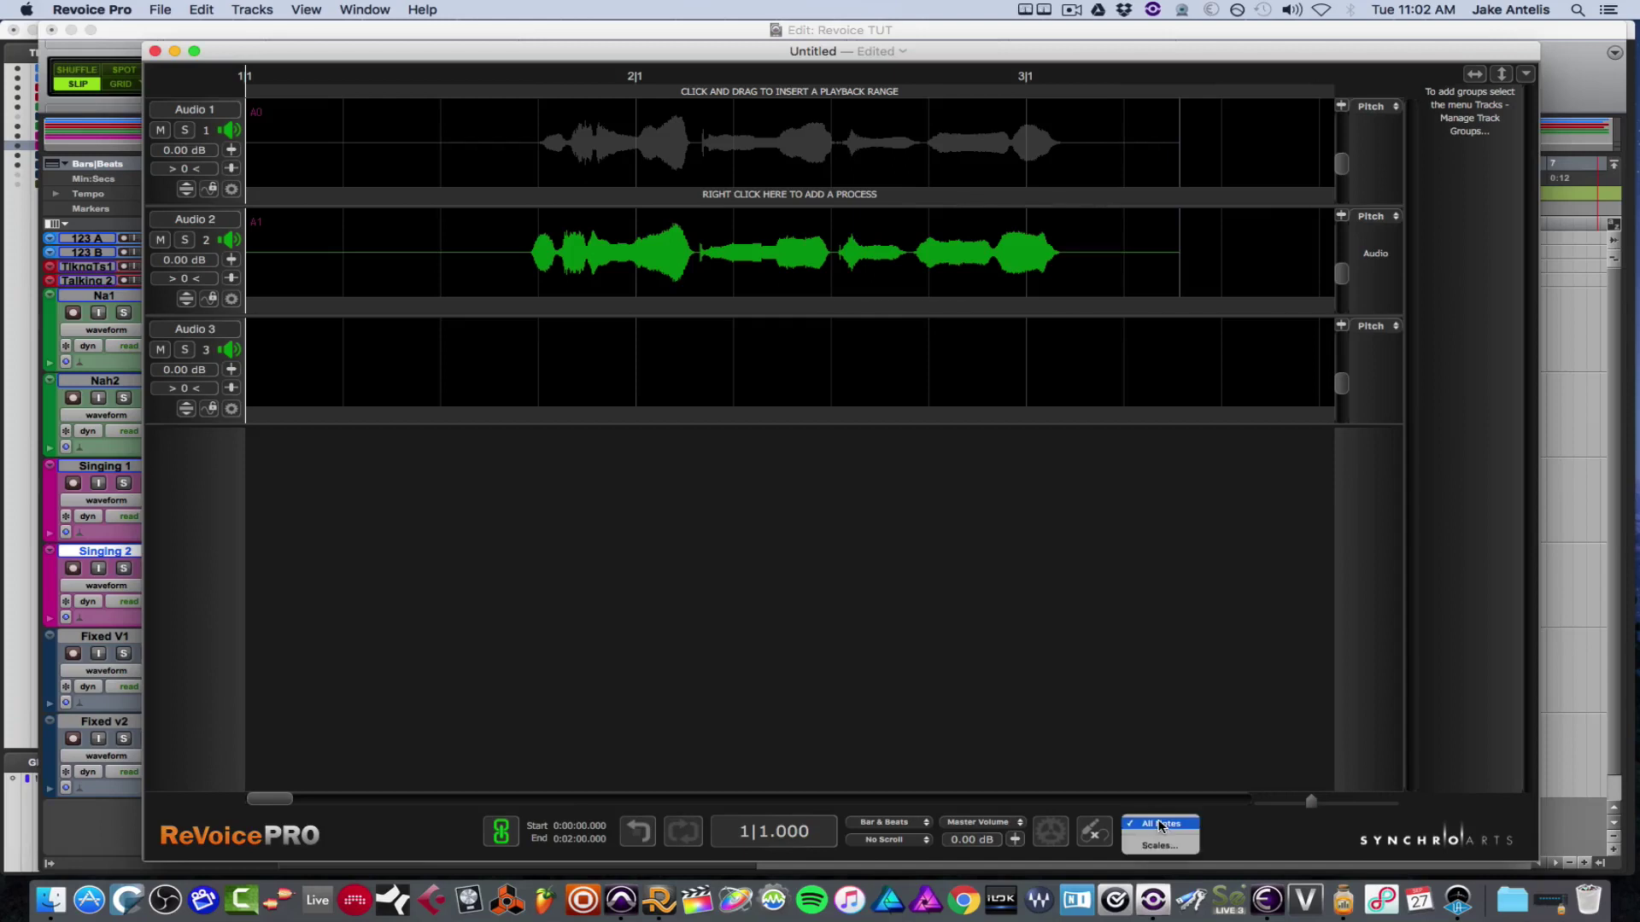
click(1157, 846)
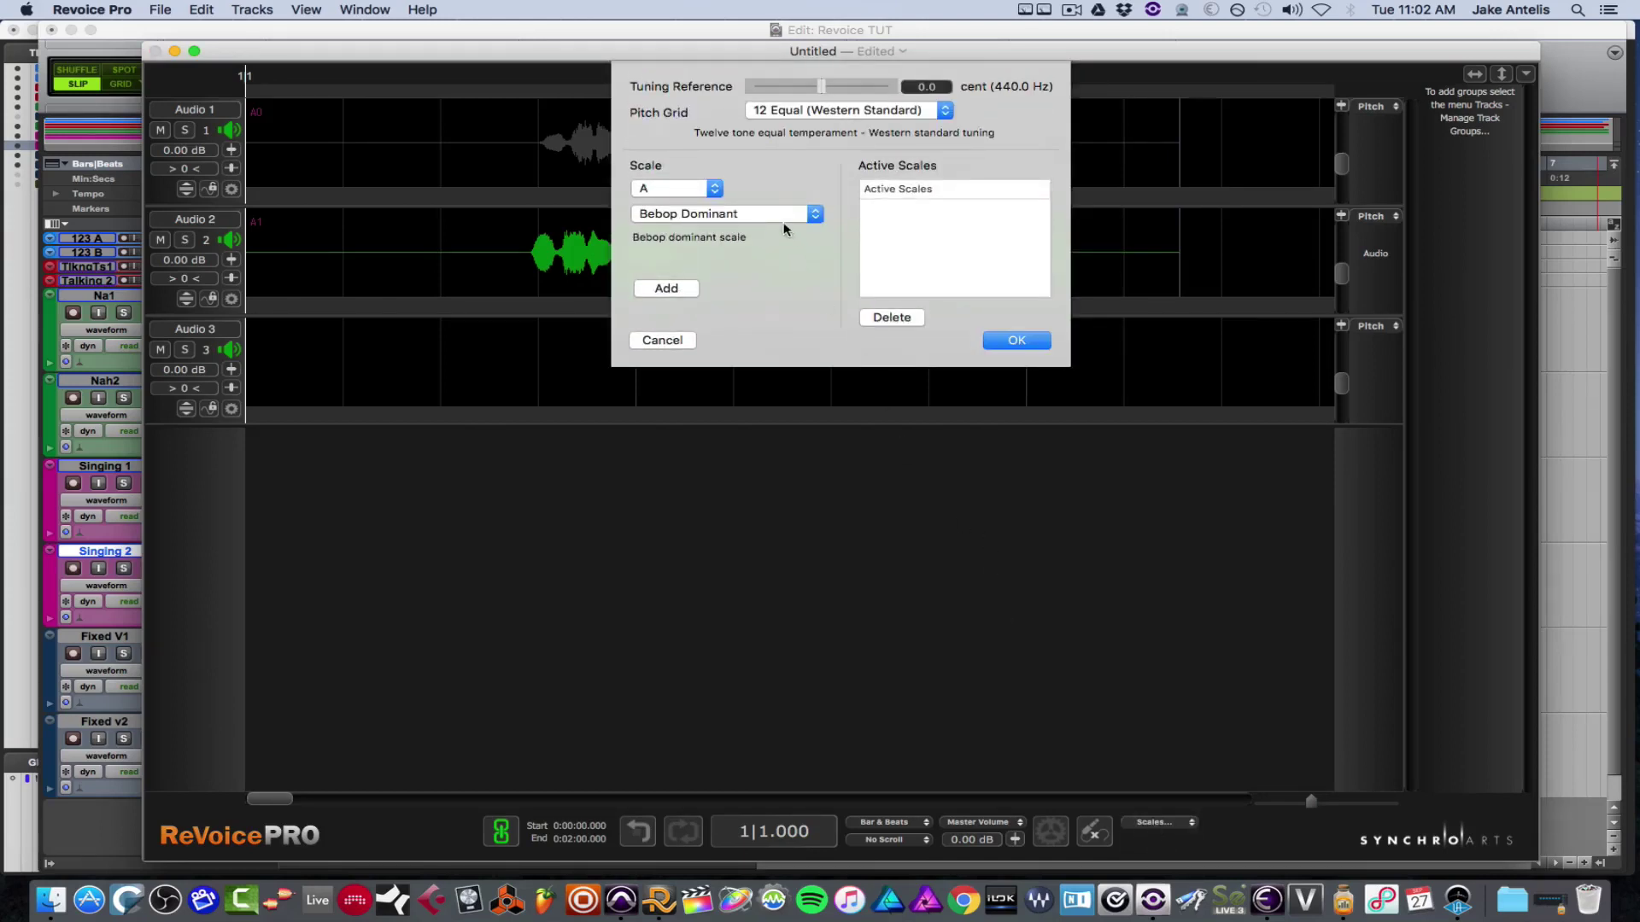
click(685, 195)
click(776, 154)
click(681, 340)
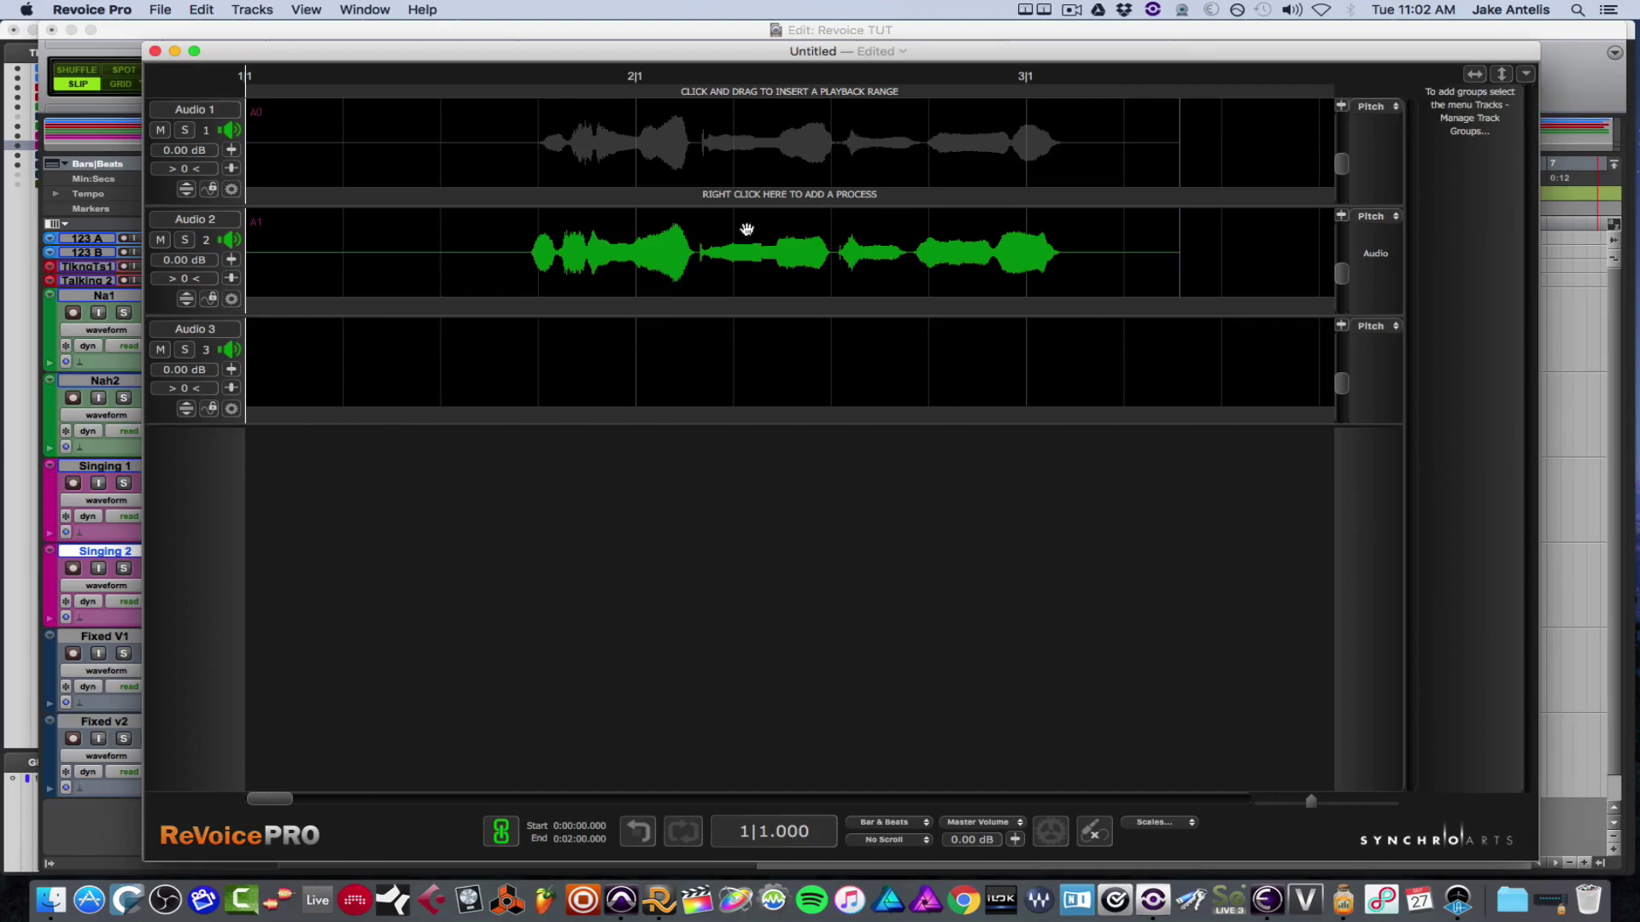
Mute Audio 2, expand Audio 1 to full height and select its audio.
click(161, 241)
click(185, 189)
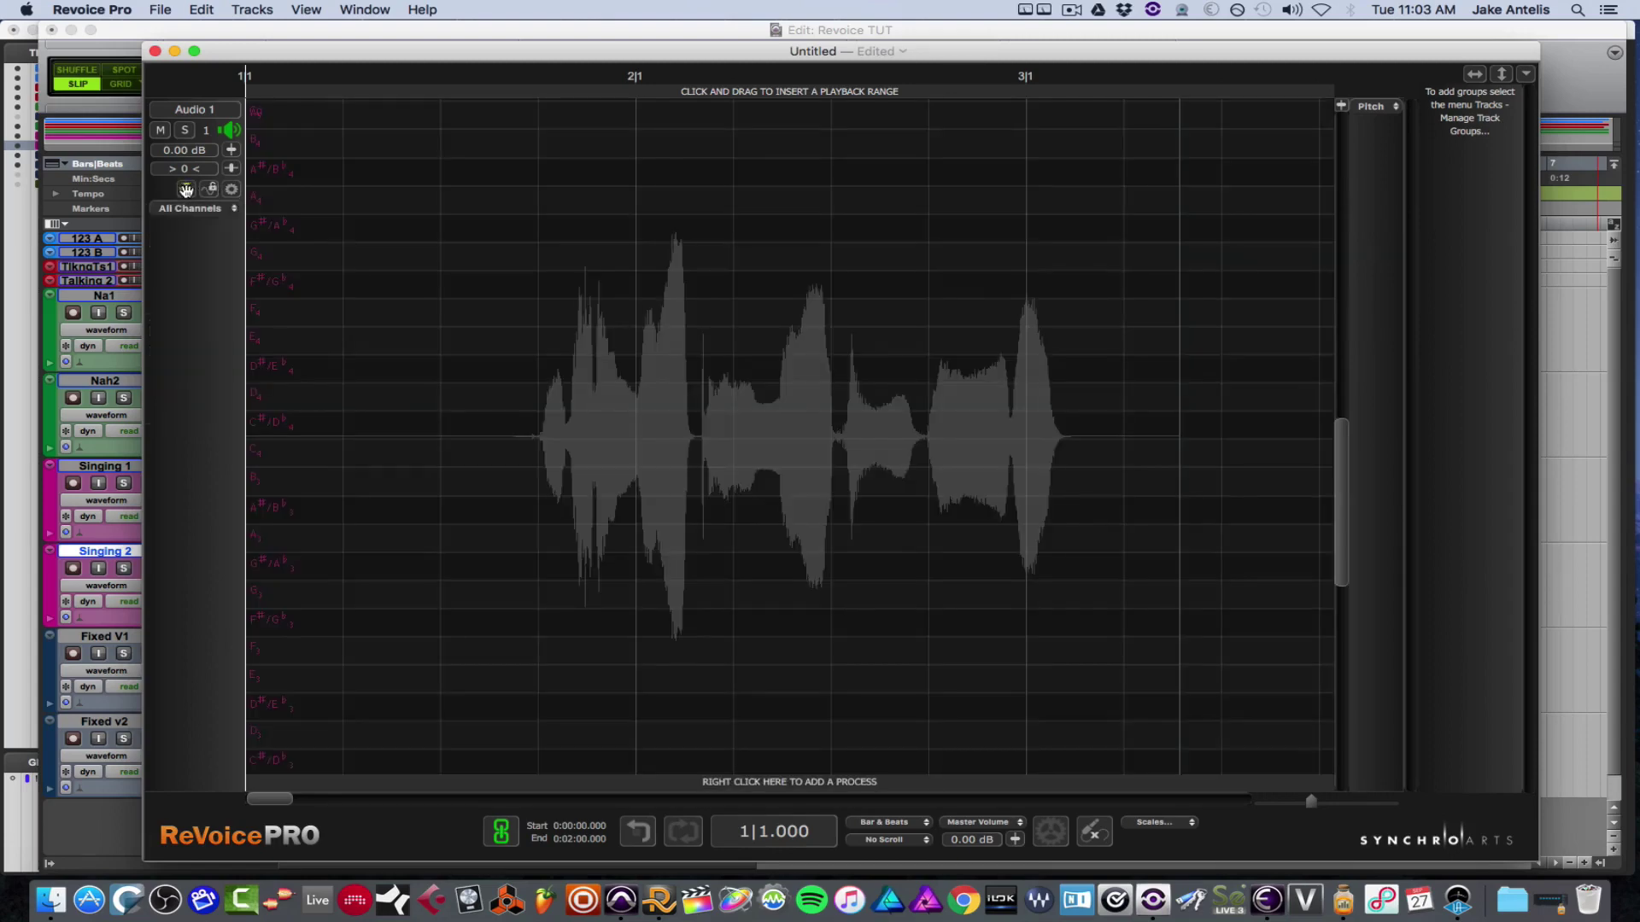
click(632, 393)
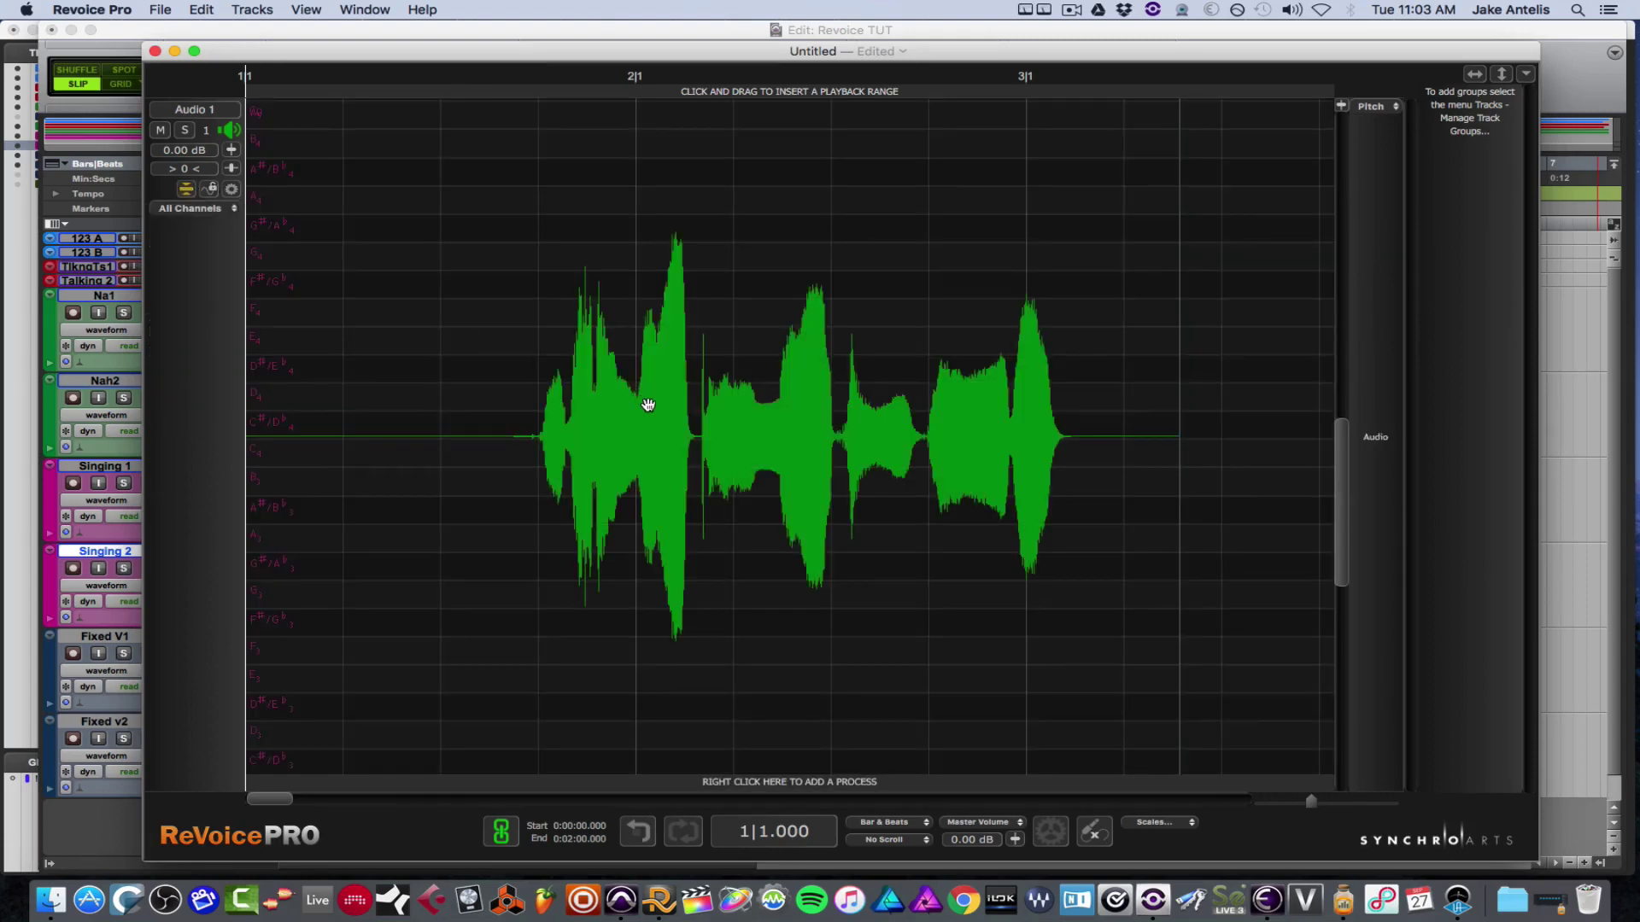
Make a warp region from the Audio 1 audio, set a playback range around the whole phrase and audition it.
right_click(655, 411)
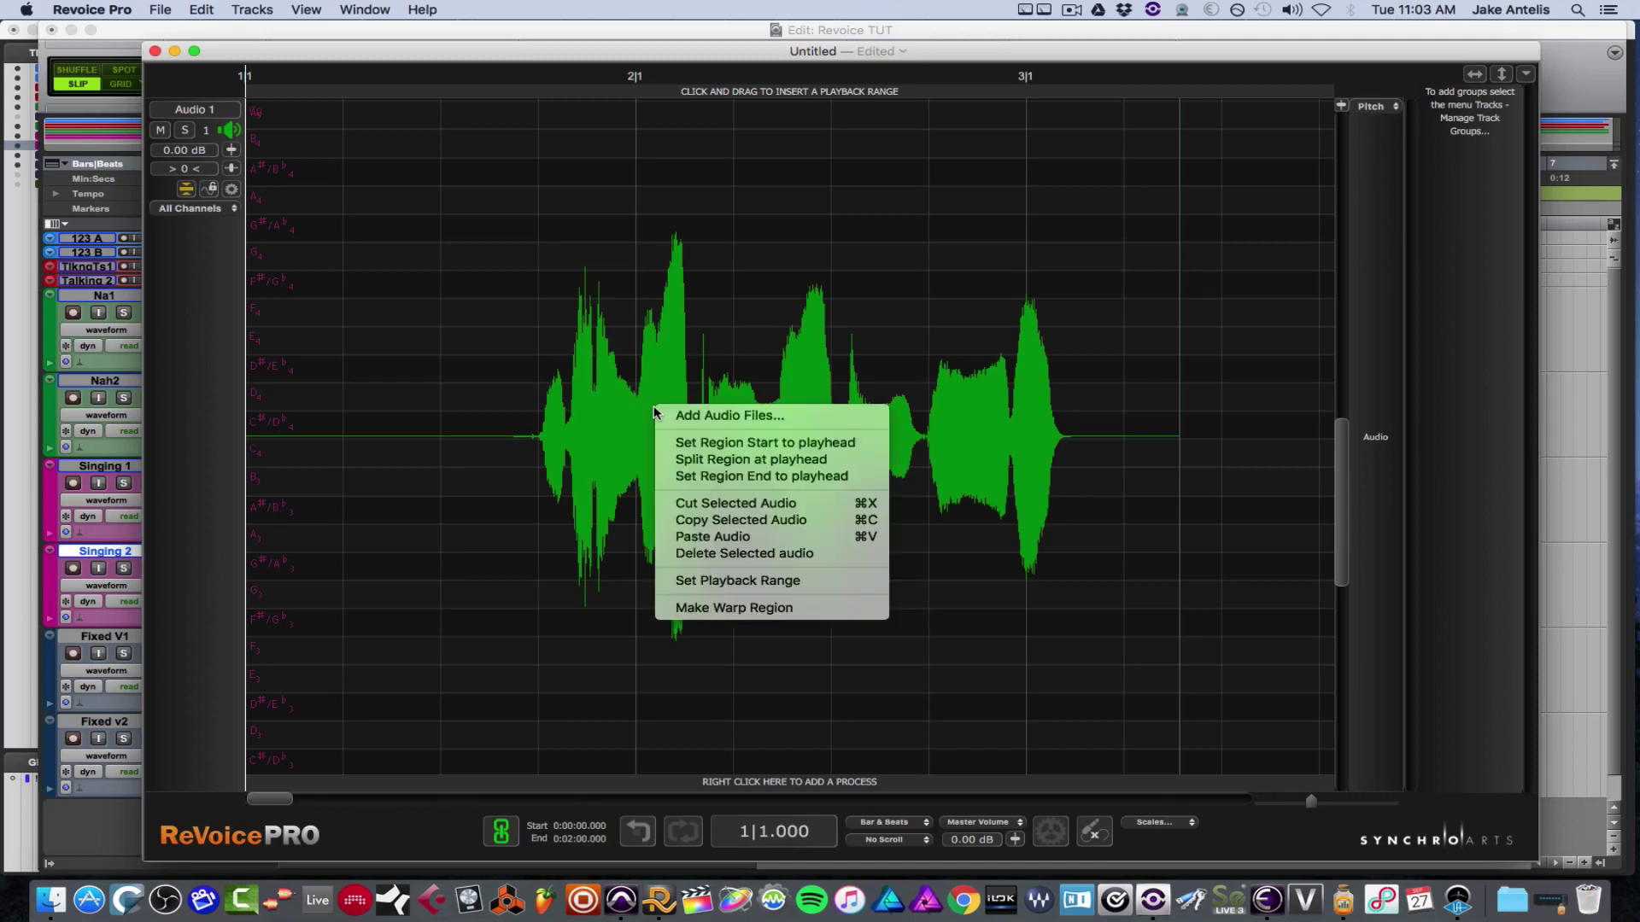
click(767, 608)
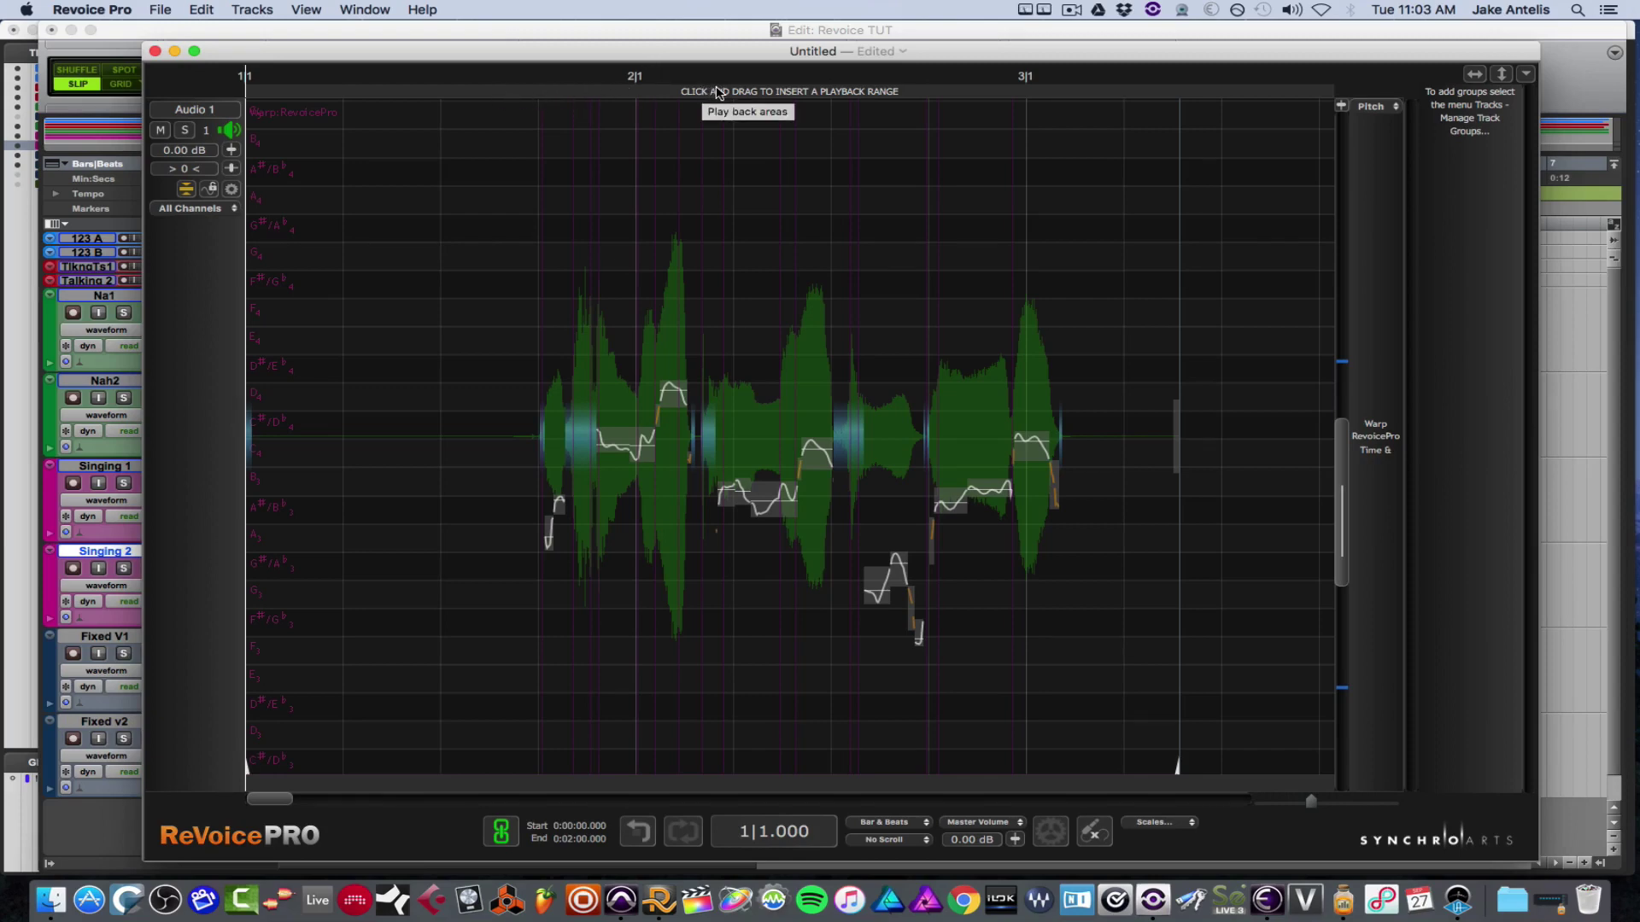
drag(517, 93, 1100, 83)
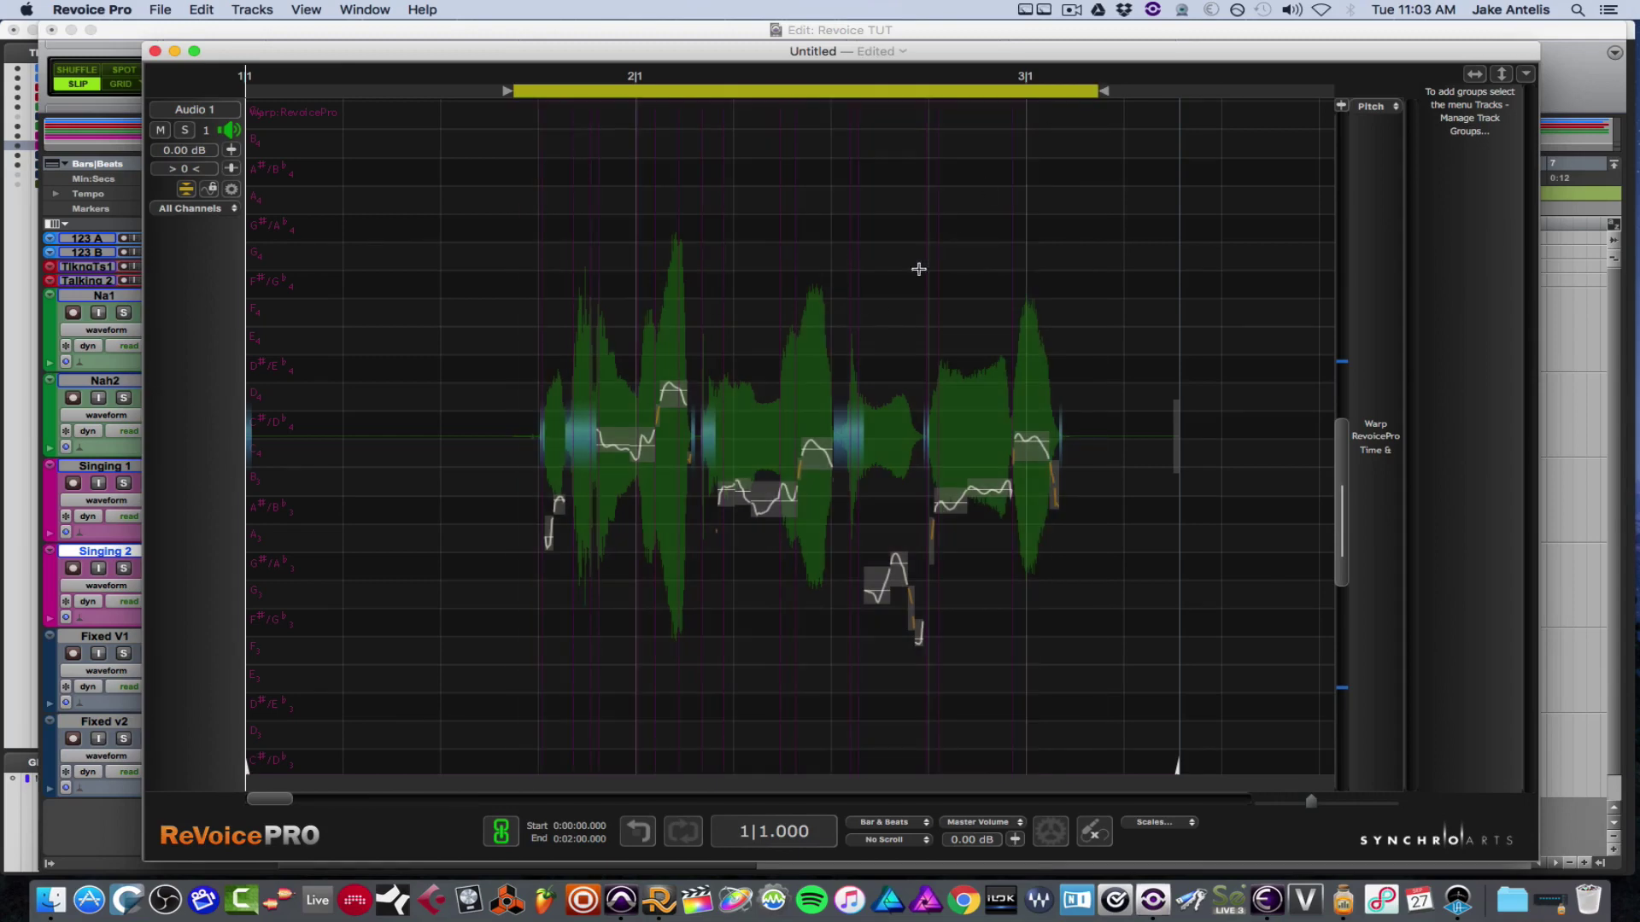
key(space)
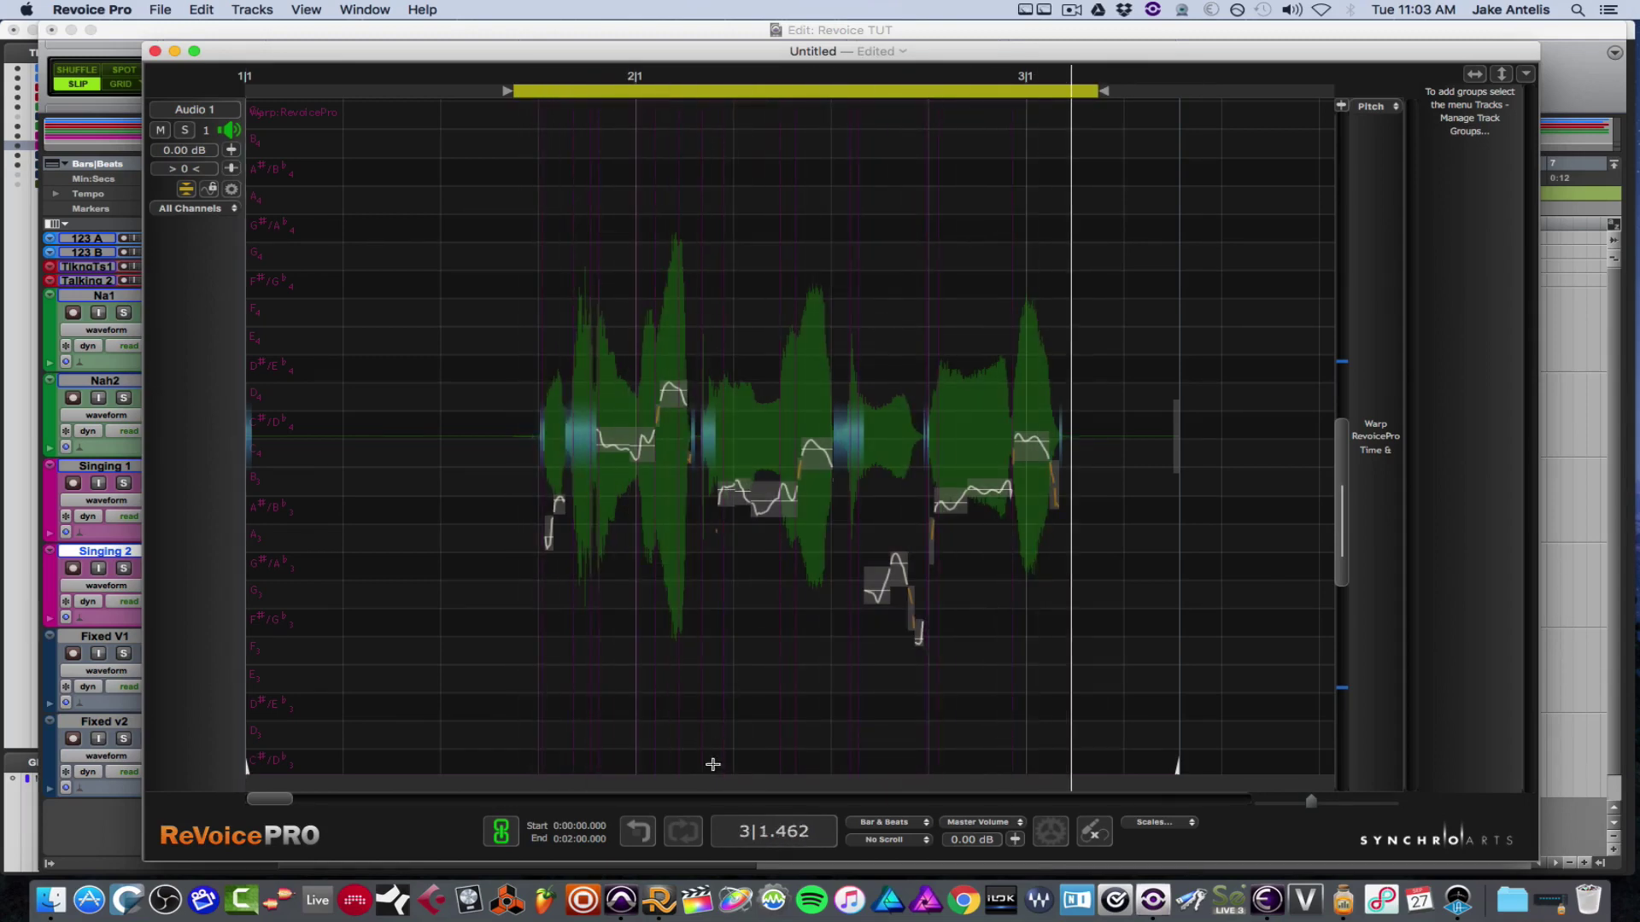
click(682, 839)
click(683, 840)
Activate the Correct Pitch tool and bring up its correction control for the high note midway between bars 2 and 3.
right_click(800, 394)
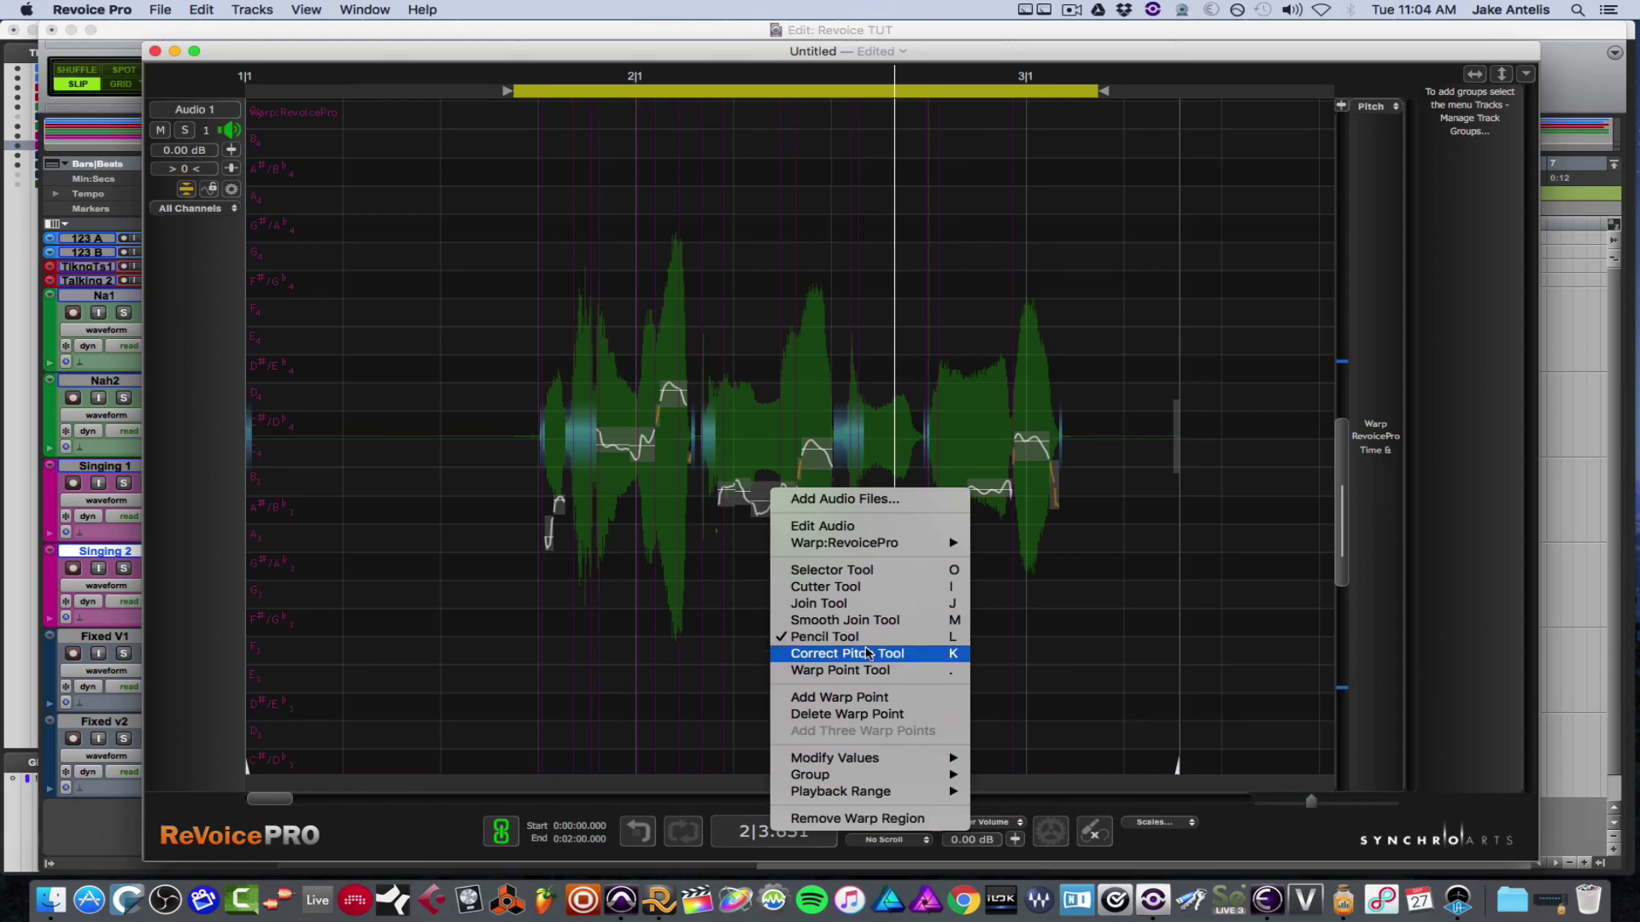
click(868, 654)
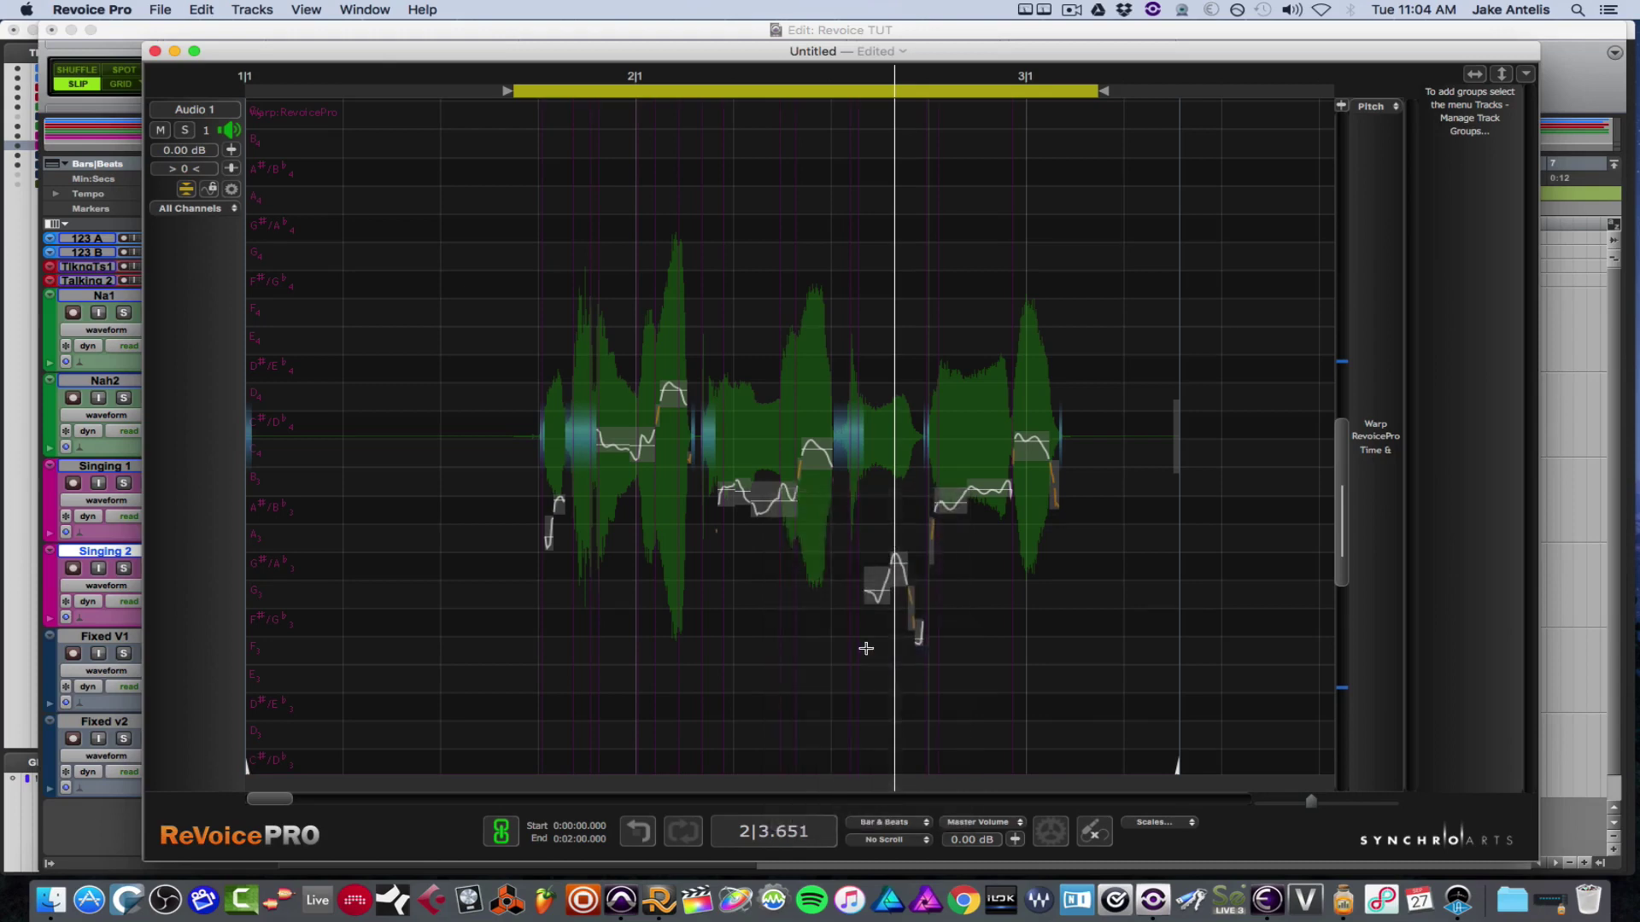
click(810, 455)
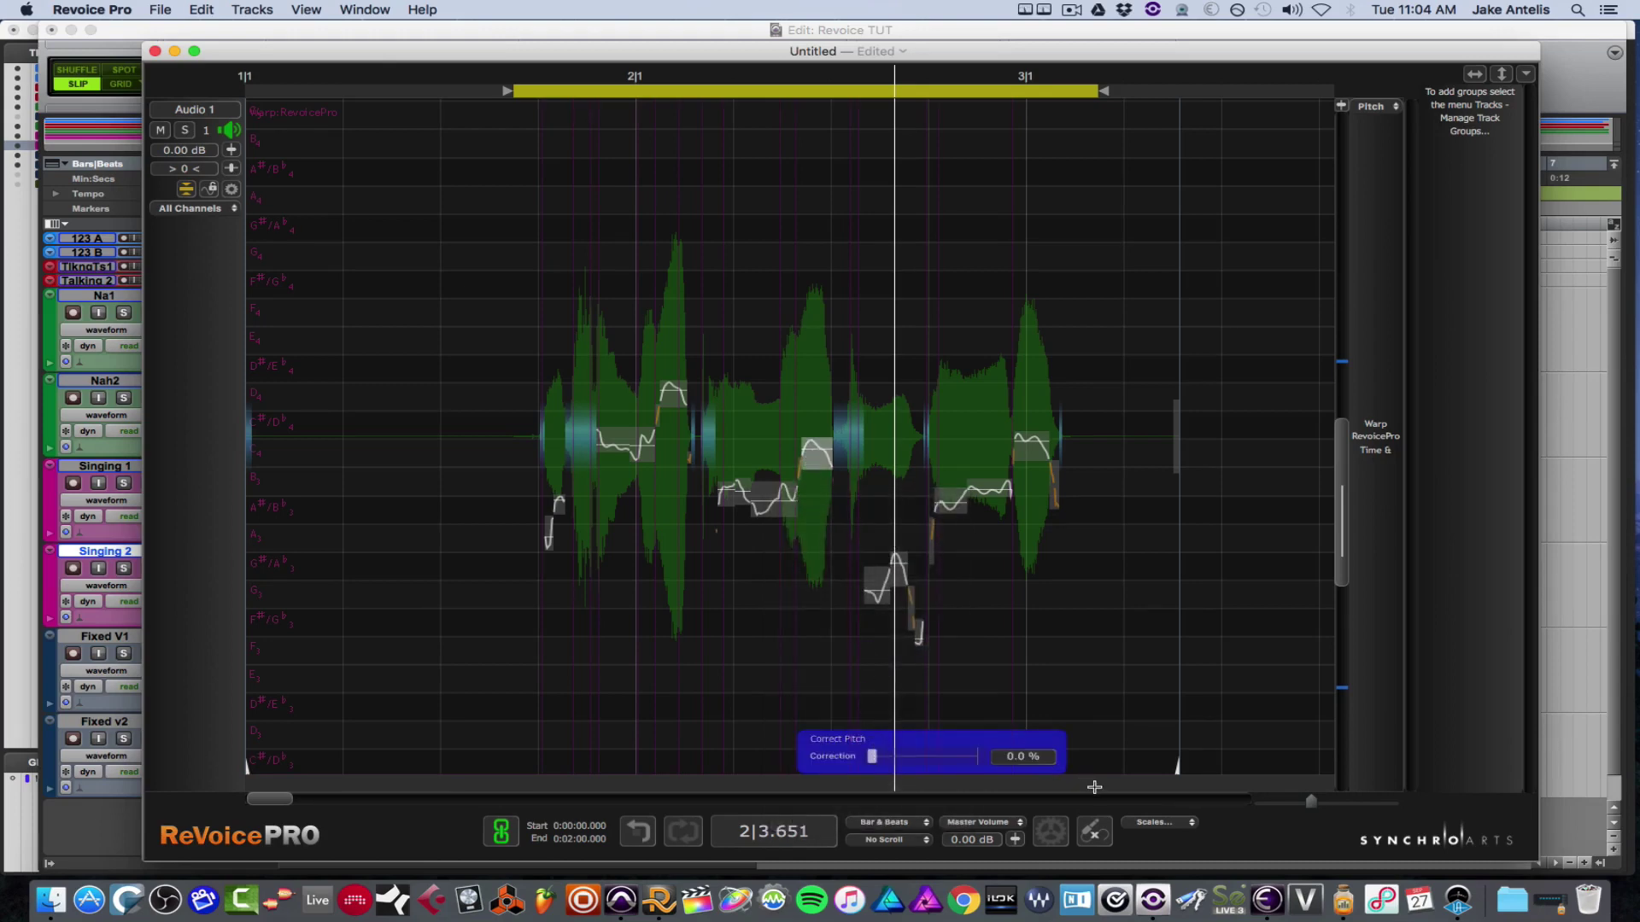
Switch to the Cutter tool, play the phrase and lower the pitch of the two neighbouring note segments around the start of bar 2.
right_click(936, 439)
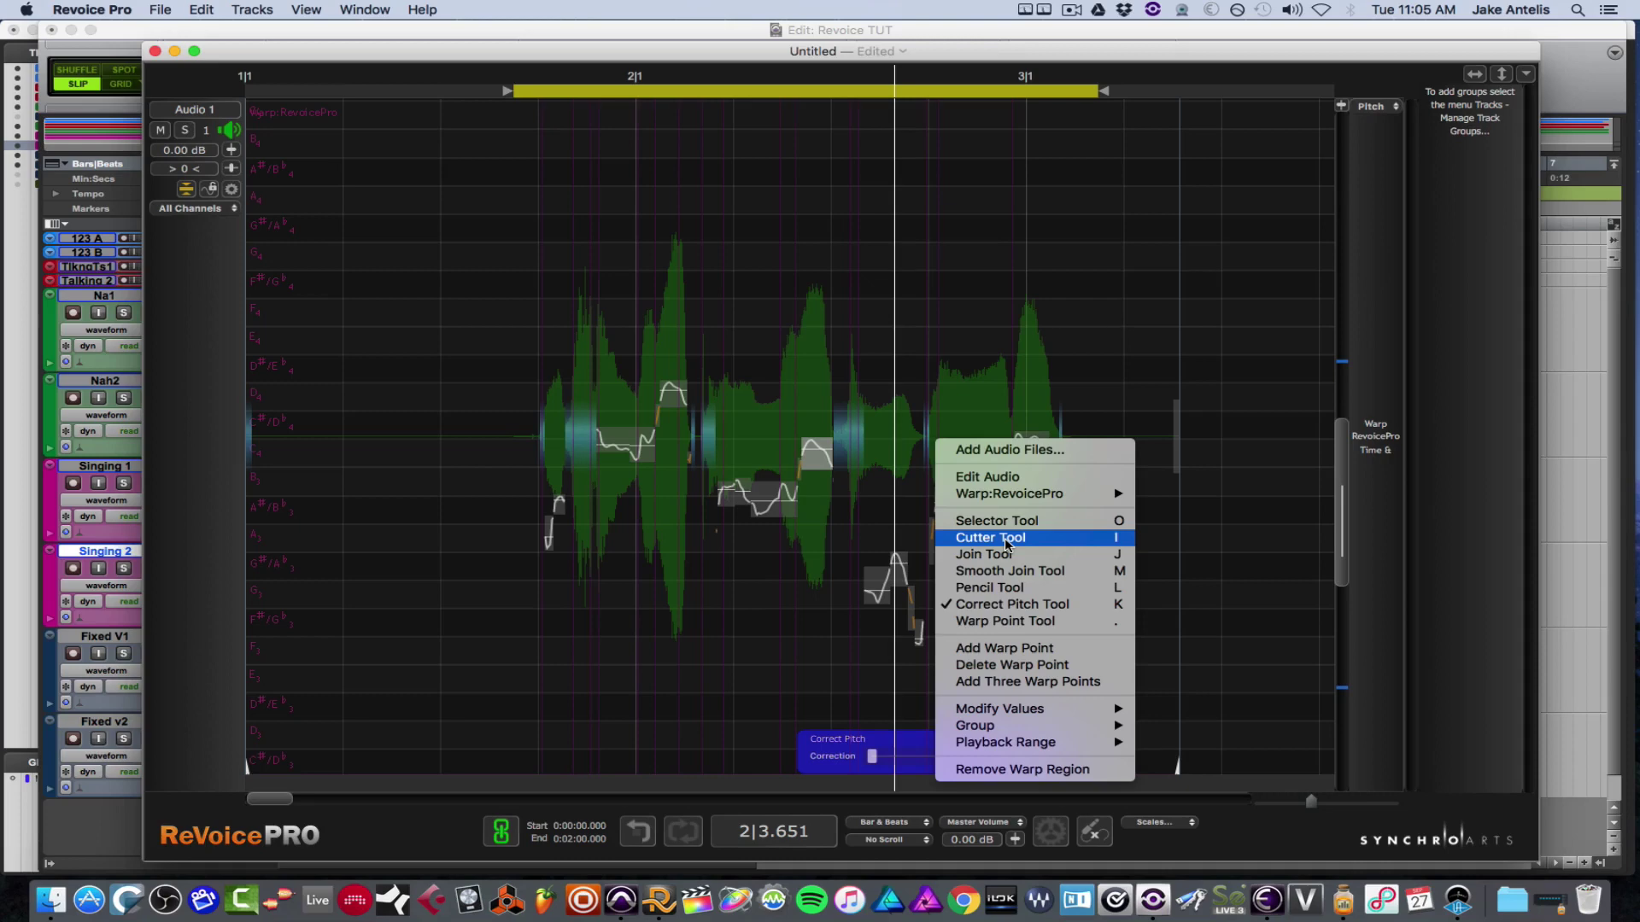
click(1007, 540)
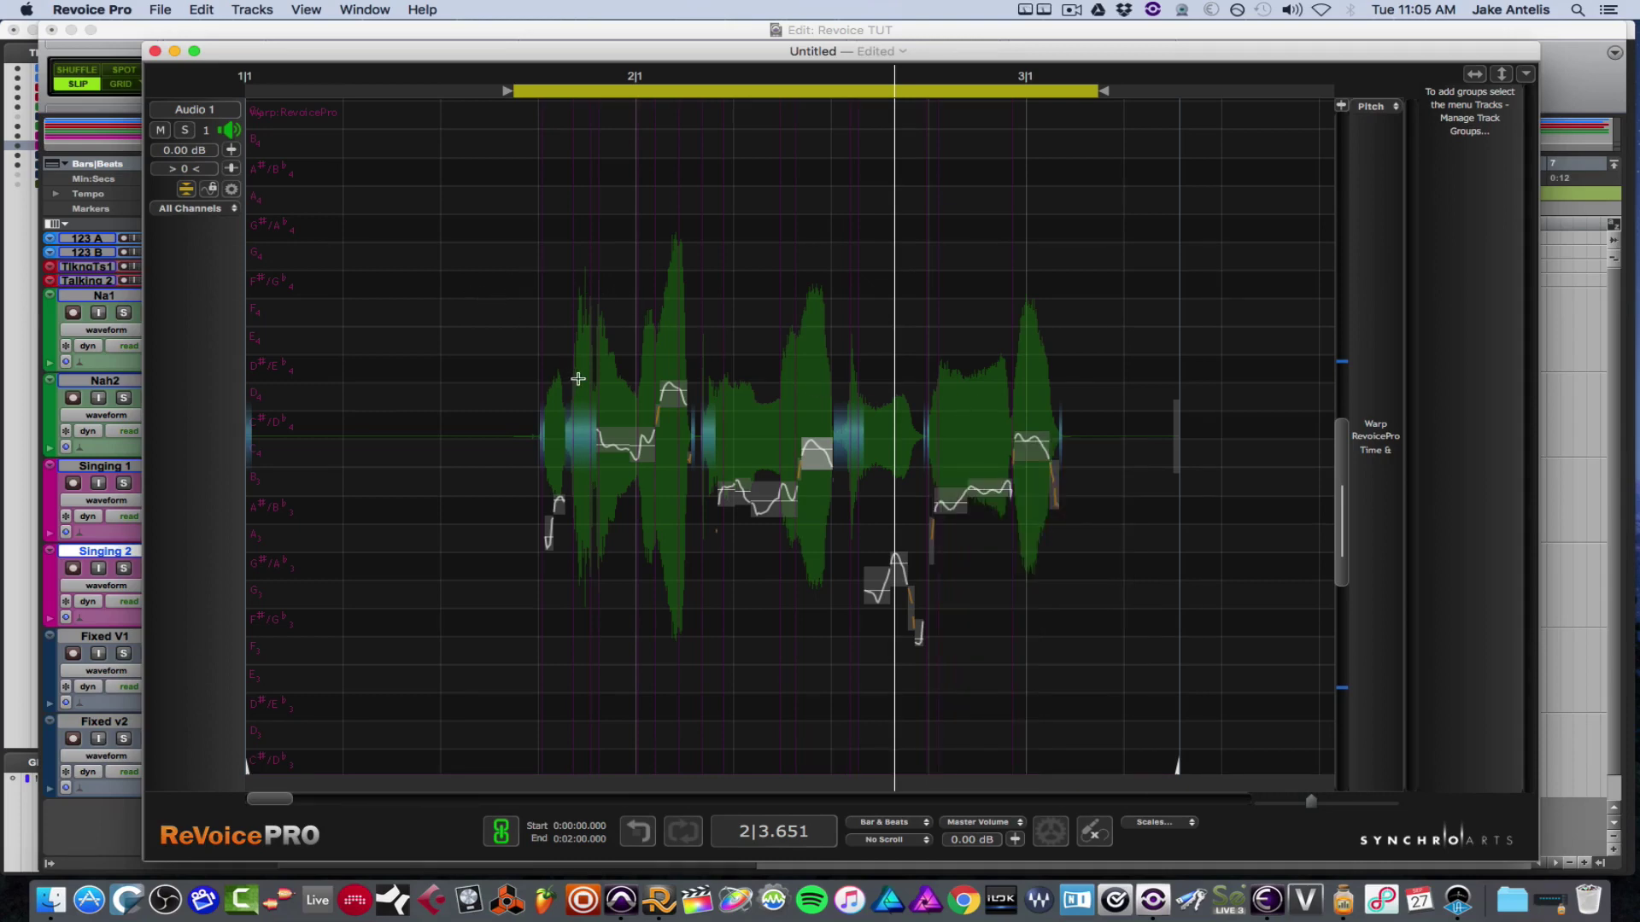
key(space)
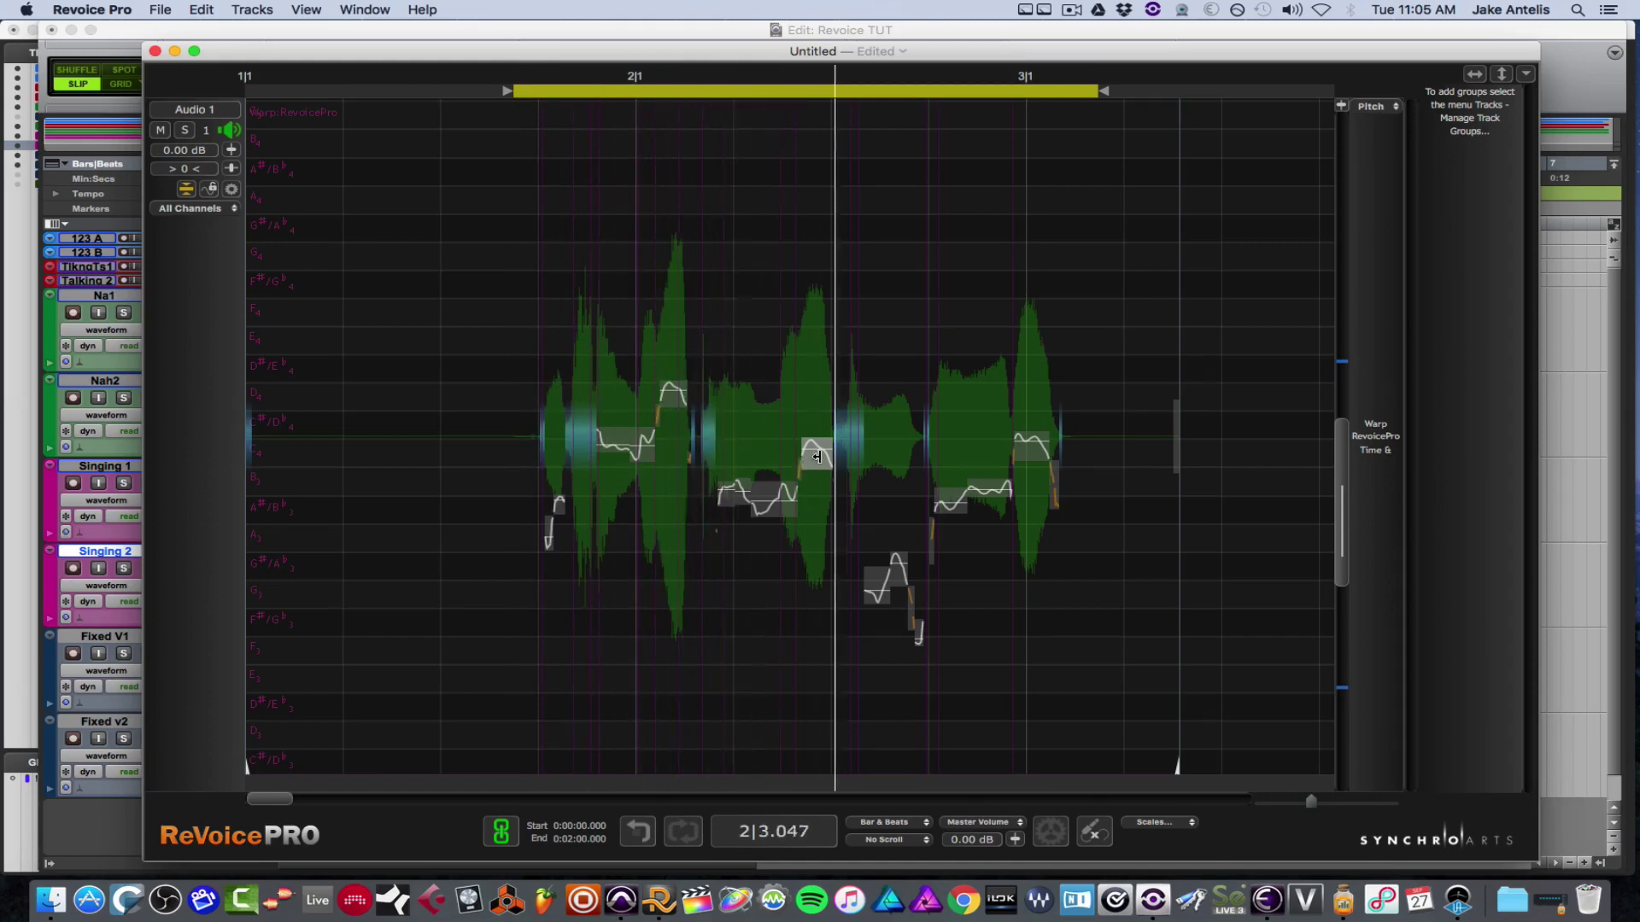
click(612, 447)
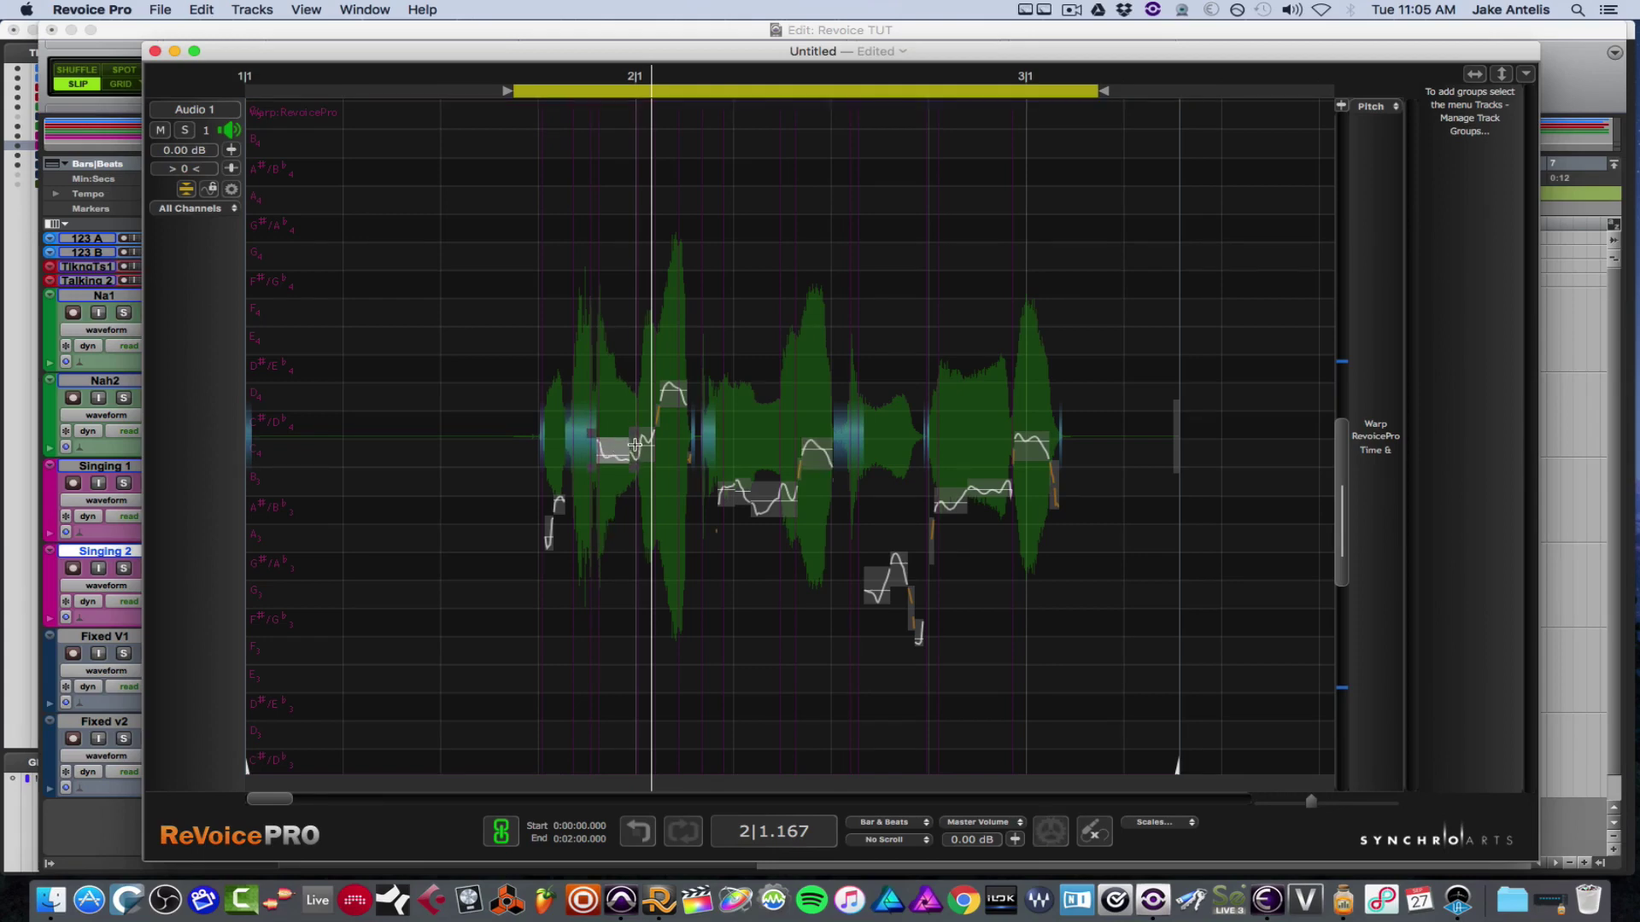
drag(641, 439, 642, 448)
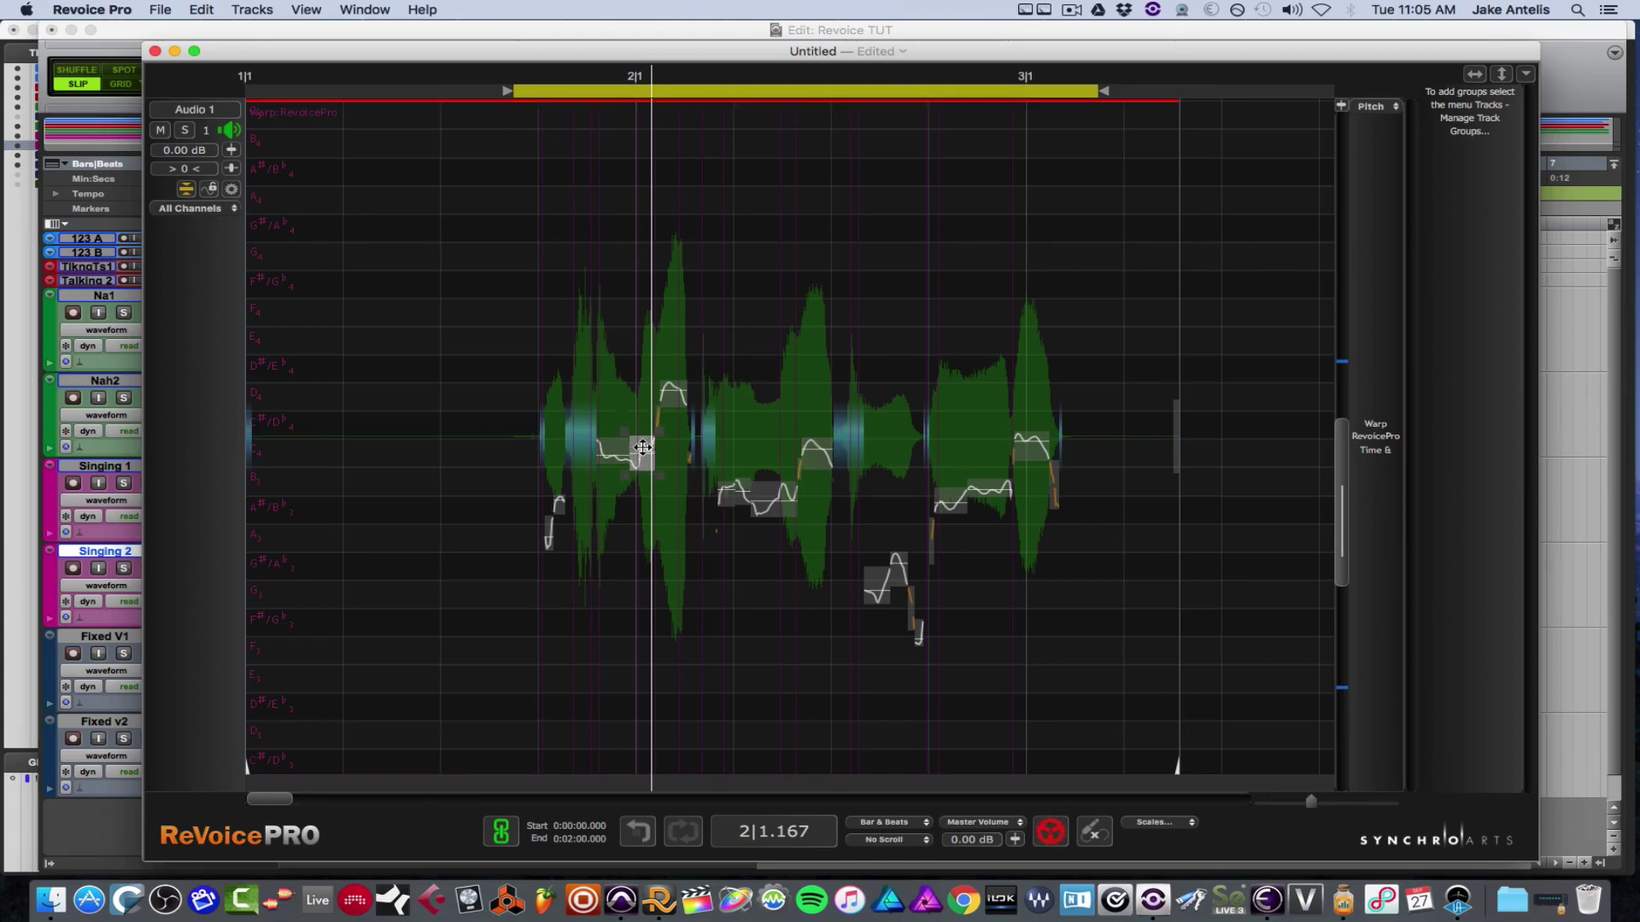
Raise the pitch of the two sustained note segments in the middle of bar 2 and audition the result.
click(772, 499)
drag(772, 499, 742, 479)
key(space)
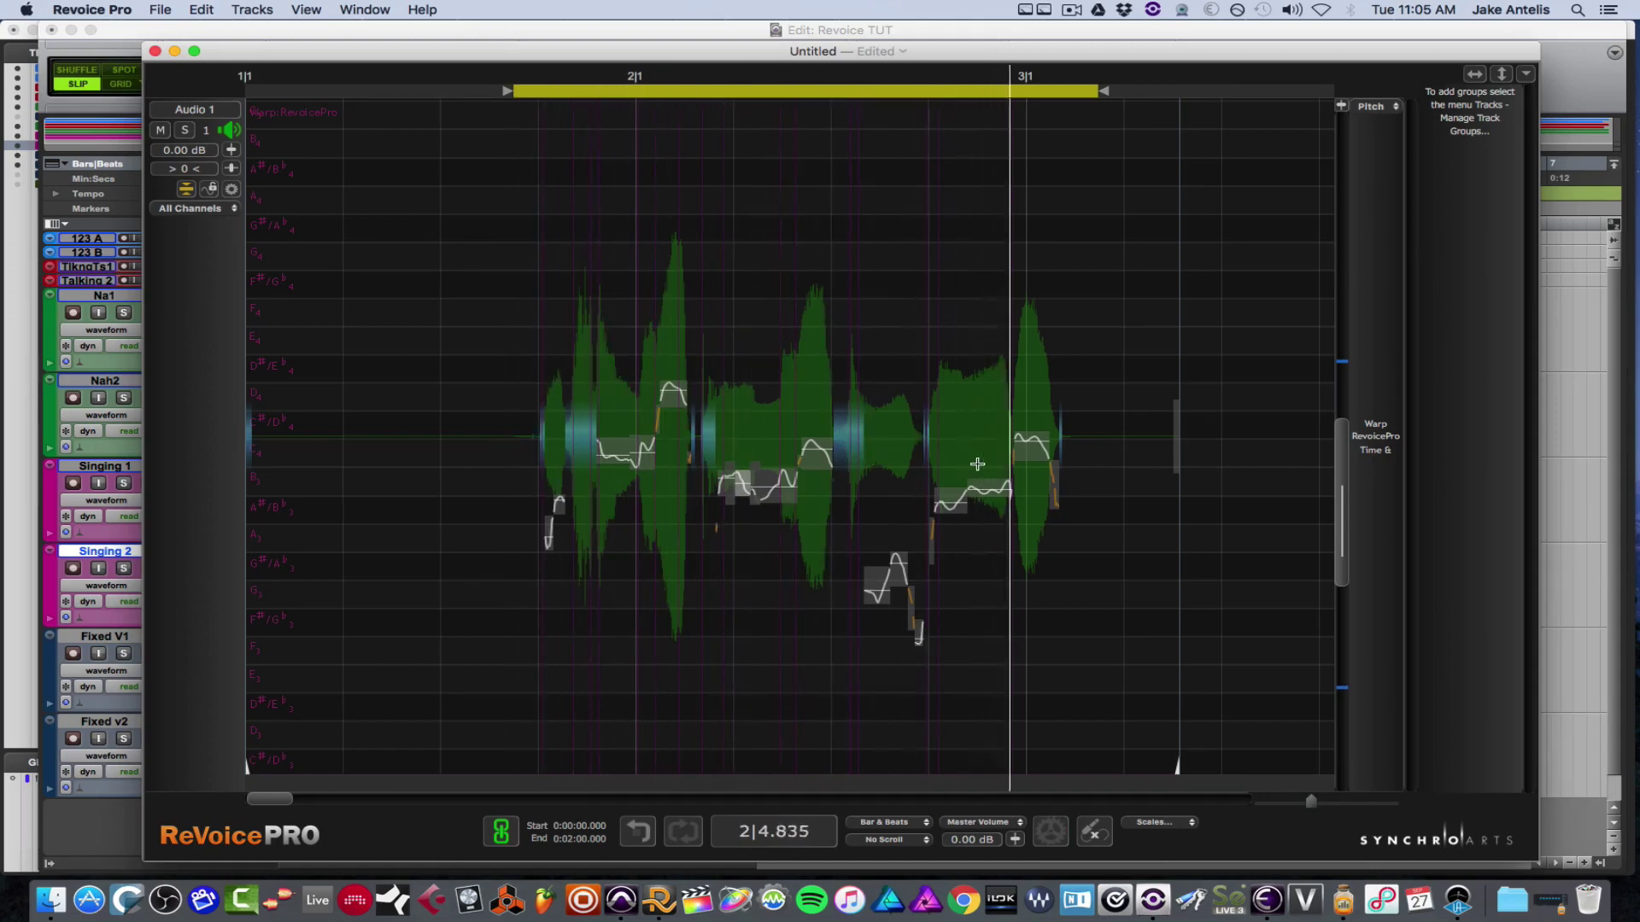
key(space)
Raise the pitch of the two note segments just before bar 3 and play the phrase again.
drag(983, 491, 947, 482)
key(space)
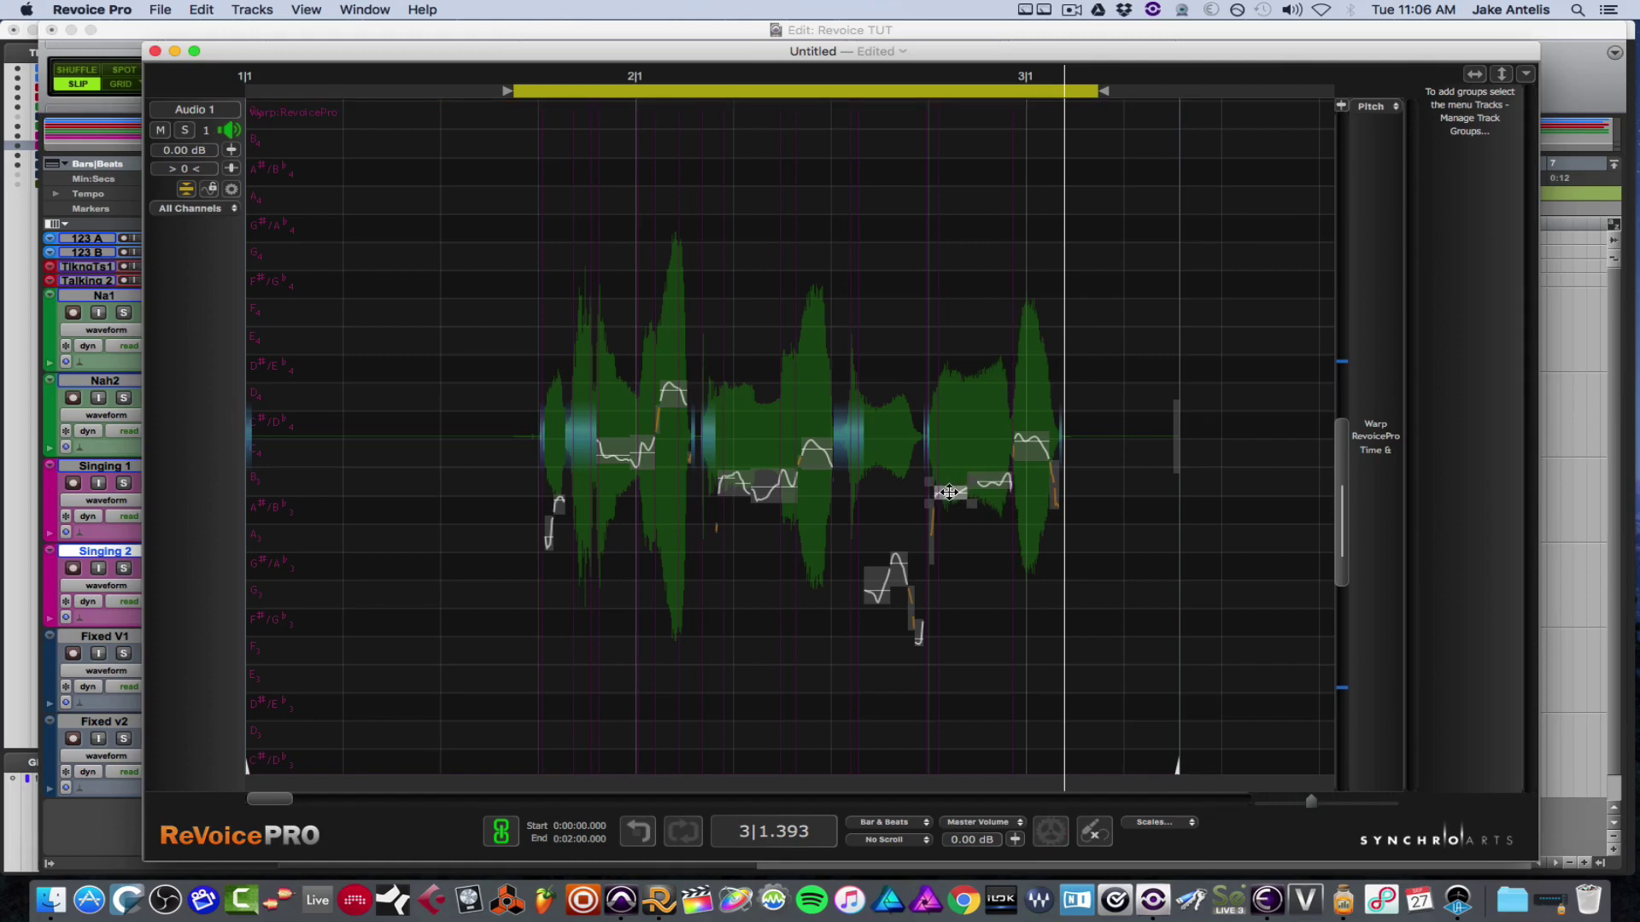
key(space)
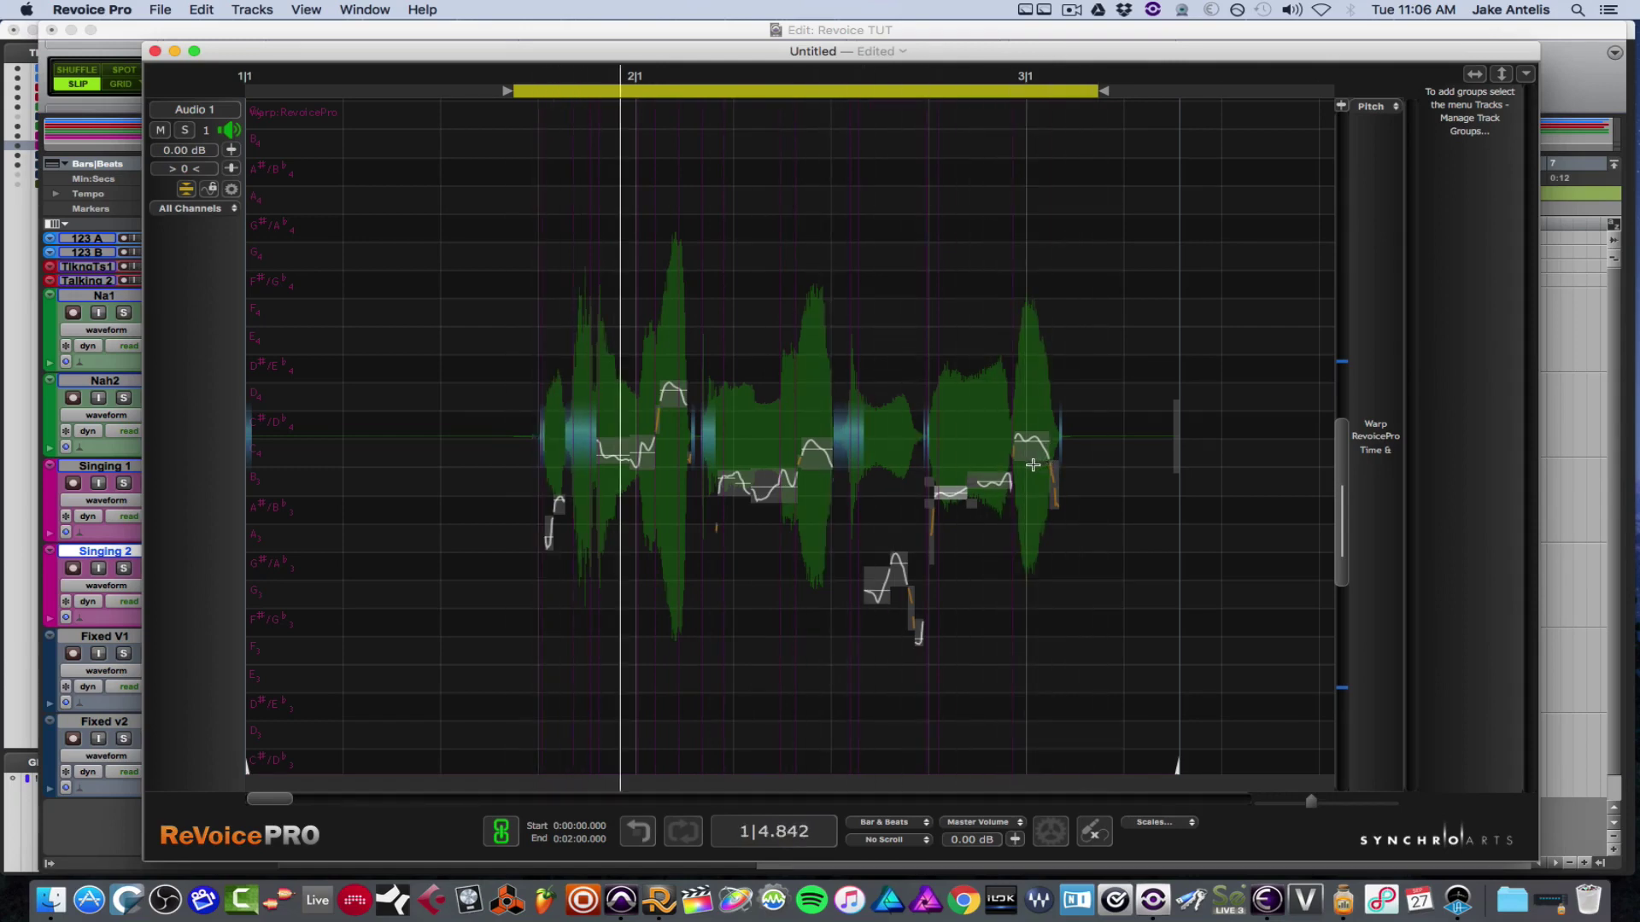
Try reducing the pitch variation of the note at bar 3, return it to its original shape and play the phrase.
drag(1032, 465, 1035, 425)
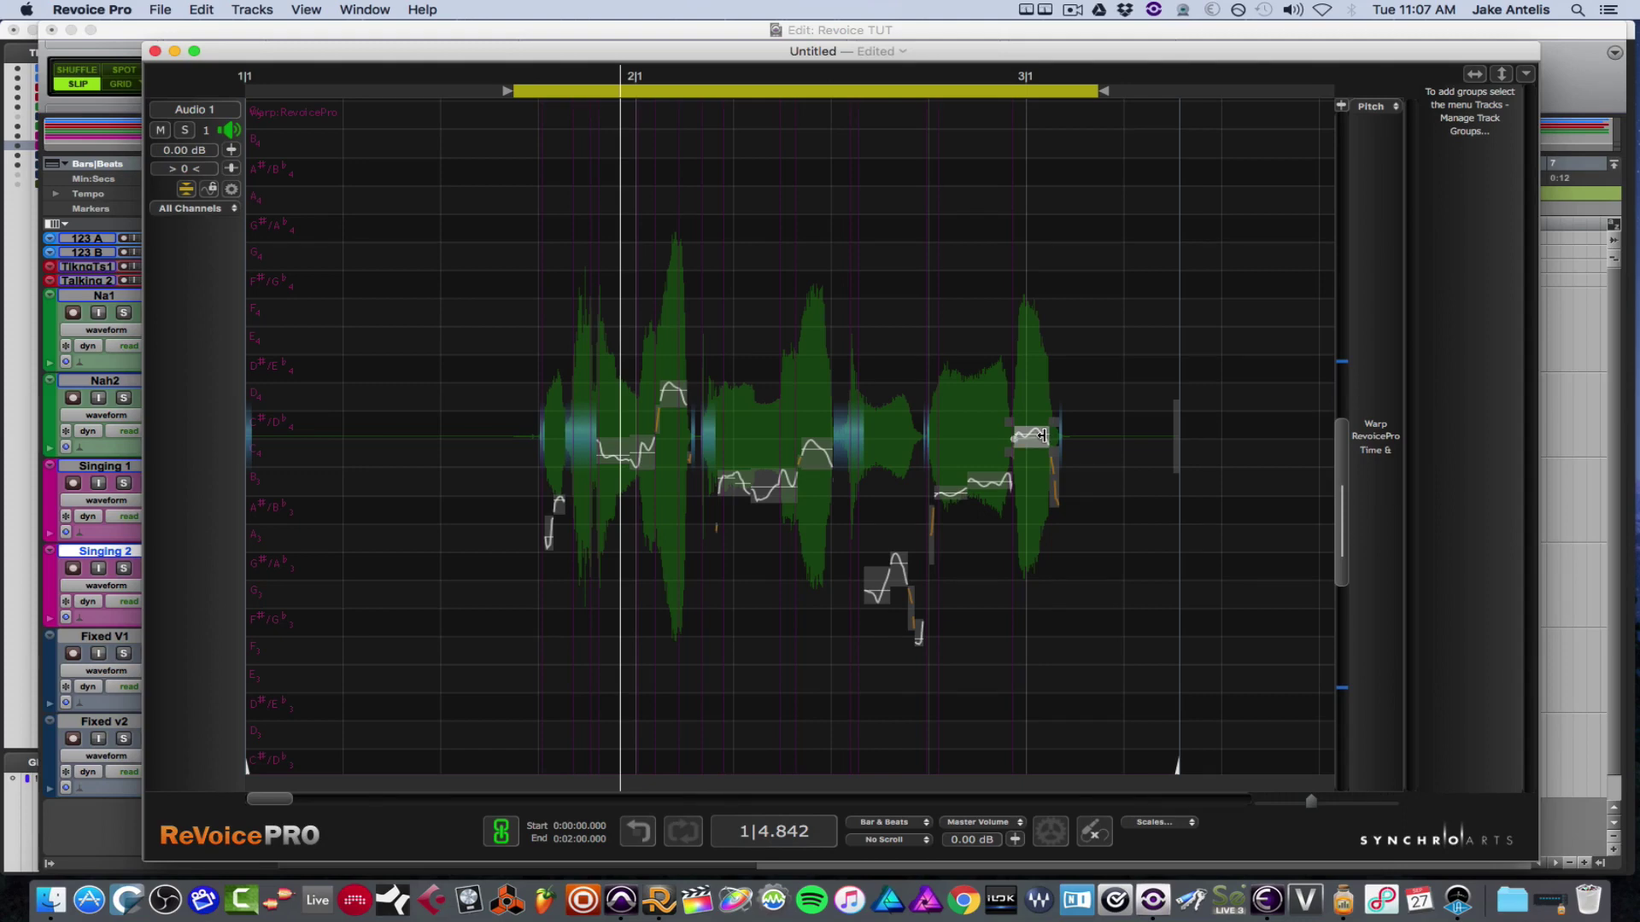
mouse_move(1042, 437)
mouse_down()
mouse_move(1049, 367)
mouse_move(1057, 434)
mouse_up()
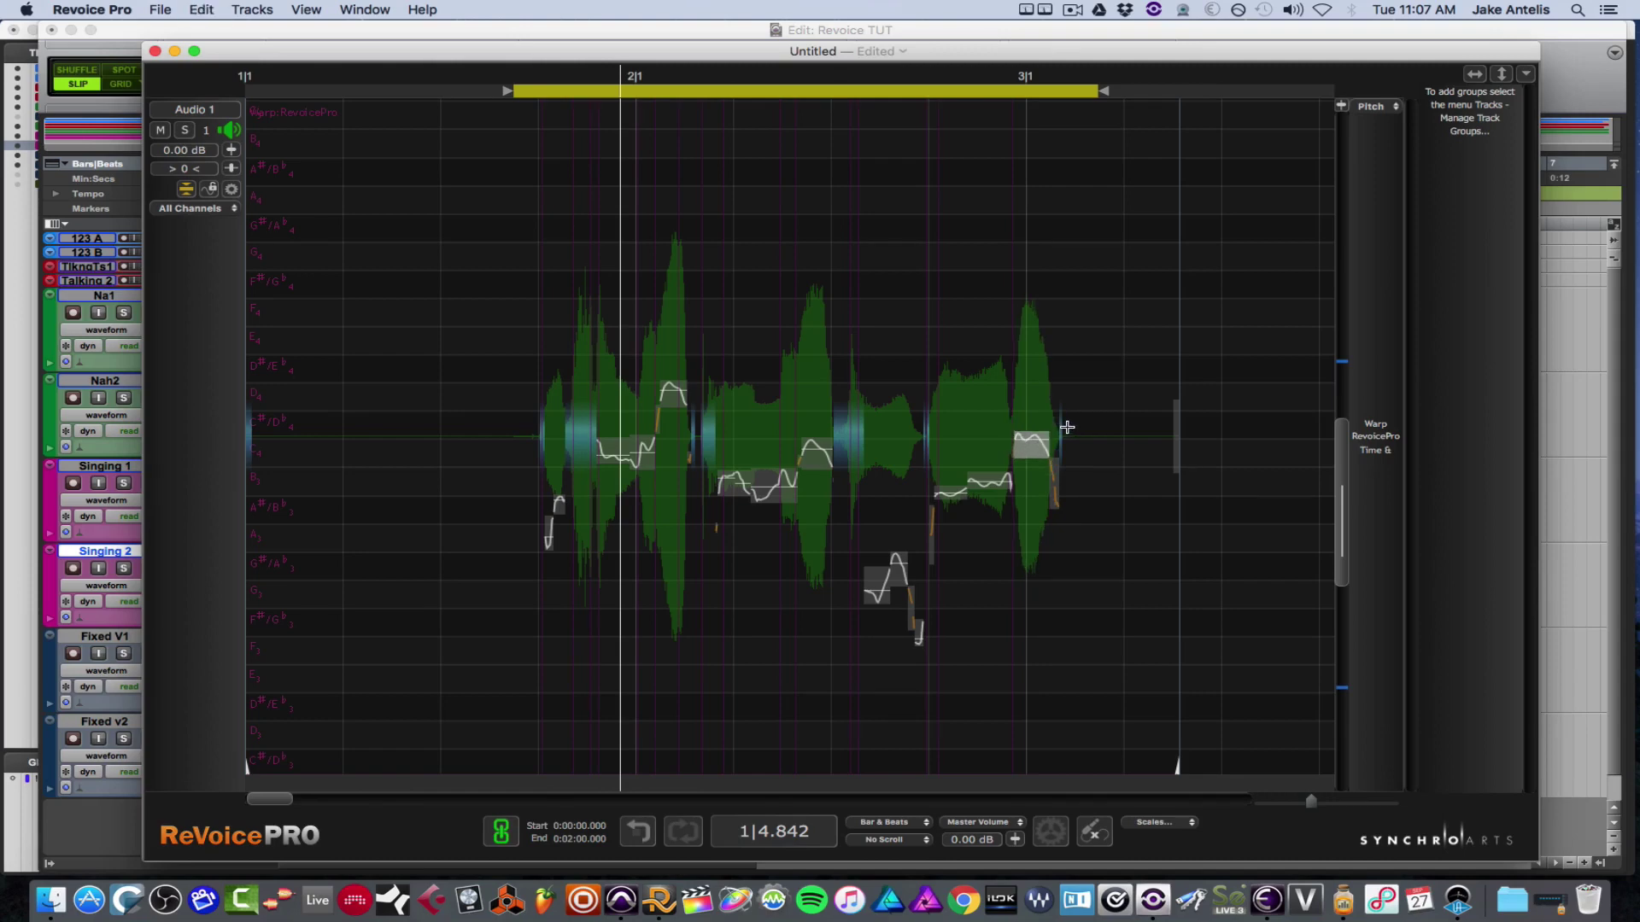
key(space)
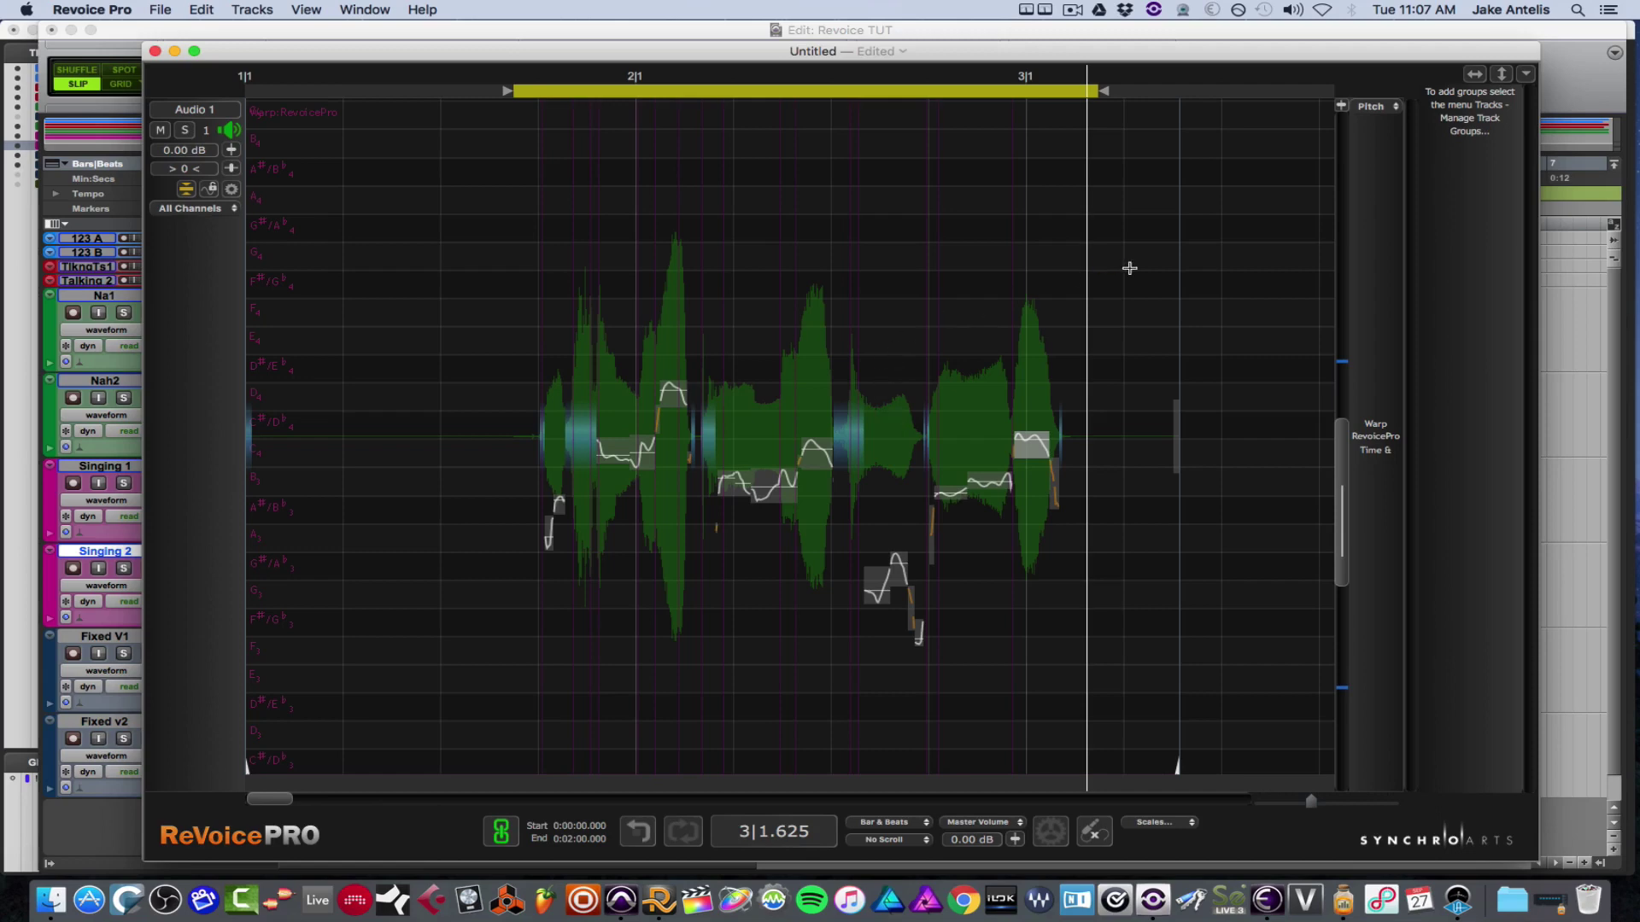
Try moving the note at bar 3 with the horizontal and vertical edit locks on, and release the locks.
click(1474, 77)
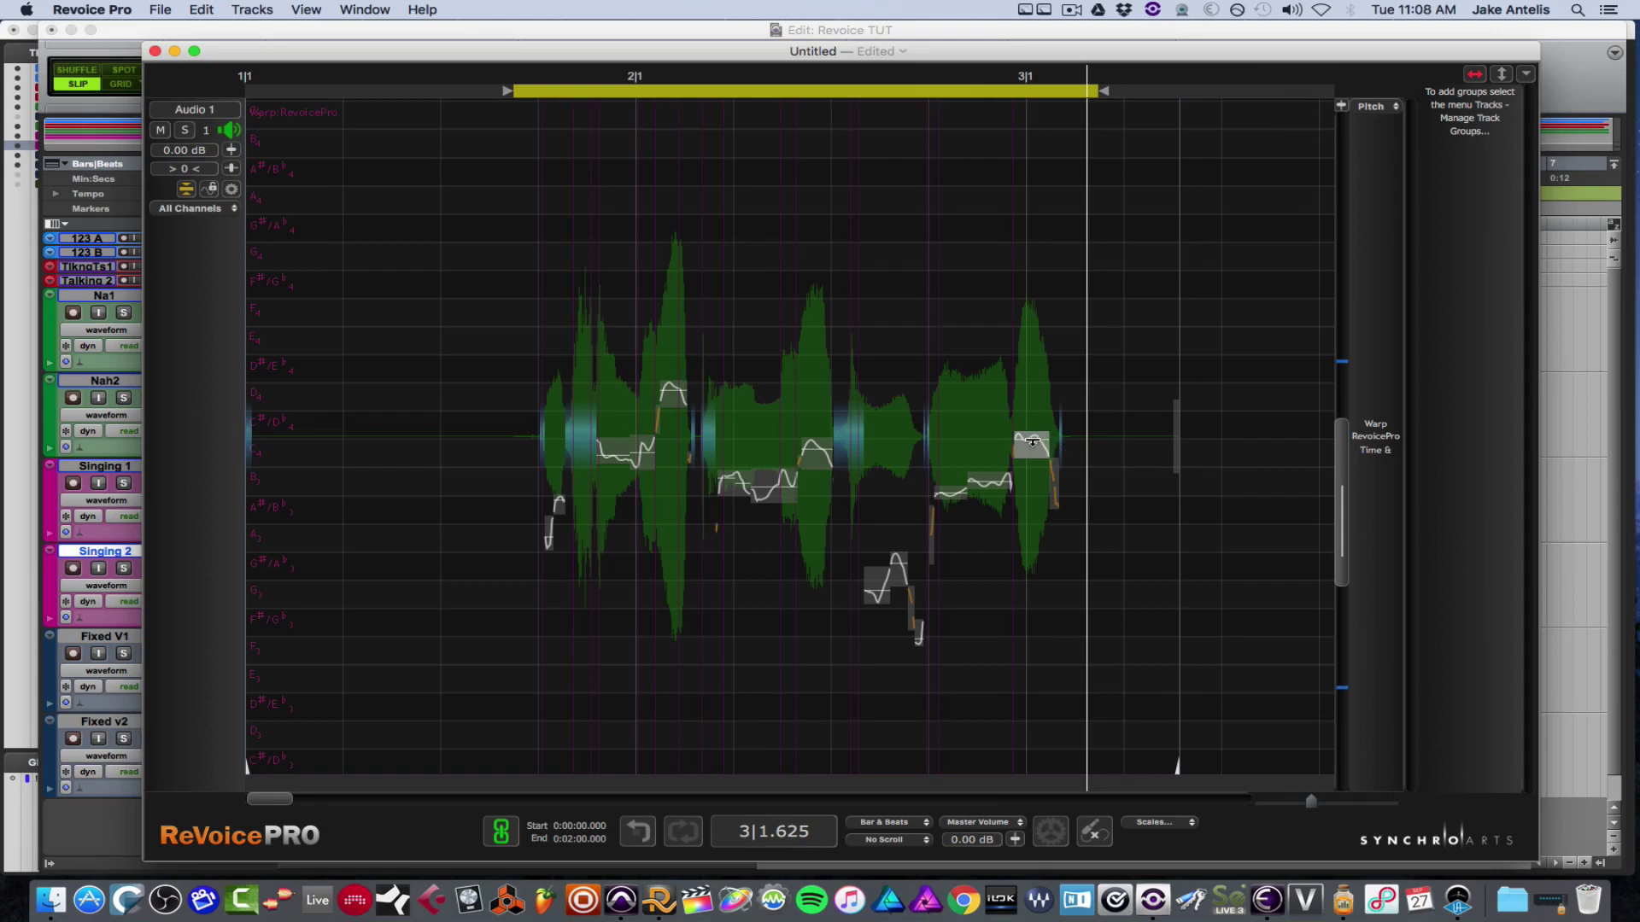
click(1504, 74)
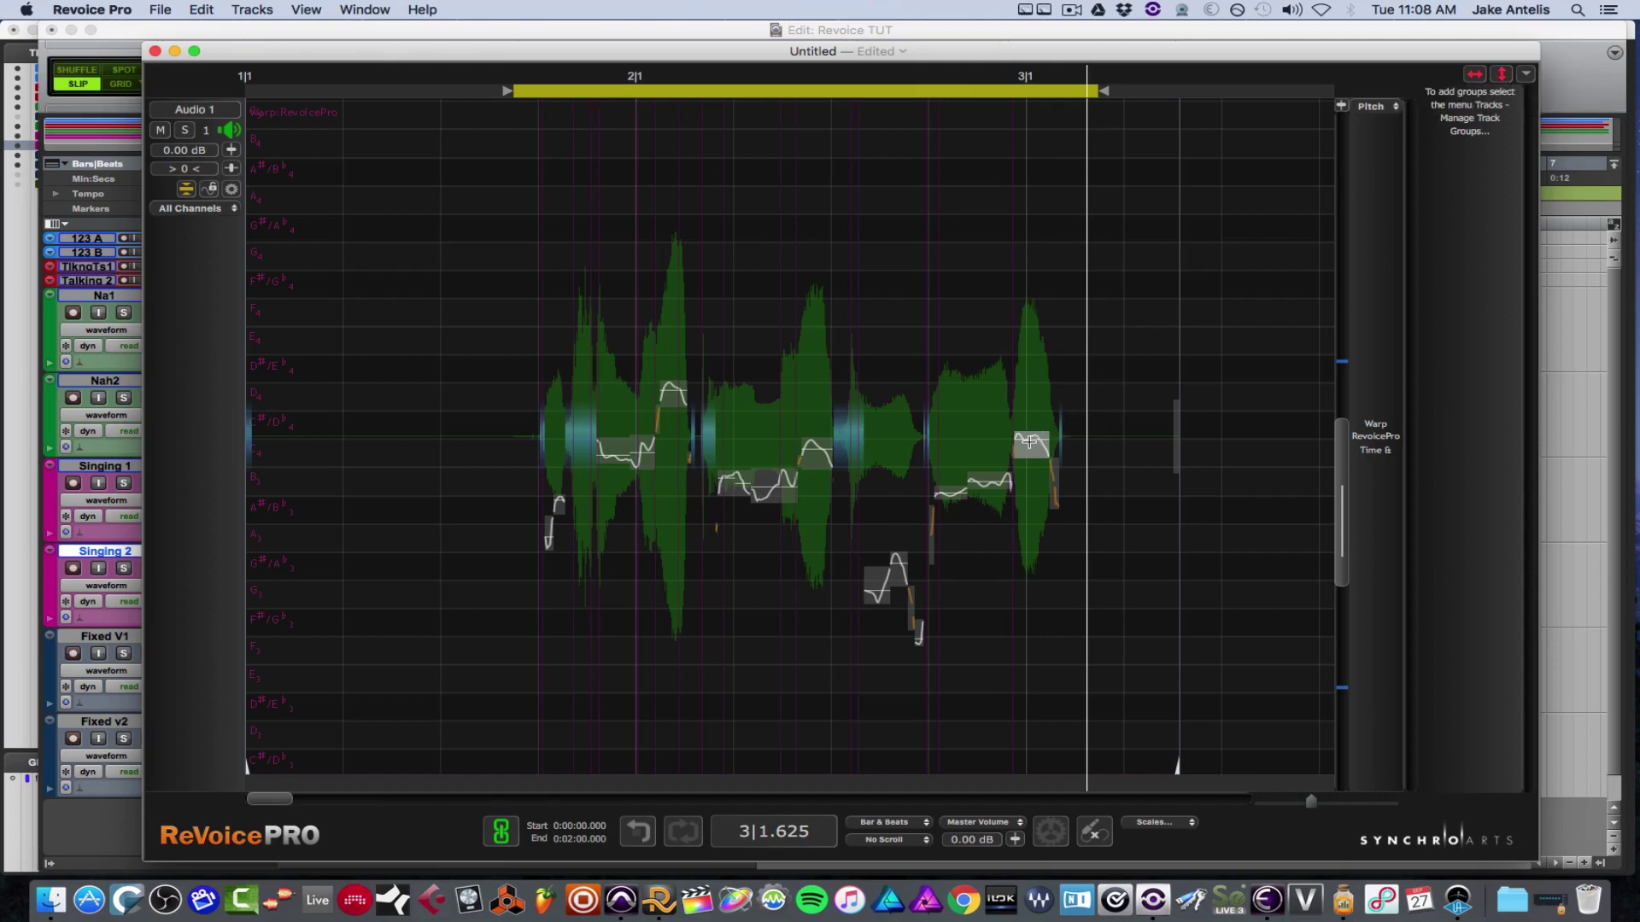
drag(1029, 442, 1031, 427)
click(1503, 74)
Restore the multi-track view and play Audio 1 and Audio 2 together.
click(187, 192)
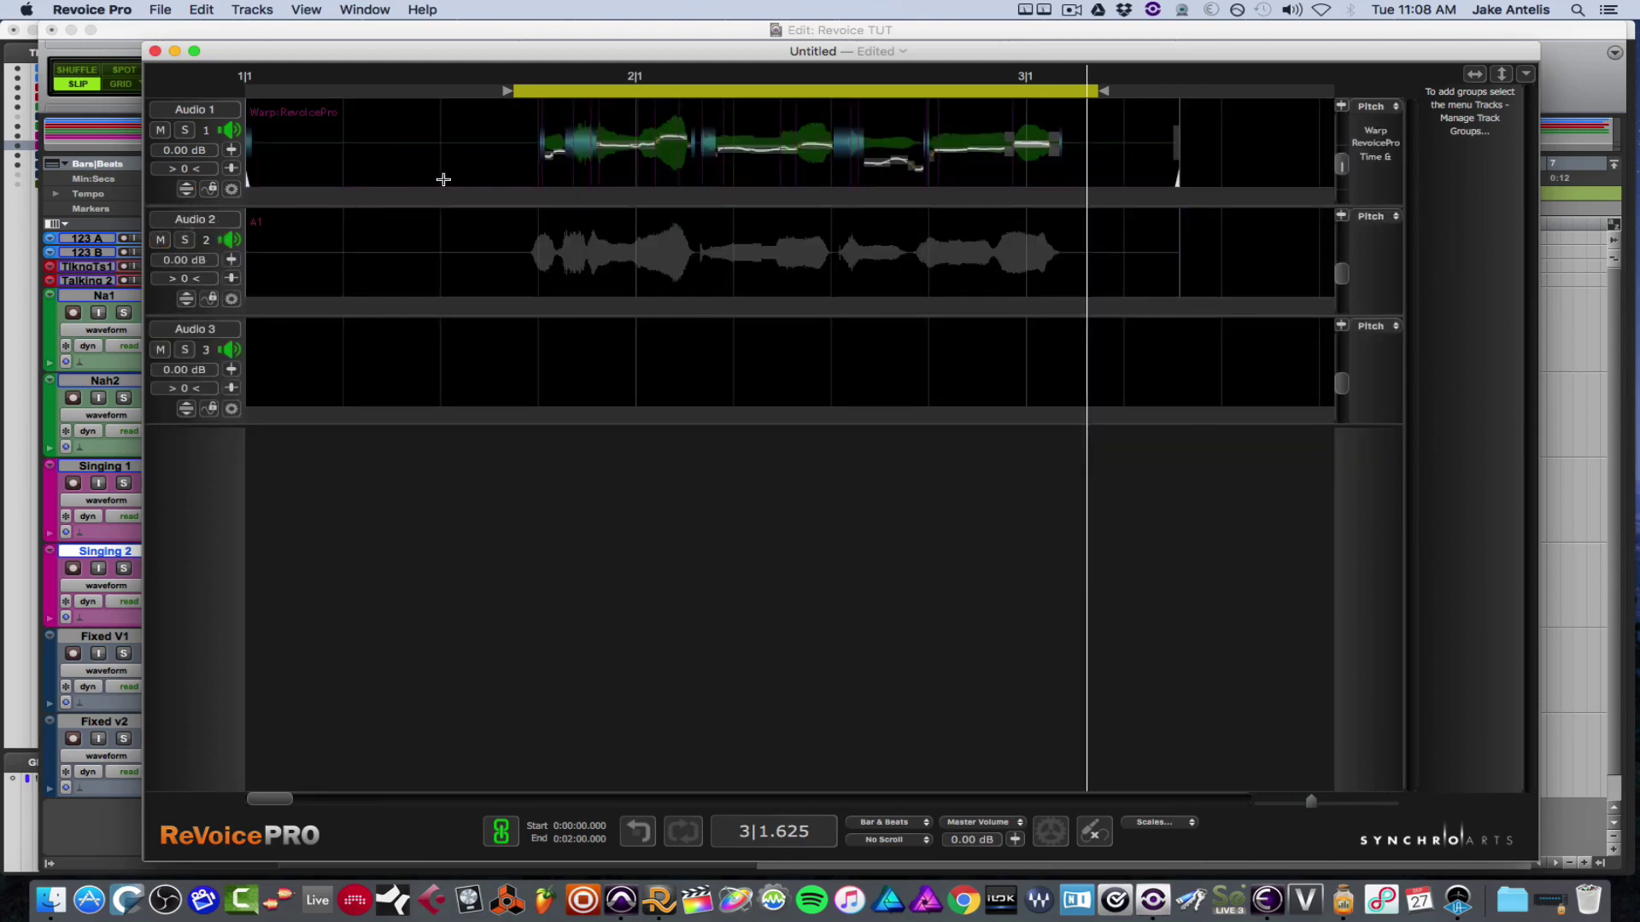
key(space)
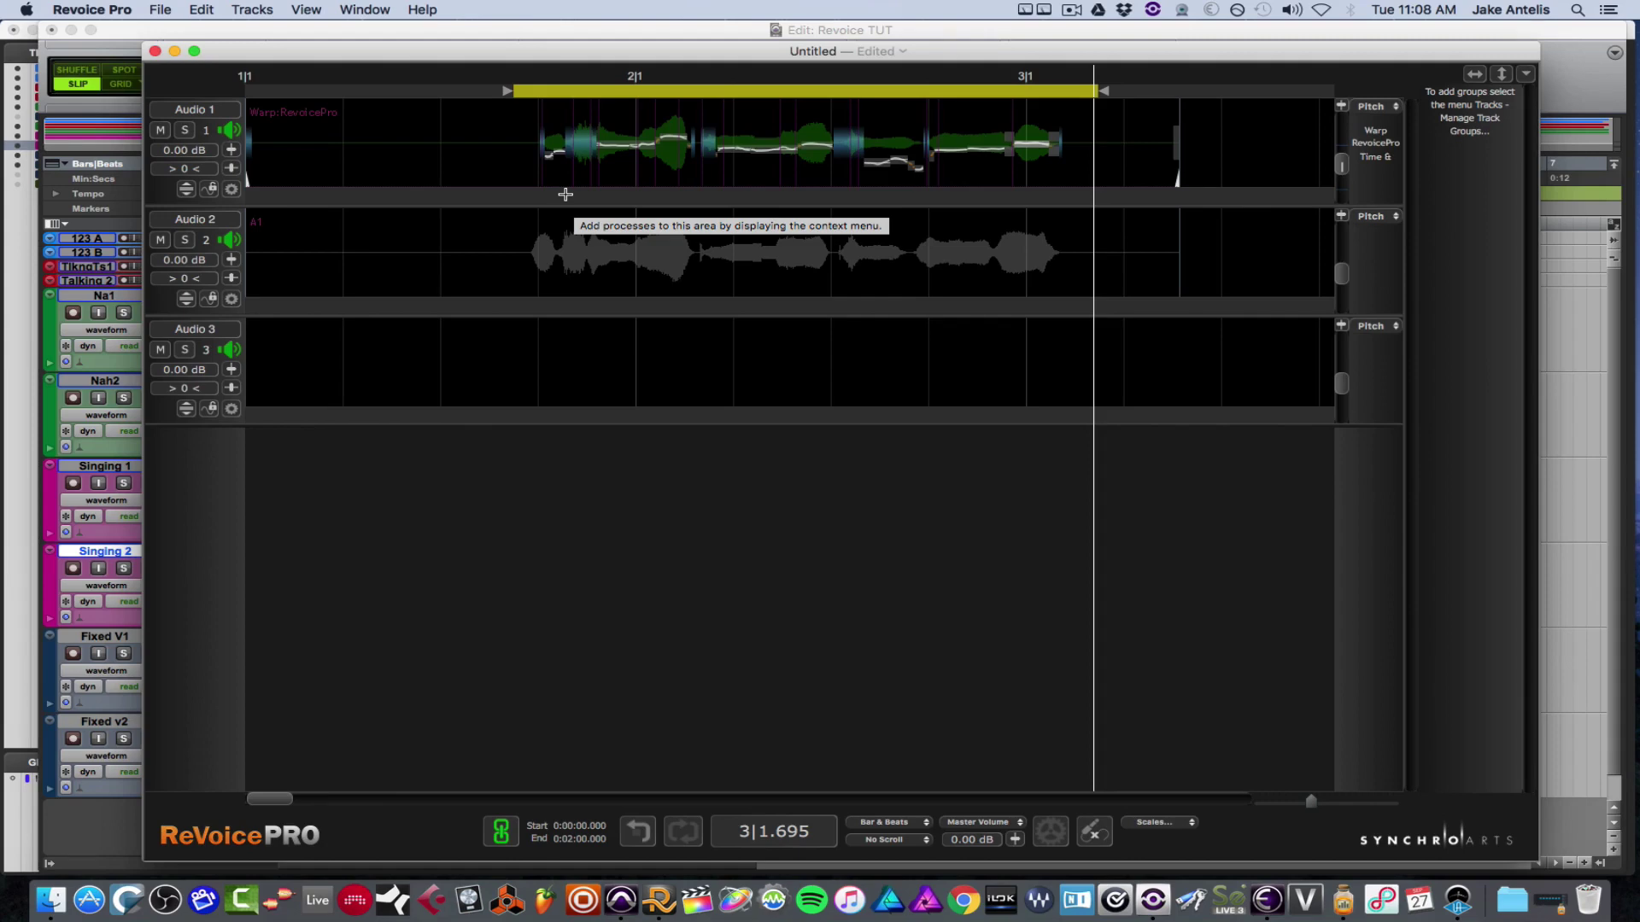
Create an APT process over the selected playback range with the Vocal - Tightest Time and Pitch preset, Audio 1 as guide, Audio 2 as dub, output to Audio 3.
right_click(566, 195)
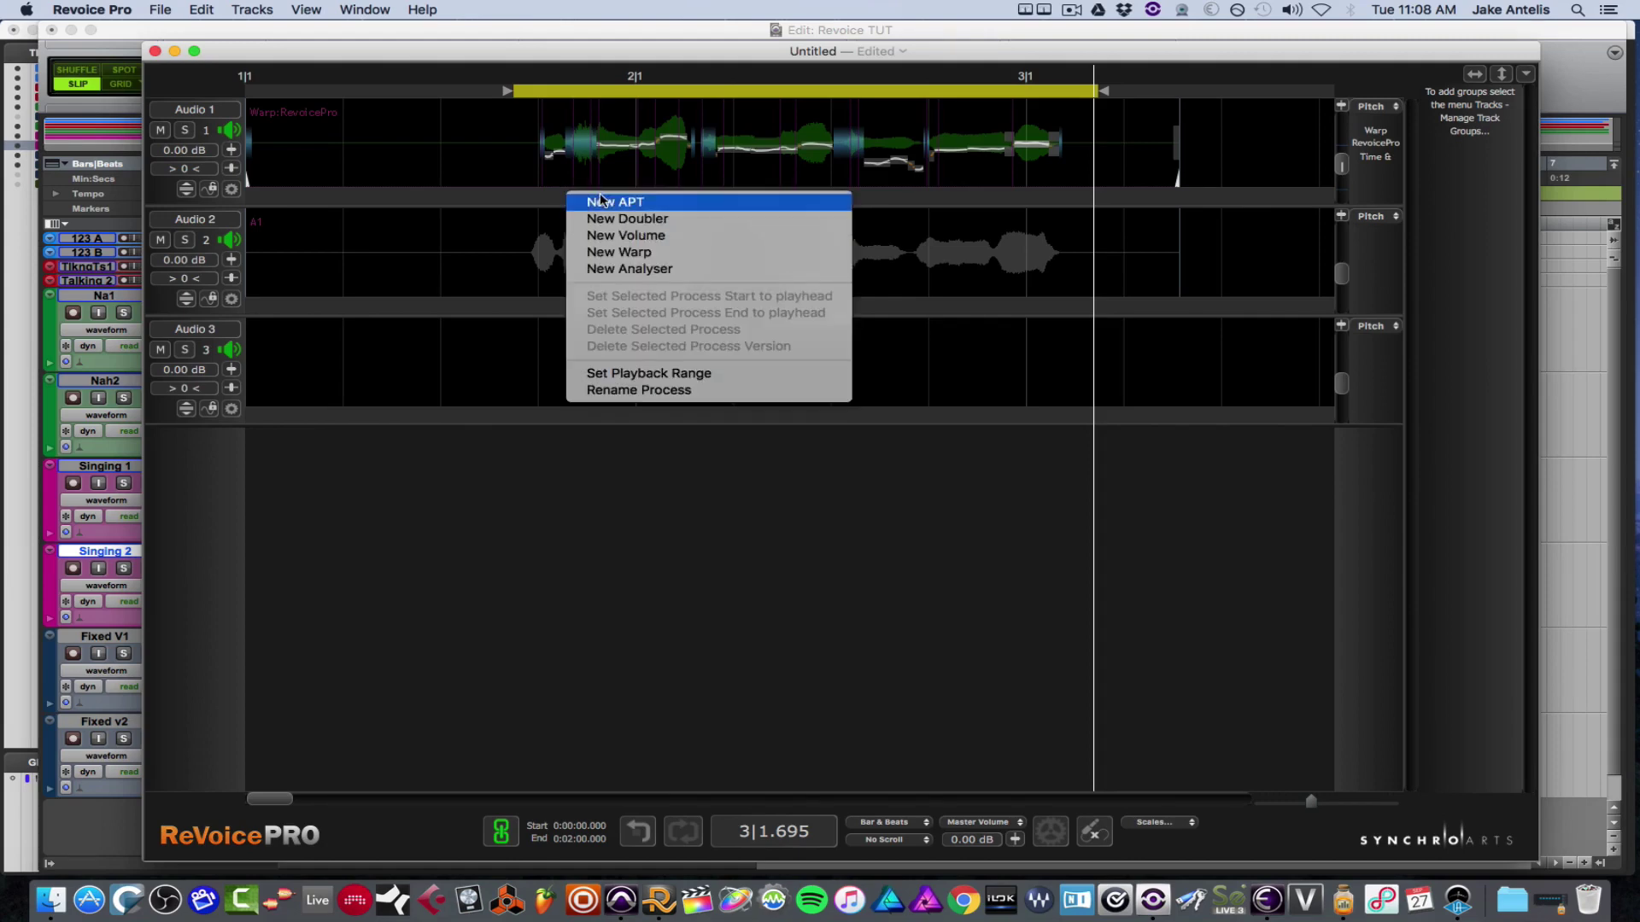
click(604, 202)
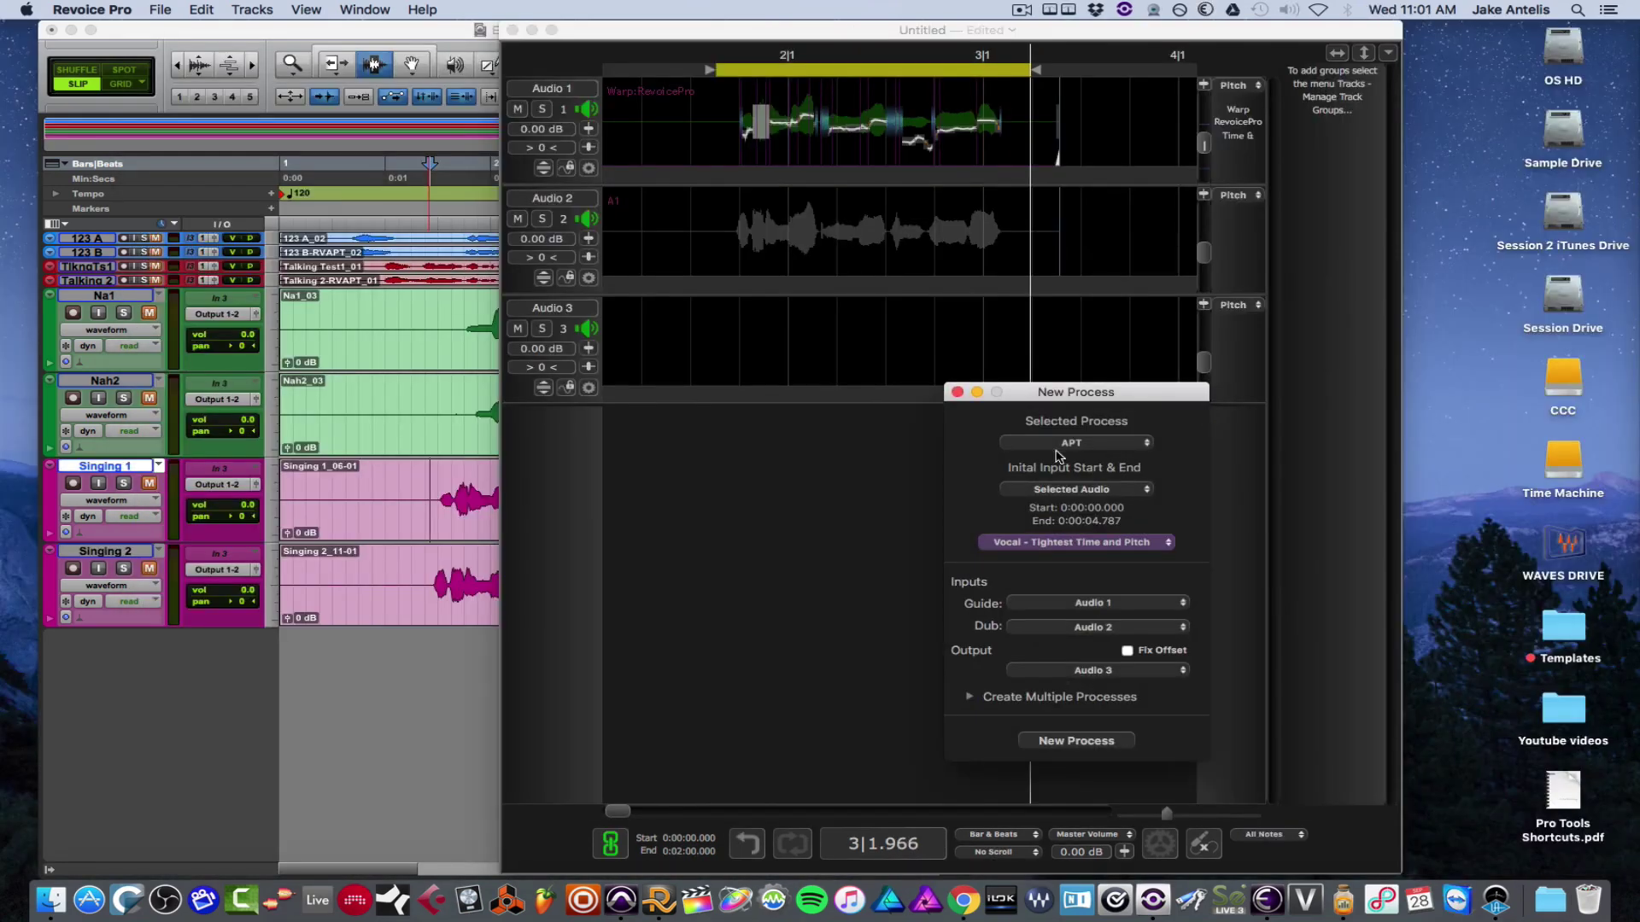
click(1101, 491)
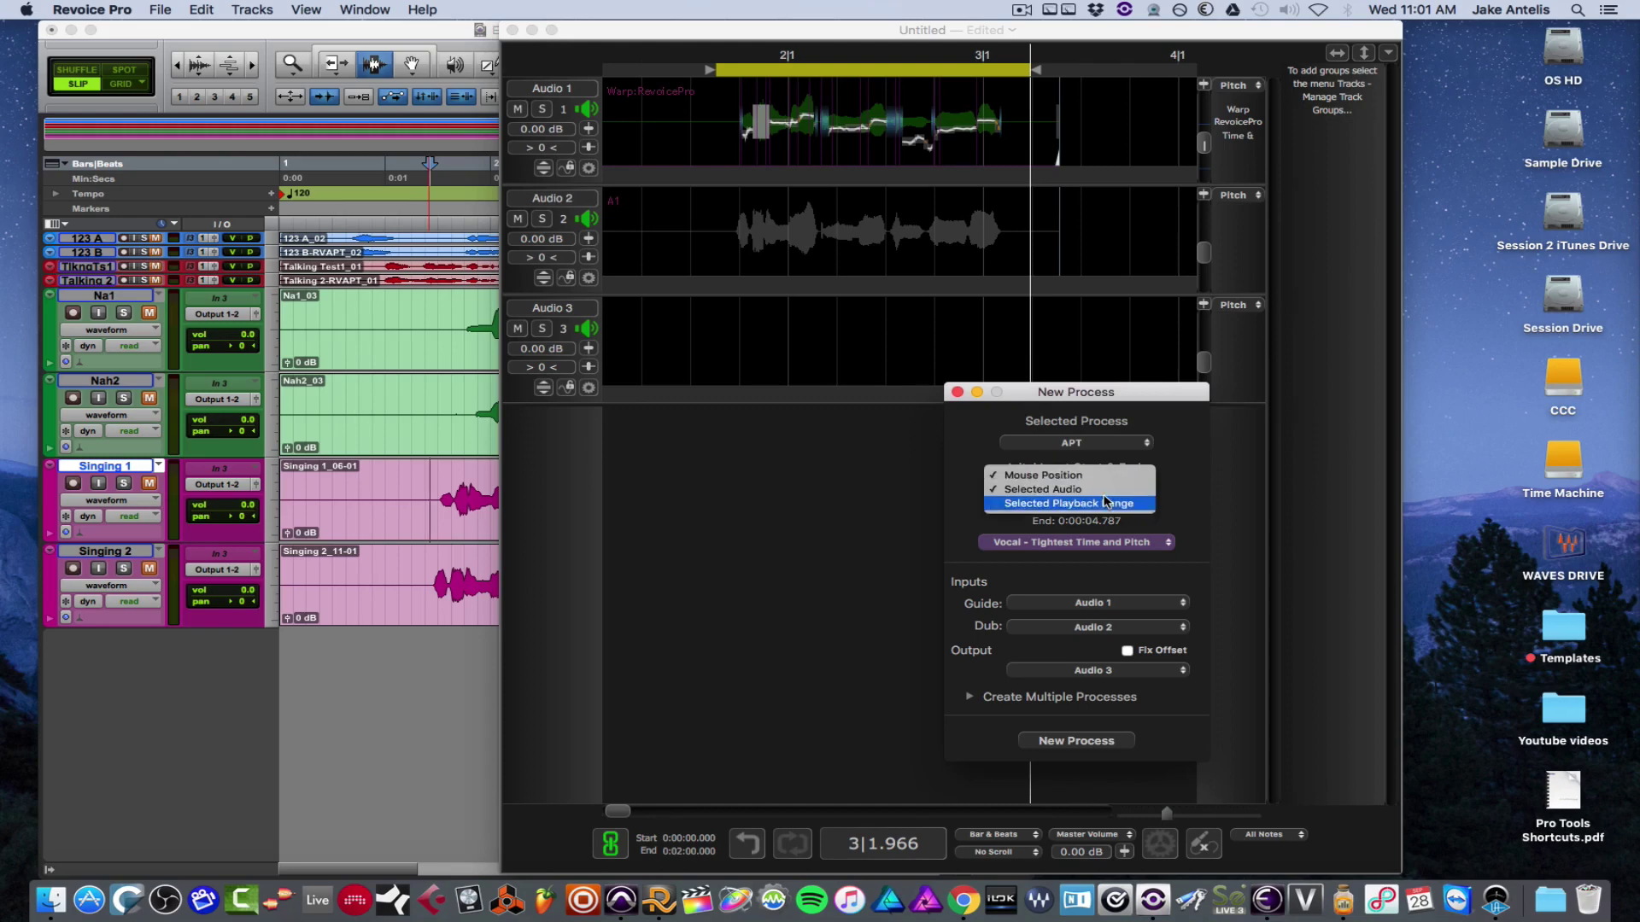
click(1106, 503)
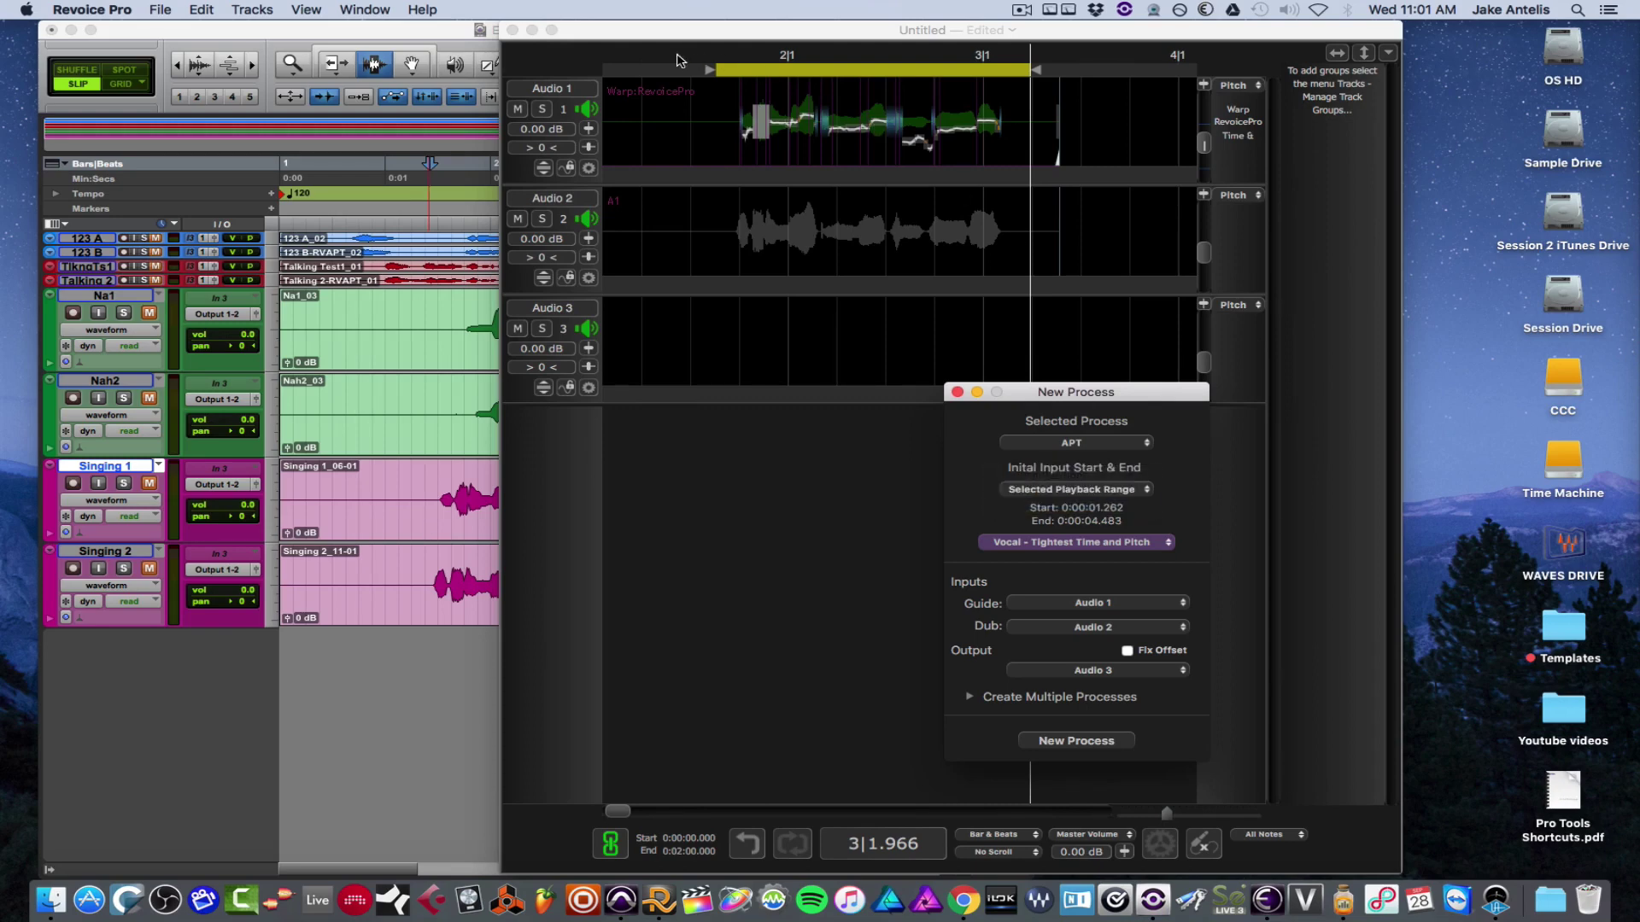
click(990, 542)
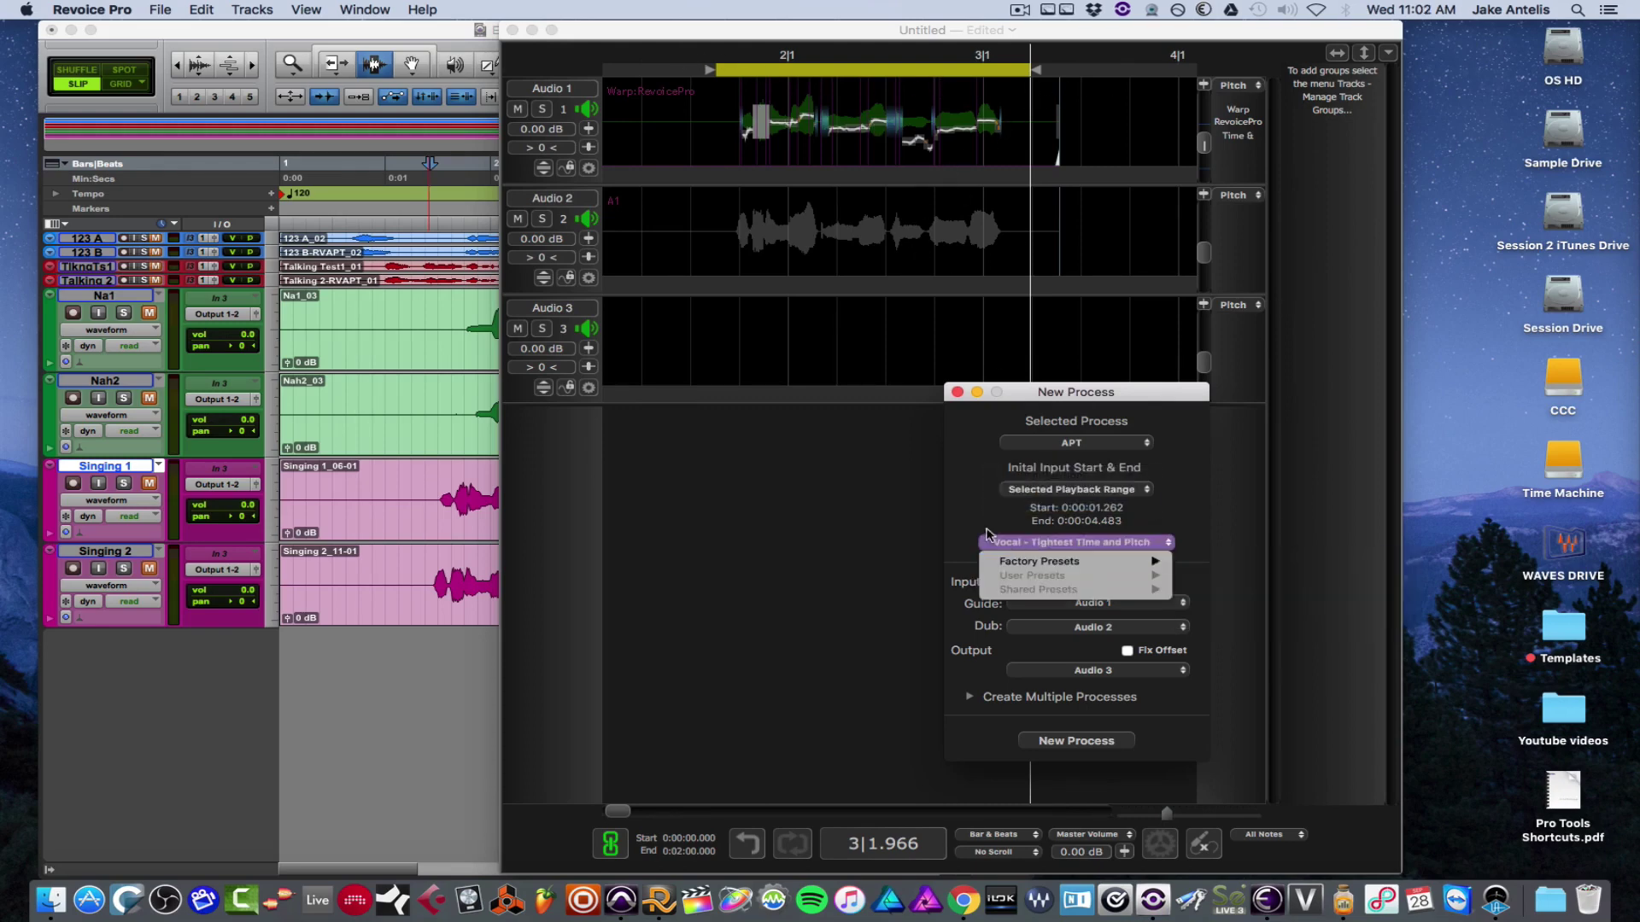
click(972, 519)
click(1025, 544)
mouse_move(1035, 564)
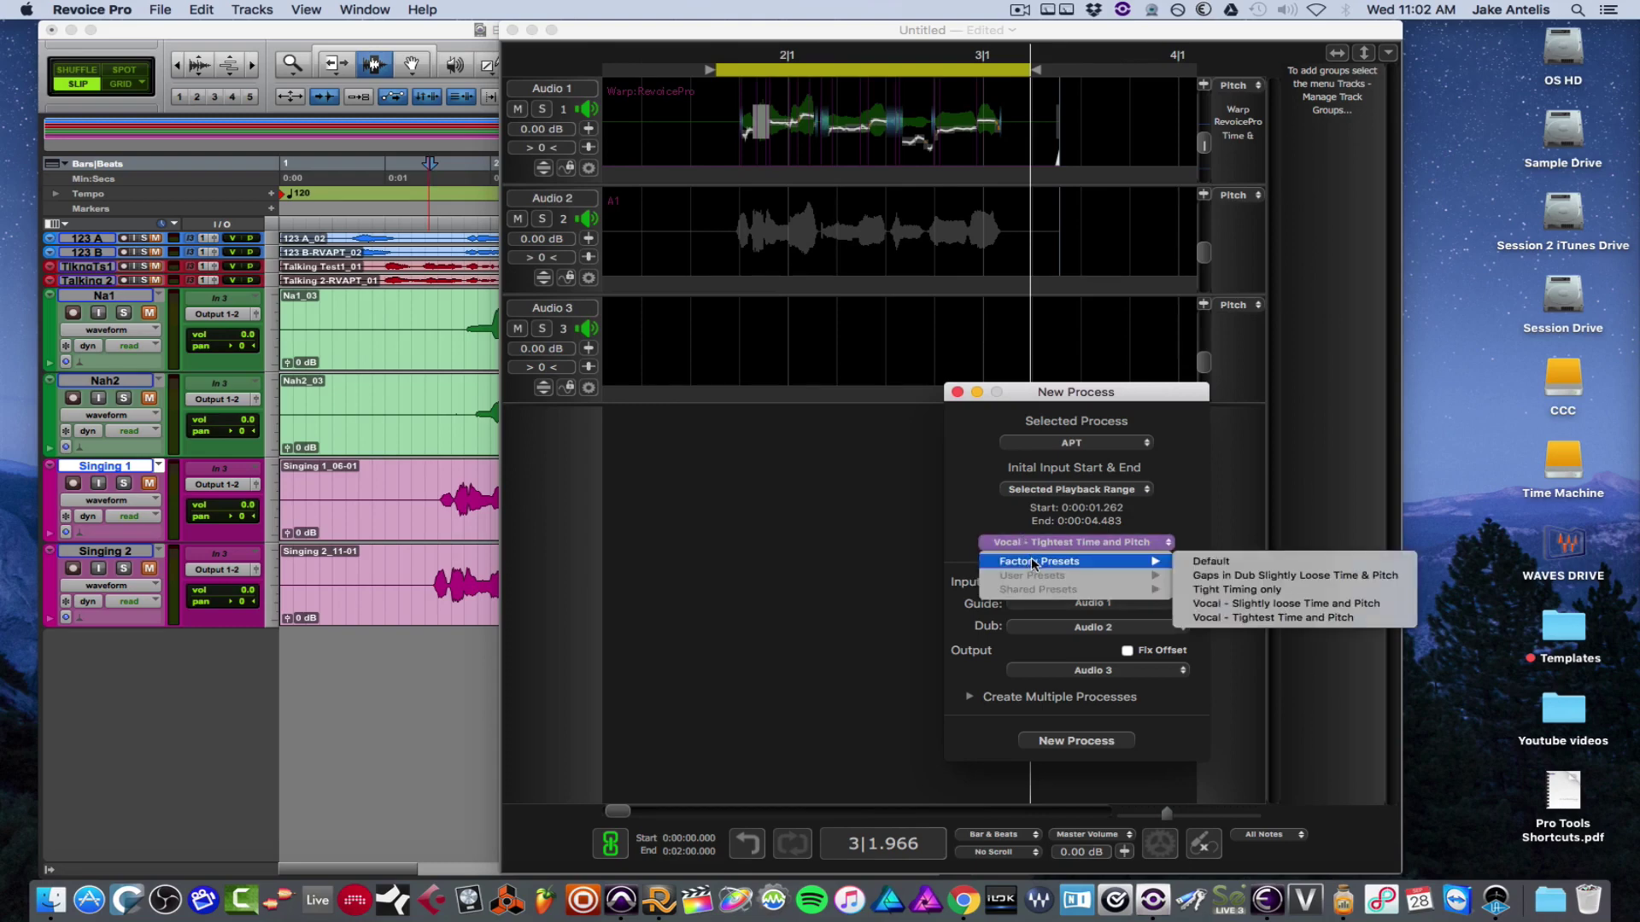
click(1259, 618)
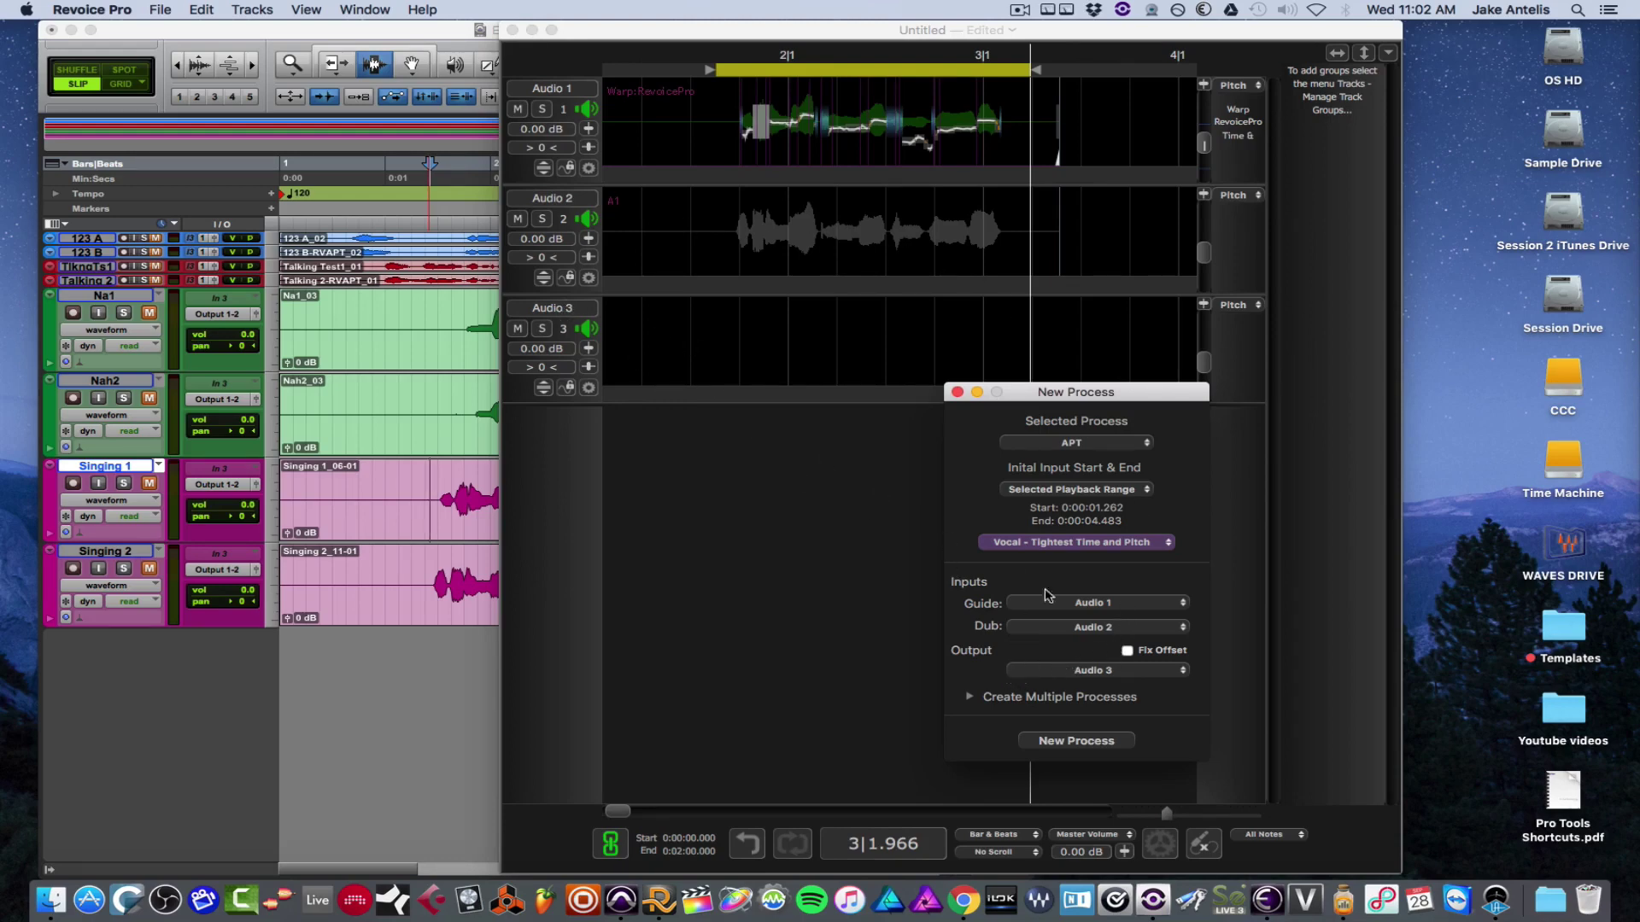
click(1103, 740)
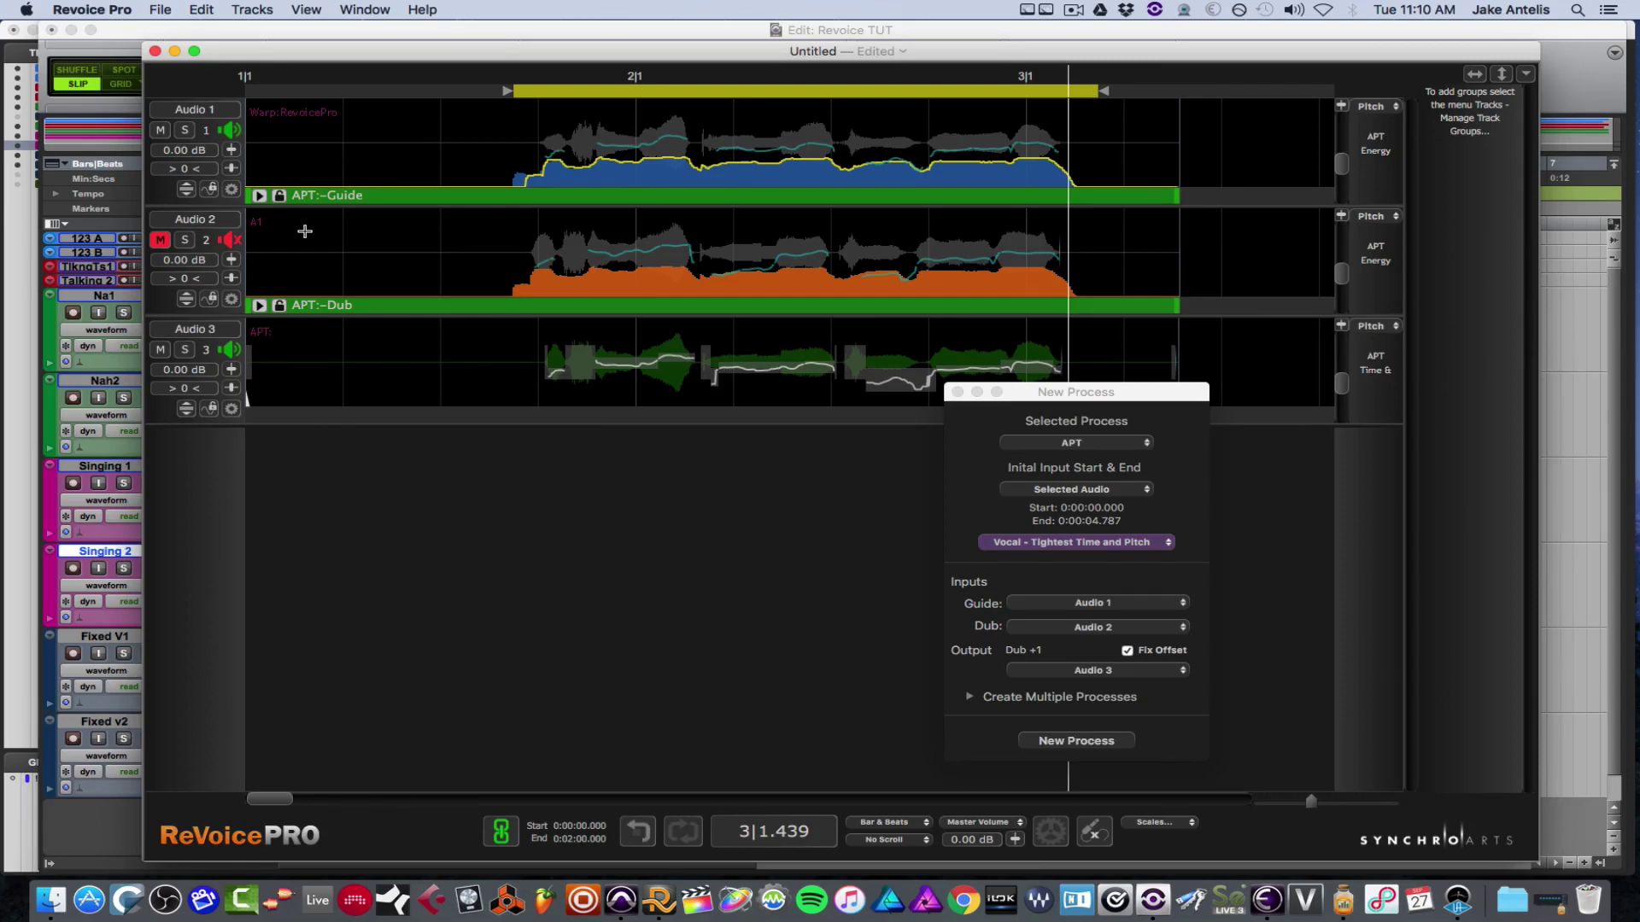
Examine the APT guide process's timing, pitch and level settings, and close them together with the New Process window.
click(260, 196)
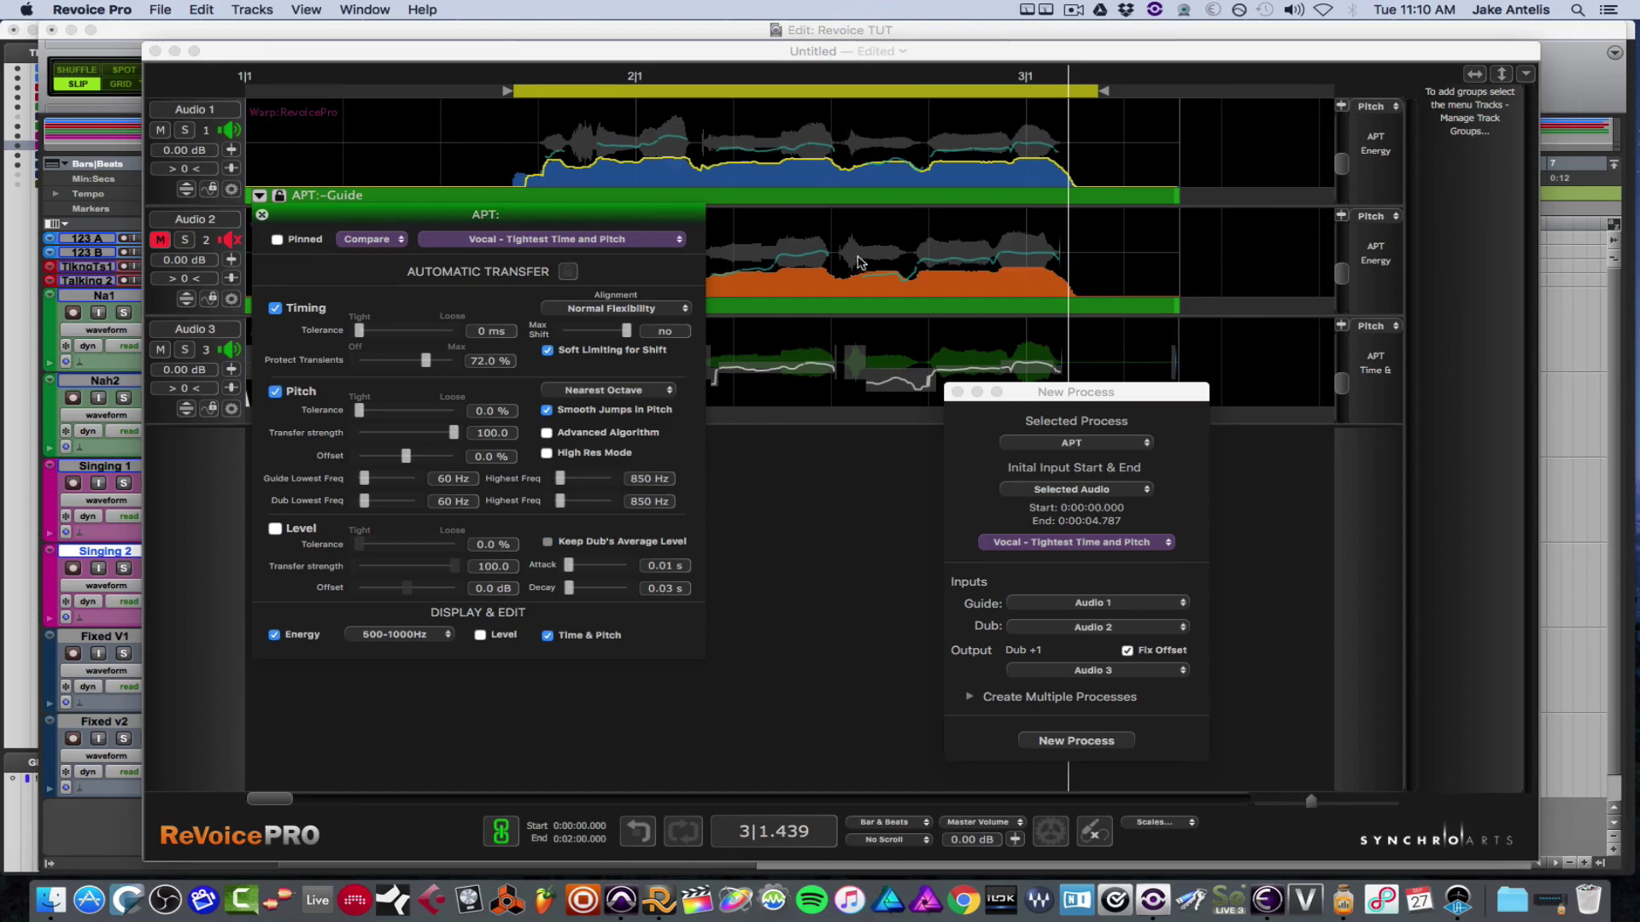
click(936, 384)
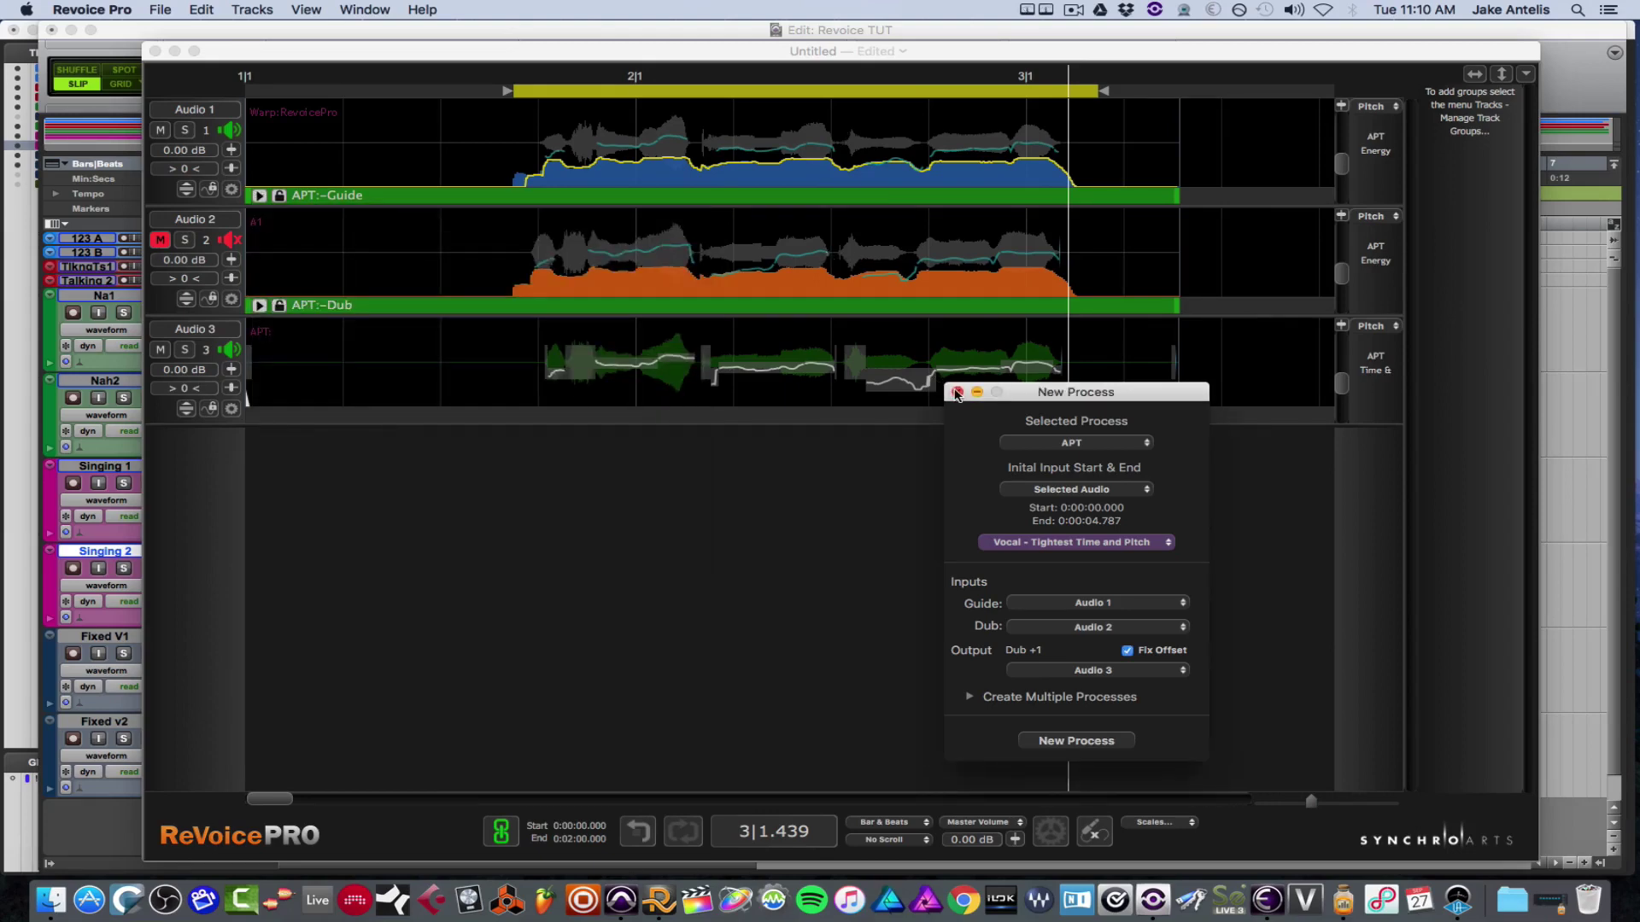
click(958, 392)
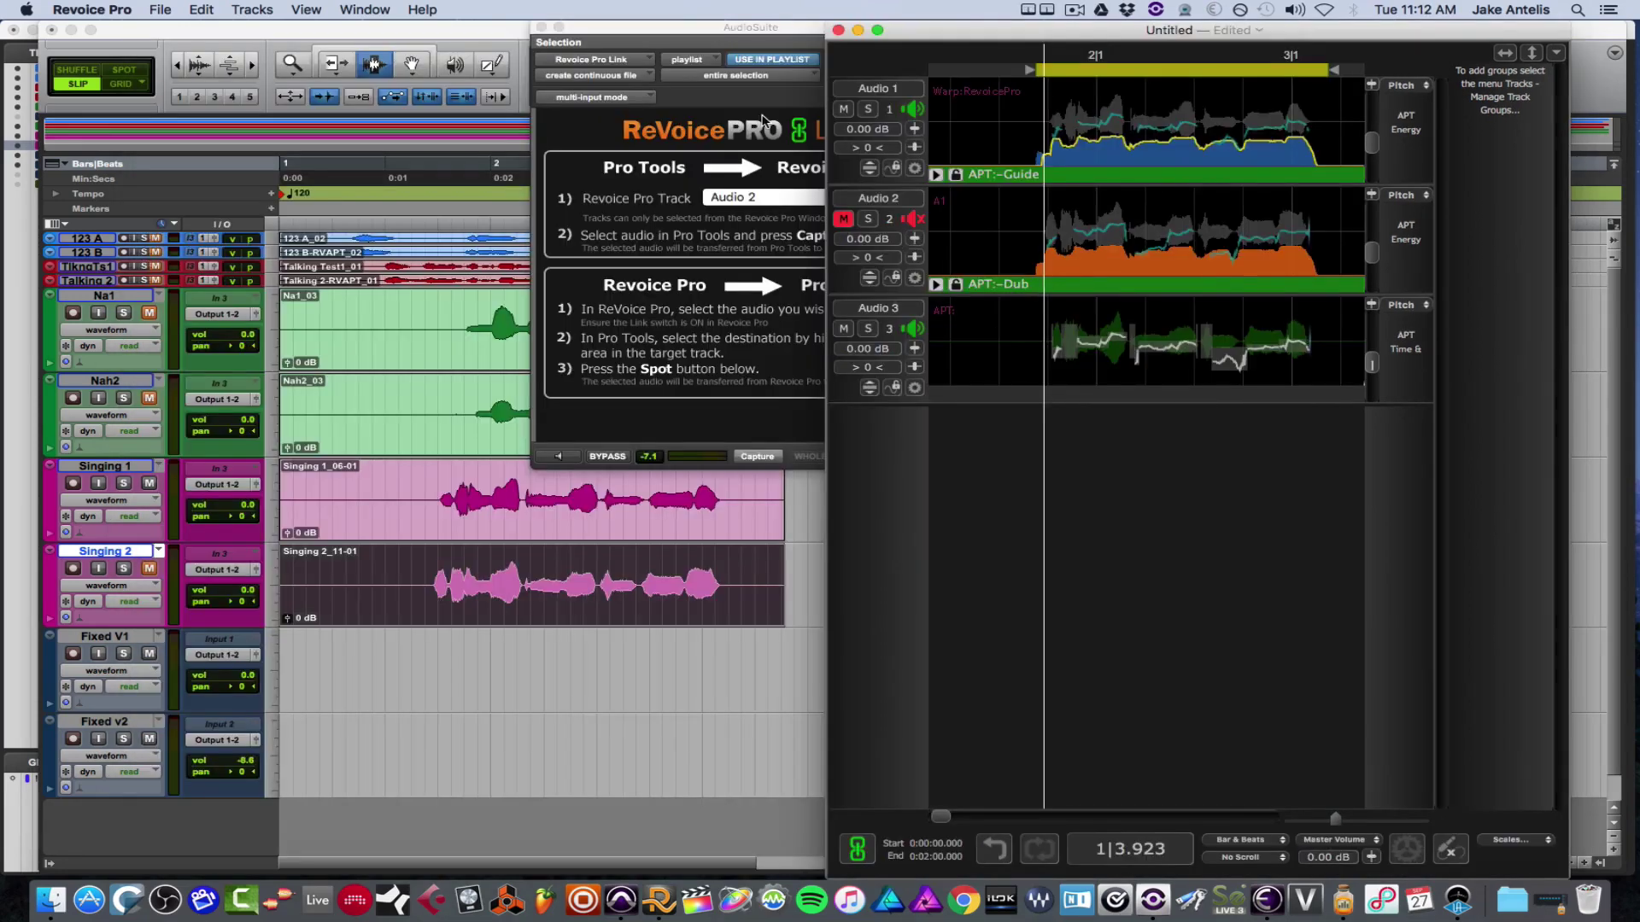
Export Audio 1 and Audio 3 over the selected playback range to the Desktop under the base name Audio.
drag(966, 35, 967, 35)
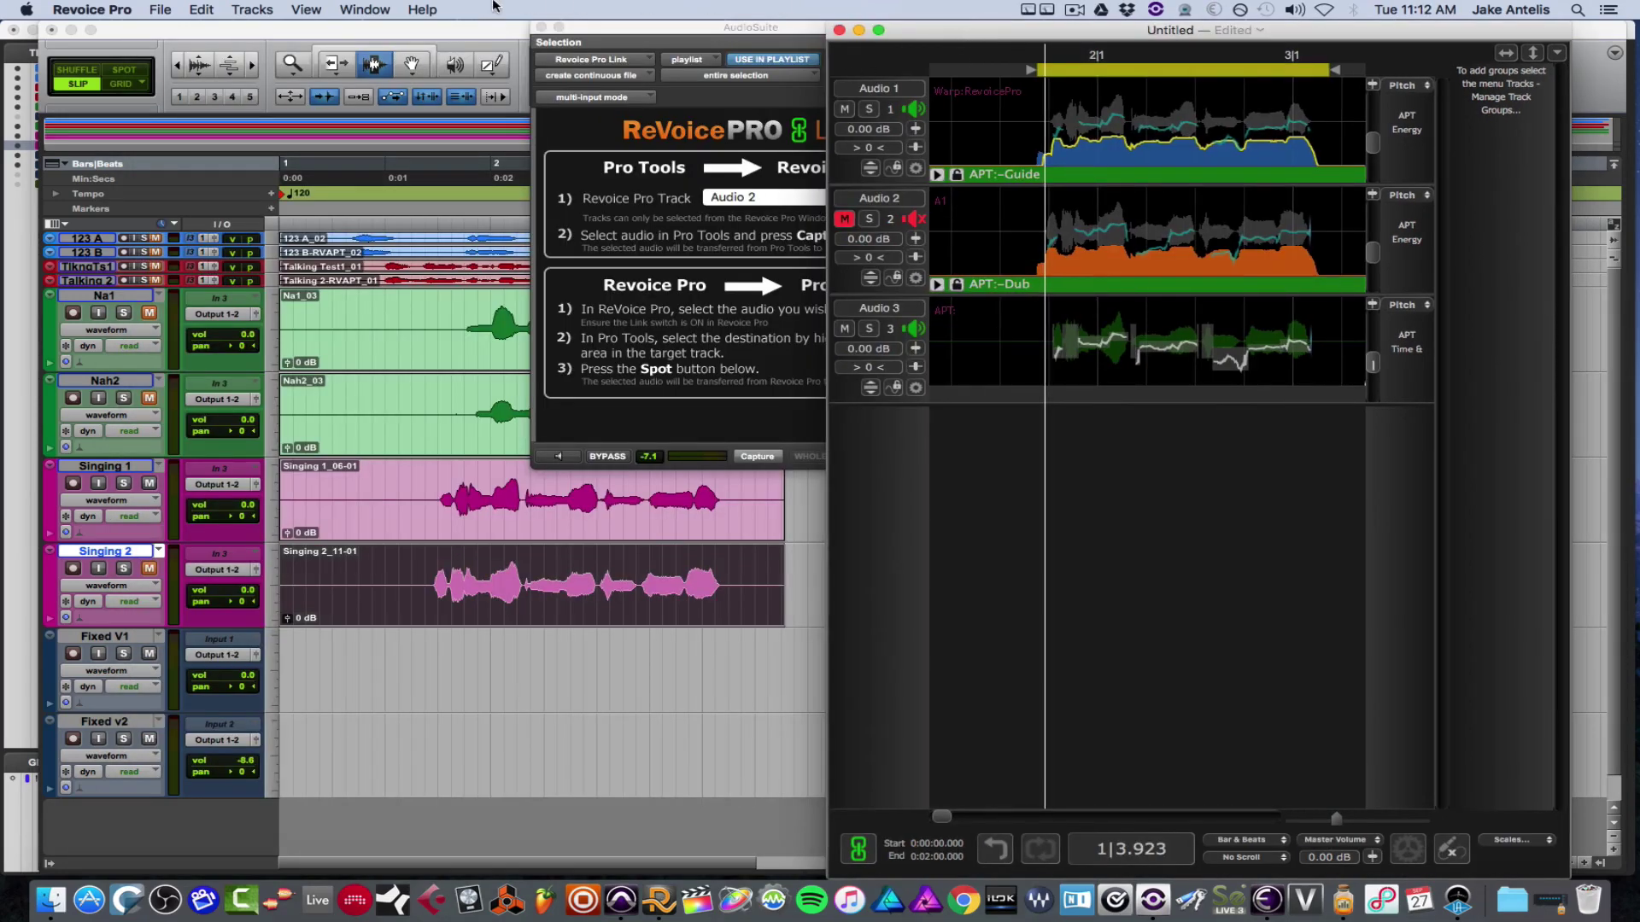
click(157, 8)
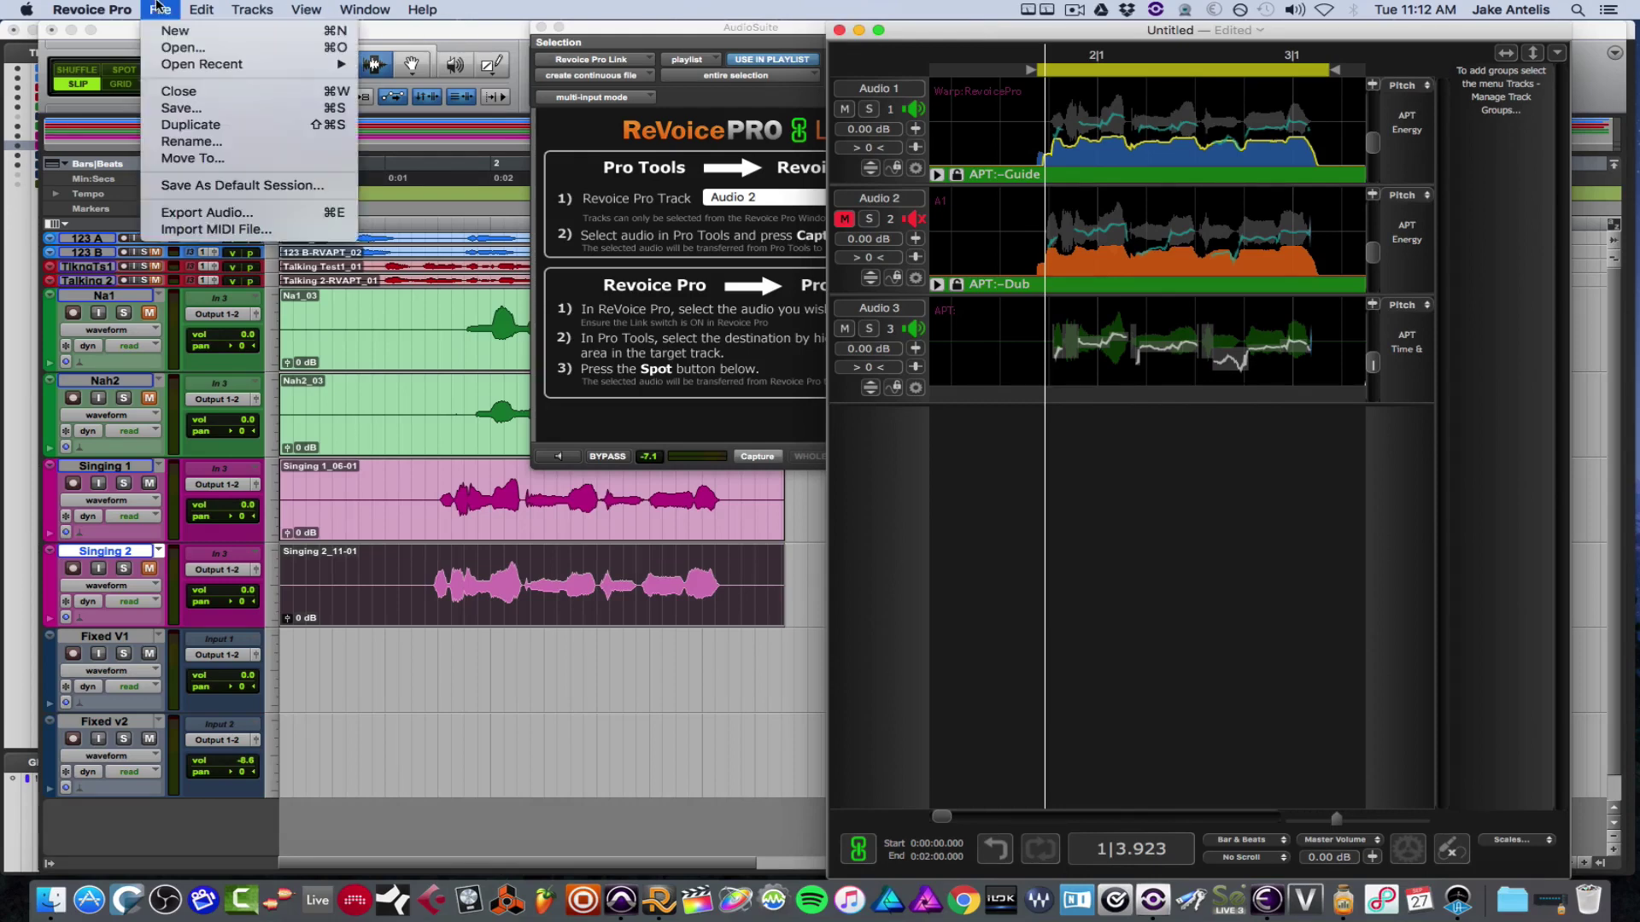
click(292, 214)
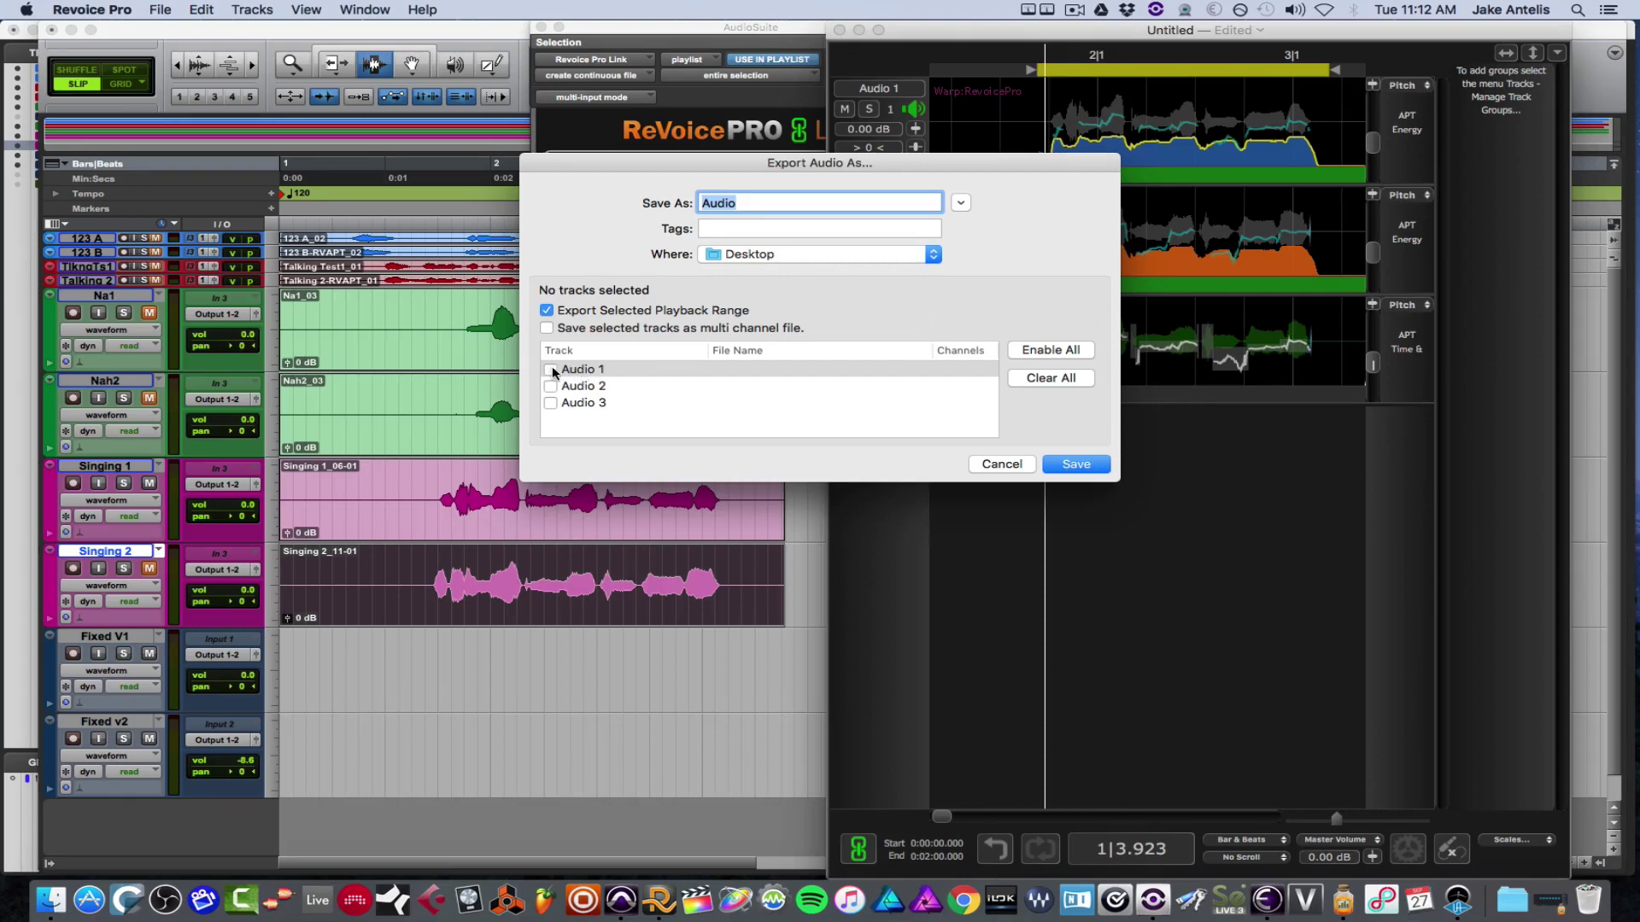
click(550, 370)
click(550, 403)
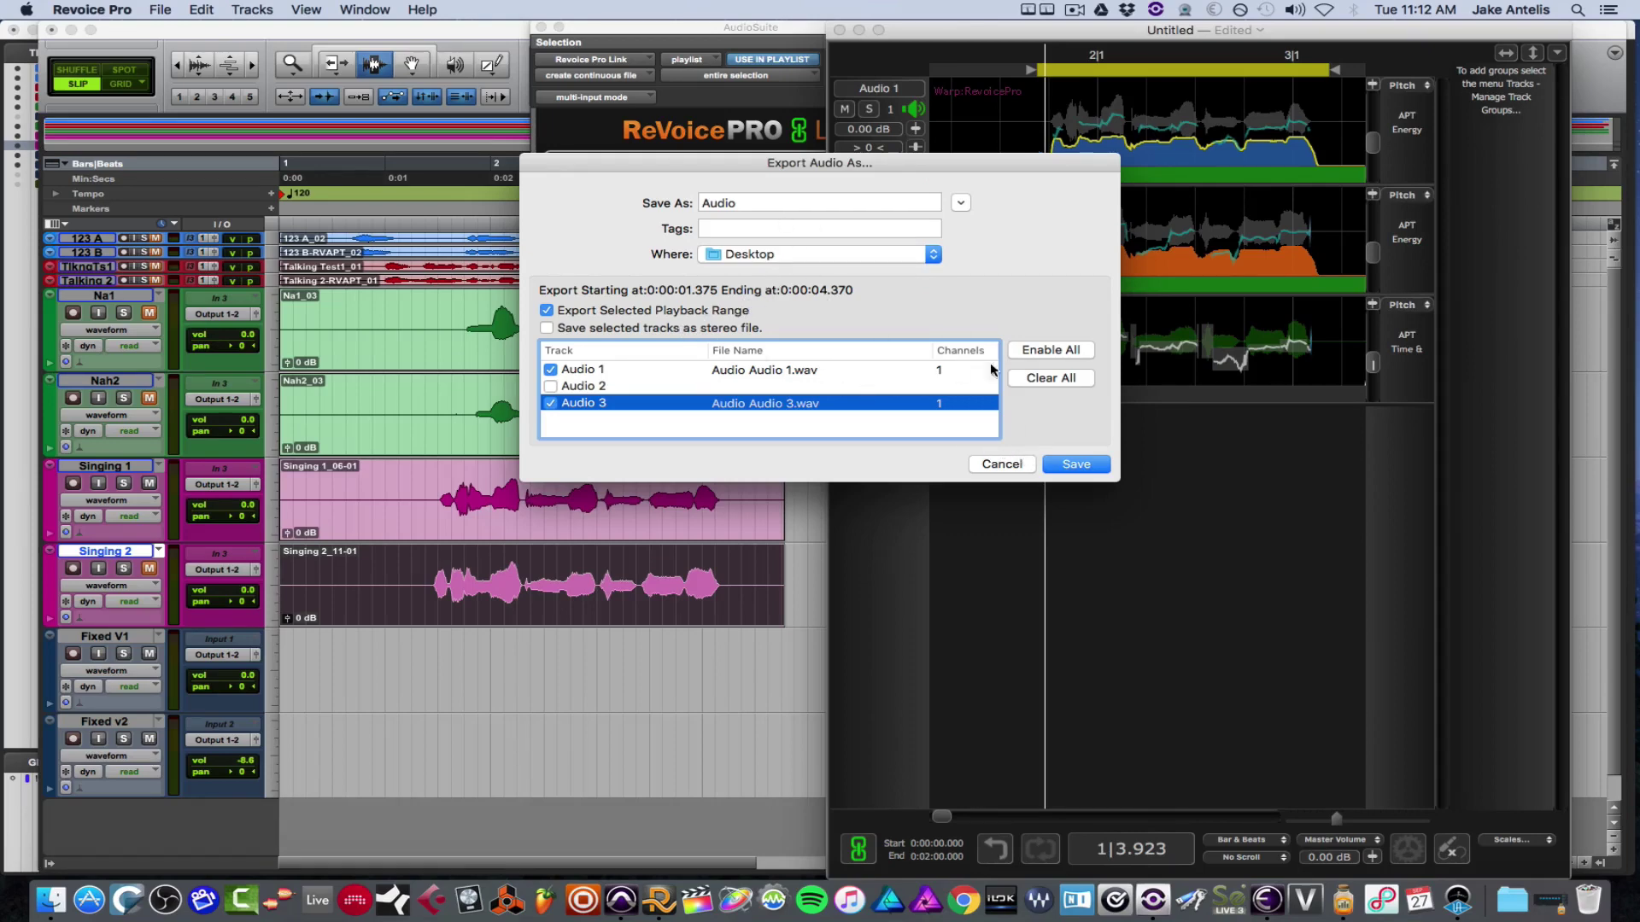
click(1084, 464)
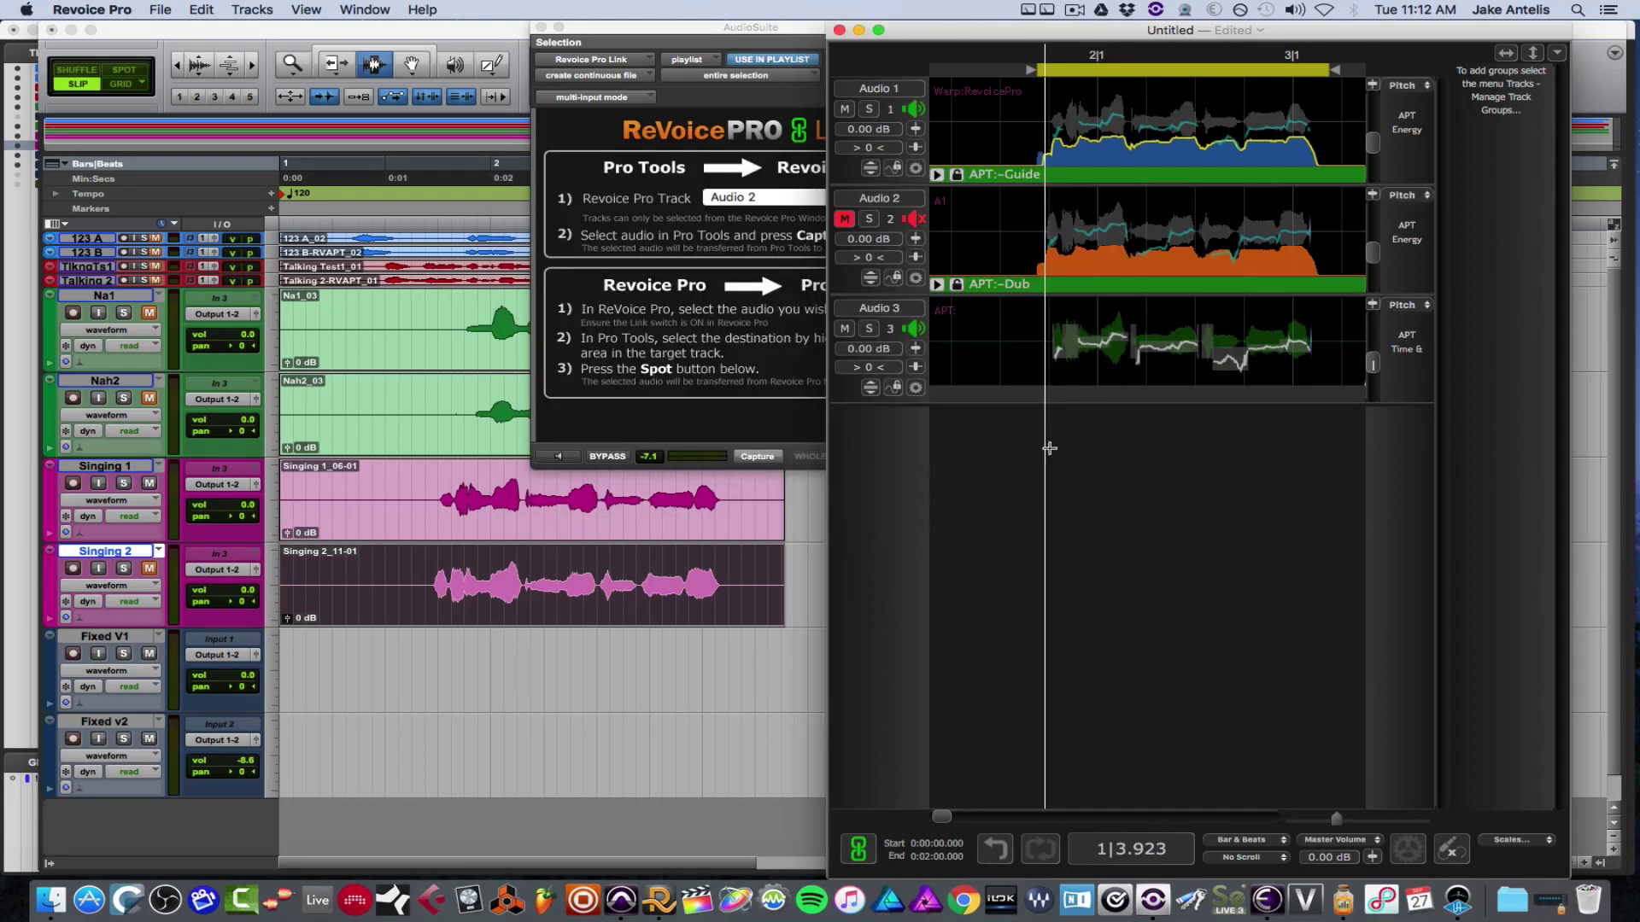
In Pro Tools, import copies of Audio Audio 1.wav and Audio Audio 3.wav into the Audio Files folder, spotted on new tracks at 1|3|720.
click(514, 32)
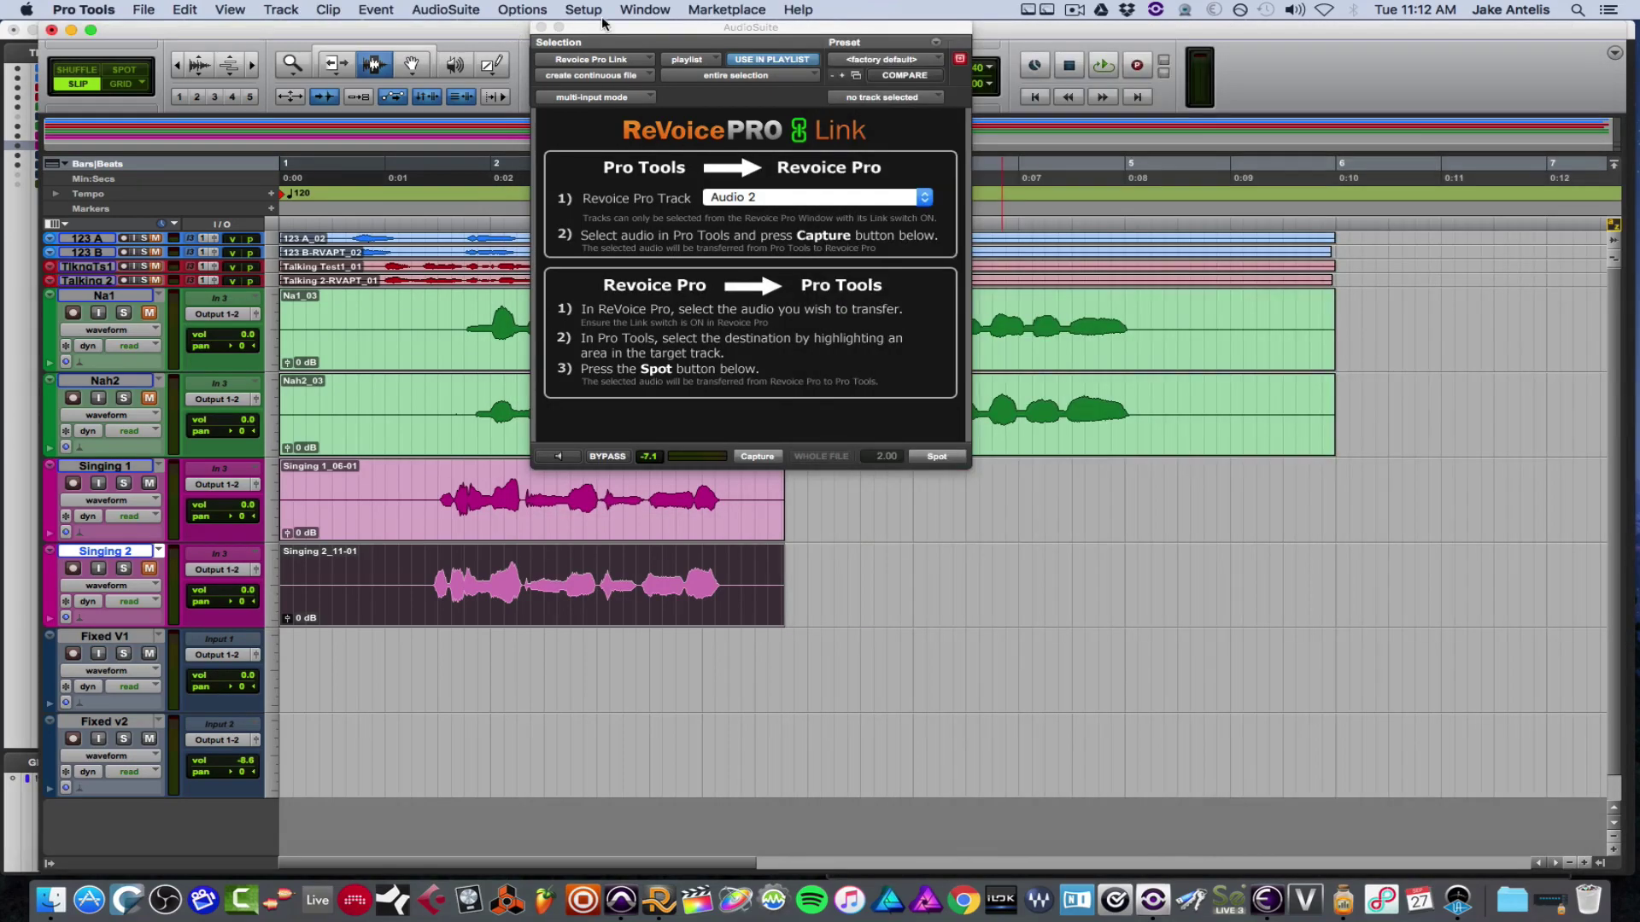
drag(634, 28, 1149, 13)
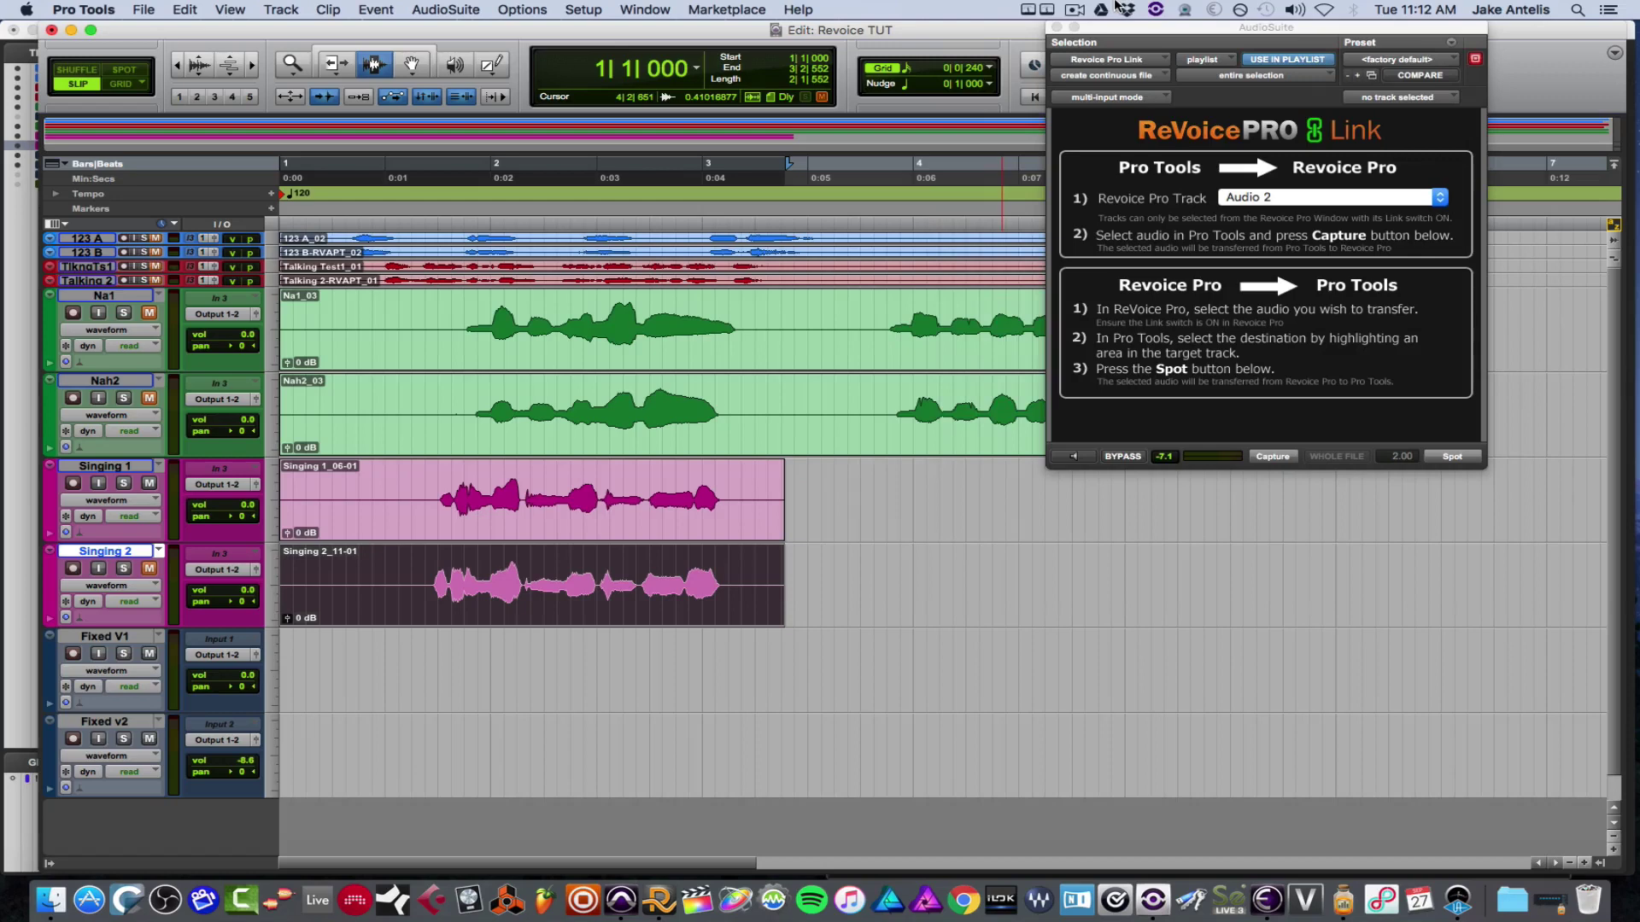
key(super+shift+i)
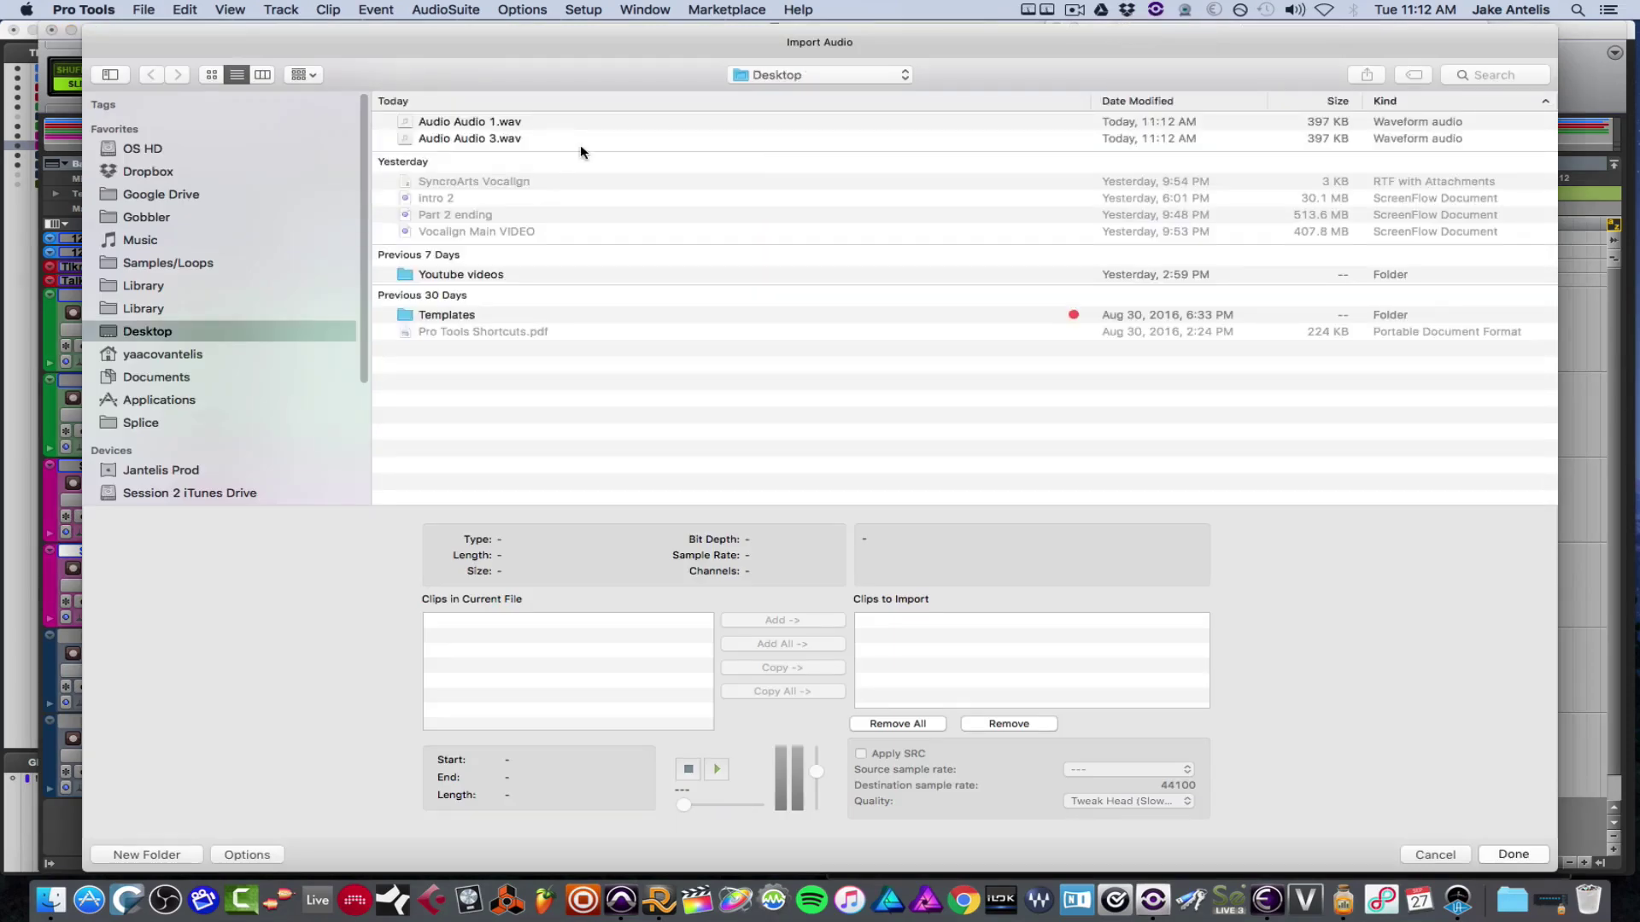
click(568, 123)
shift+click(546, 138)
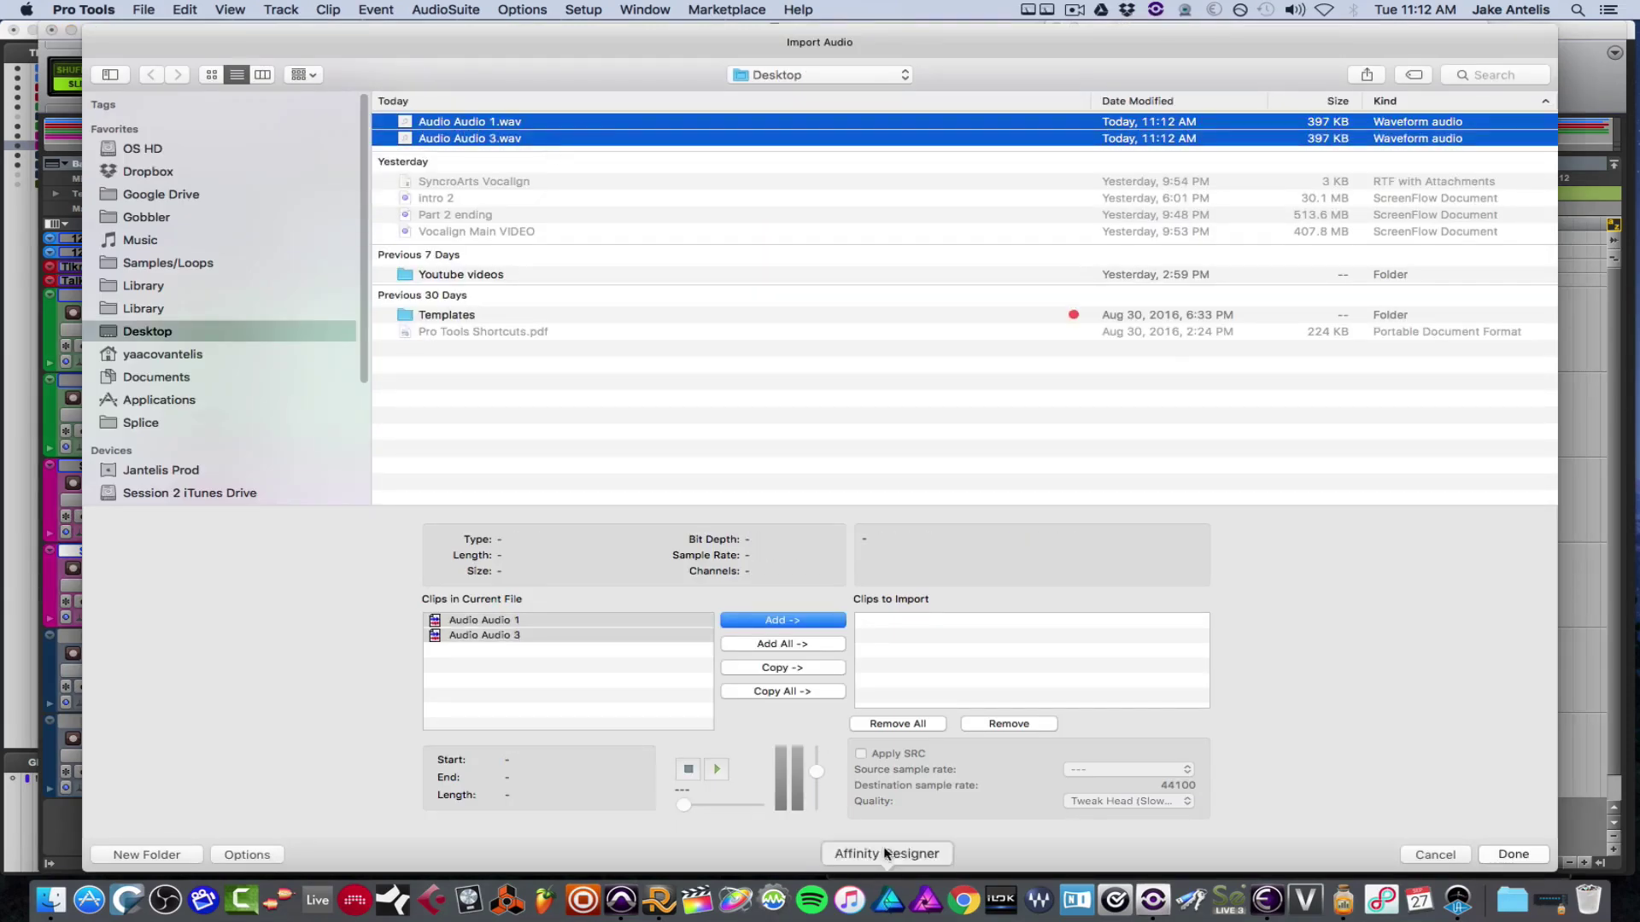
click(825, 694)
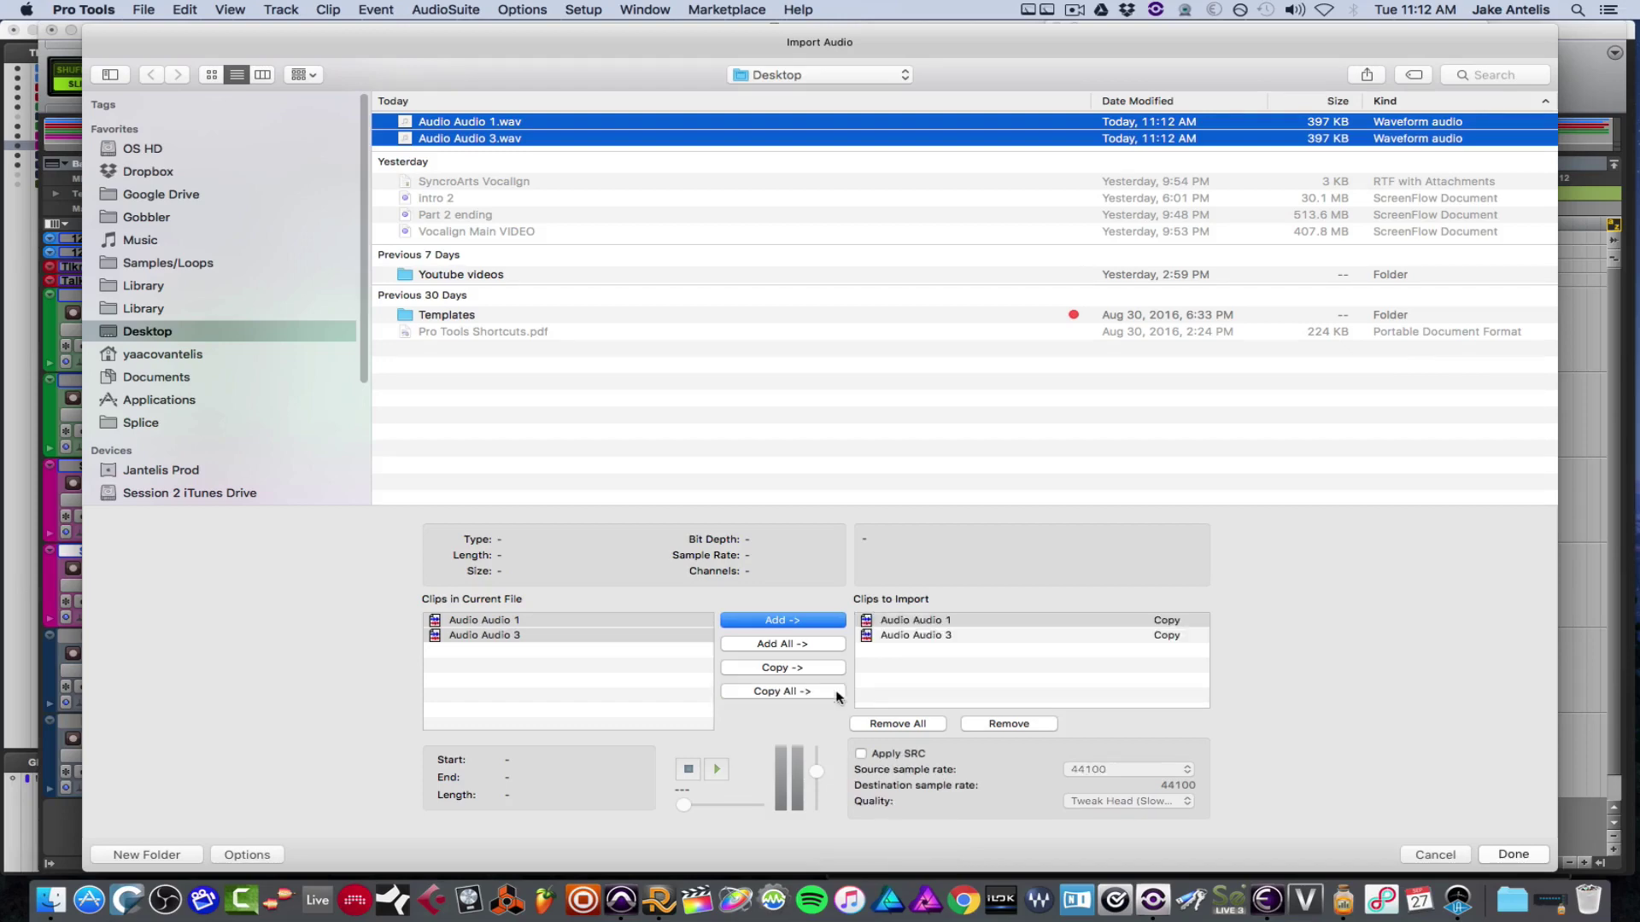
click(1515, 854)
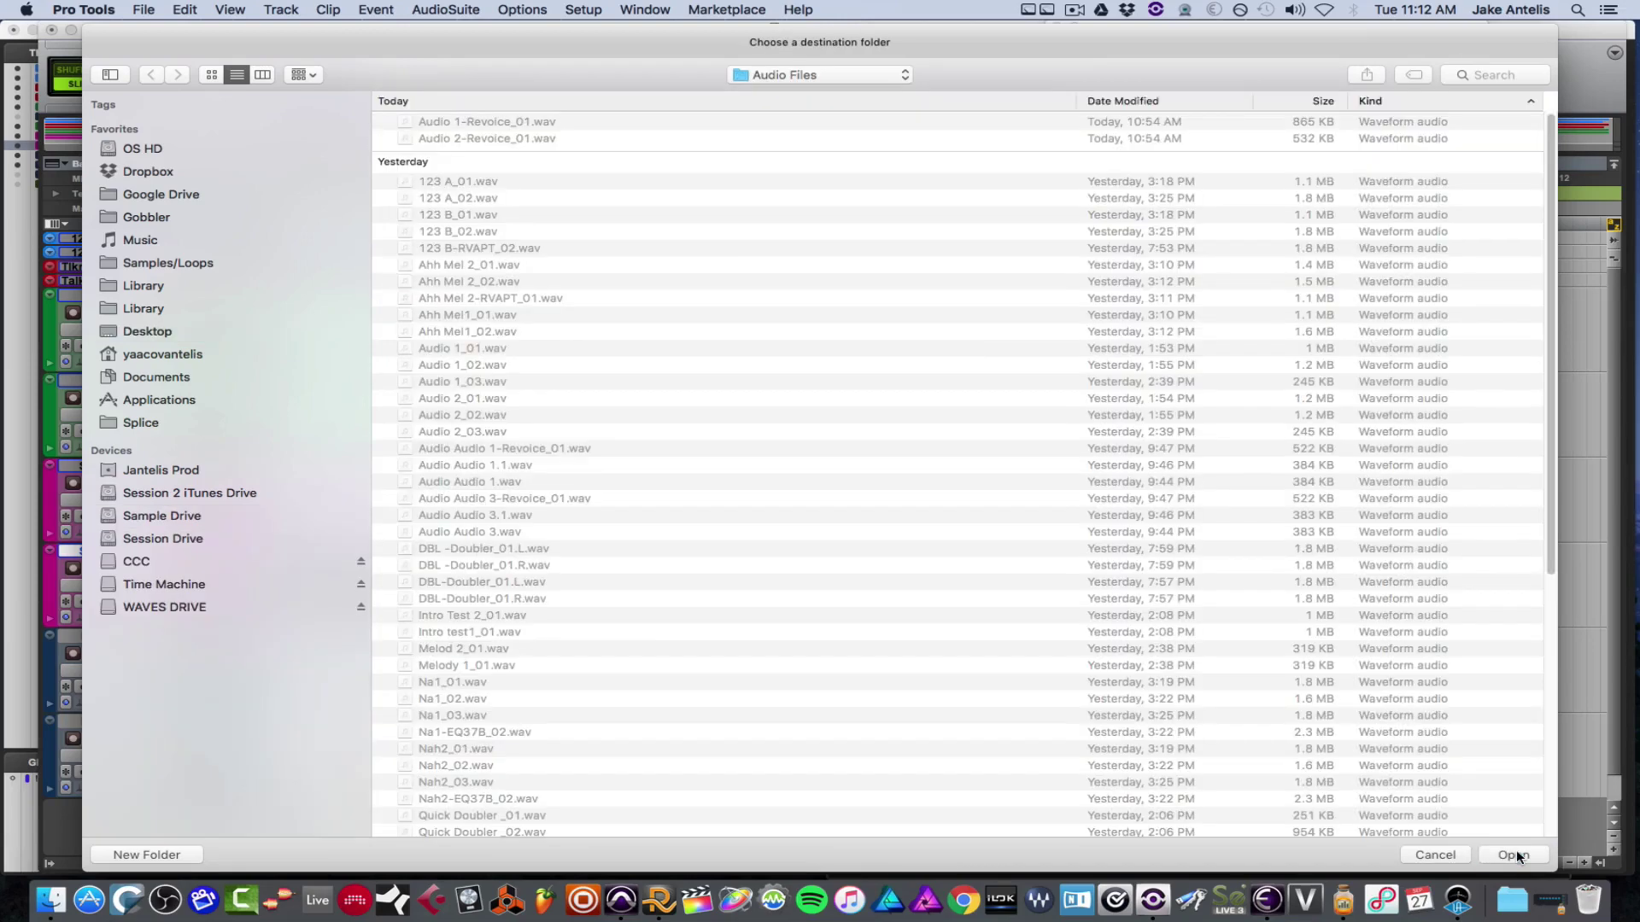
click(1516, 851)
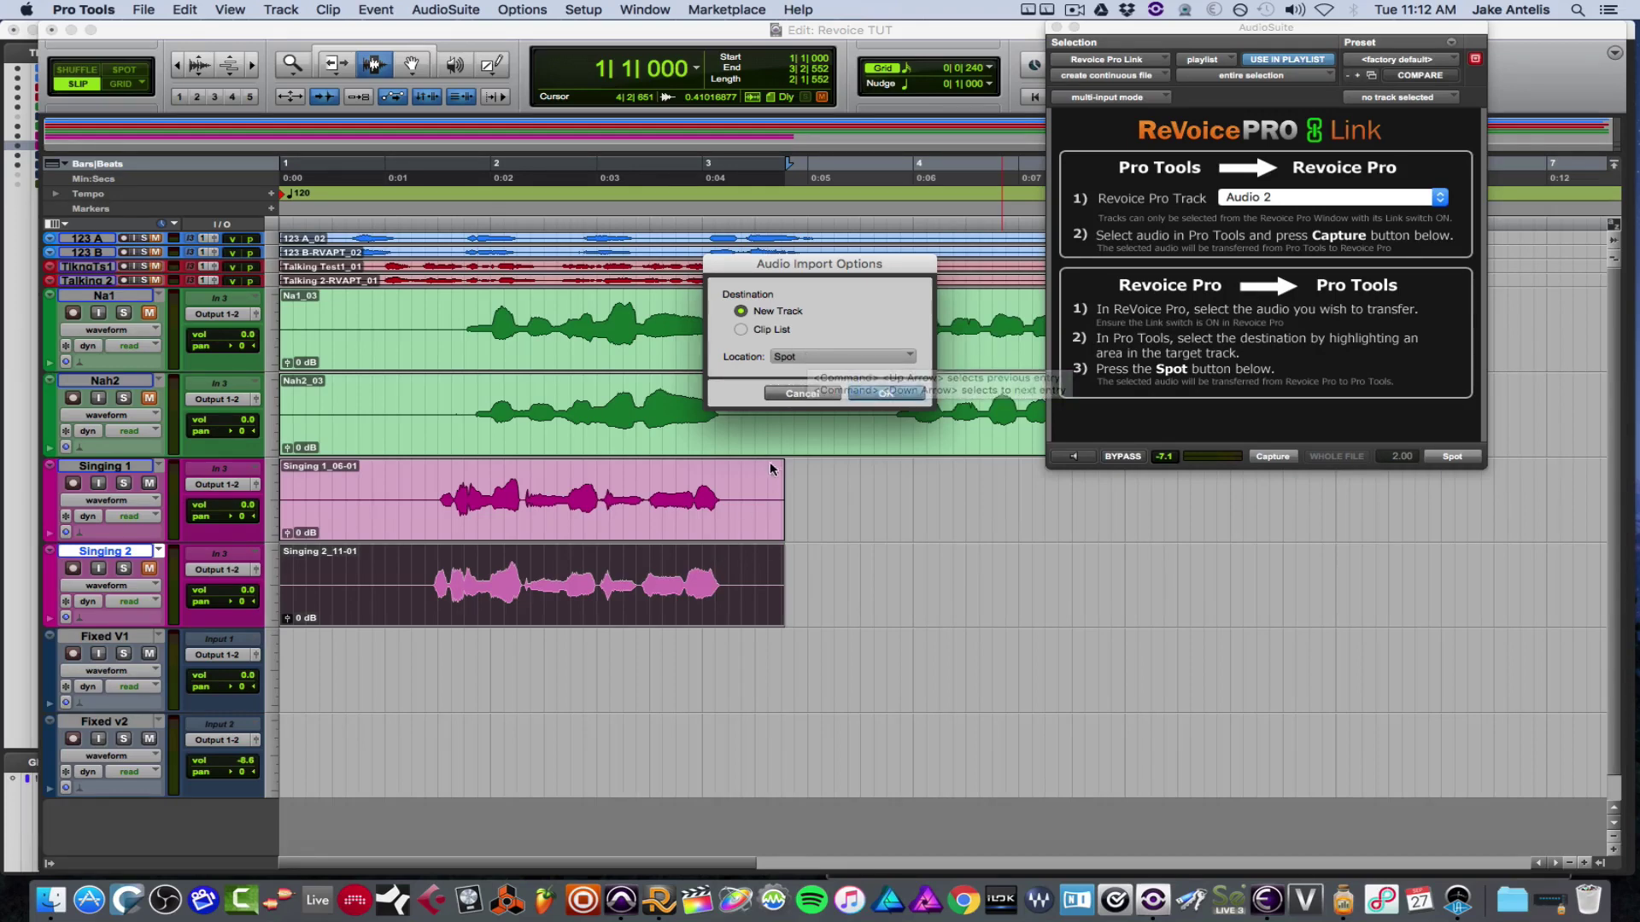
click(894, 395)
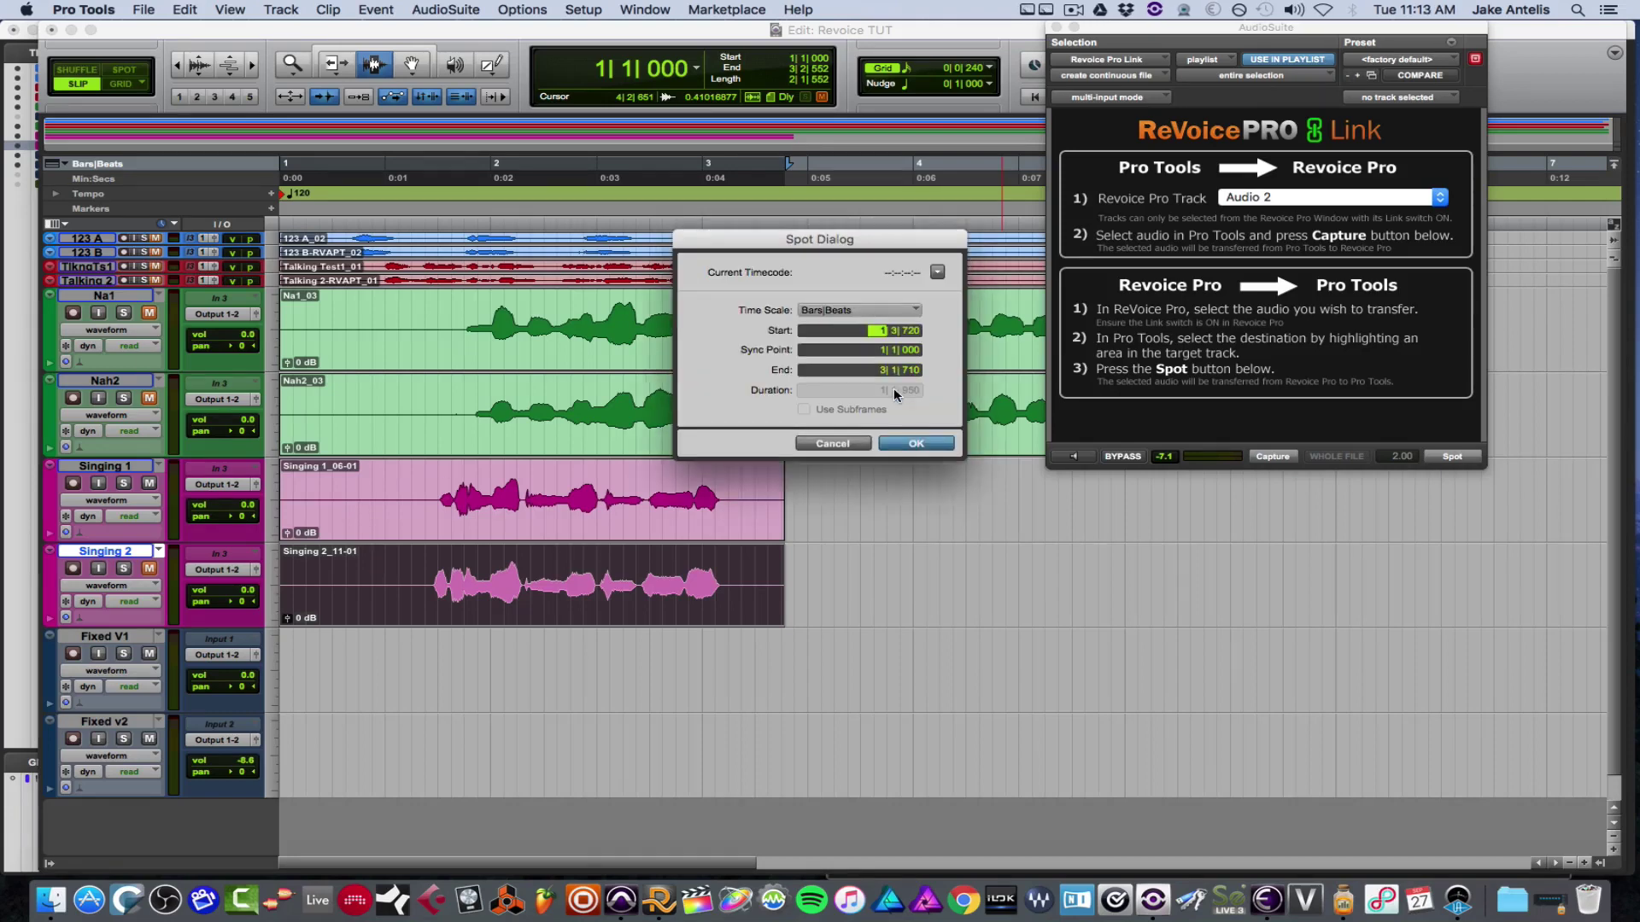
click(916, 444)
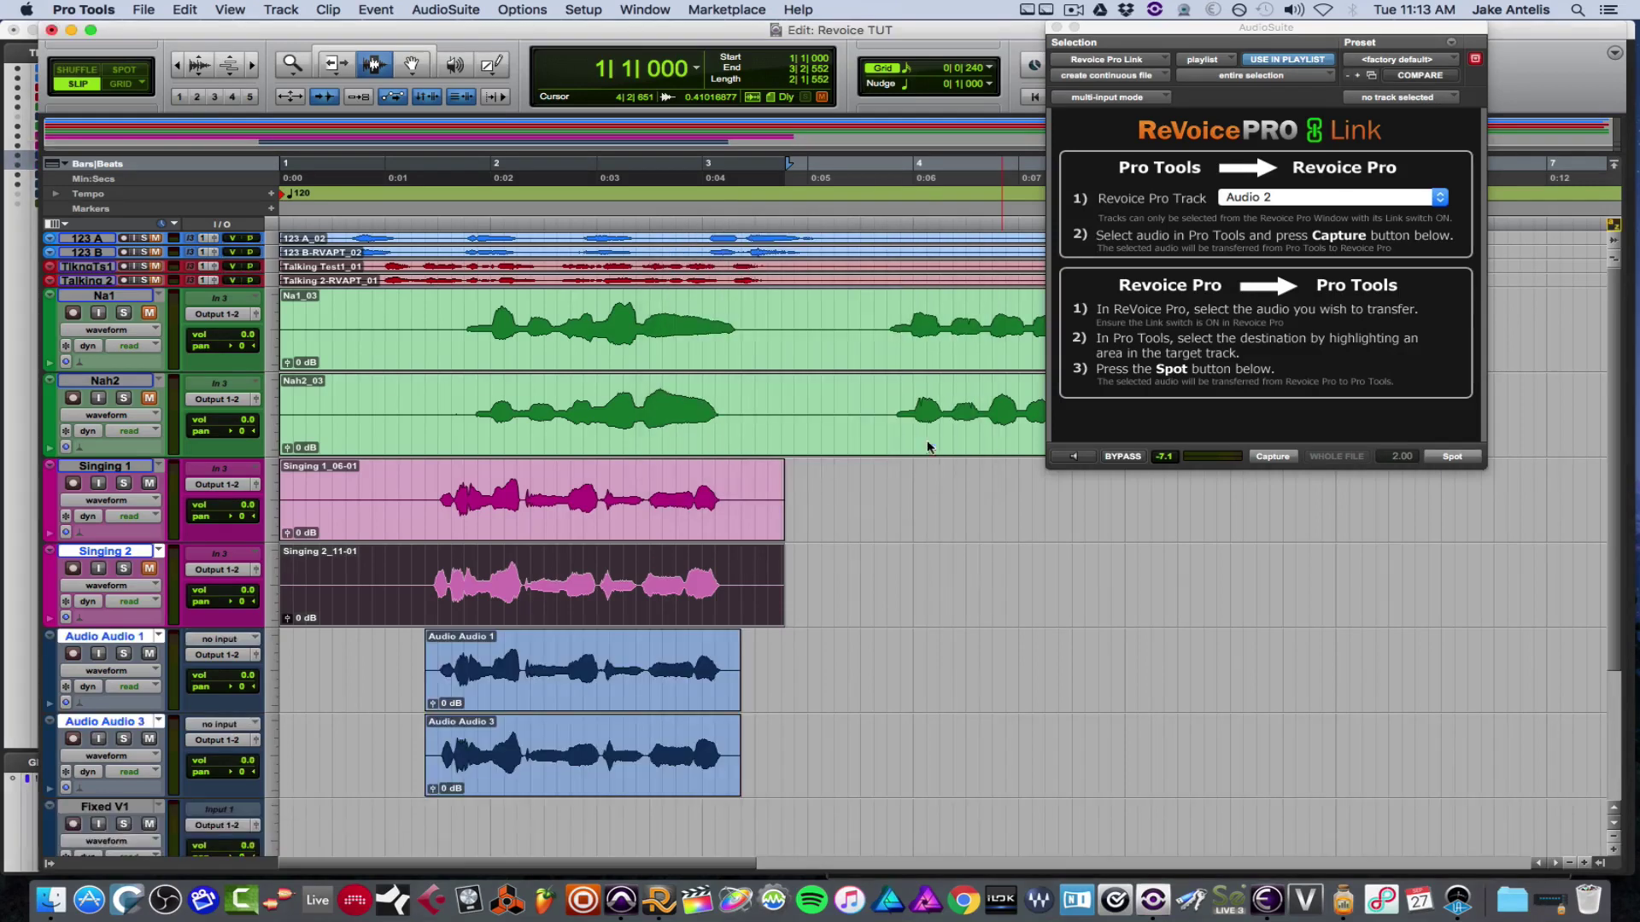
Play the imported Audio Audio 1 and Audio Audio 3 clips, and compare them with the original Singing 1 and Singing 2 takes.
drag(734, 585, 398, 522)
drag(409, 662, 254, 683)
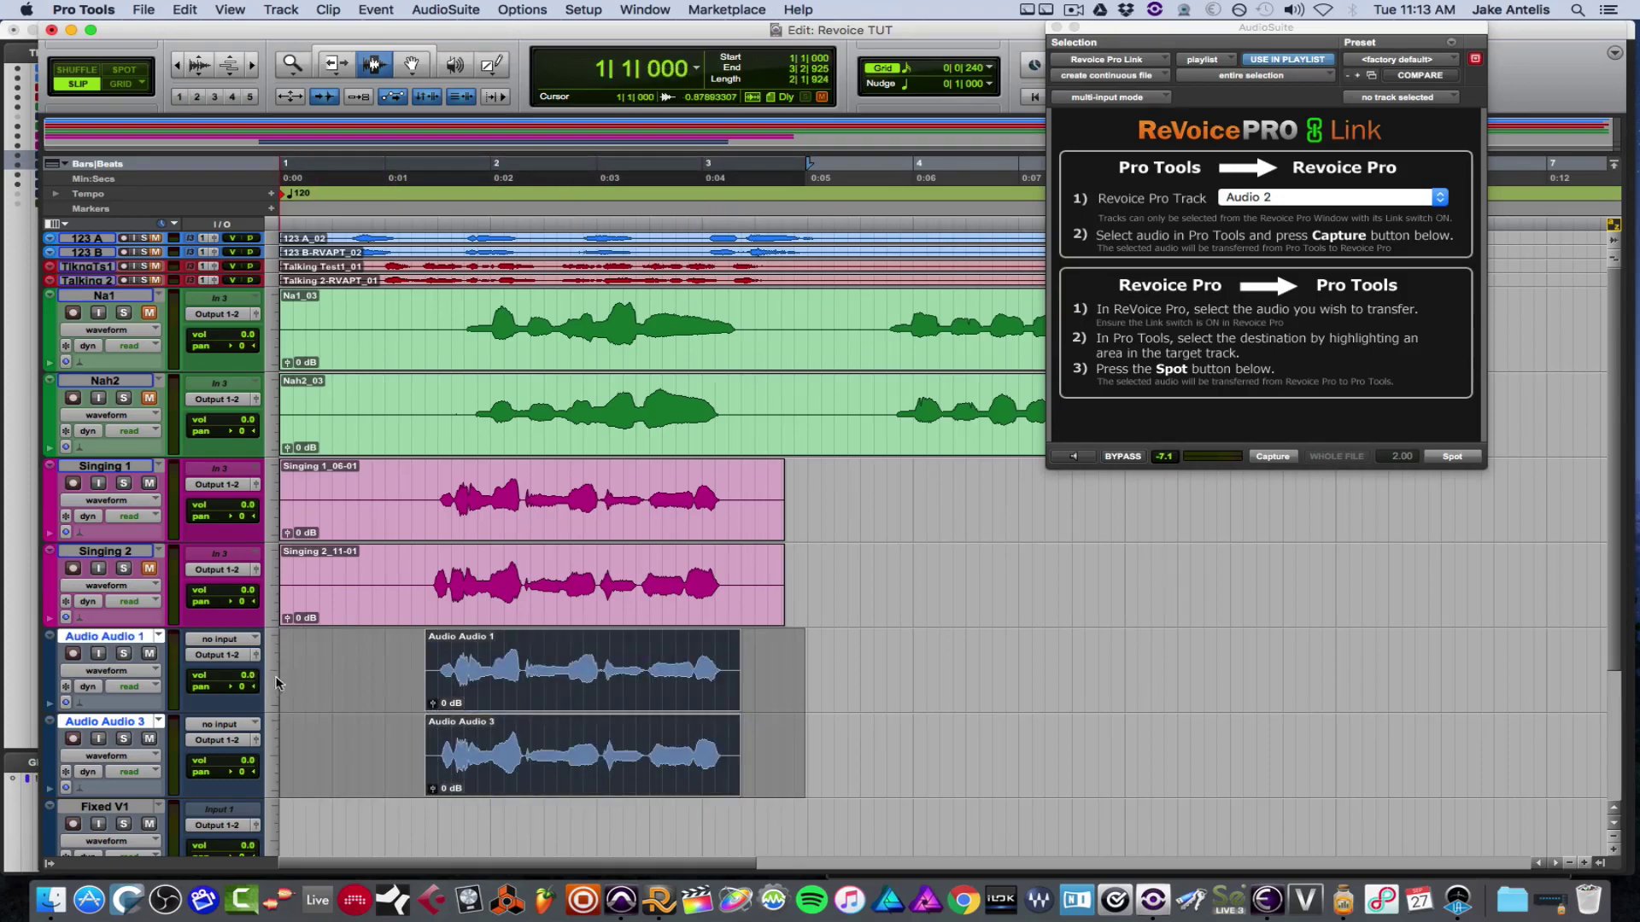
click(149, 485)
click(423, 675)
key(space)
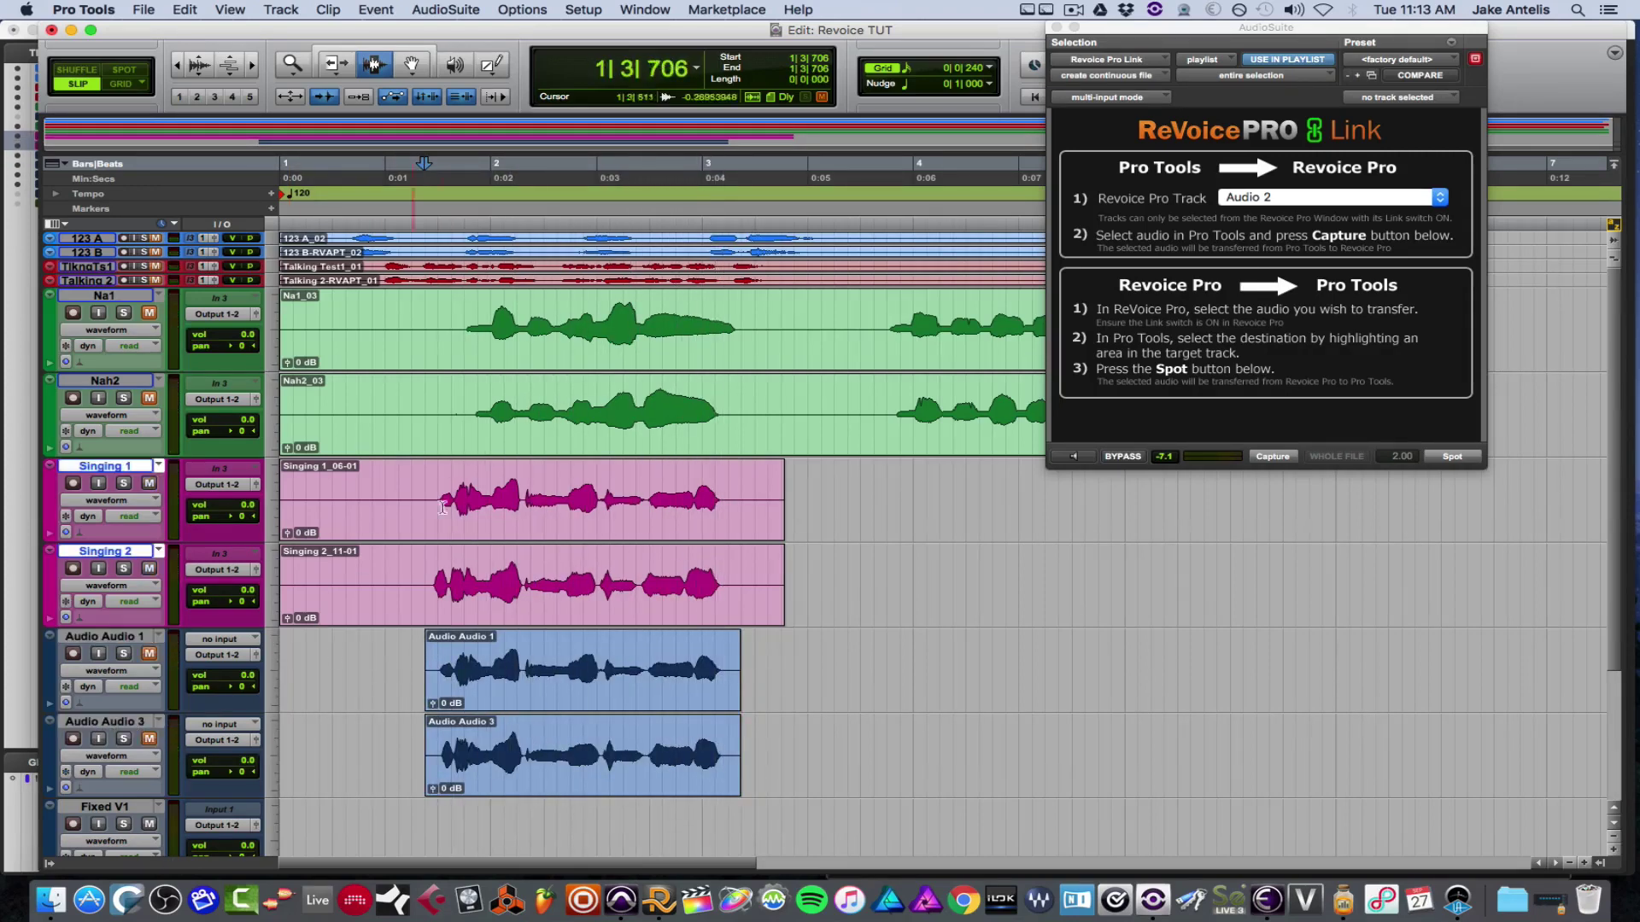
click(427, 513)
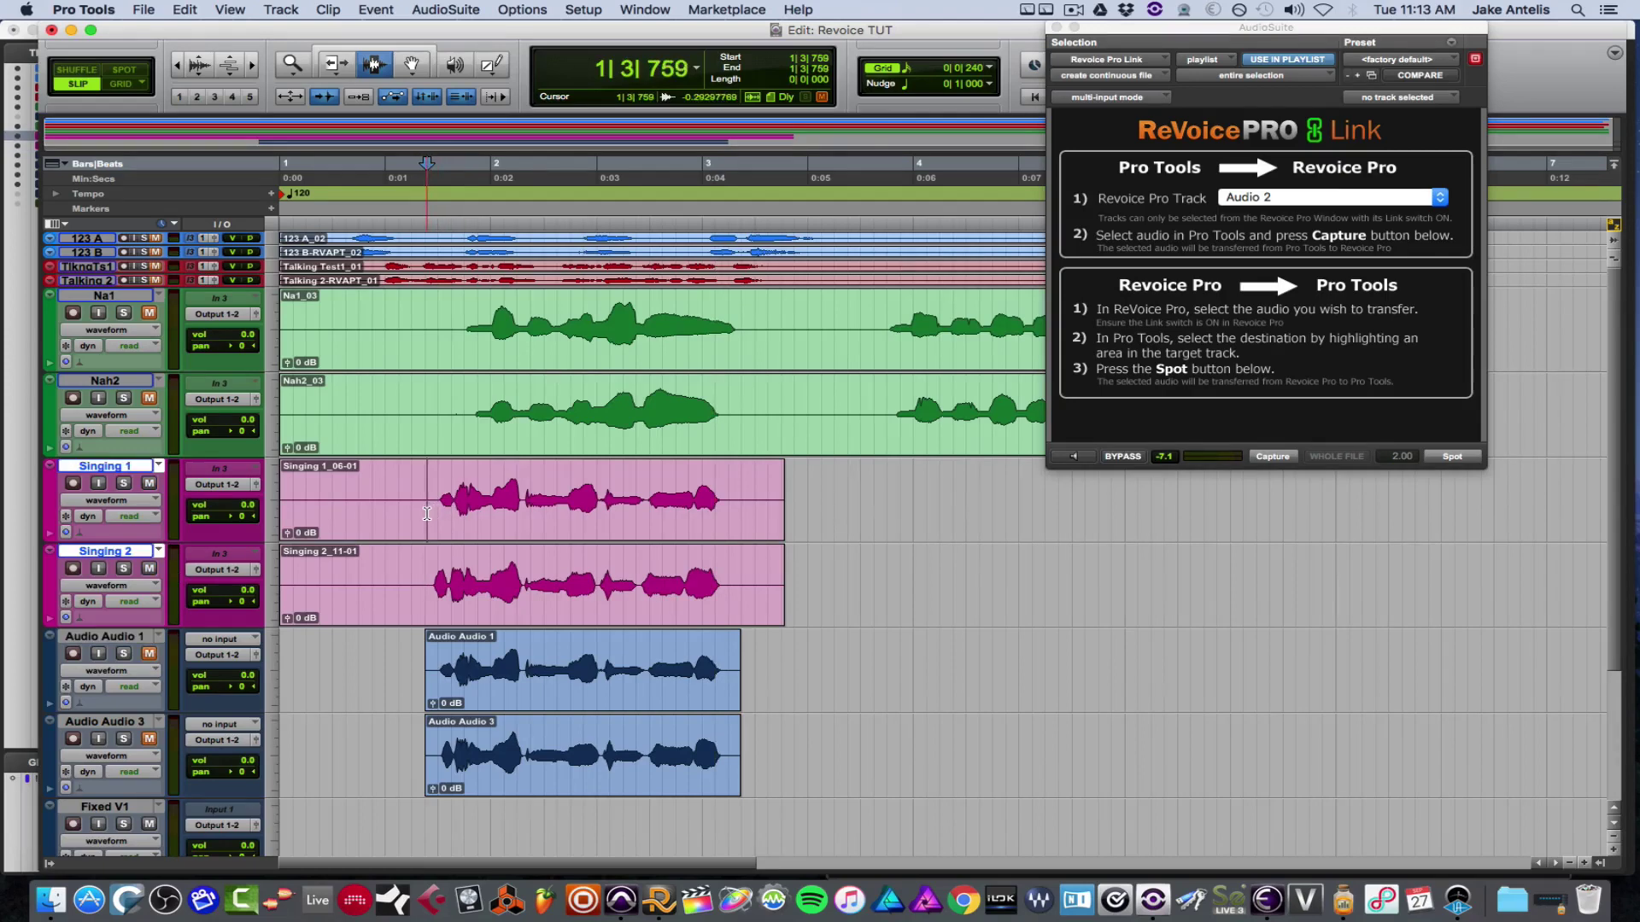
key(space)
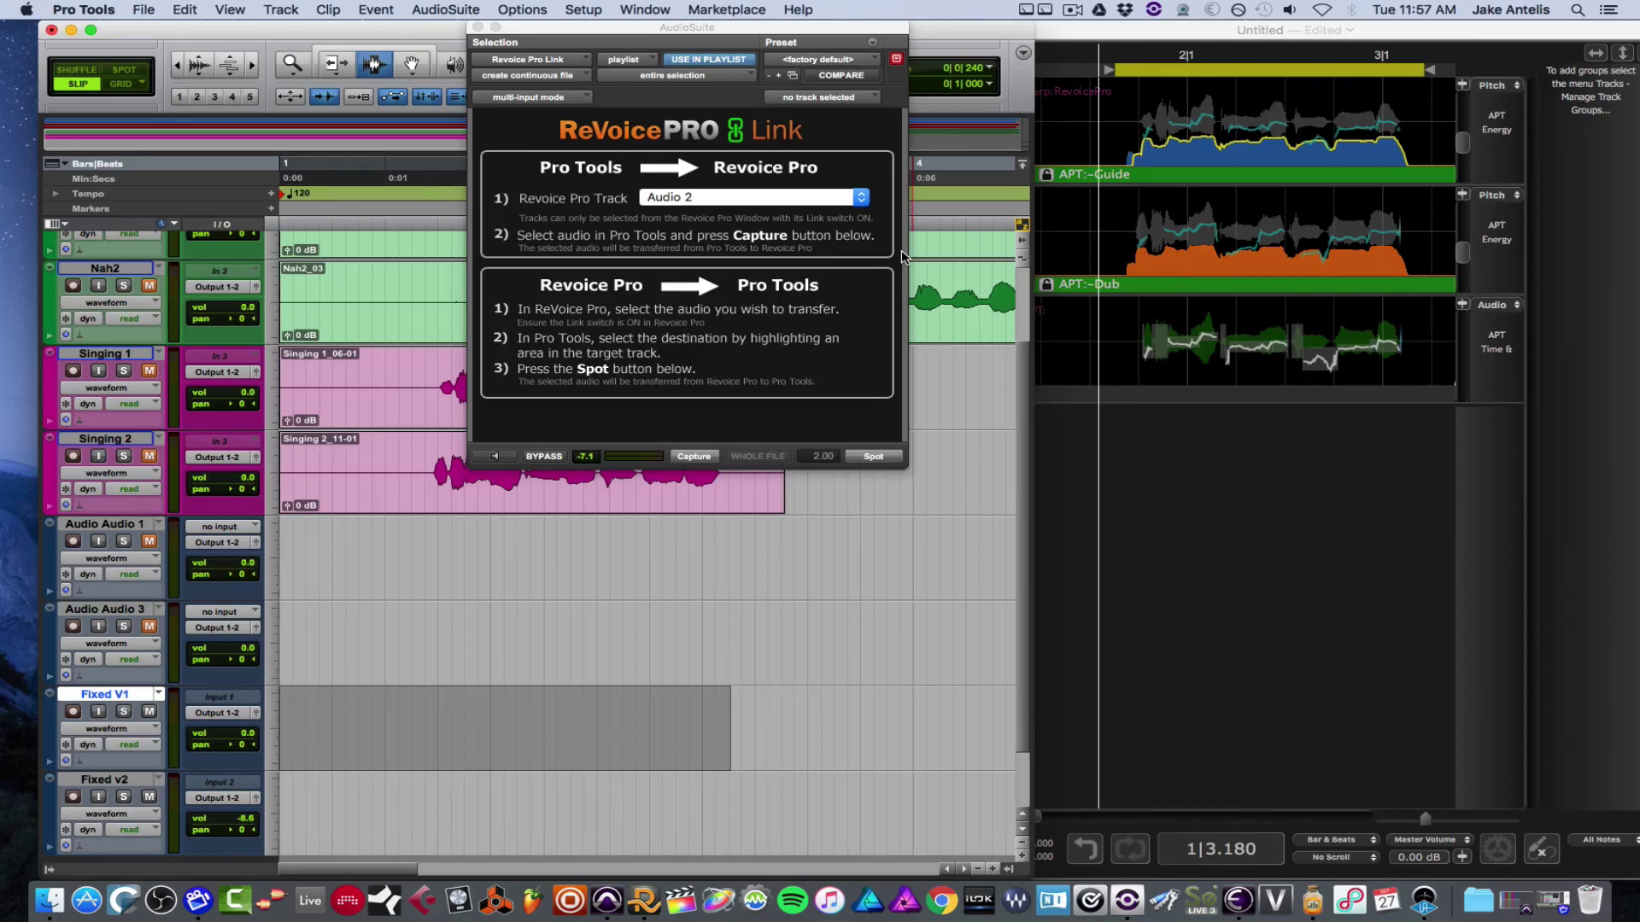
Spot the selected Revoice Pro audio onto the start of the Fixed V1 track through Revoice Pro Link, and move the selection to Fixed v2.
click(1198, 47)
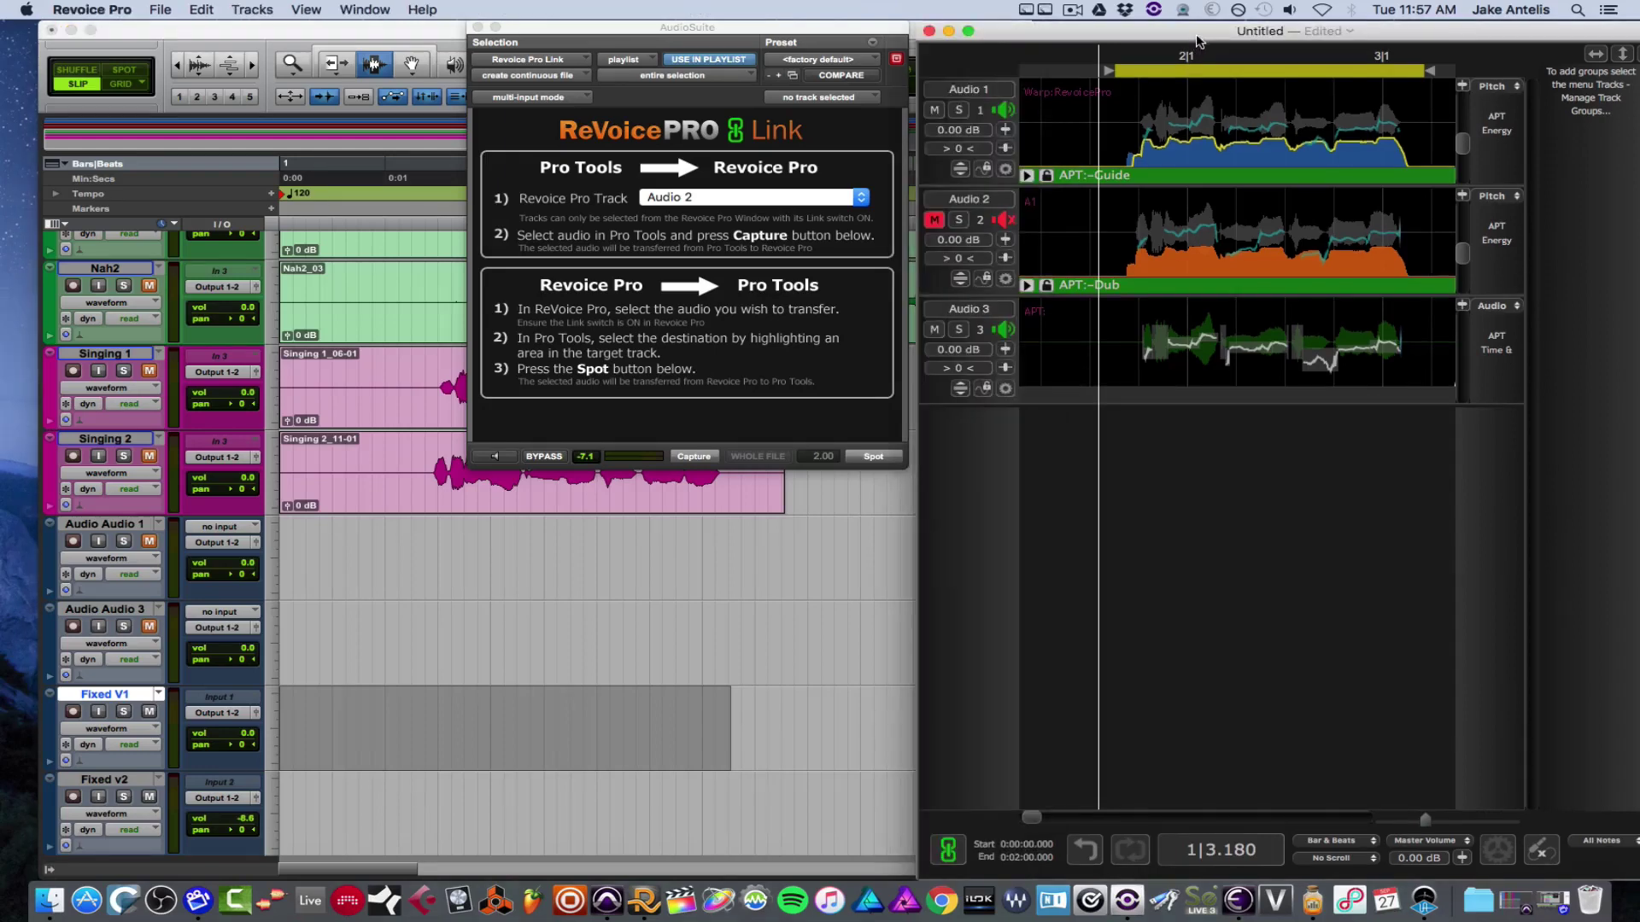
click(598, 711)
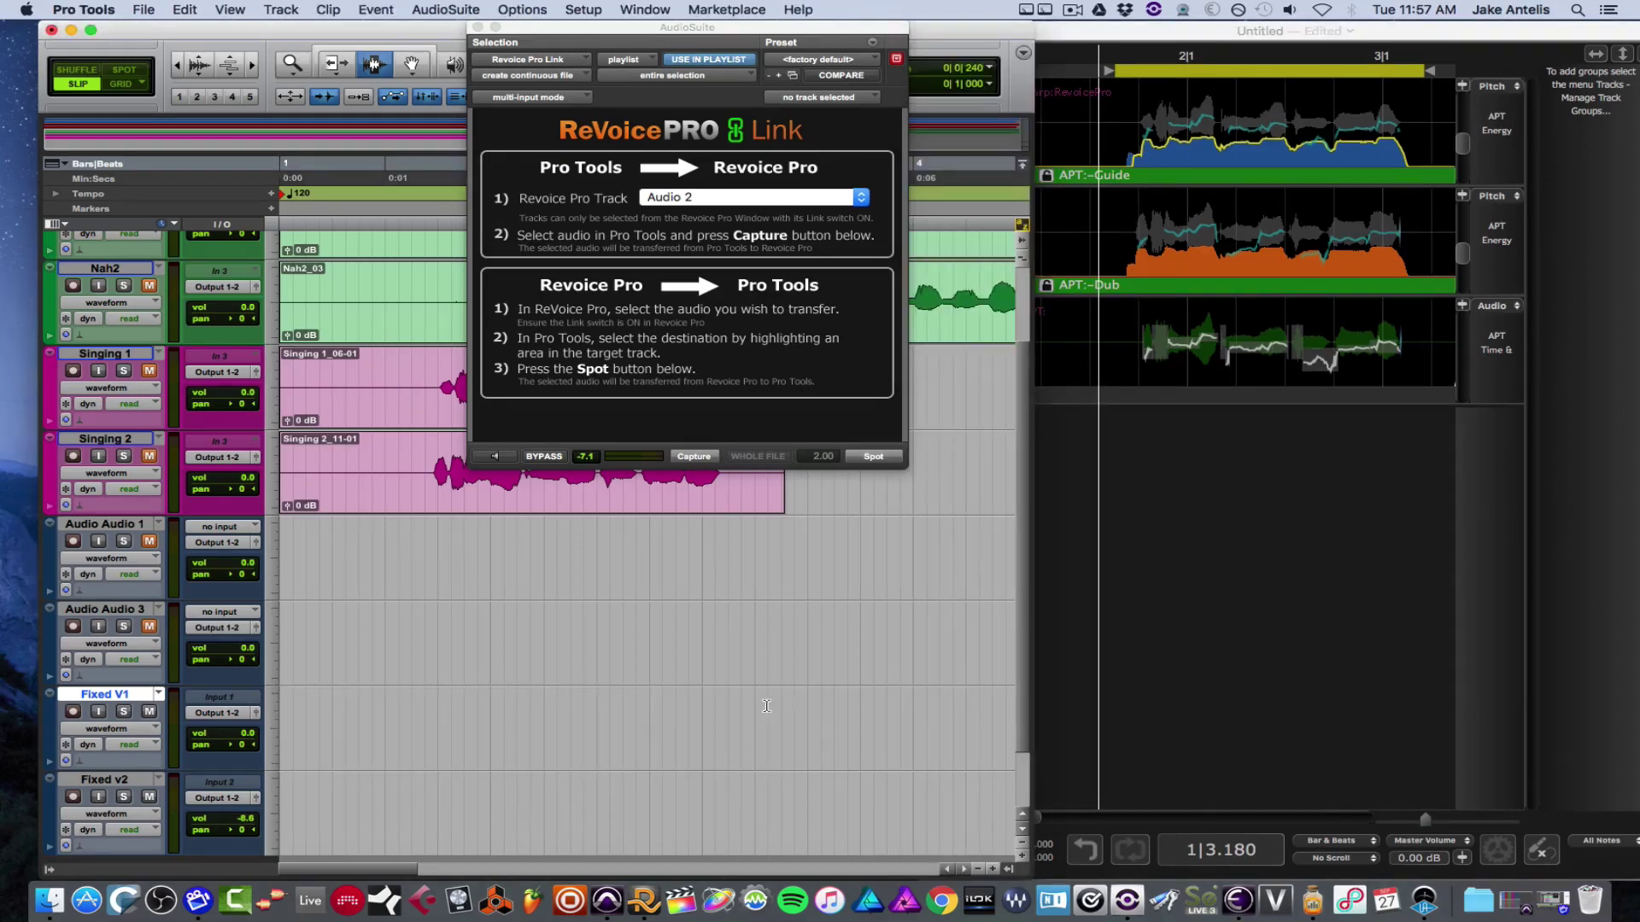
drag(762, 706, 256, 711)
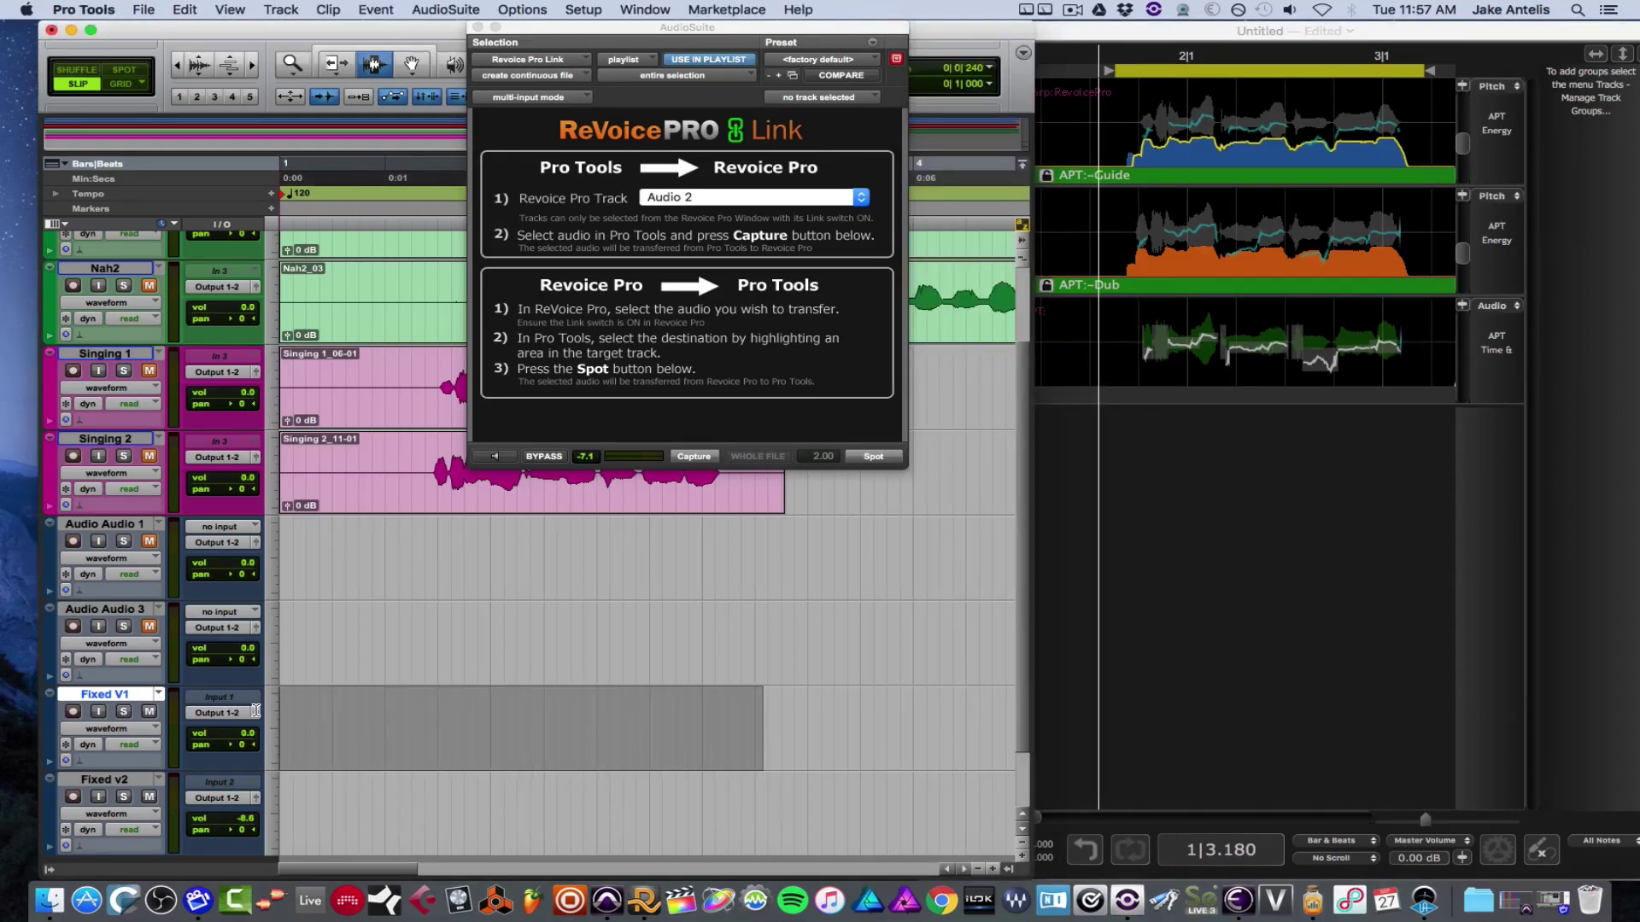
click(865, 459)
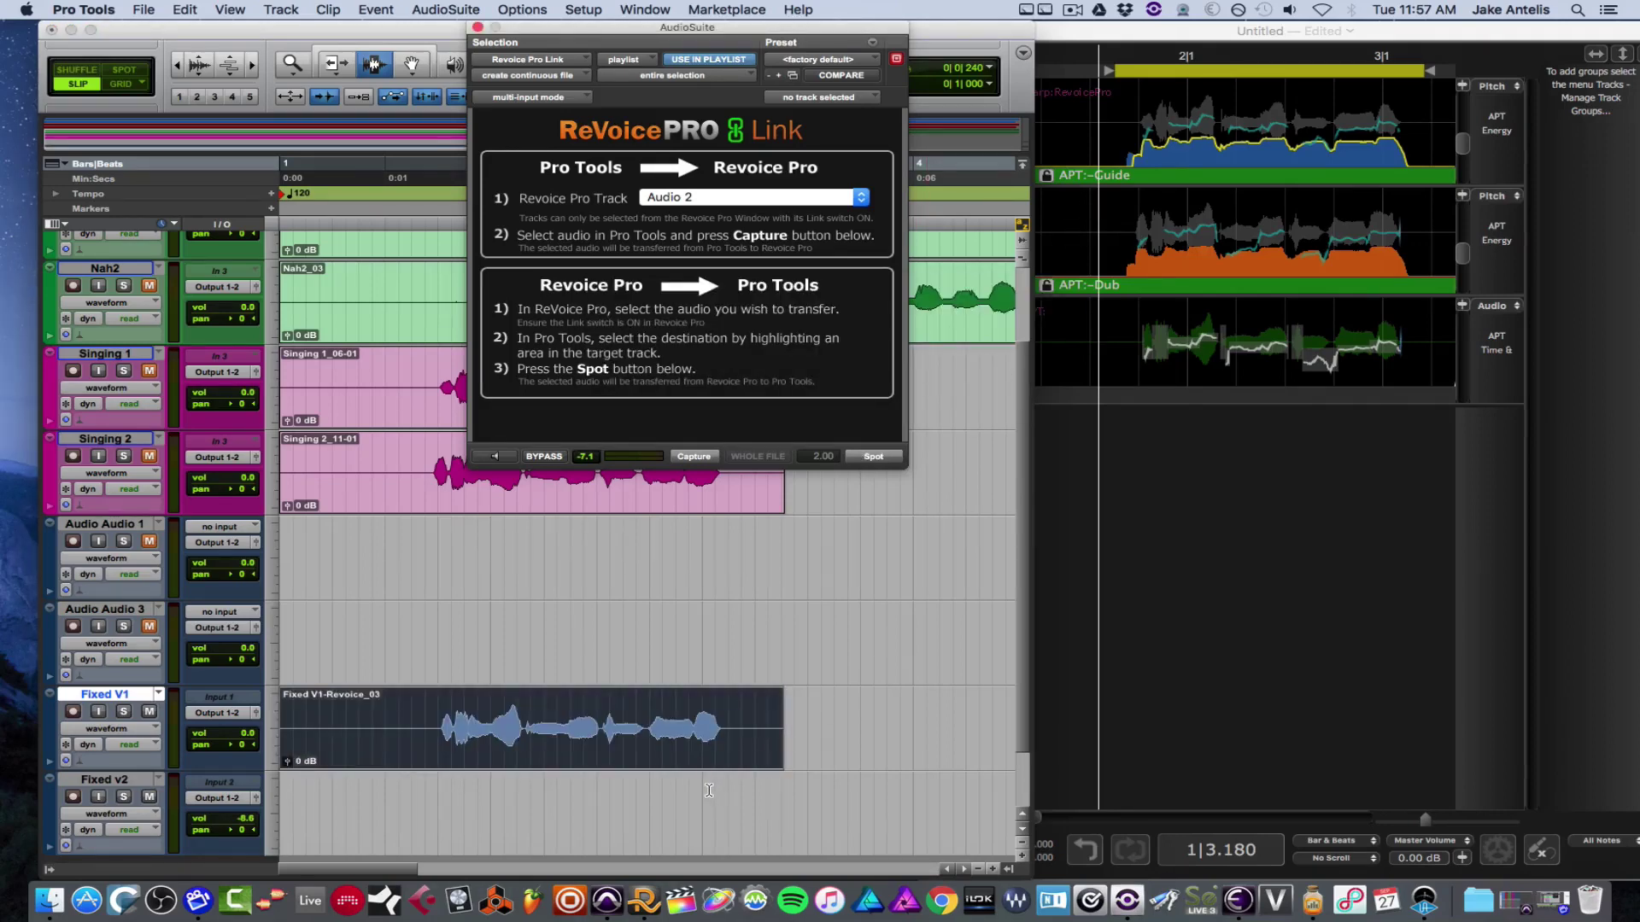
key(semicolon)
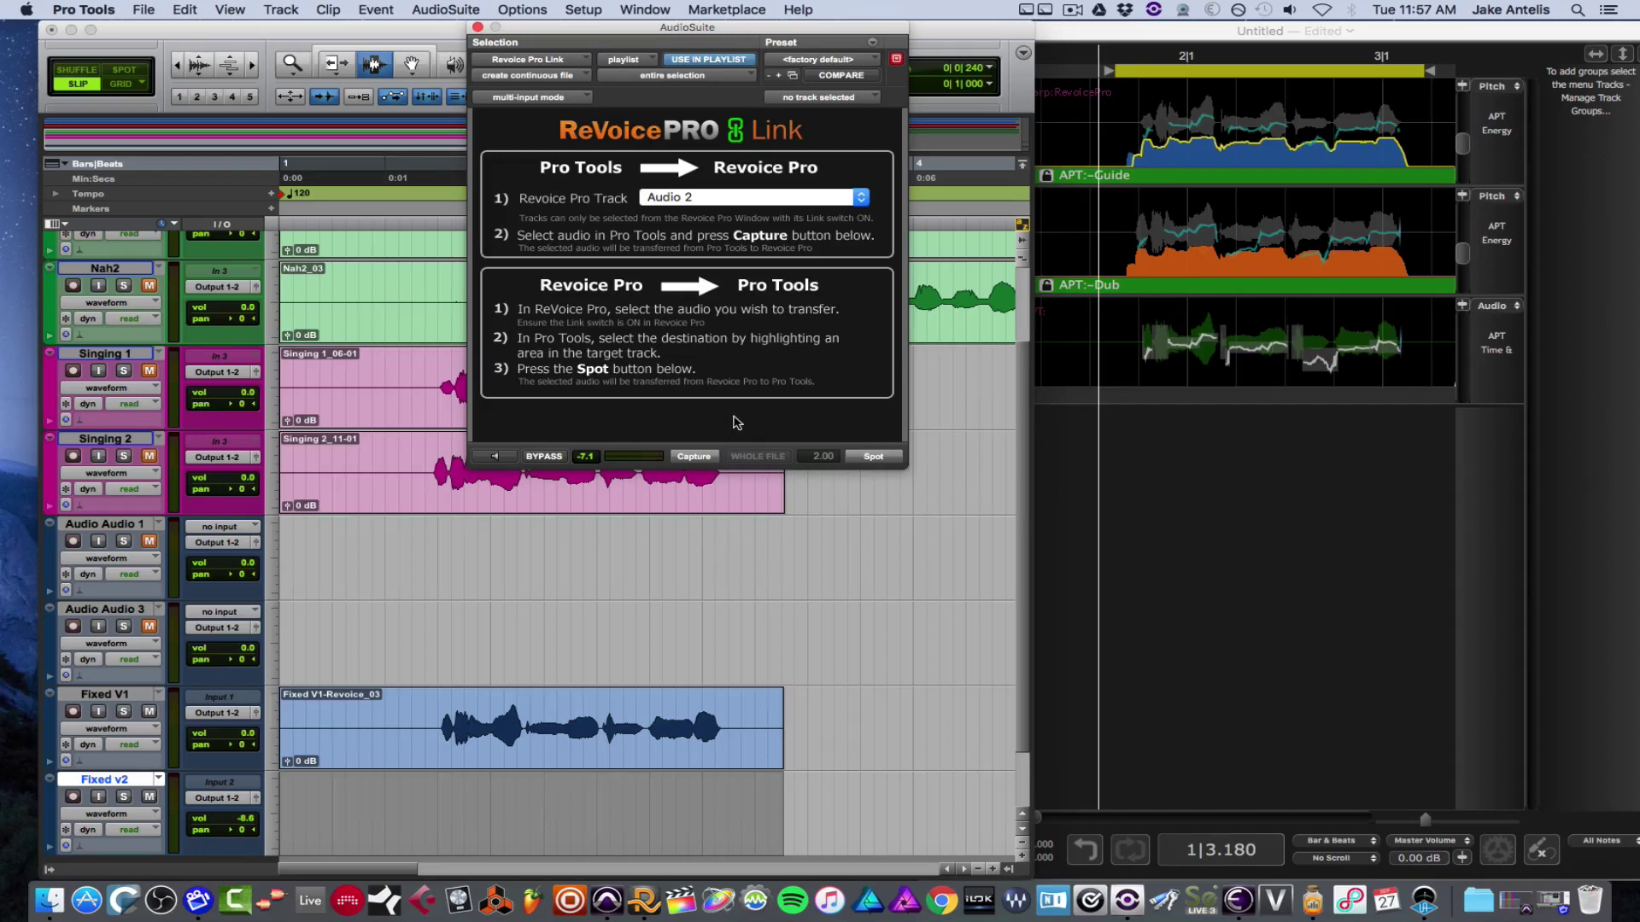